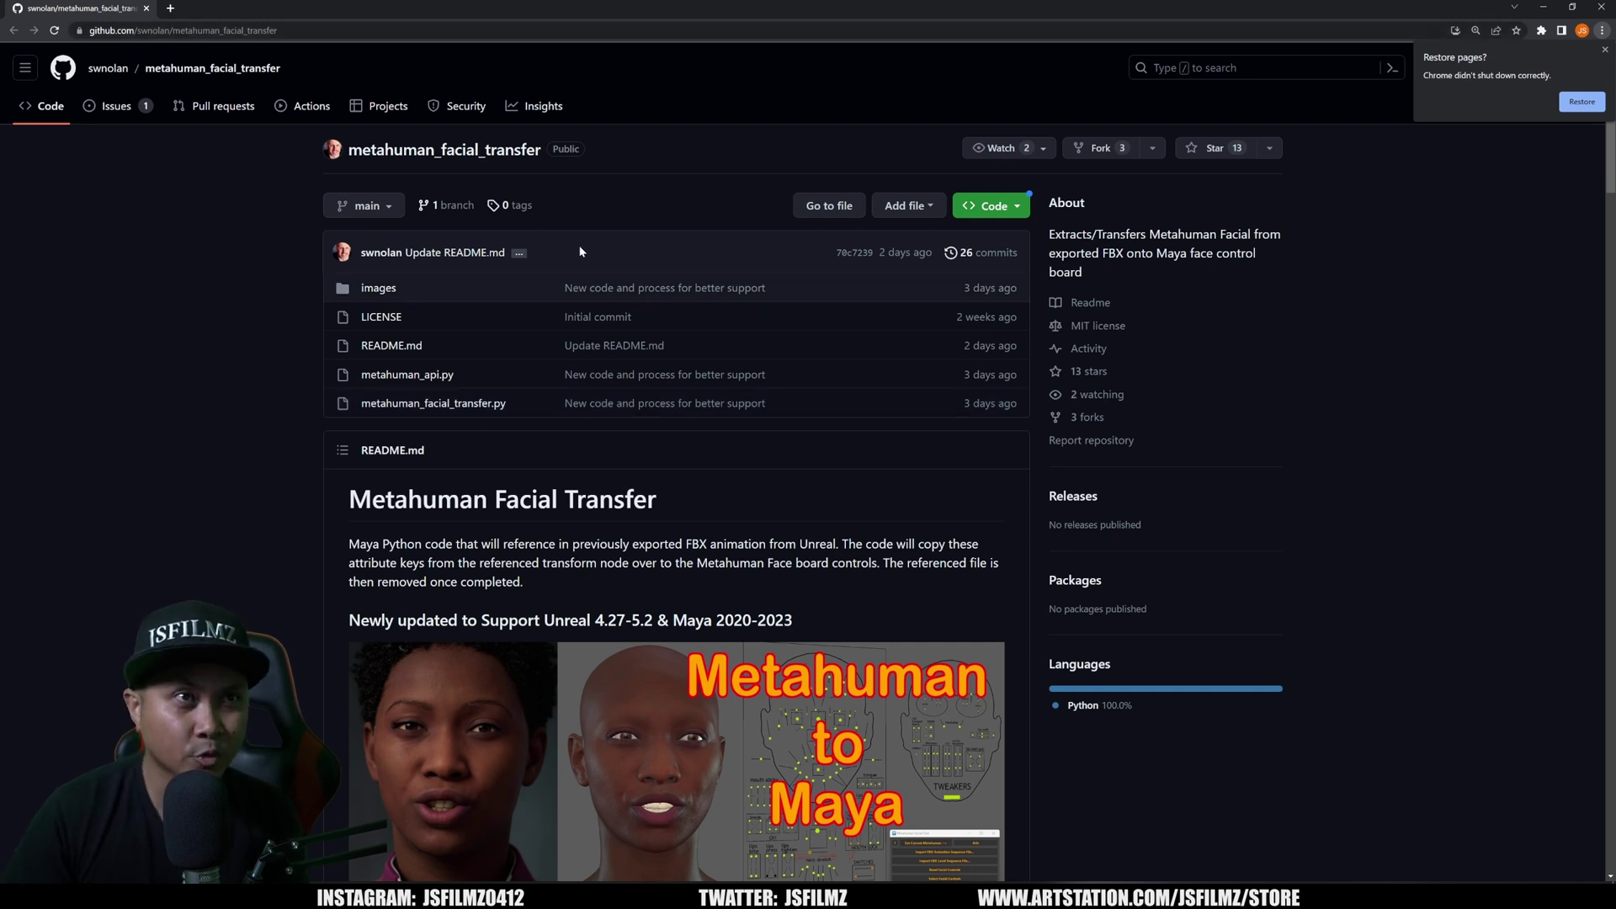
Open the green Code menu on the metahuman_facial_transfer repository to download it as ZIP
{"action": "left_click", "coordinate": [992, 205]}
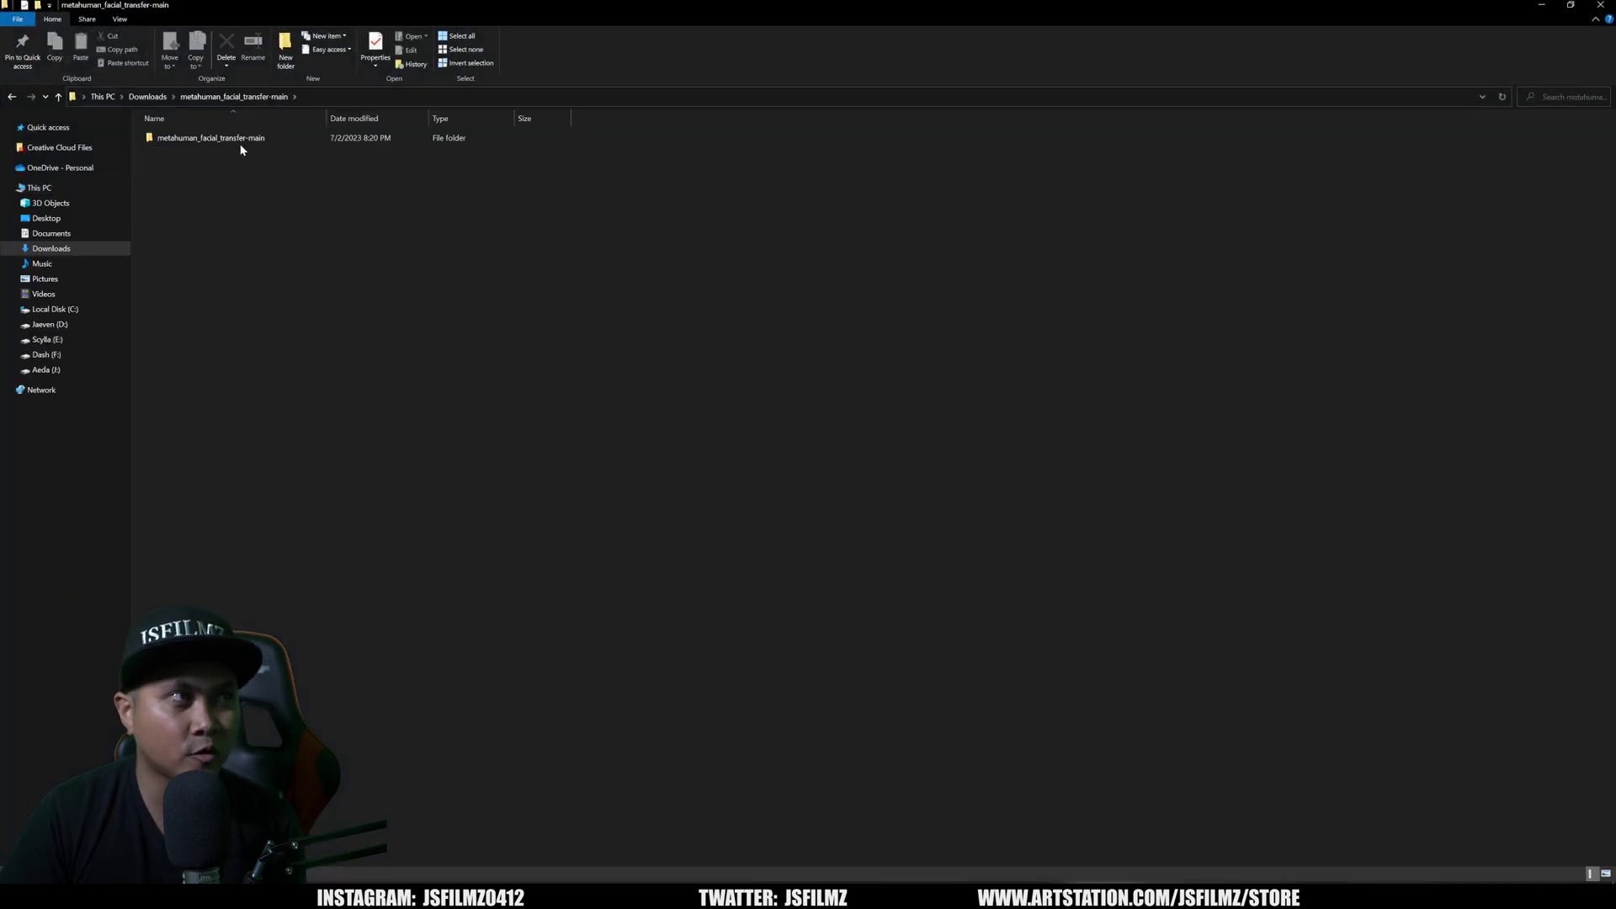
Read README.md from the extracted folder down to its two Maya usage code lines, then minimize it
{"action": "double_click", "coordinate": [245, 140]}
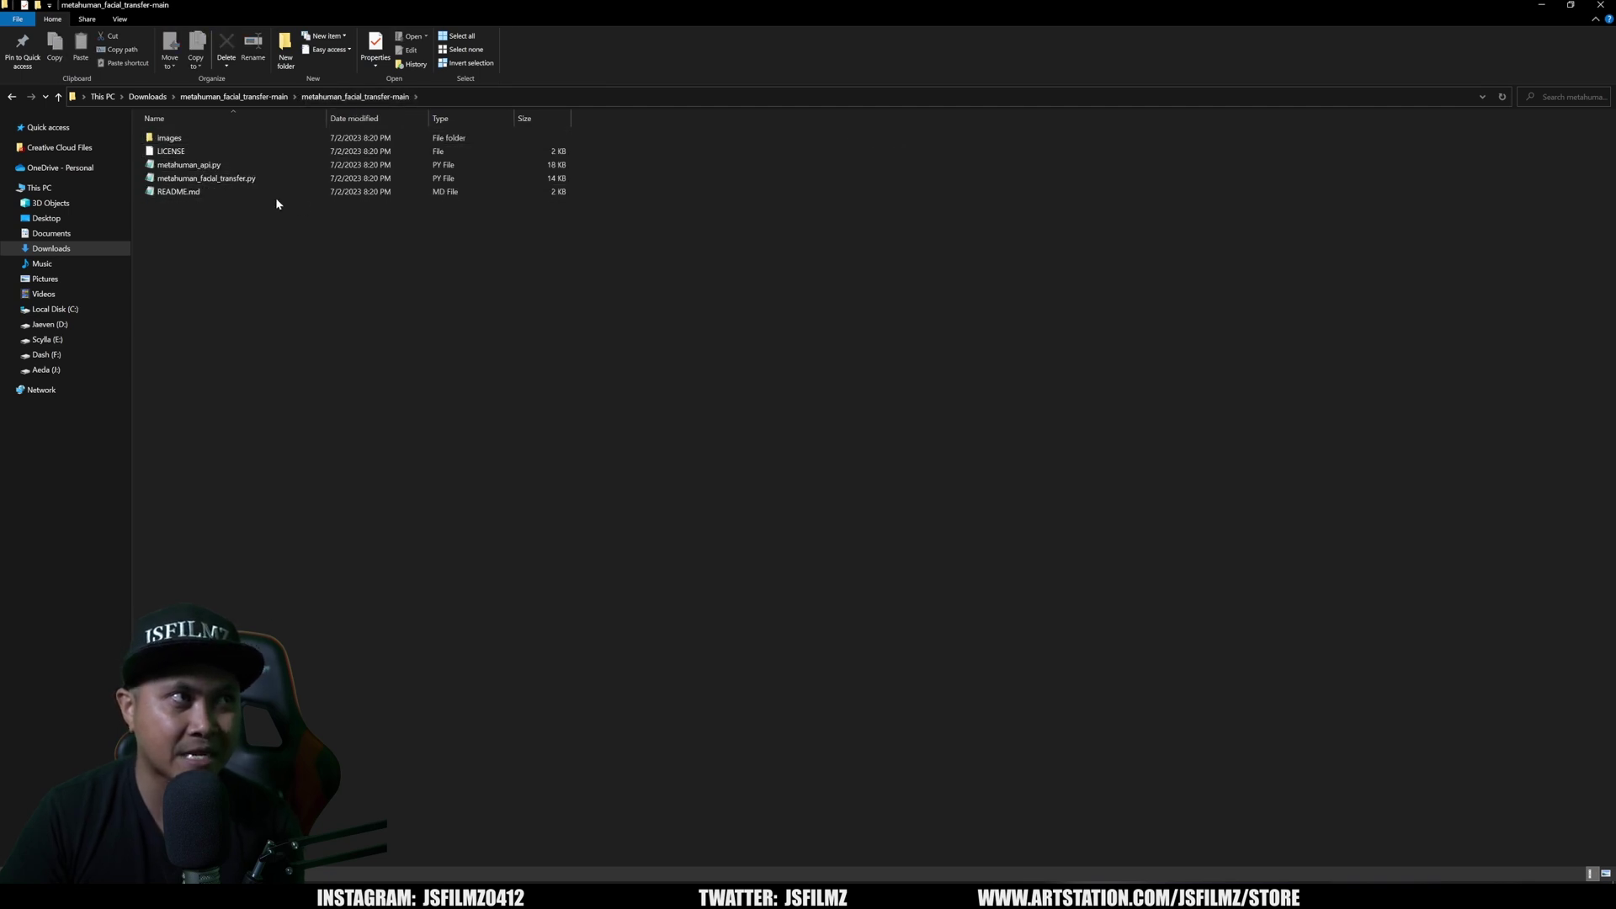
{"action": "left_click", "coordinate": [178, 195]}
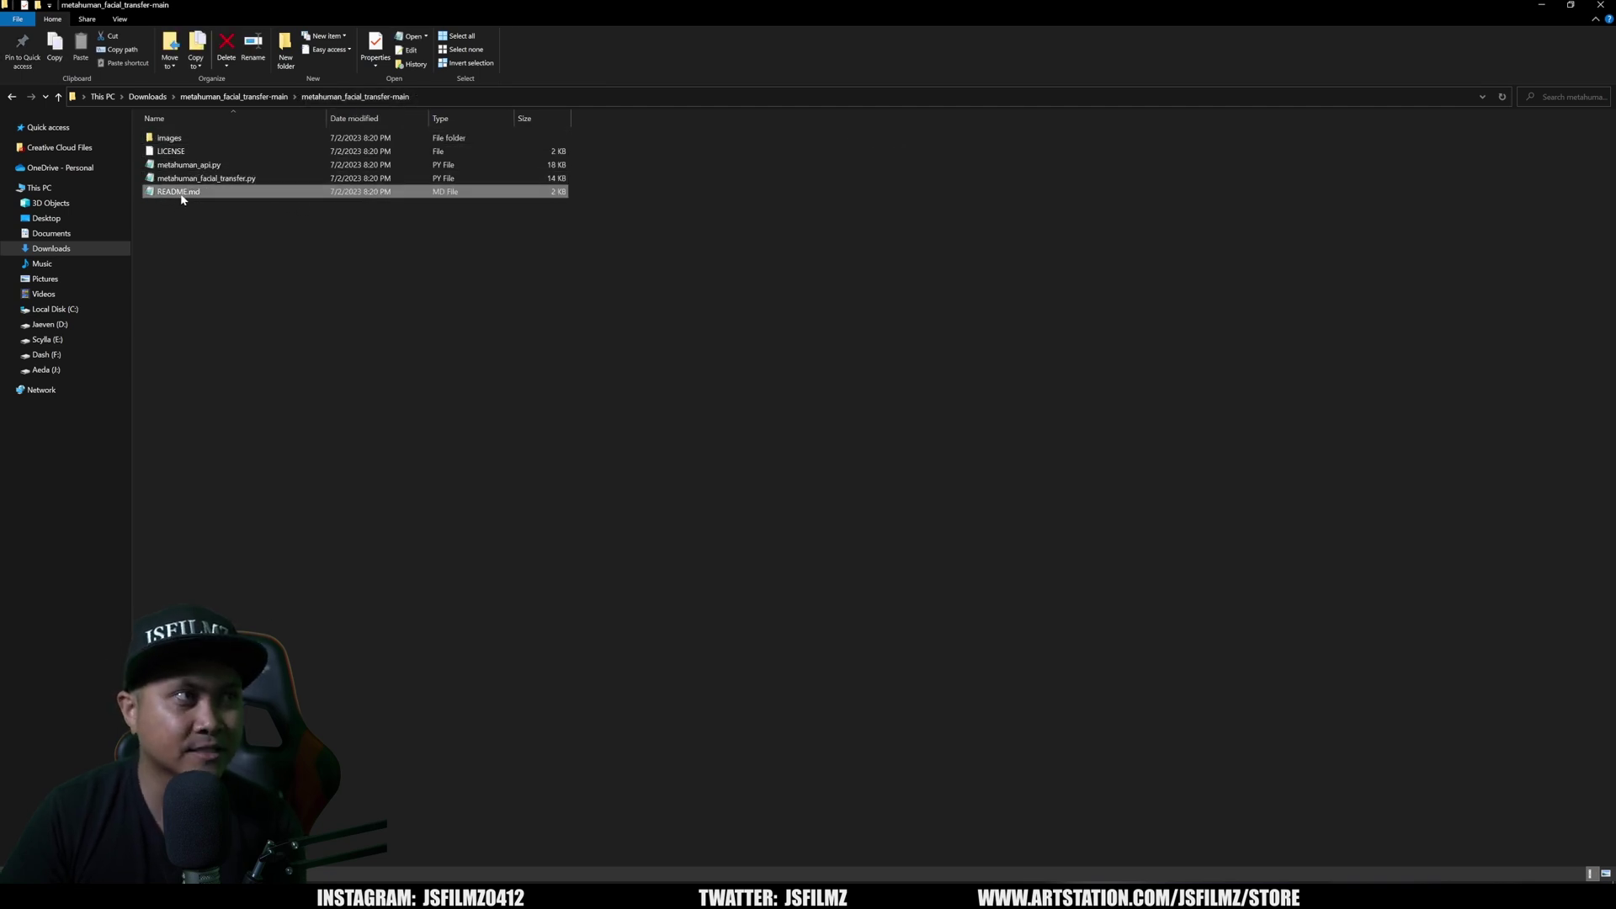
{"action": "double_click", "coordinate": [178, 193]}
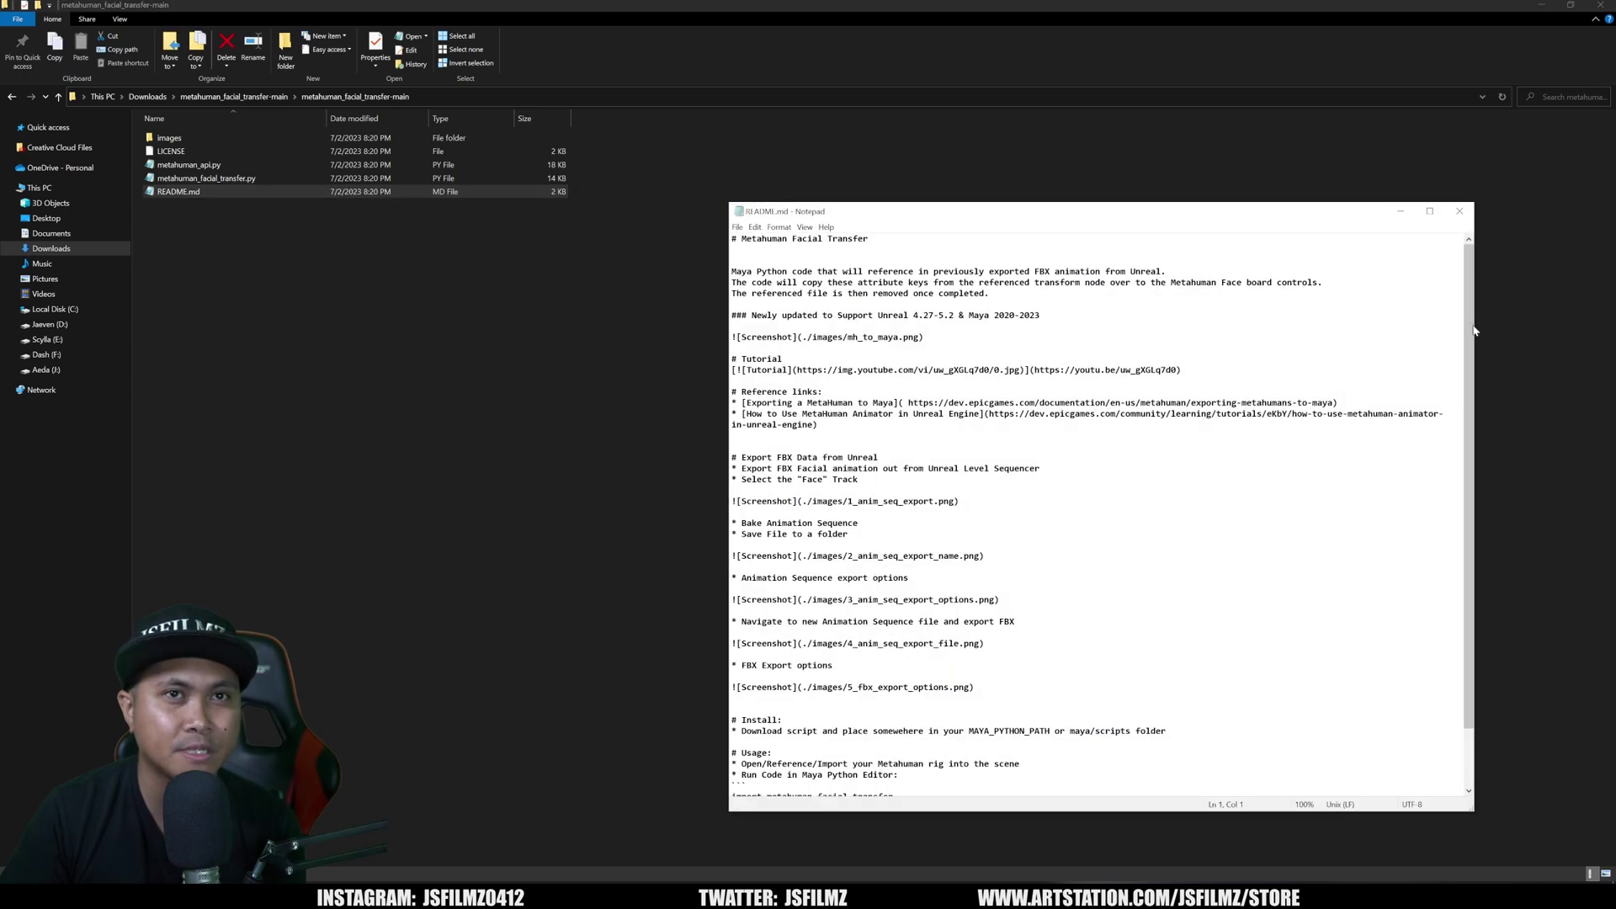
{"action": "scroll", "coordinate": [1094, 514], "scroll_direction": "down", "scroll_amount": 2}
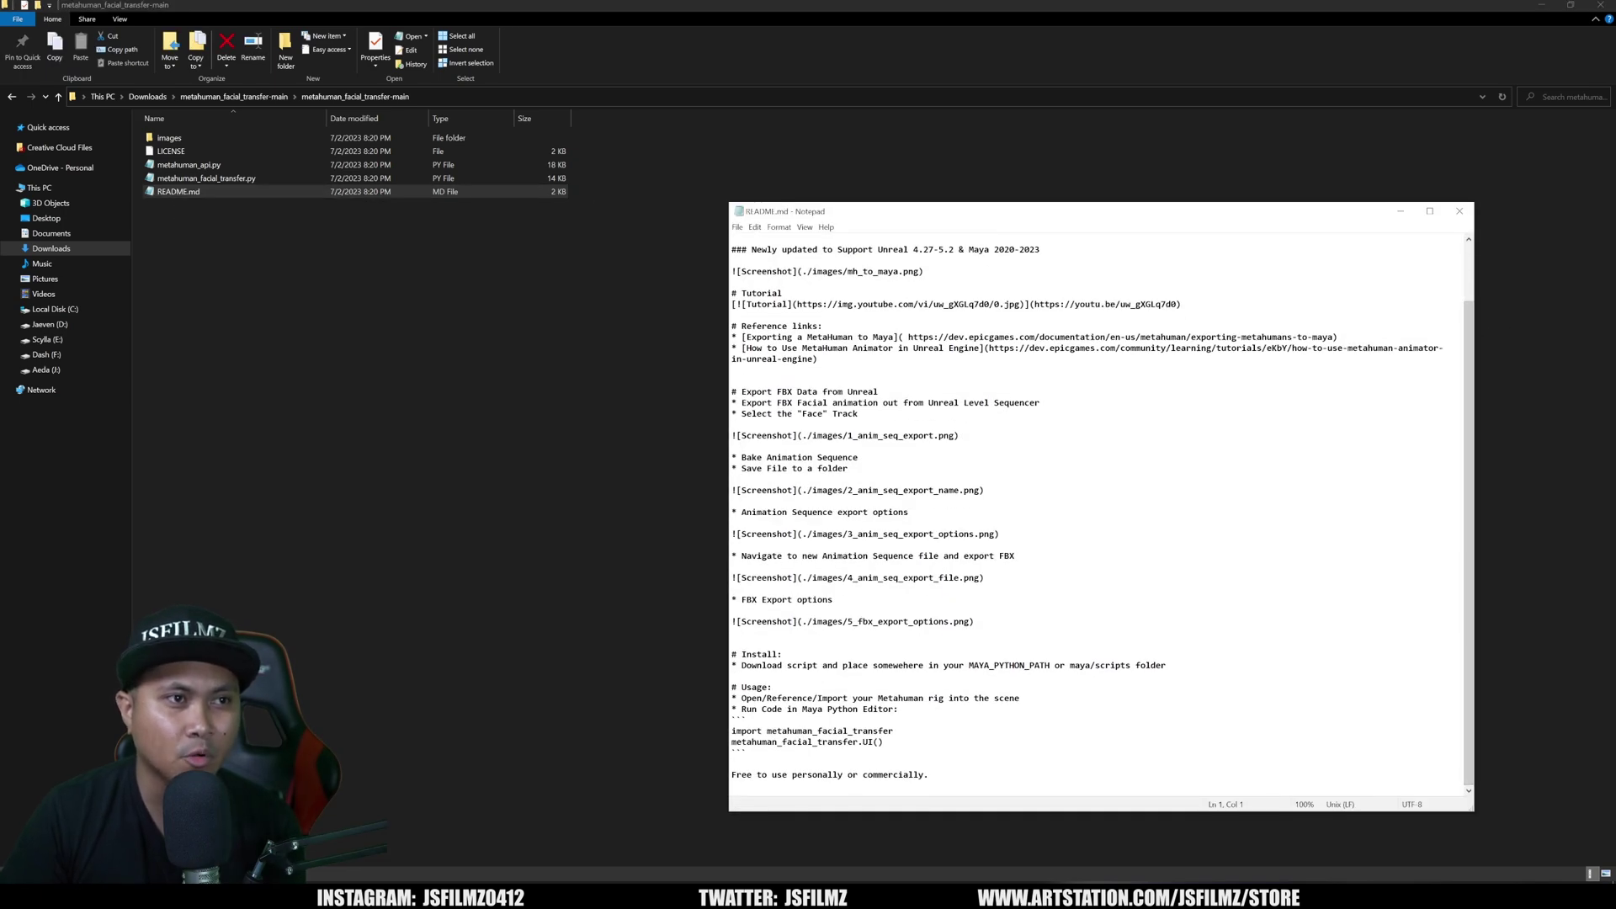
{"action": "left_click_drag", "start_coordinate": [884, 742], "coordinate": [731, 731]}
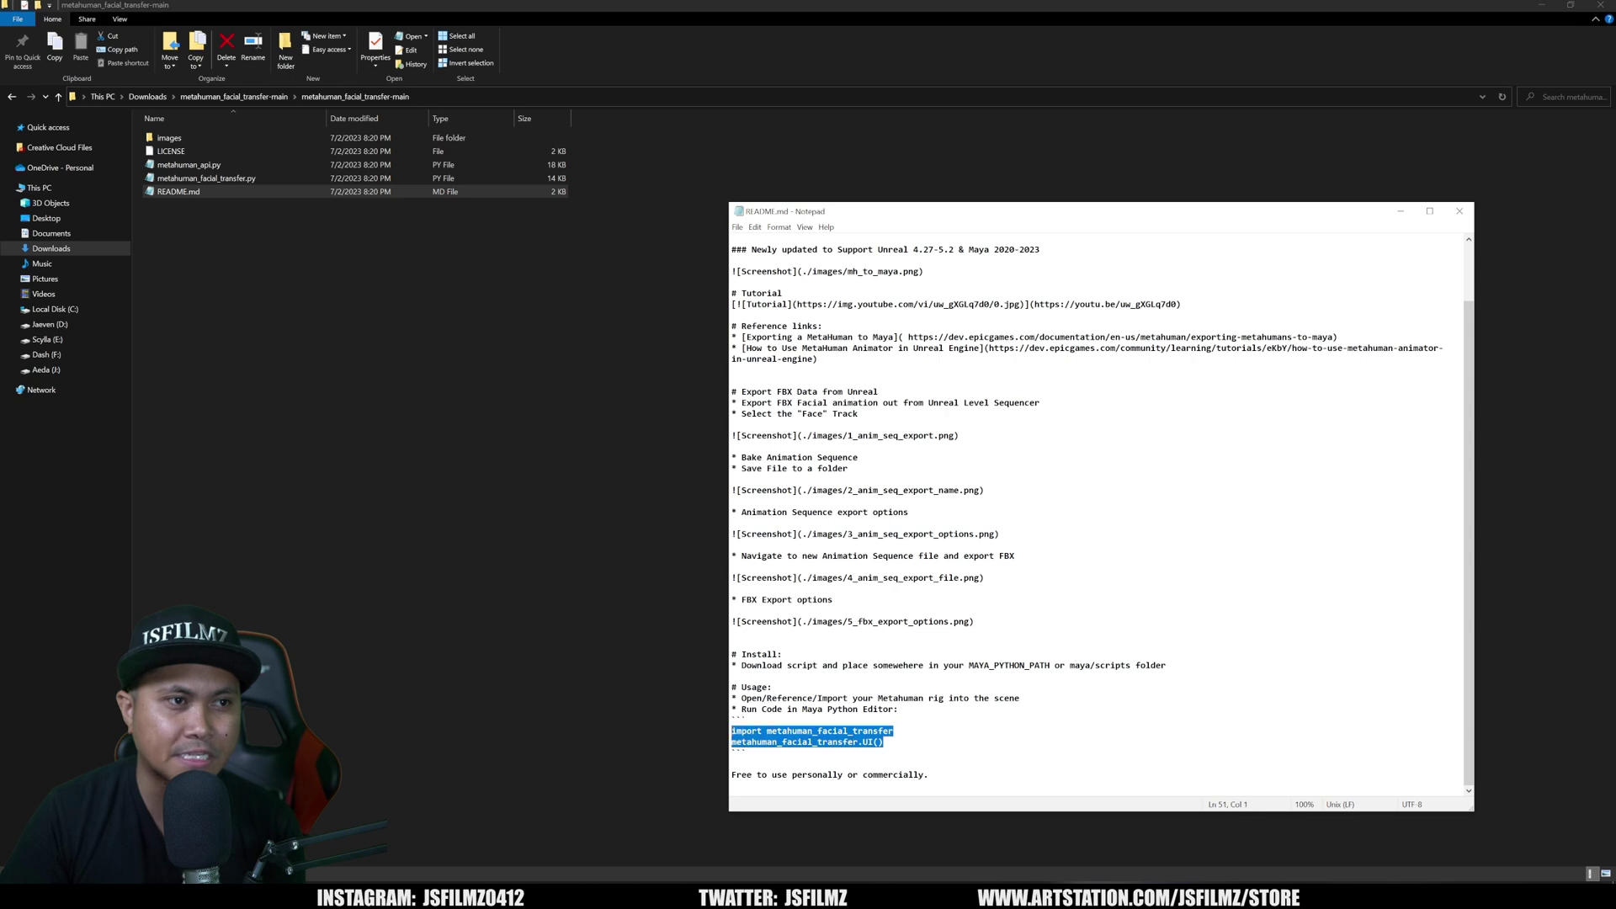
{"action": "left_click", "coordinate": [1401, 211]}
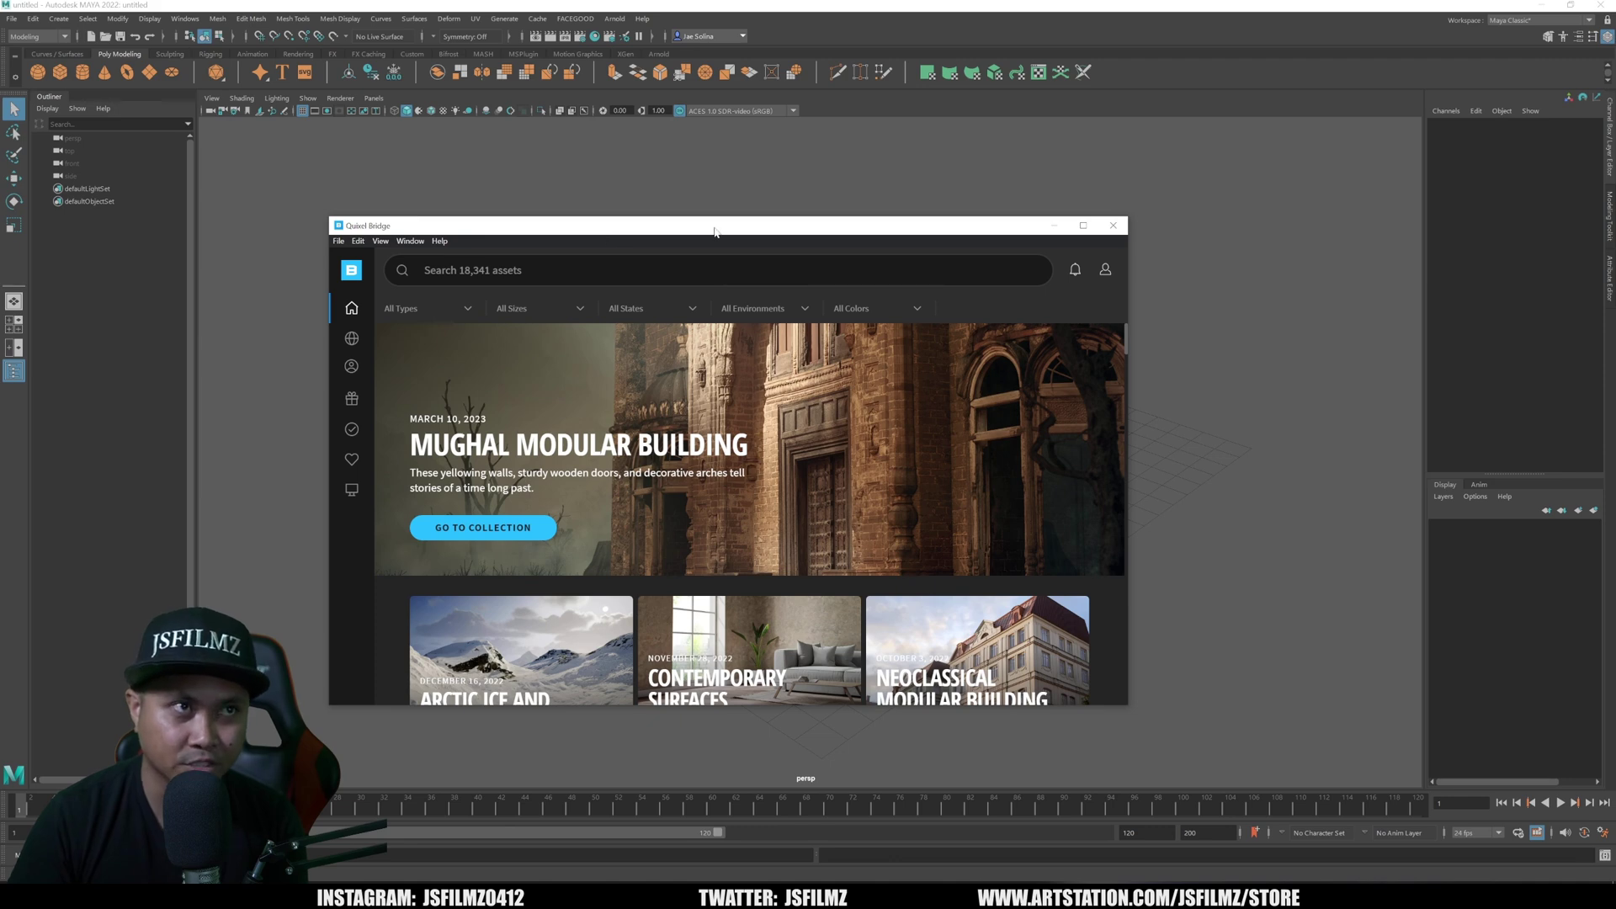
Maximize Quixel Bridge on My MetaHumans UE5 and open Xiocifivetwo's details
{"action": "left_click_drag", "start_coordinate": [715, 232], "coordinate": [722, 232]}
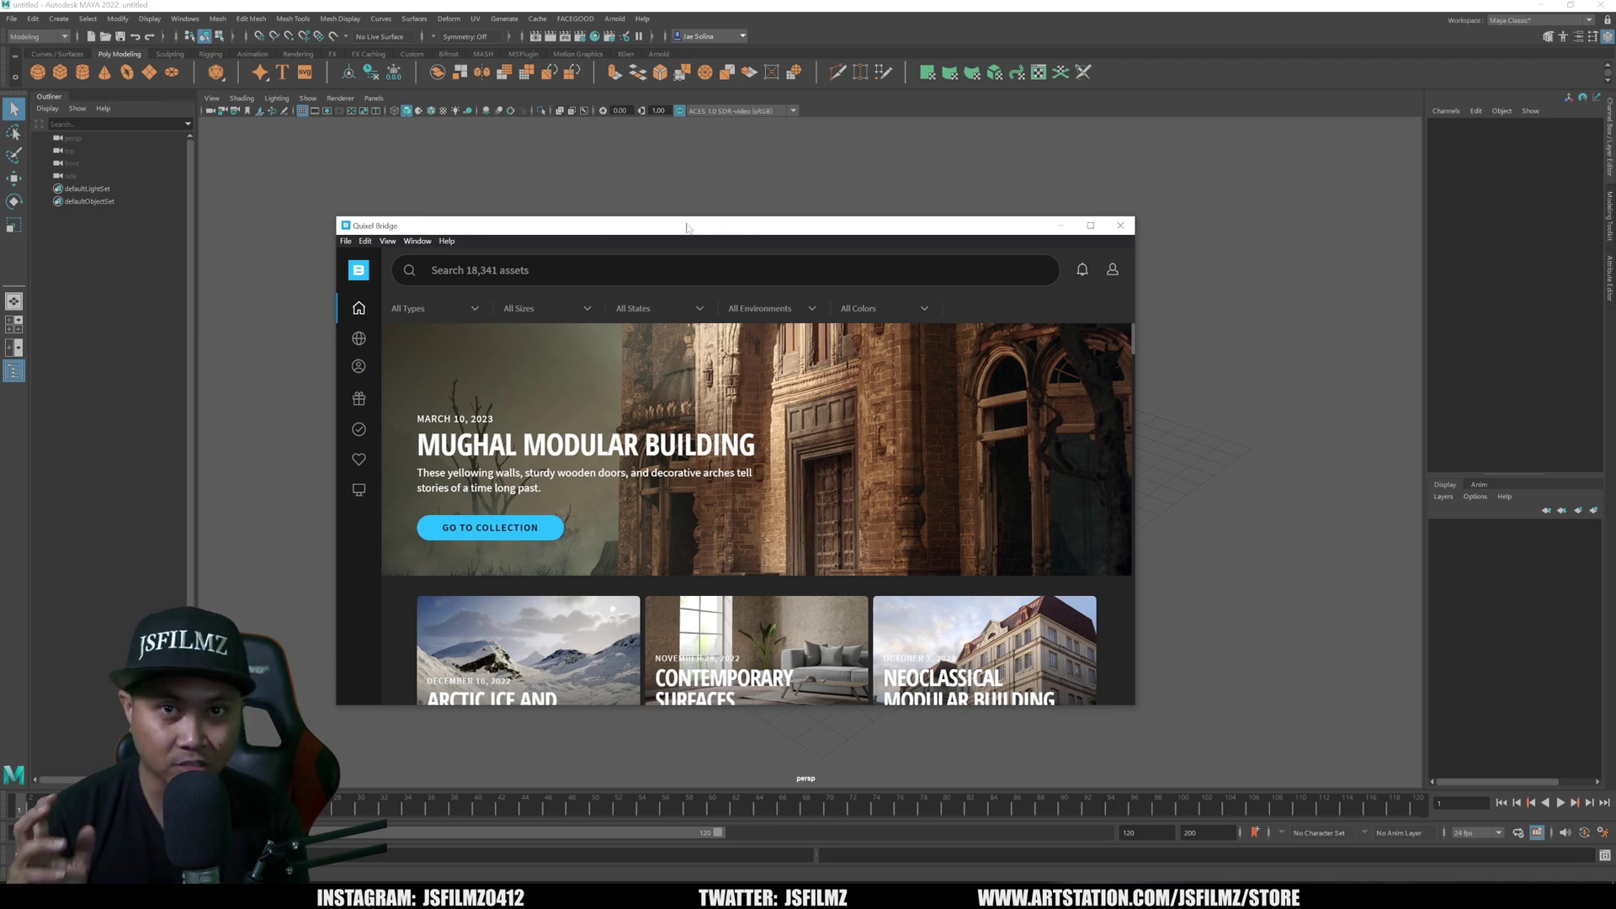
{"action": "left_click", "coordinate": [363, 376]}
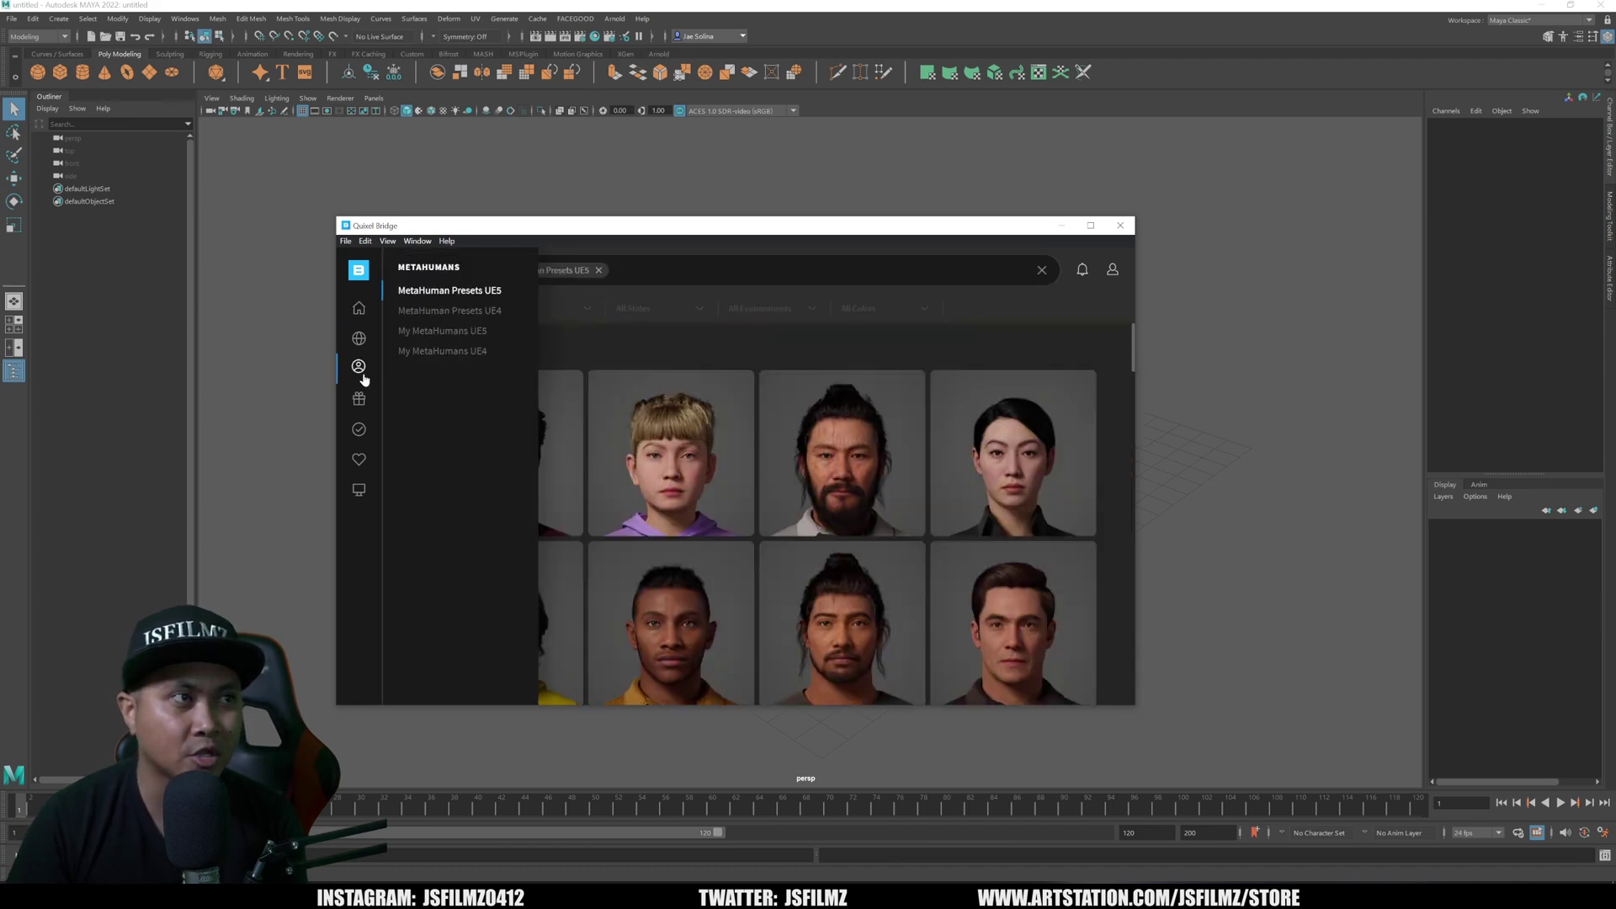
{"action": "left_click", "coordinate": [468, 333]}
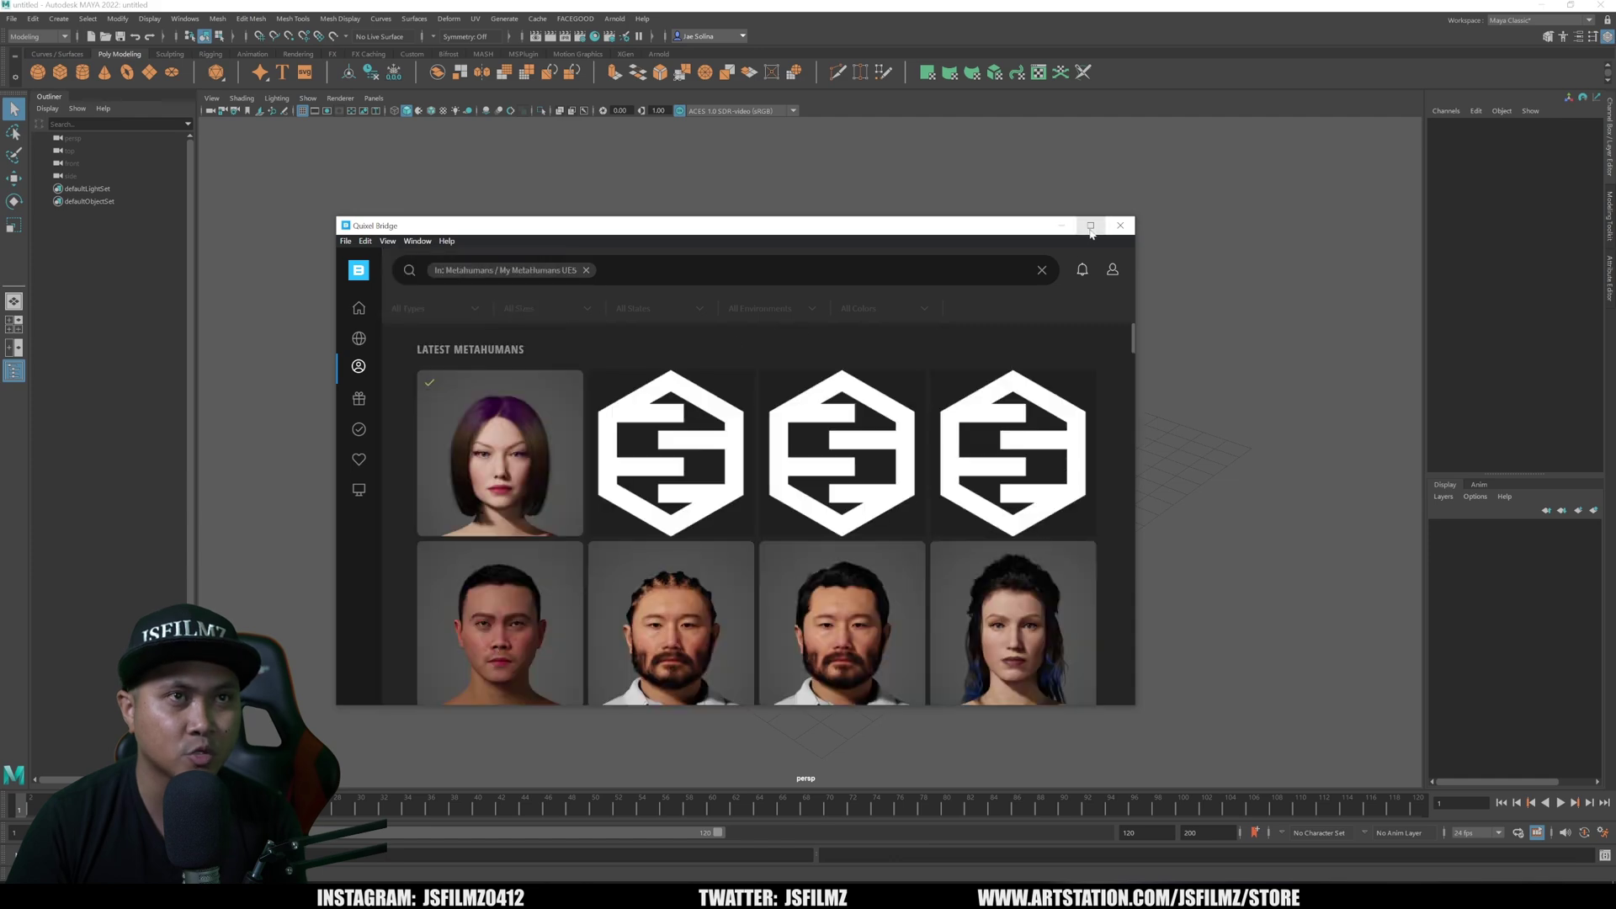
{"action": "double_click", "coordinate": [709, 226]}
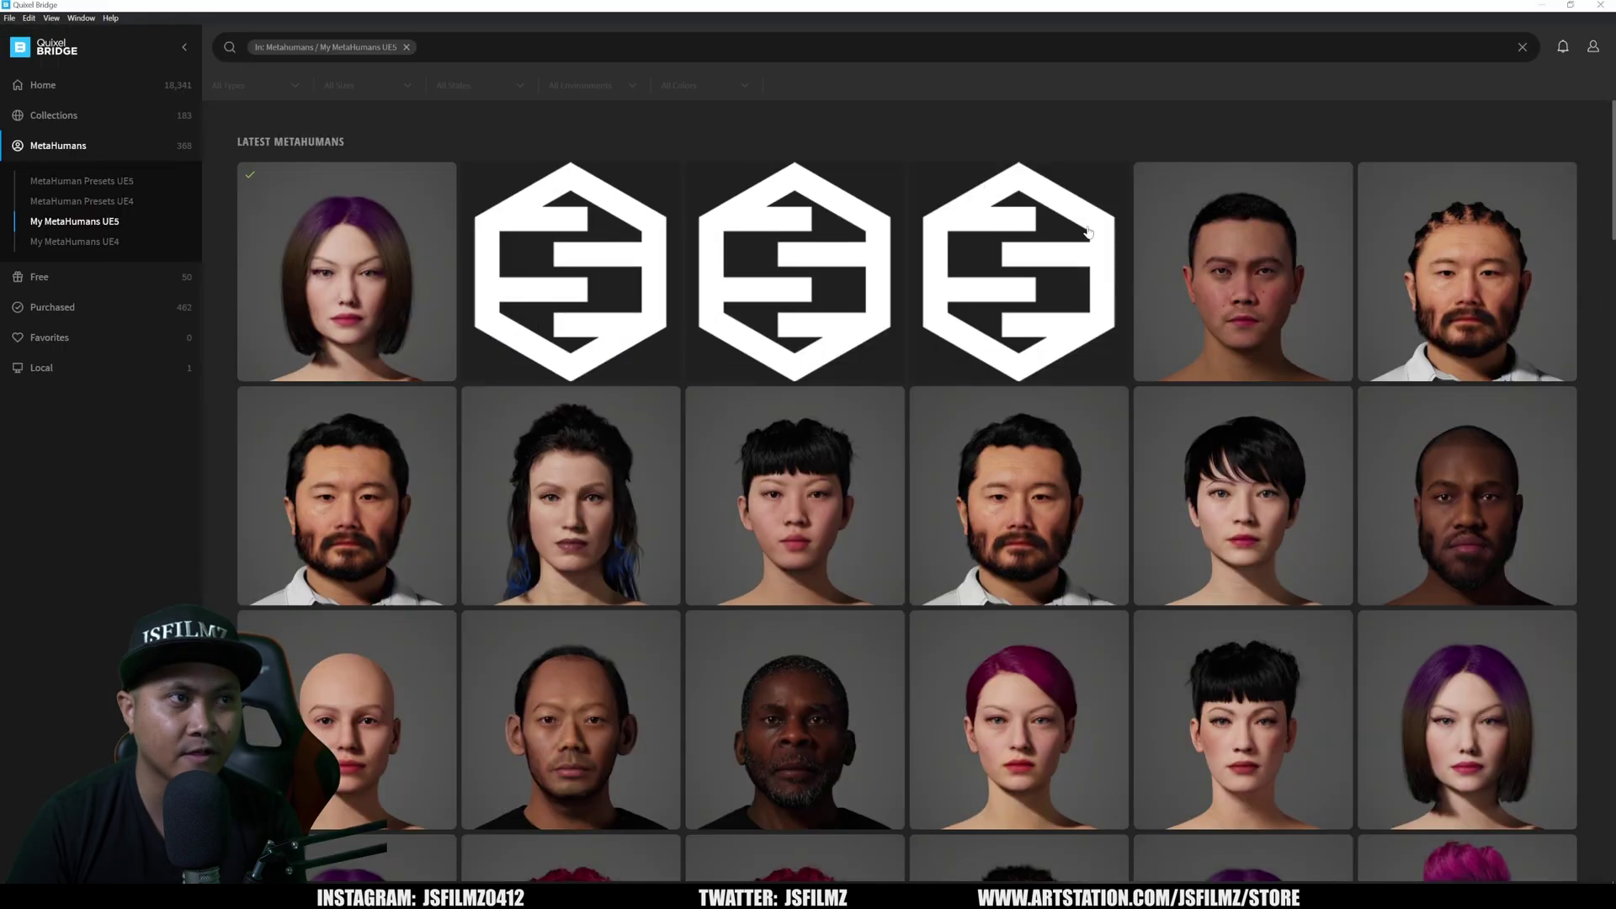
{"action": "left_click", "coordinate": [332, 261]}
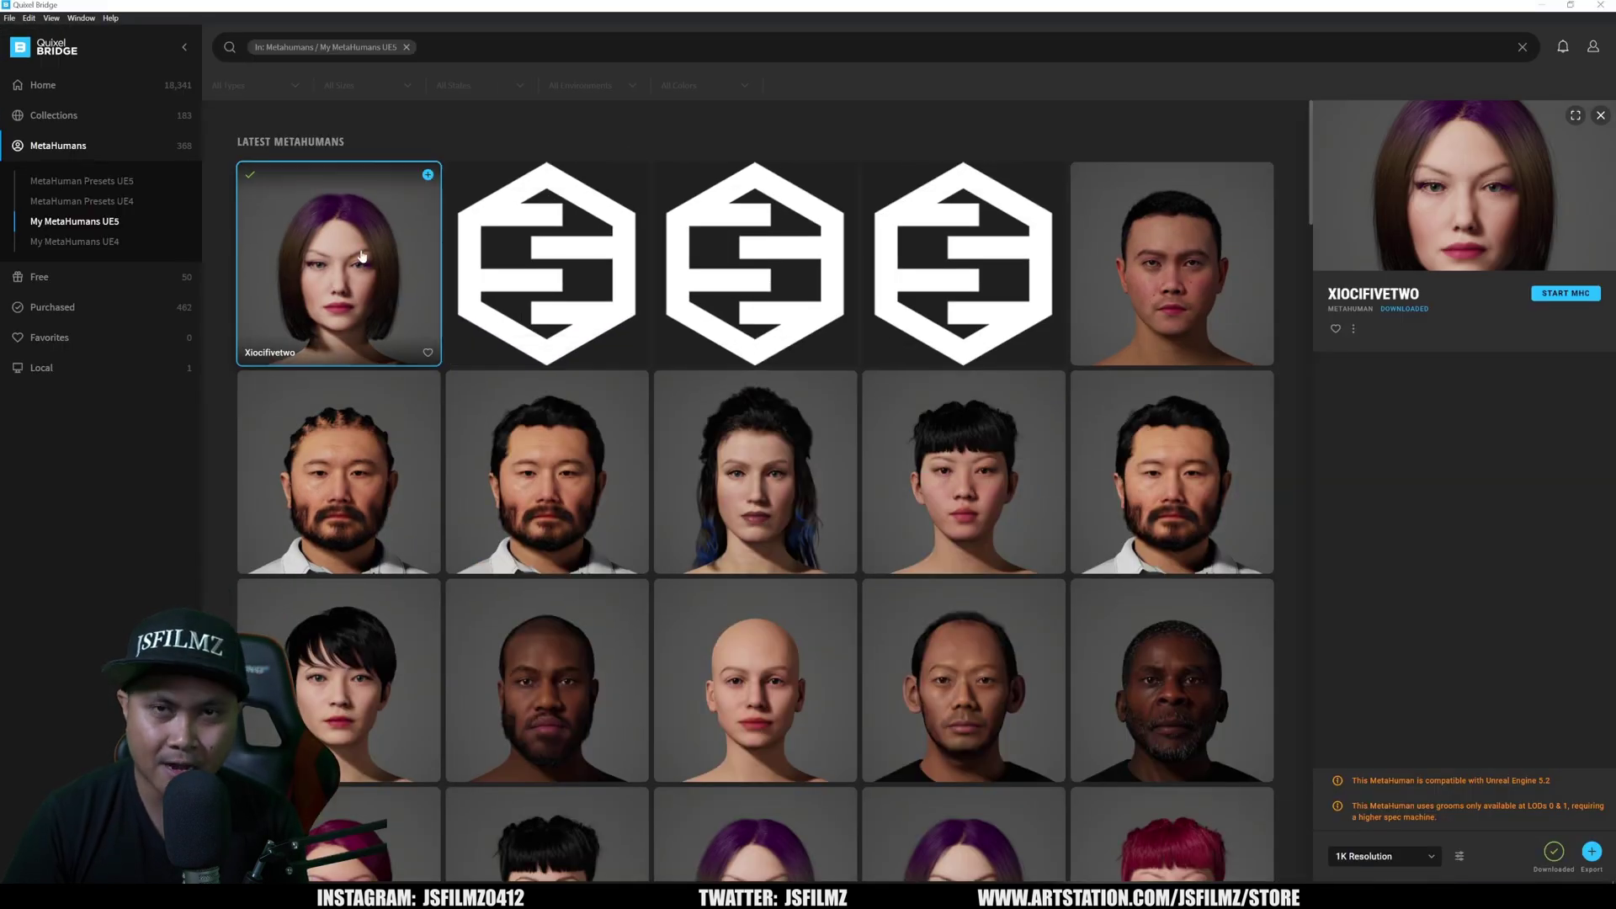
{"action": "left_click", "coordinate": [1461, 858]}
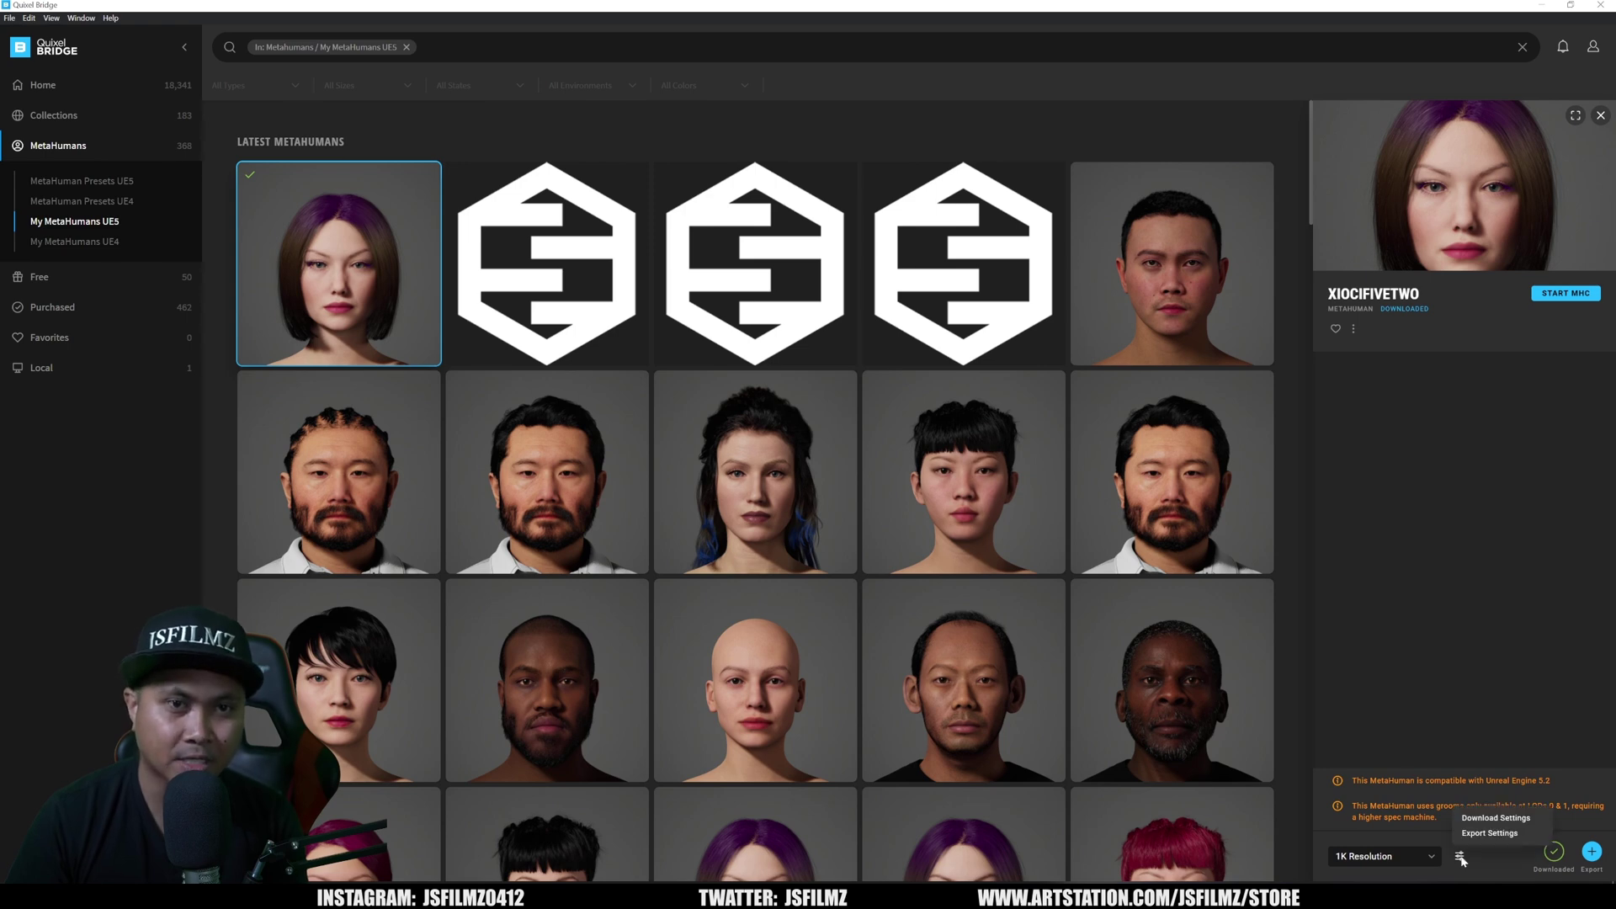
{"action": "left_click", "coordinate": [1486, 818]}
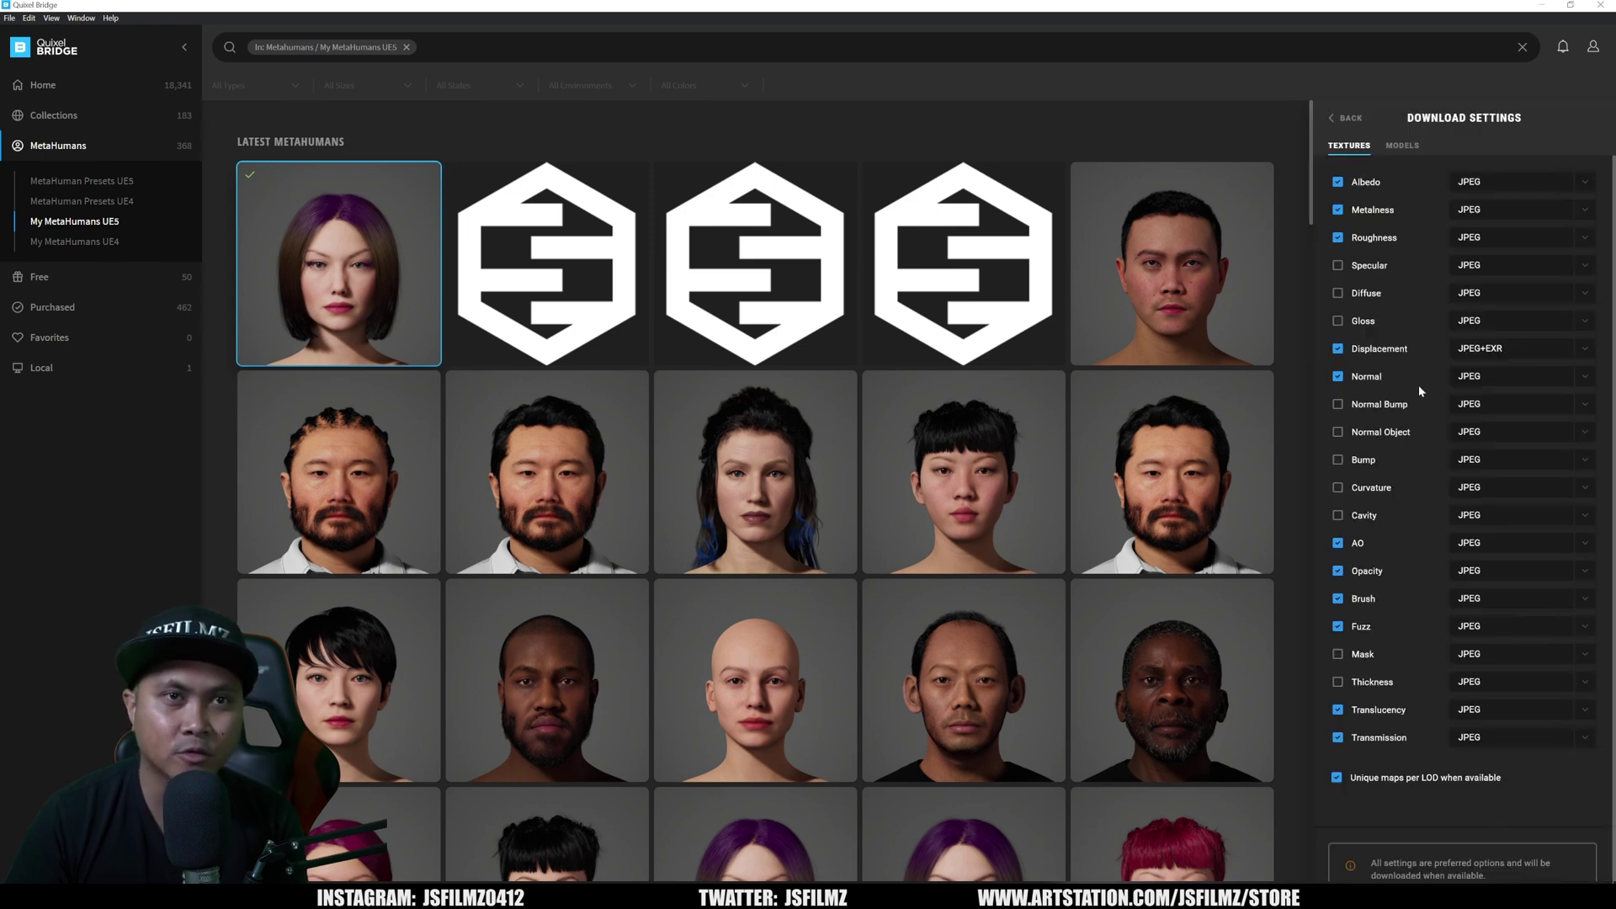
{"action": "left_click", "coordinate": [1400, 145]}
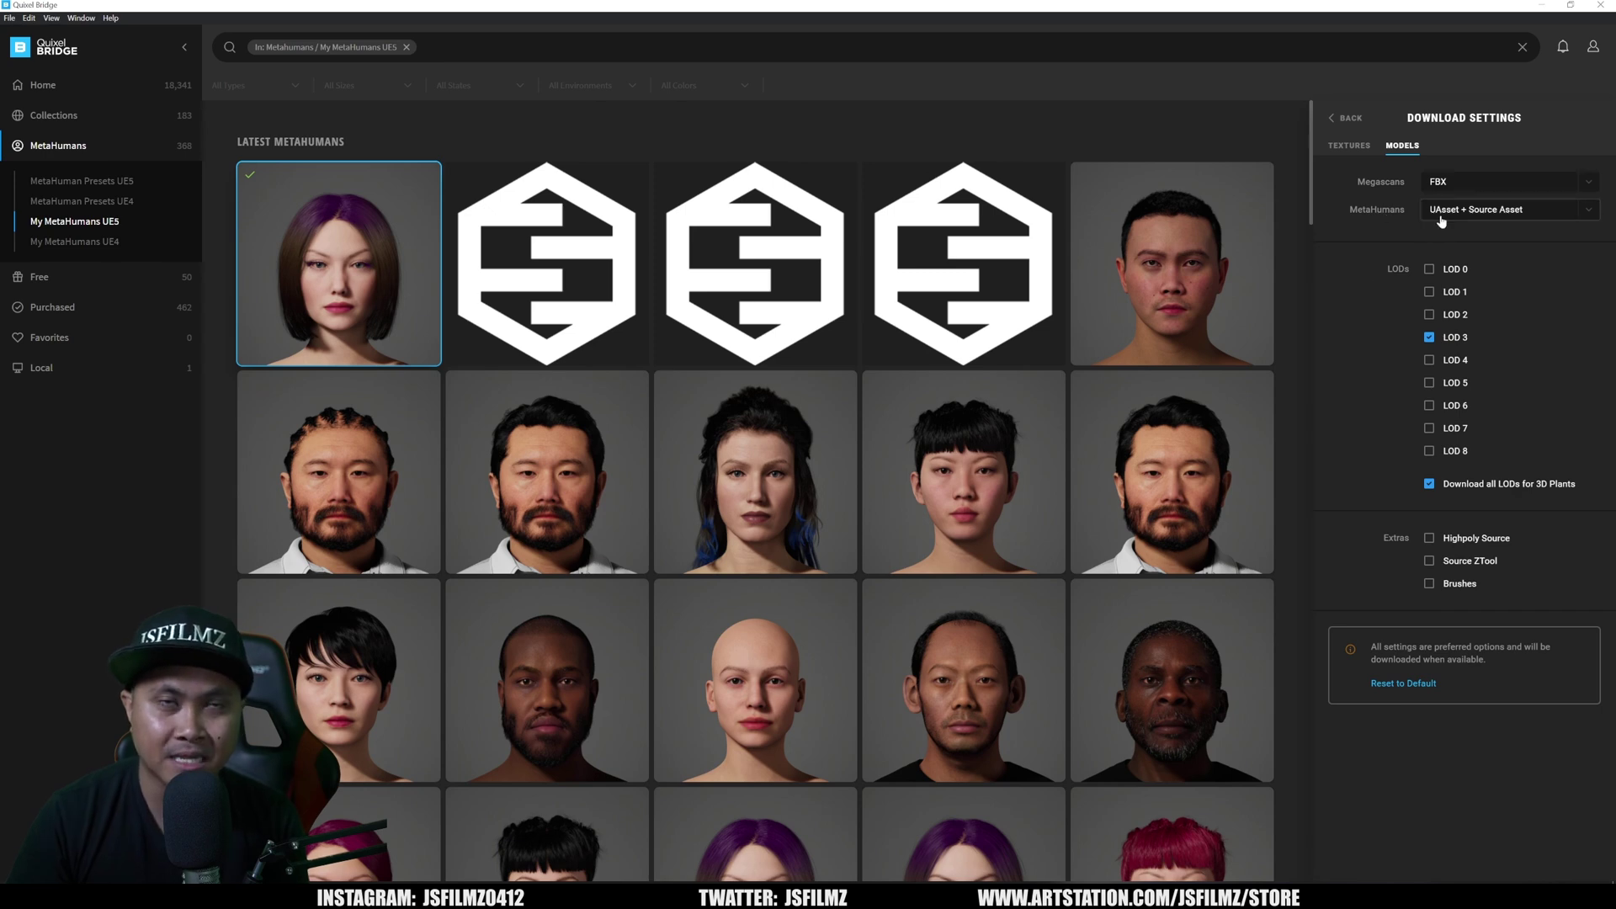
{"action": "left_click", "coordinate": [1495, 220]}
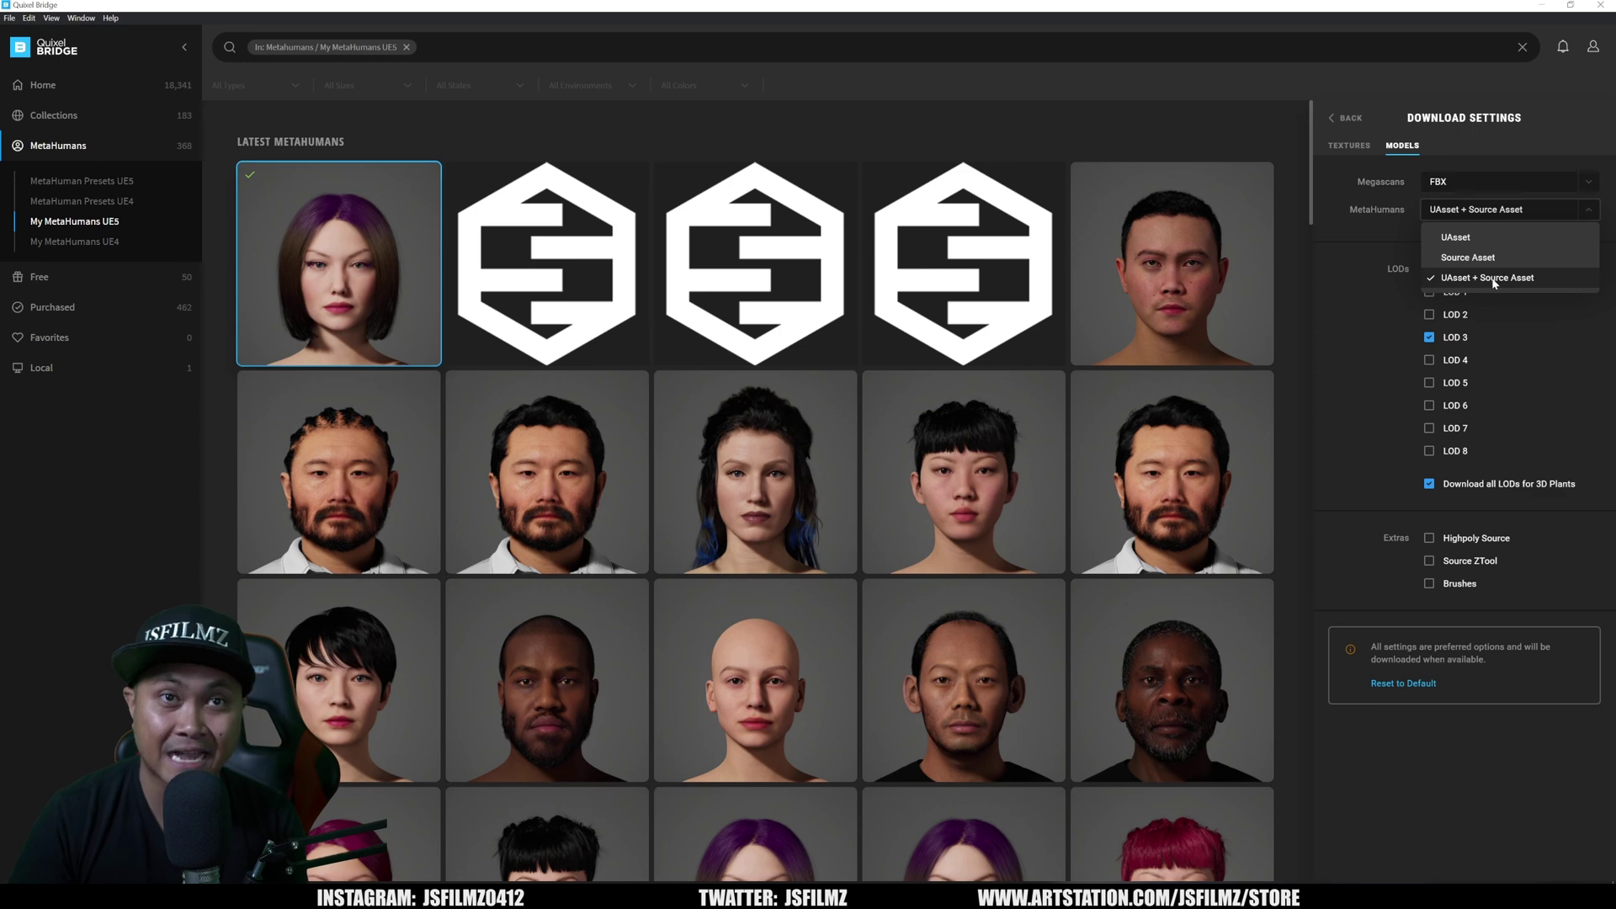
{"action": "left_click", "coordinate": [1360, 286]}
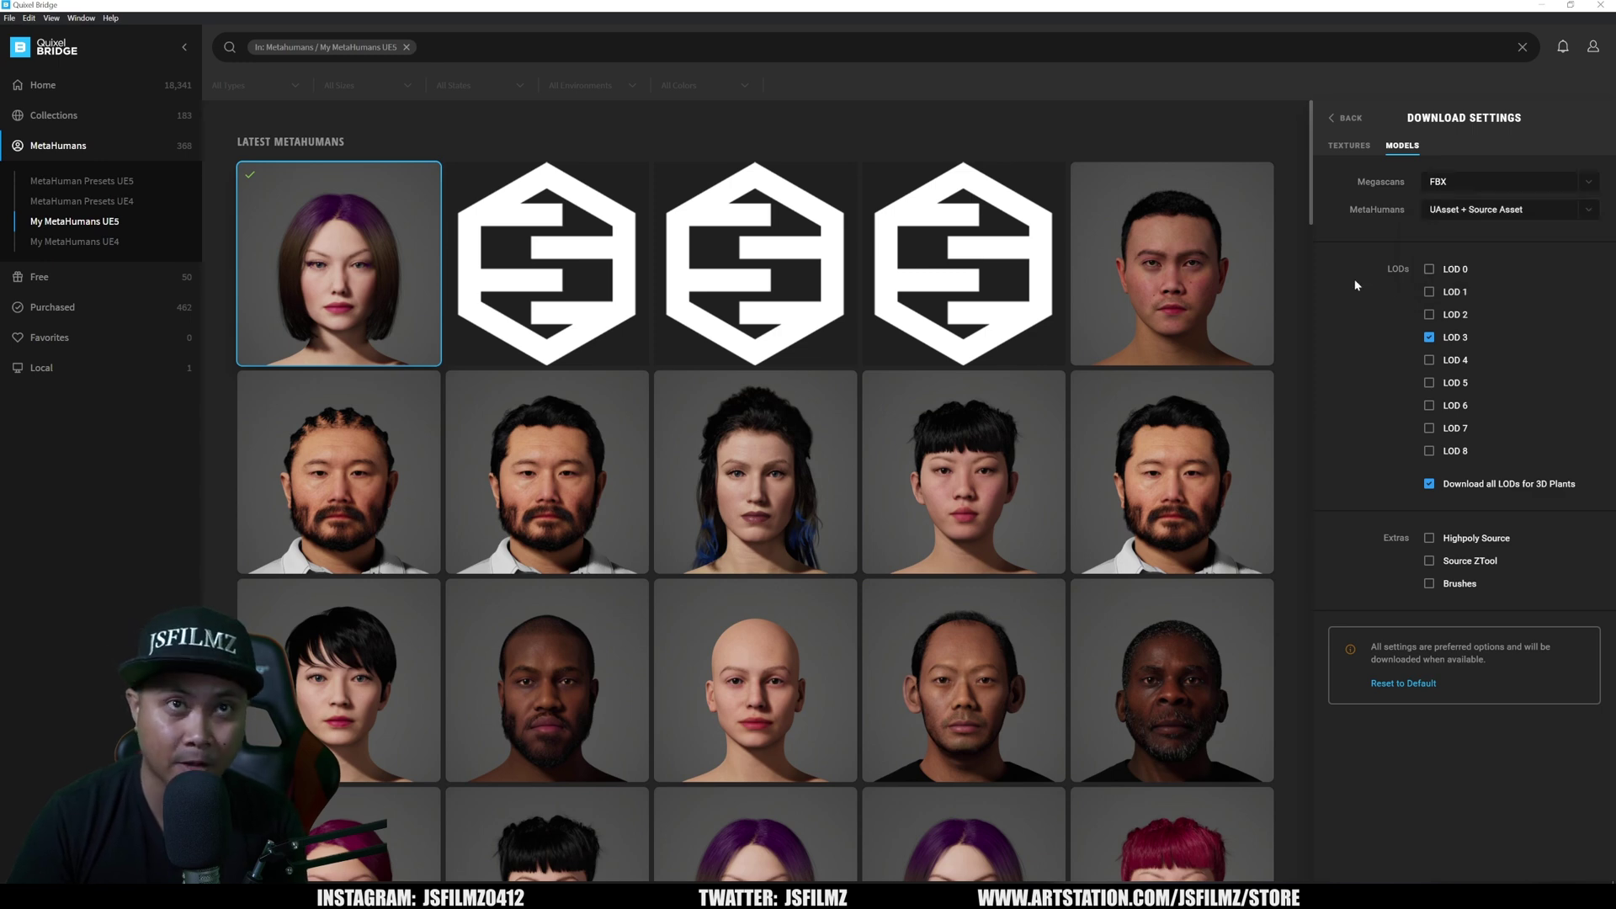
{"action": "left_click", "coordinate": [1350, 119]}
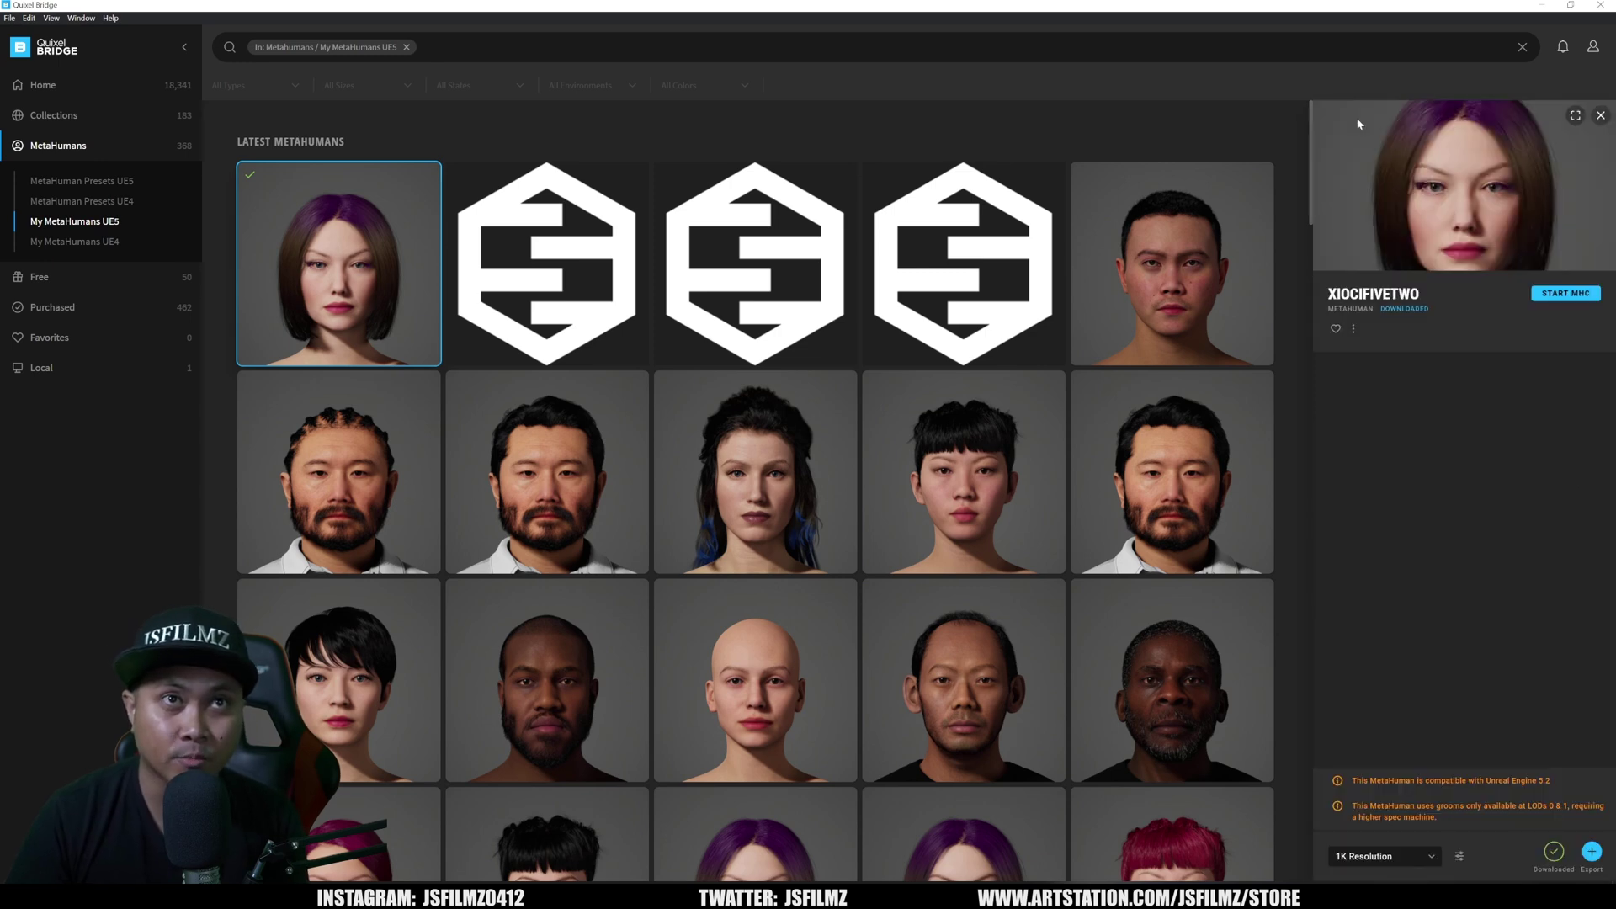
Confirm Maya as the Export Target in Quixel Bridge's Export Settings
{"action": "left_click", "coordinate": [1460, 855]}
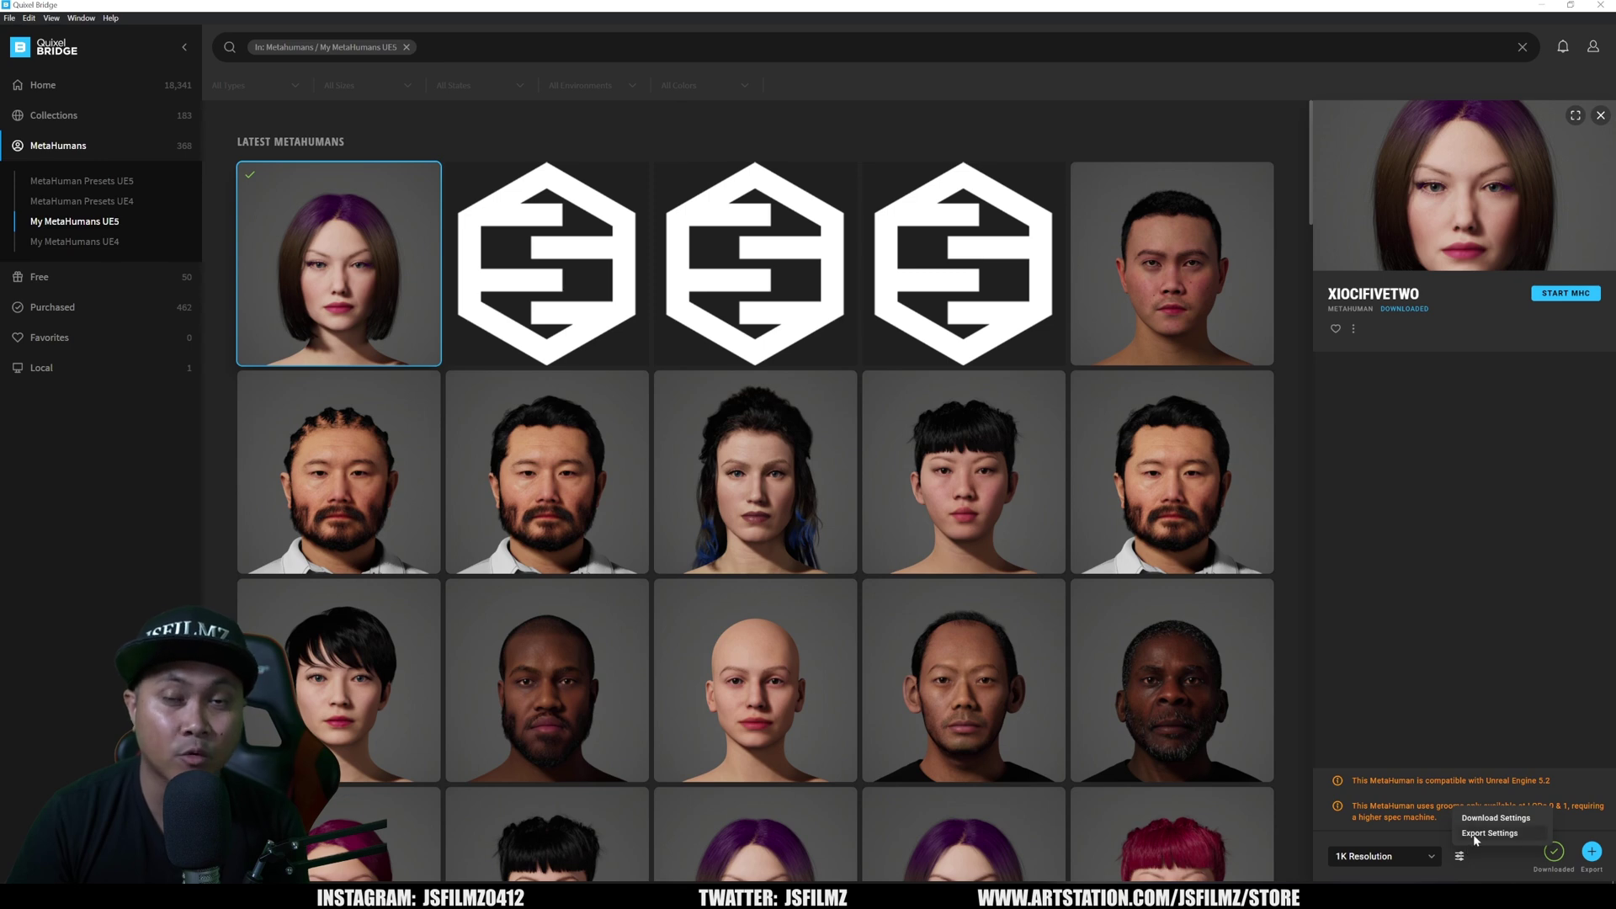
{"action": "left_click", "coordinate": [1475, 835]}
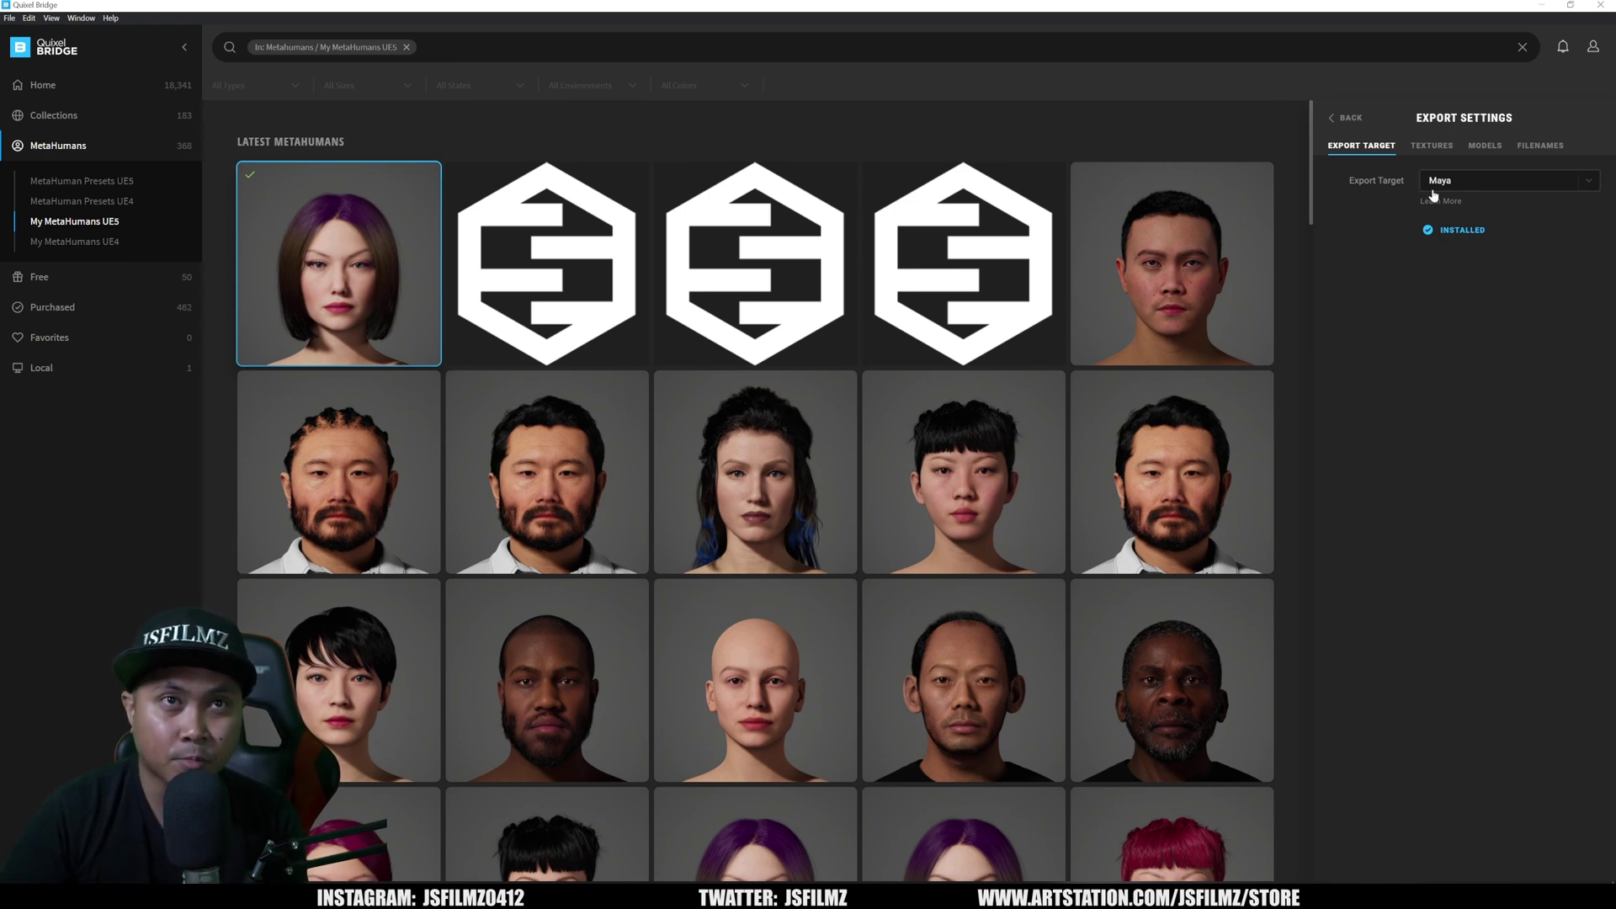
{"action": "left_click", "coordinate": [1482, 192]}
{"action": "left_click", "coordinate": [1466, 252]}
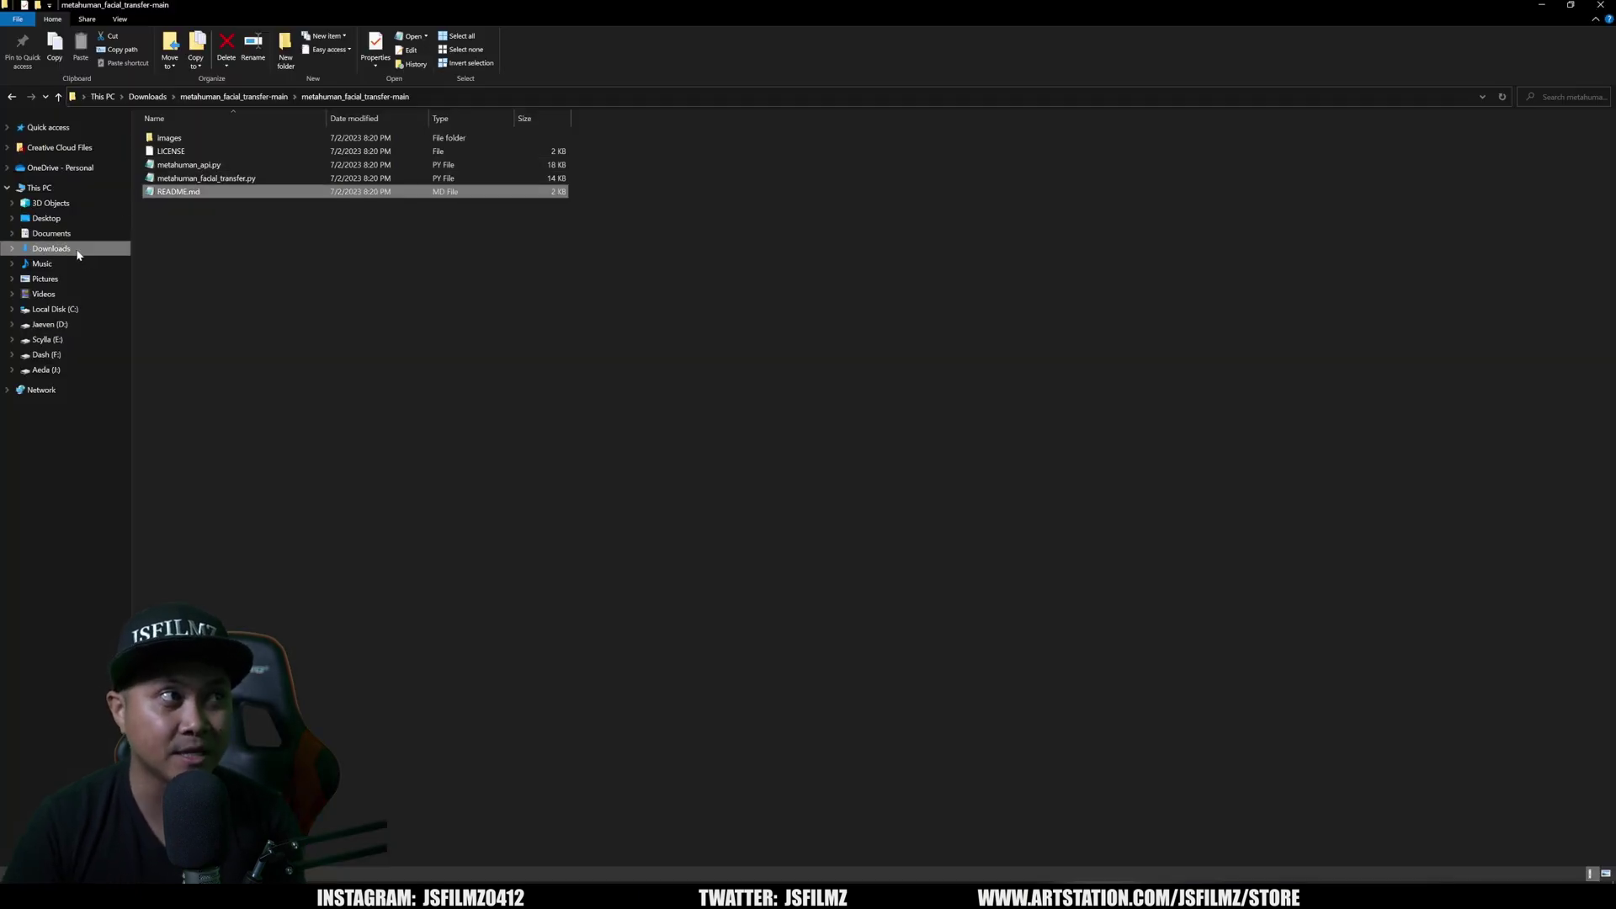
Navigate File Explorer to the Documents\maya\modules folder
{"action": "left_click", "coordinate": [38, 234]}
{"action": "double_click", "coordinate": [167, 381]}
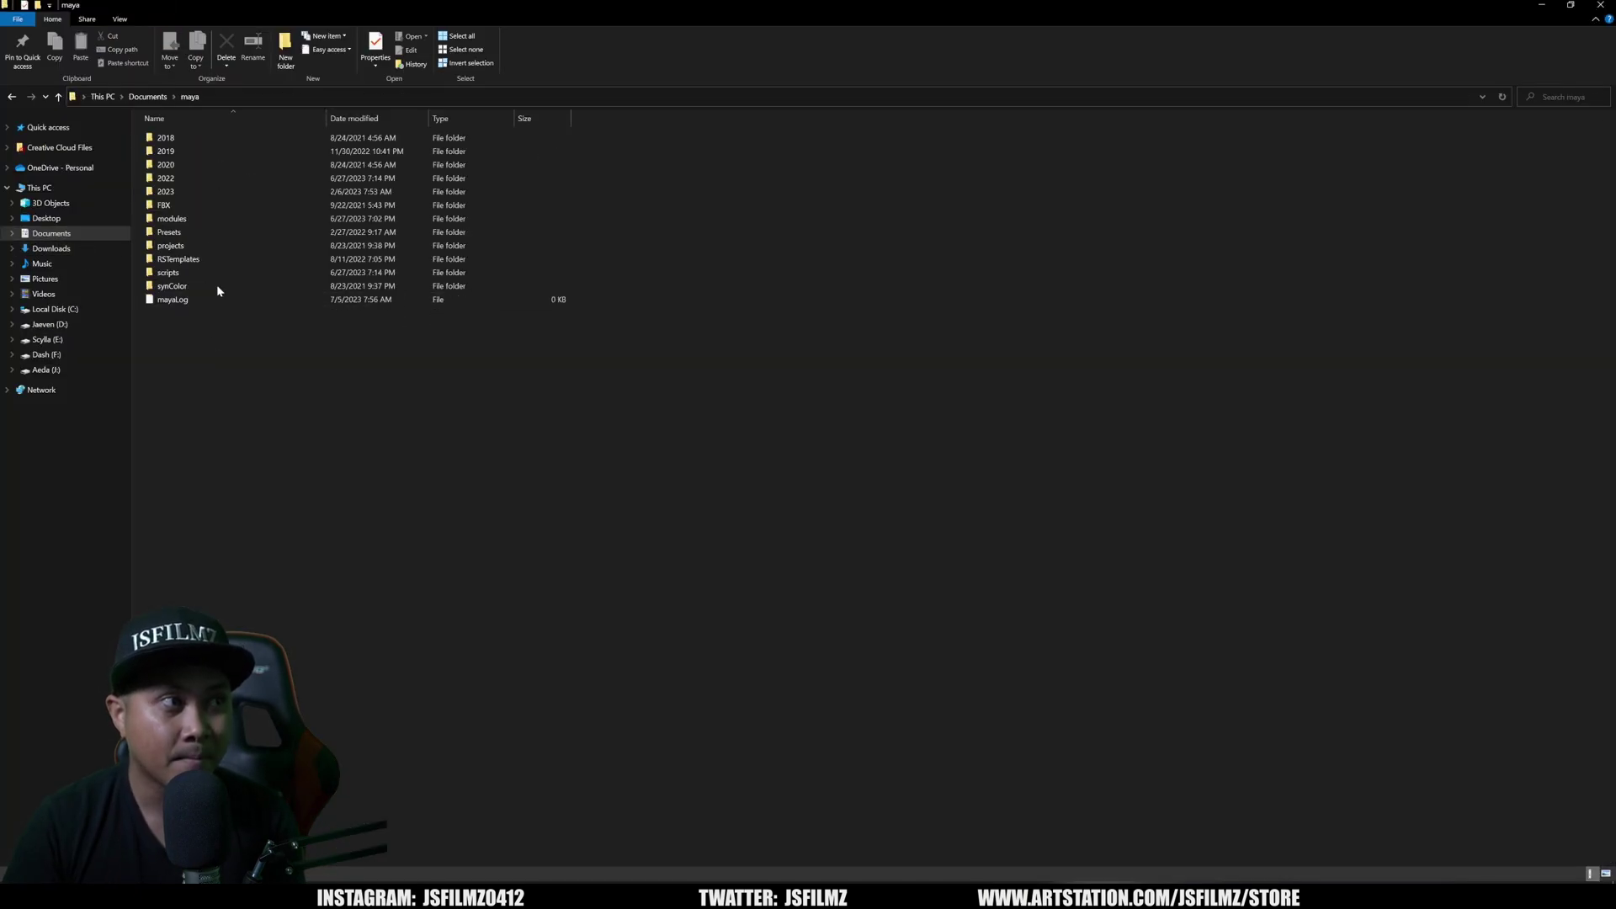
{"action": "left_click", "coordinate": [202, 178]}
{"action": "double_click", "coordinate": [172, 220]}
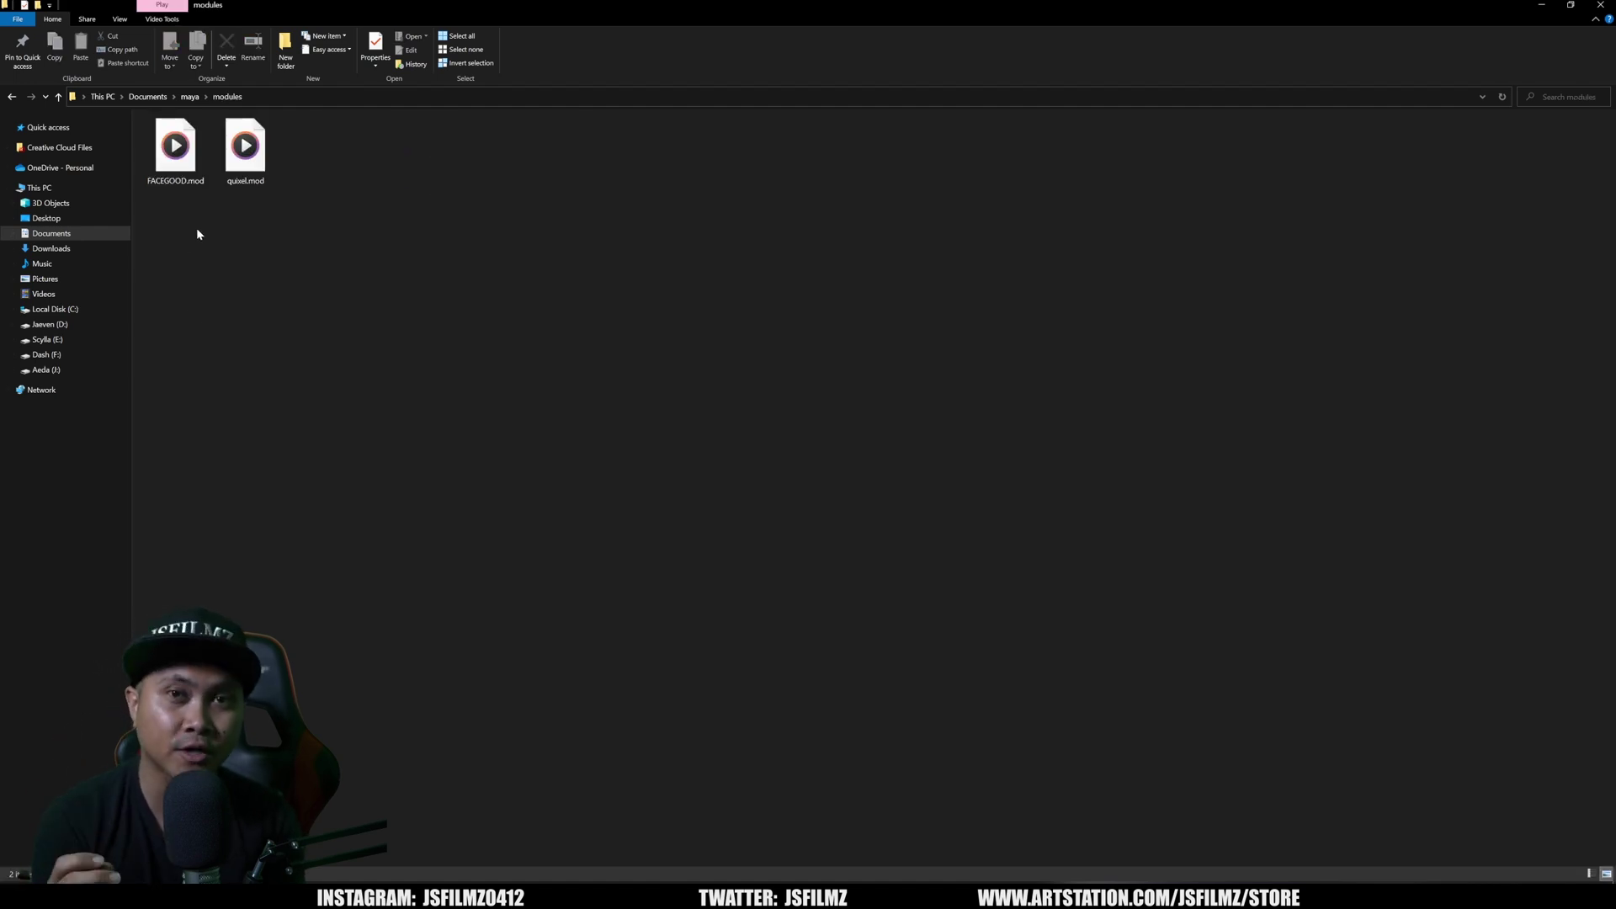
Check FACEGOOD.mod and quixel.mod, then return to Xiocifivetwo's details in Quixel Bridge
{"action": "left_click", "coordinate": [191, 178]}
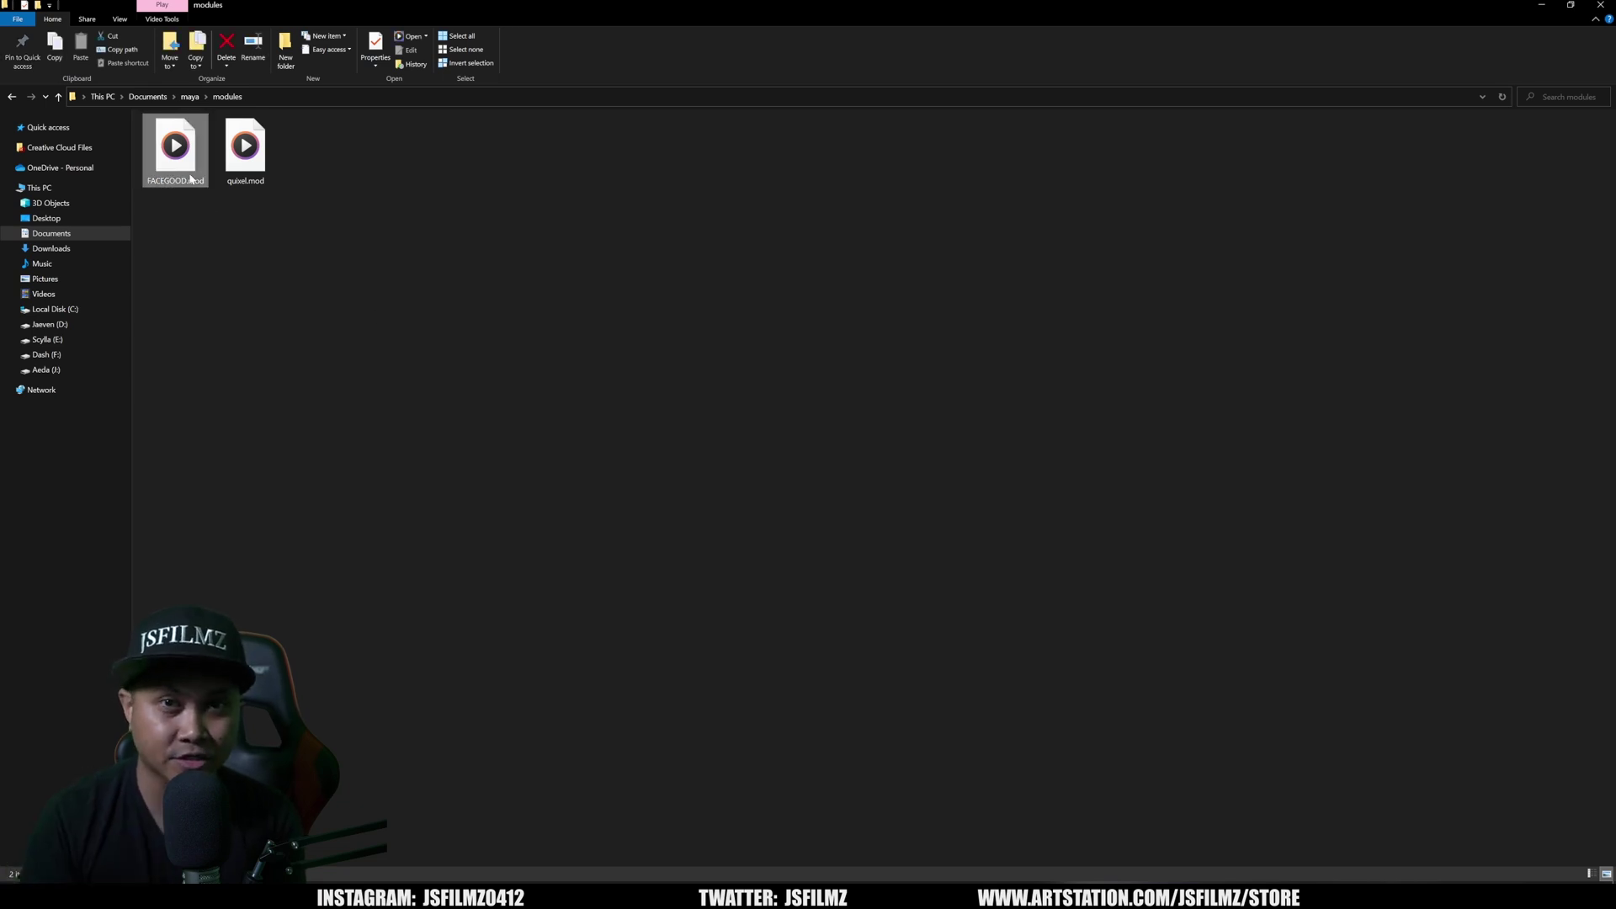
{"action": "left_click", "coordinate": [244, 177]}
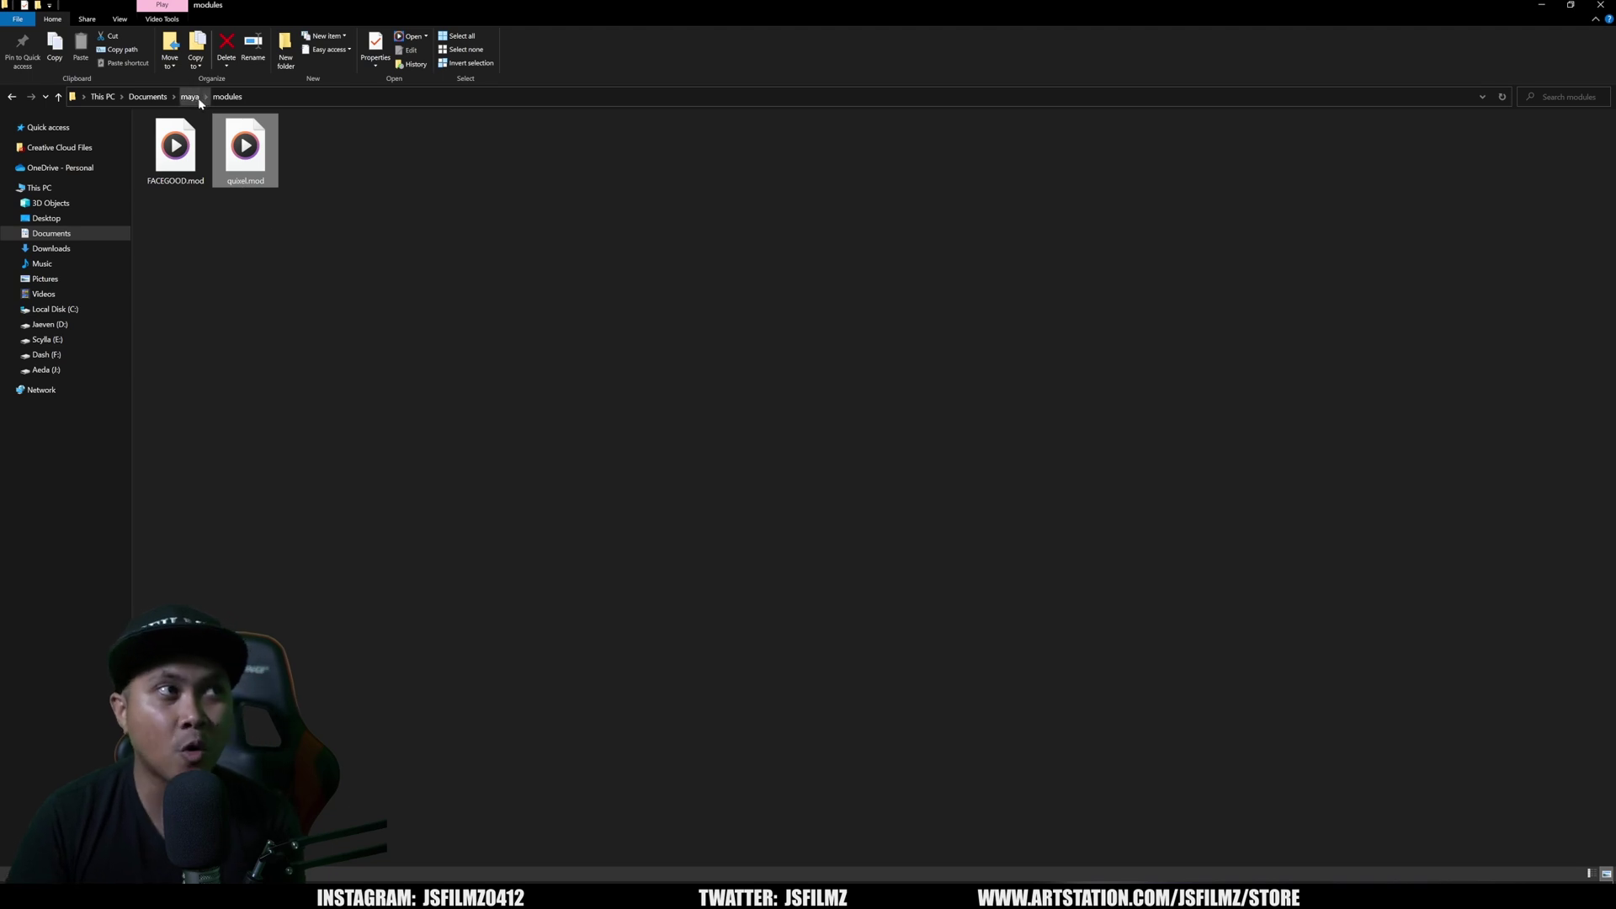
{"action": "left_click_drag", "start_coordinate": [350, 278], "coordinate": [283, 175]}
{"action": "left_click", "coordinate": [245, 179]}
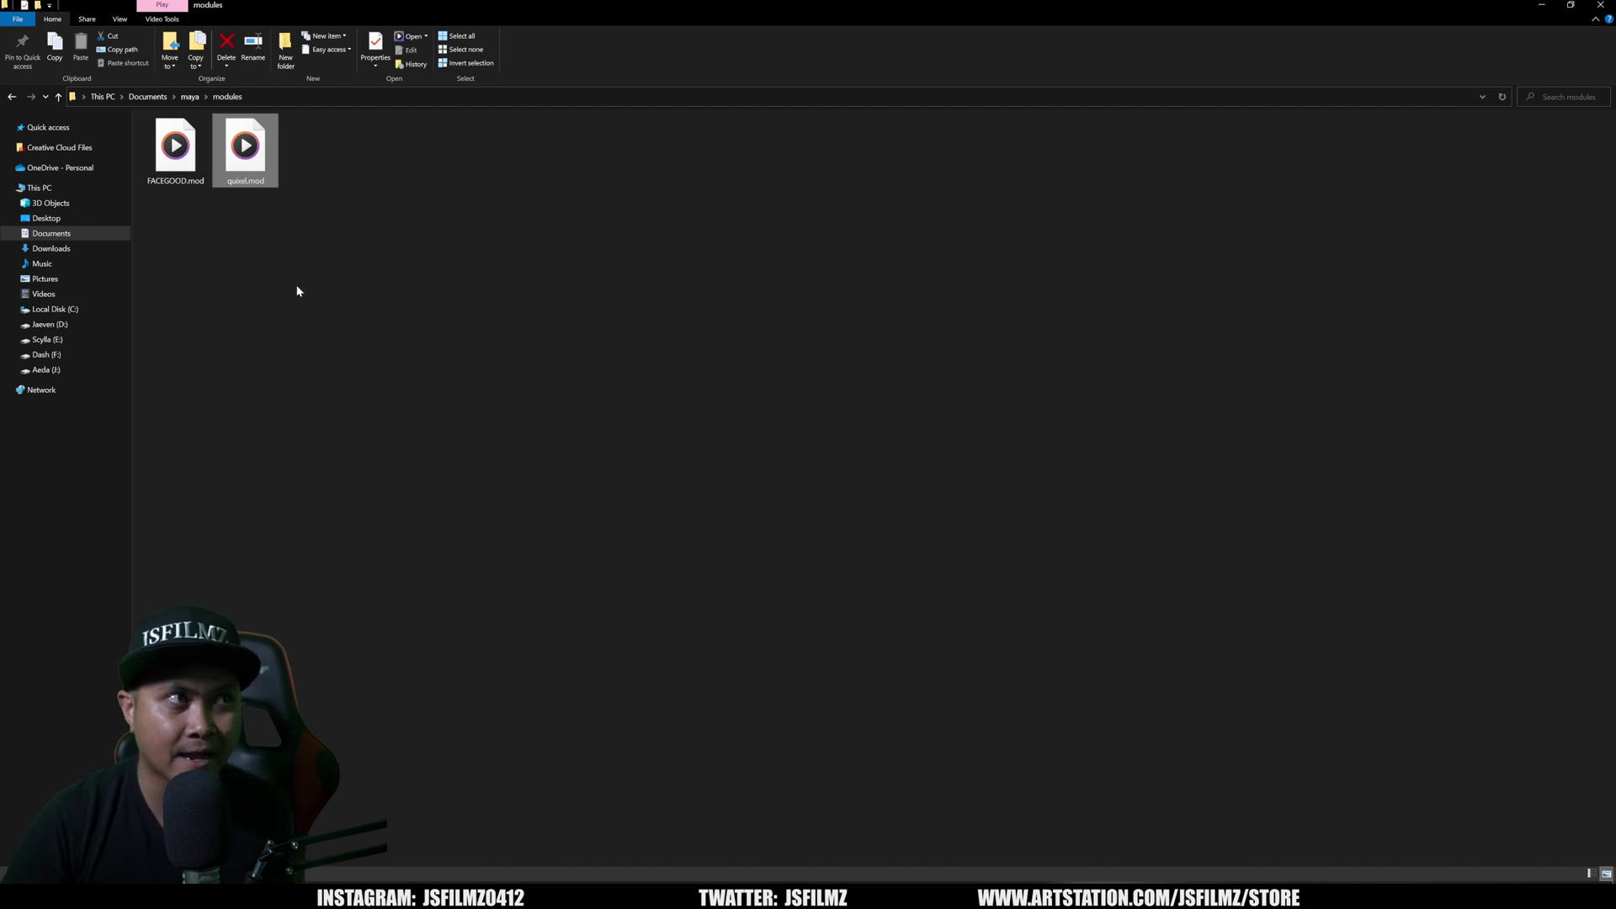
{"action": "left_click", "coordinate": [263, 202]}
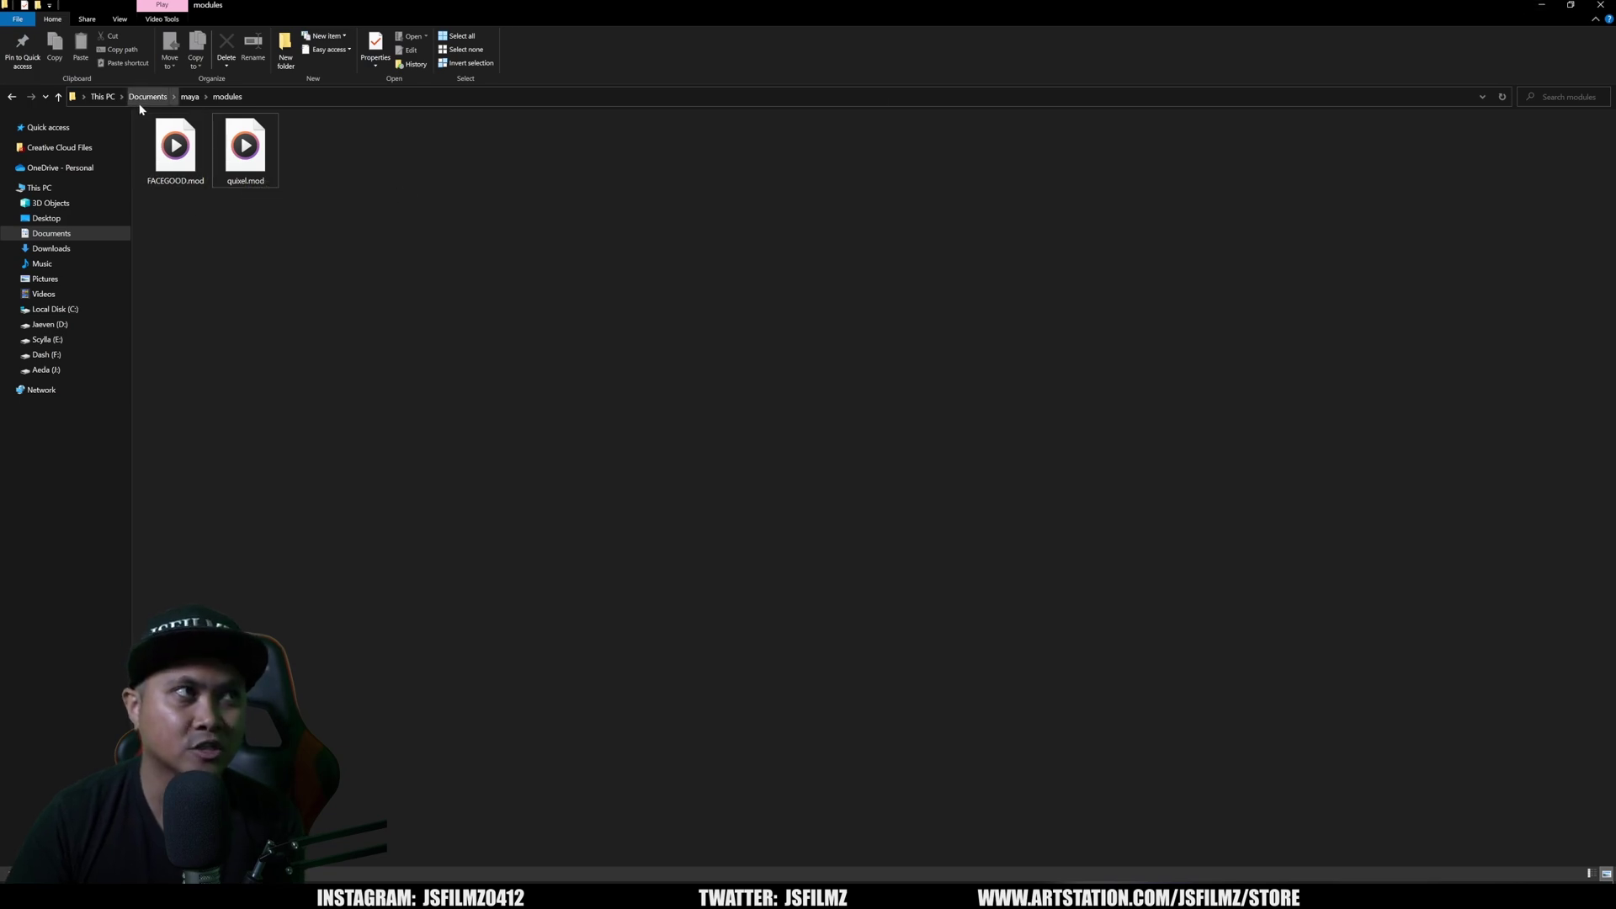
{"action": "left_click", "coordinate": [1542, 6]}
{"action": "left_click", "coordinate": [1402, 242]}
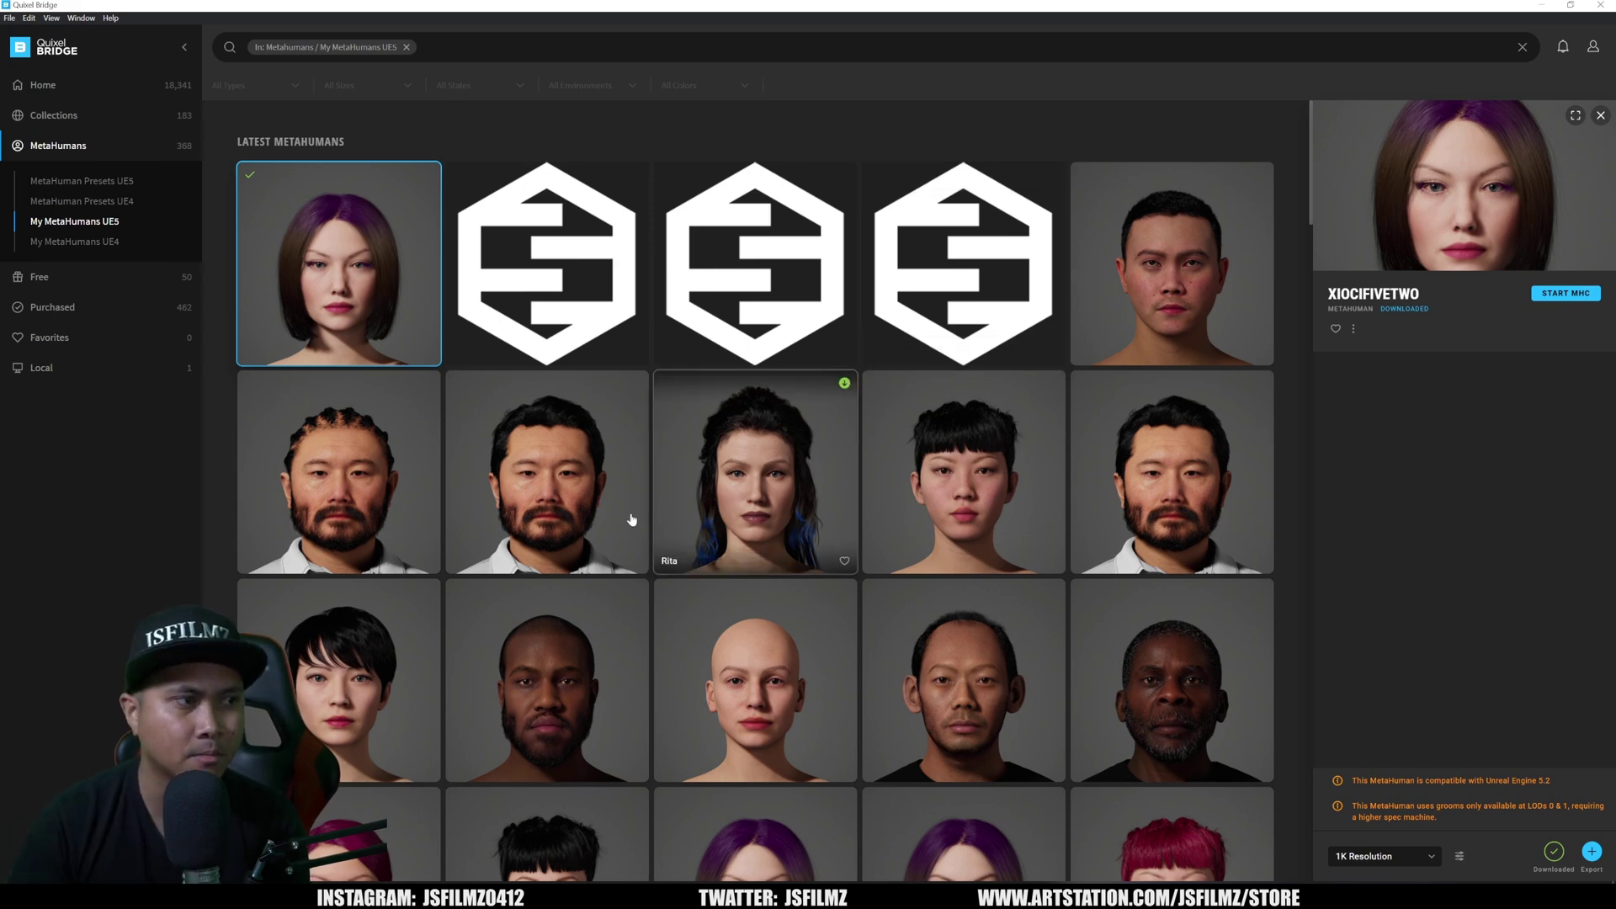
Copy metahuman_api.py and metahuman_facial_transfer.py from the downloaded transfer folder
{"action": "key", "text": "alt+Tab"}
{"action": "key", "text": "alt+Left"}
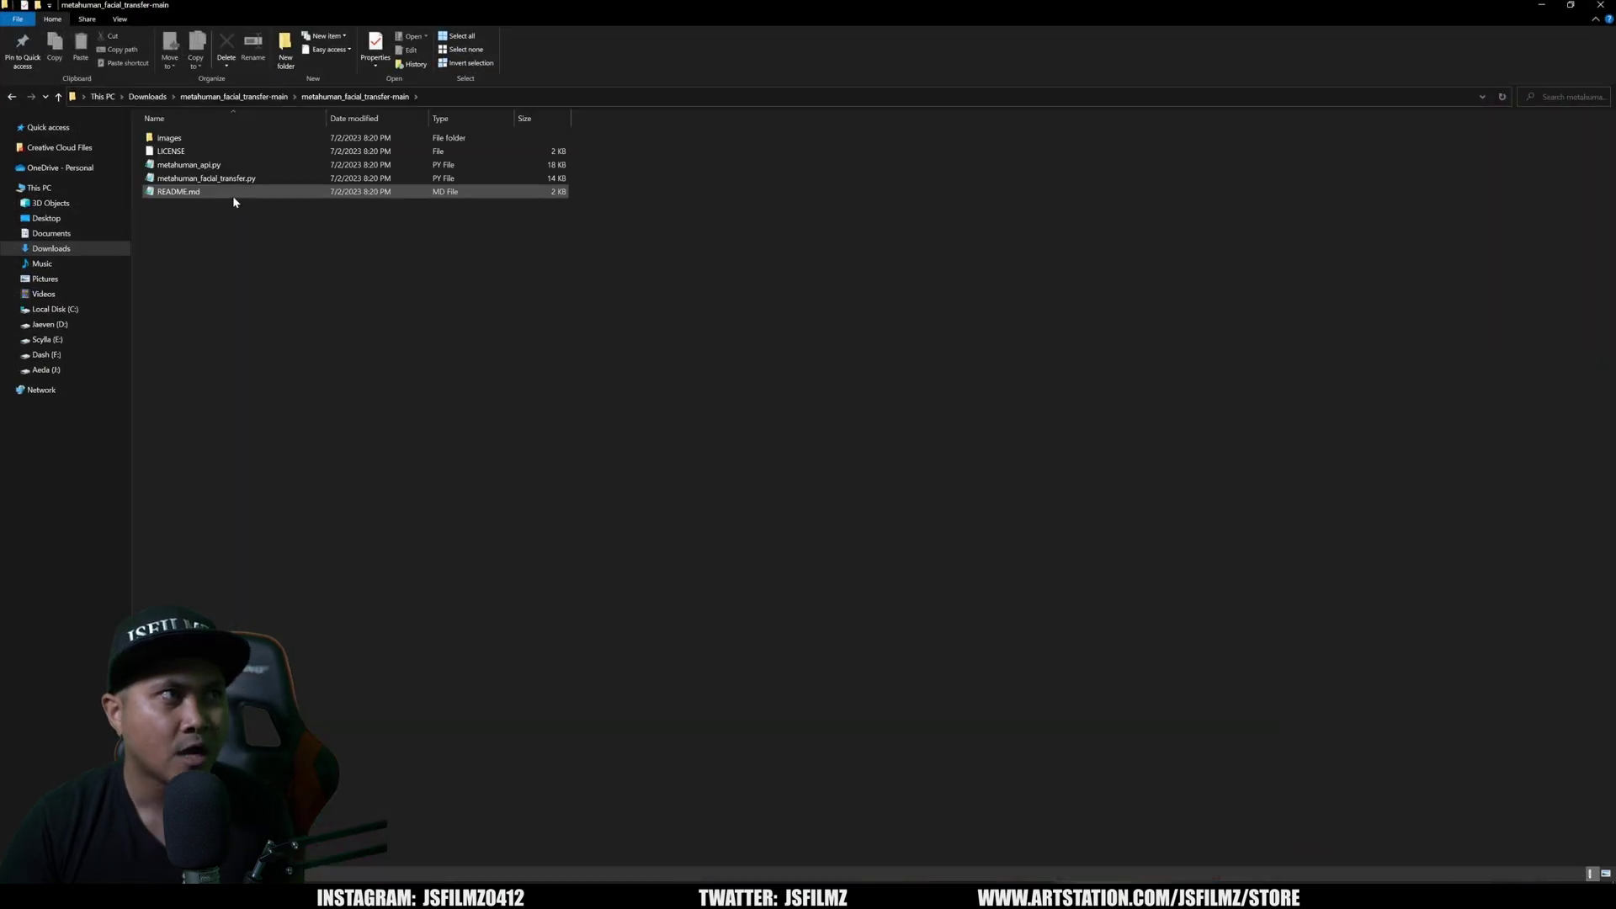
{"action": "left_click", "coordinate": [202, 165]}
{"action": "left_click", "coordinate": [244, 179], "text": "ctrl"}
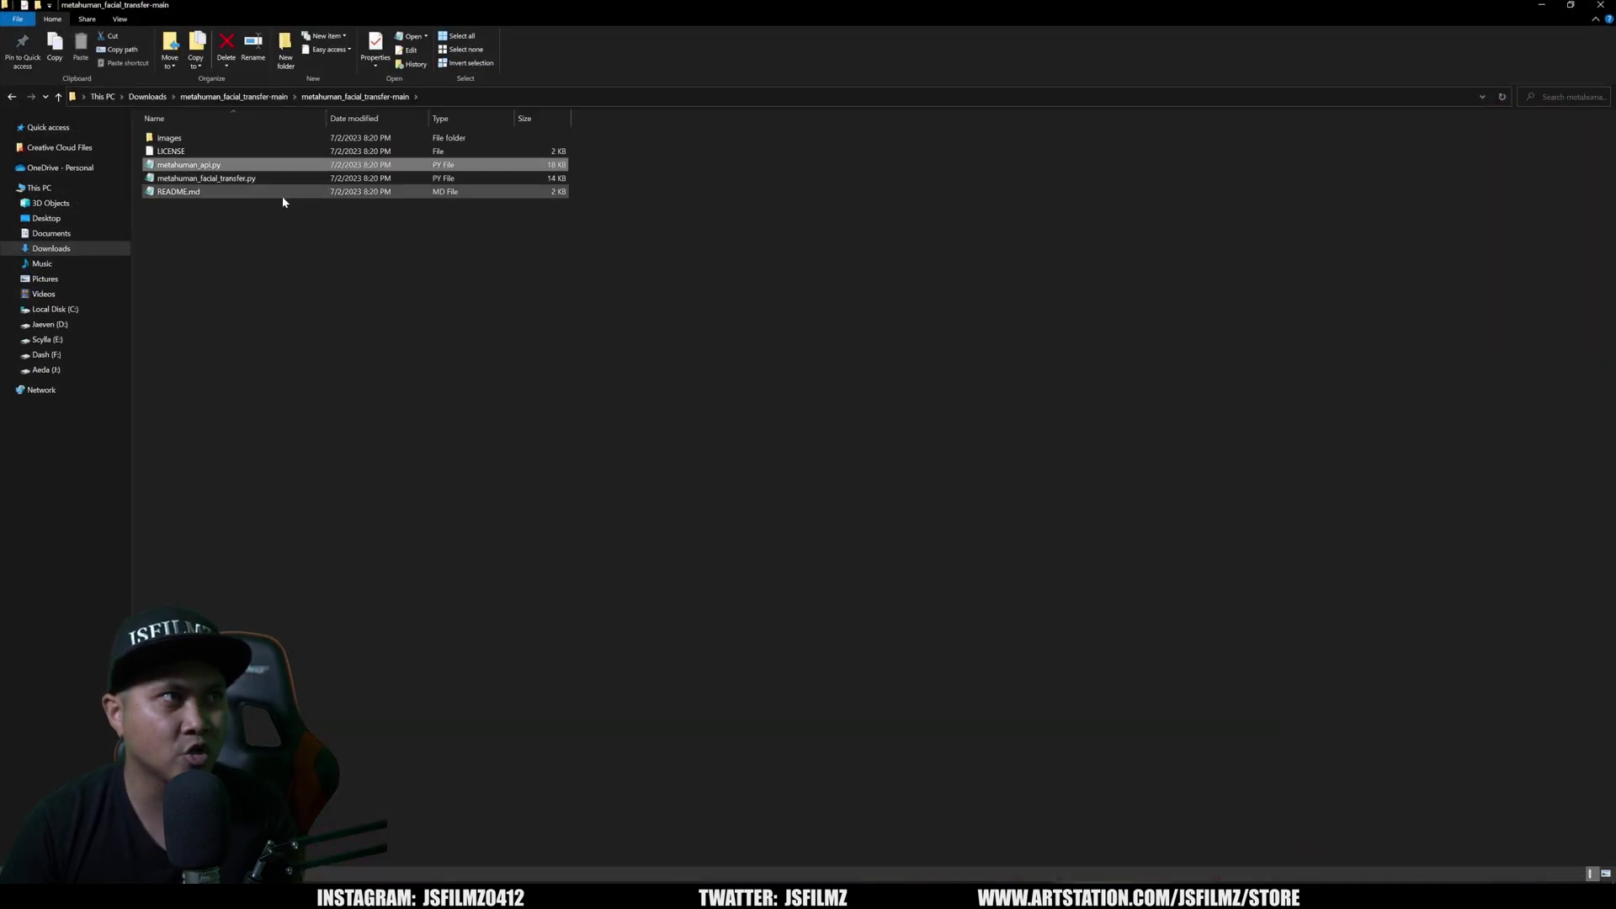
{"action": "right_click", "coordinate": [225, 179]}
{"action": "left_click", "coordinate": [254, 356]}
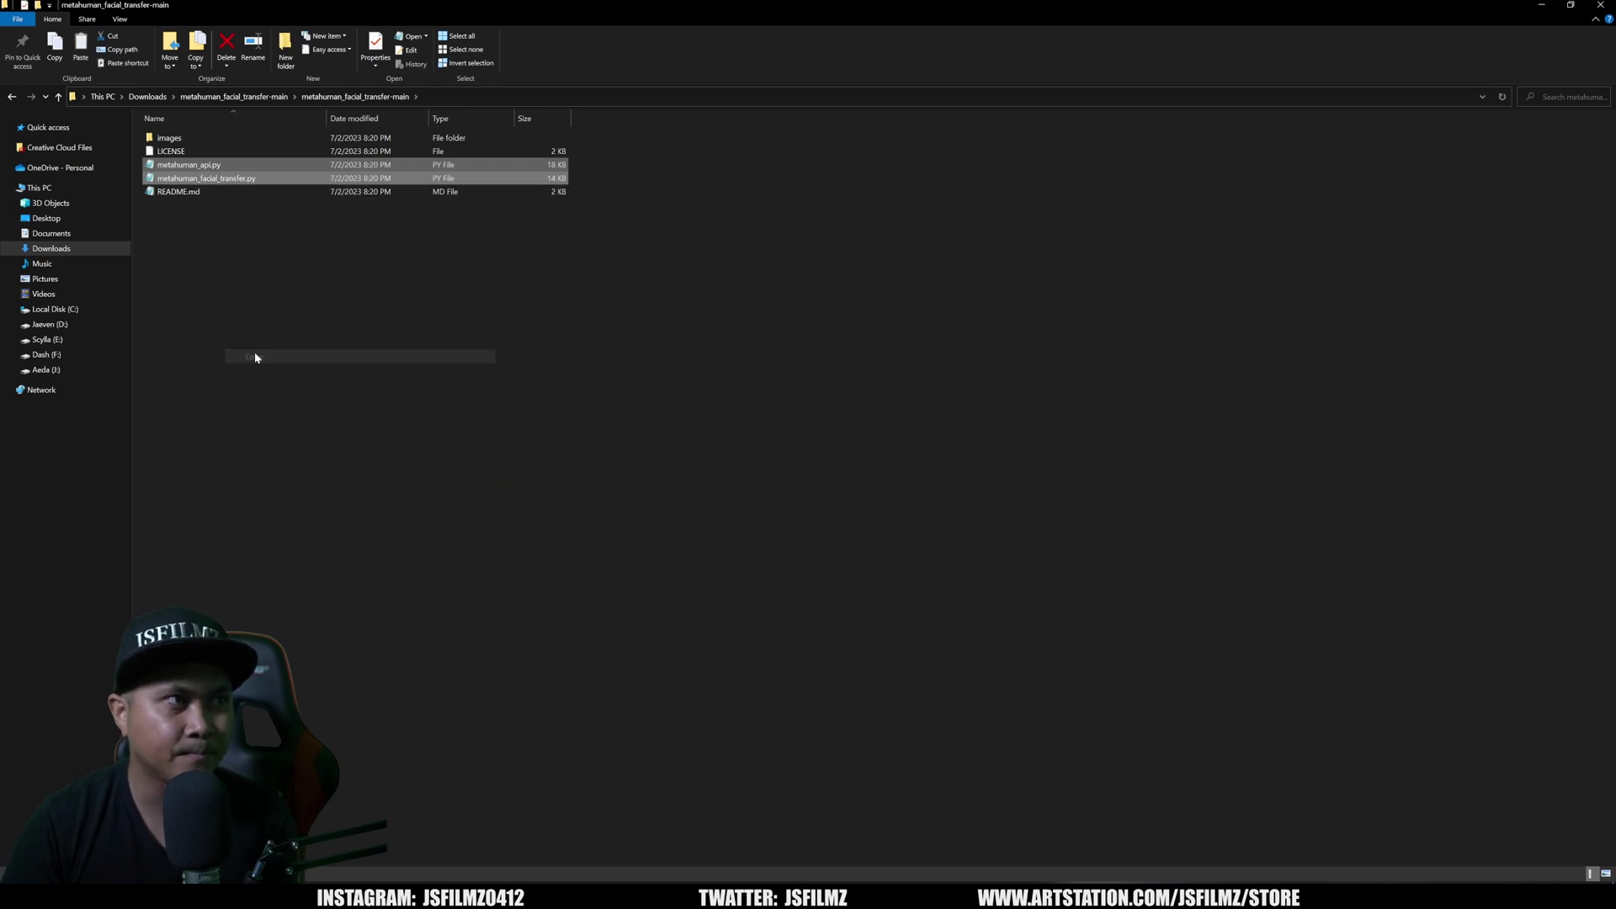
Paste both scripts into Documents\maya\2022\scripts, replacing the existing copies
{"action": "left_click", "coordinate": [79, 235]}
{"action": "double_click", "coordinate": [168, 380]}
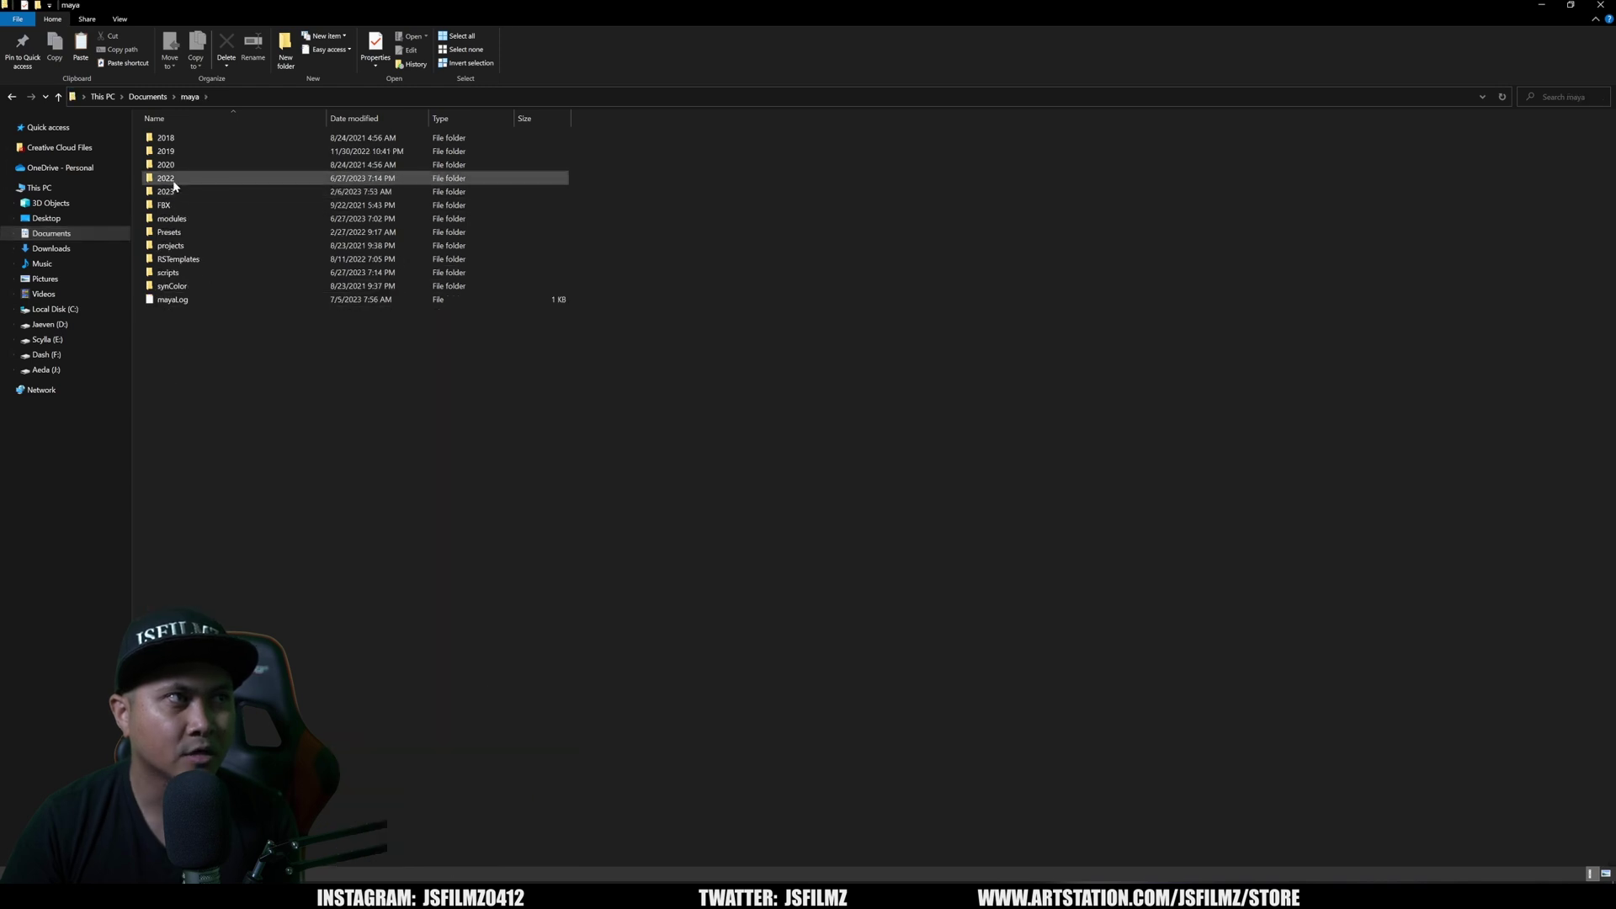
{"action": "double_click", "coordinate": [175, 179]}
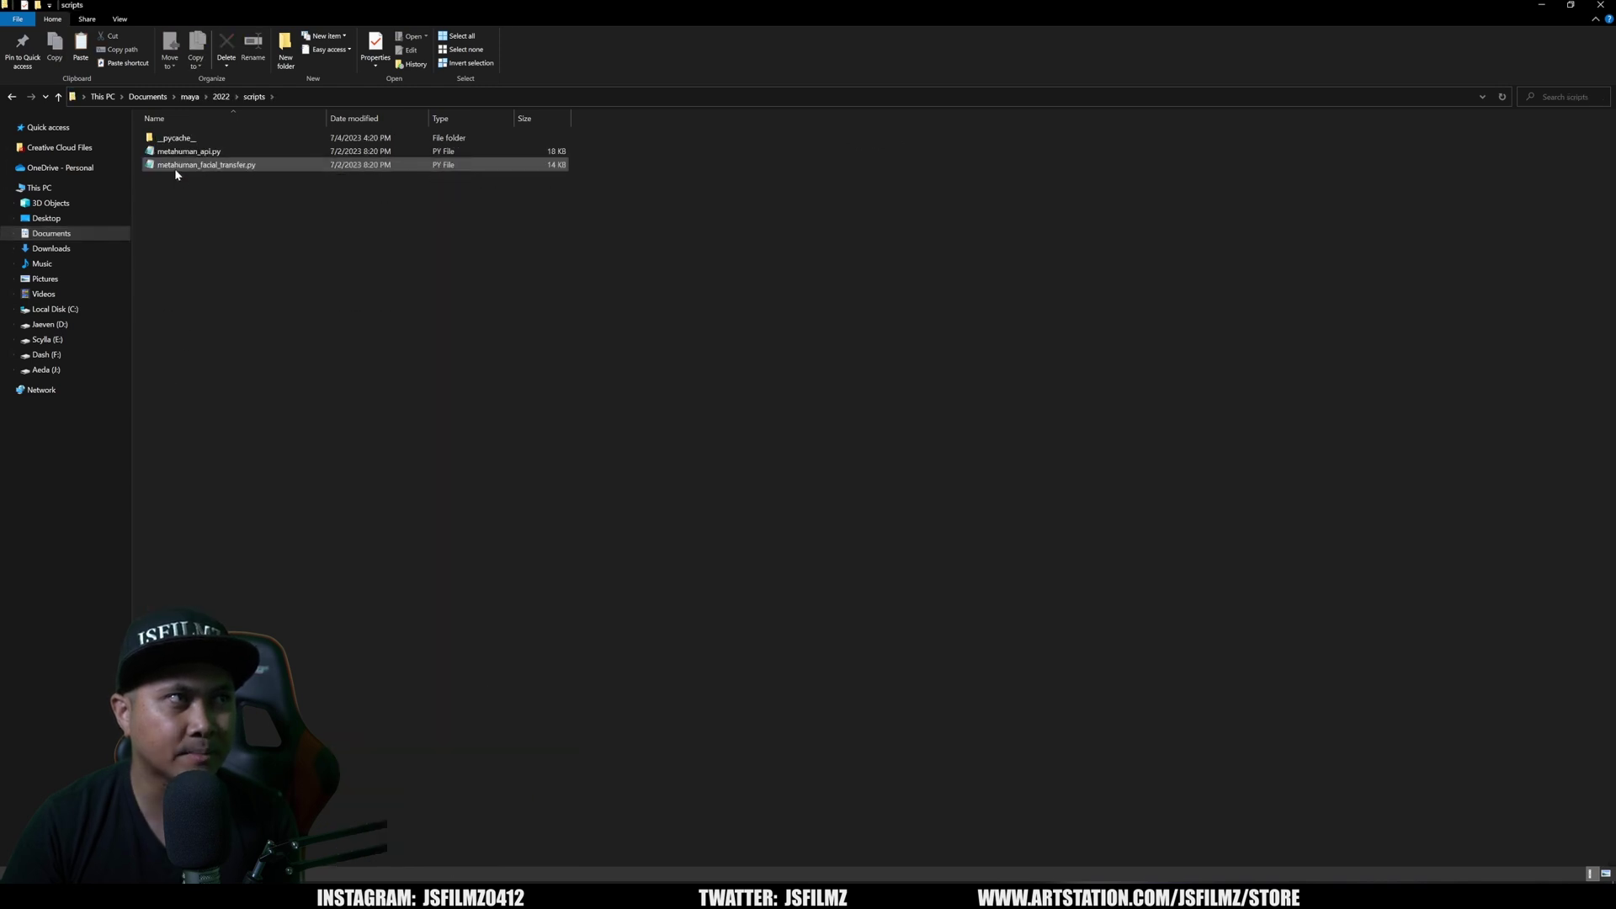
{"action": "double_click", "coordinate": [175, 167]}
{"action": "right_click", "coordinate": [355, 289]}
{"action": "left_click", "coordinate": [415, 361]}
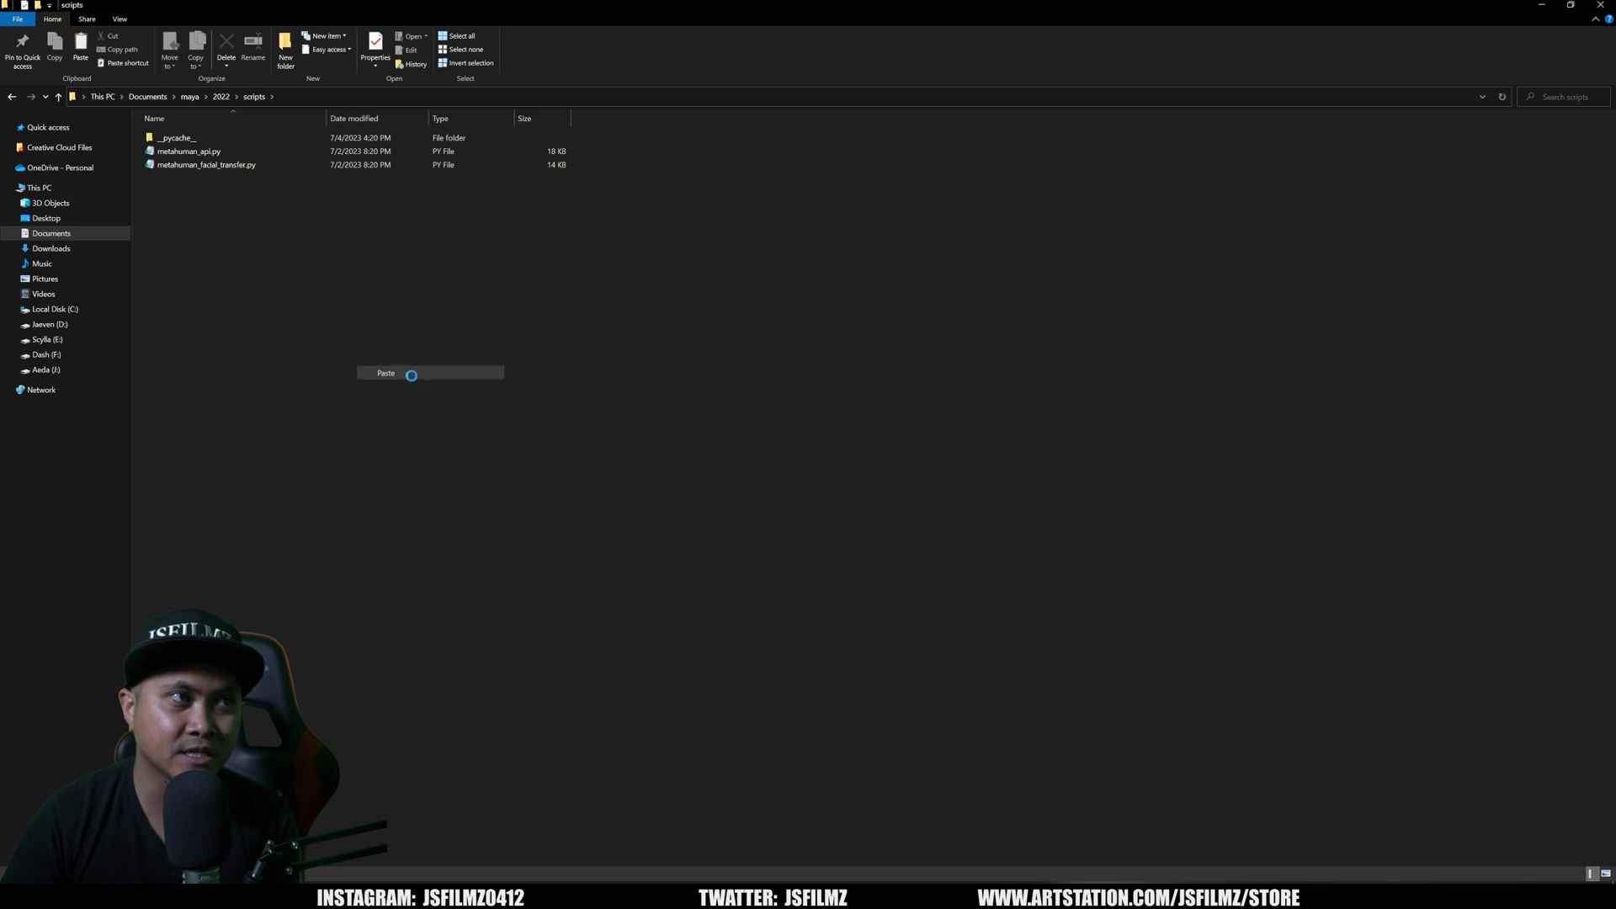
{"action": "key", "text": "Return"}
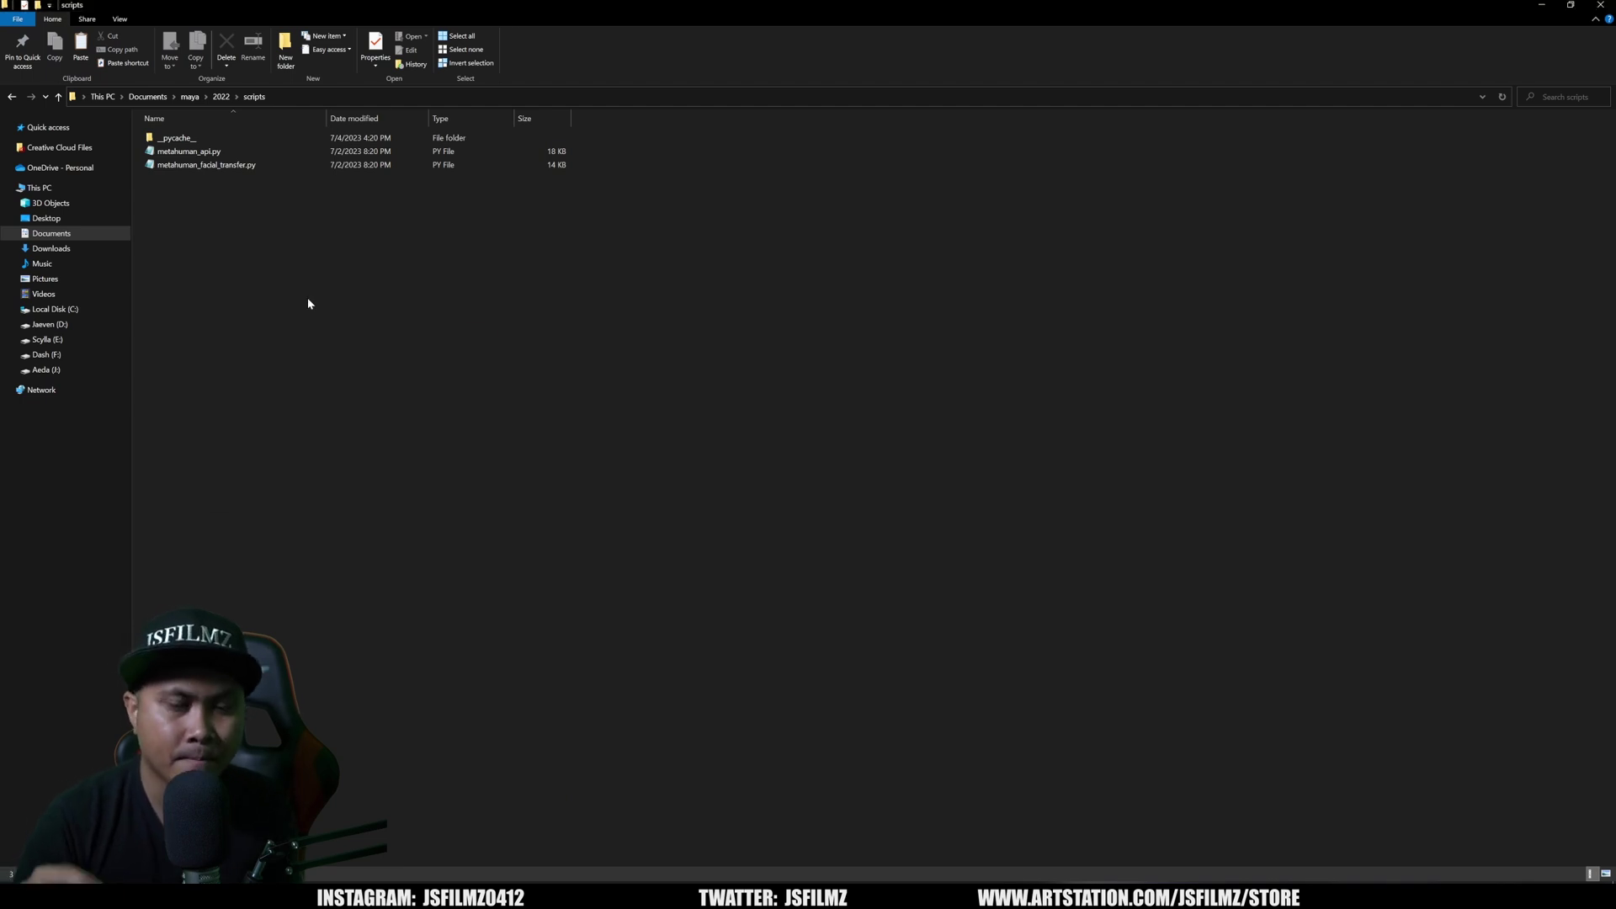
{"action": "key", "text": "super"}
Launch Maya 2022 via Windows search, dismiss What's New, and return to Quixel Bridge
{"action": "type", "text": "maya"}
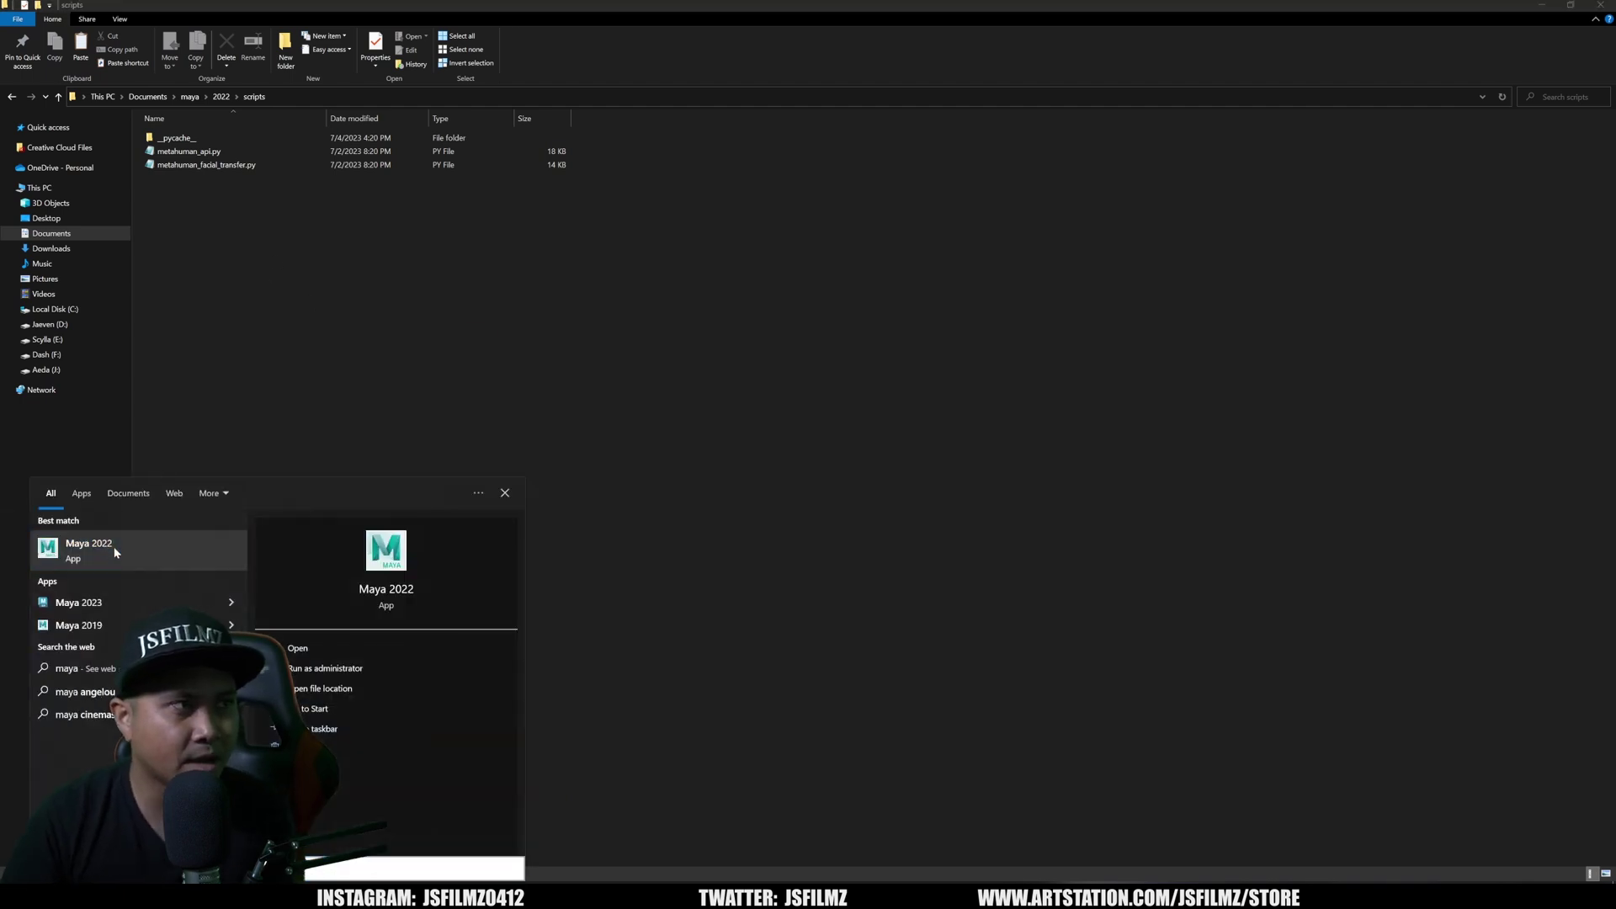
{"action": "left_click", "coordinate": [116, 552]}
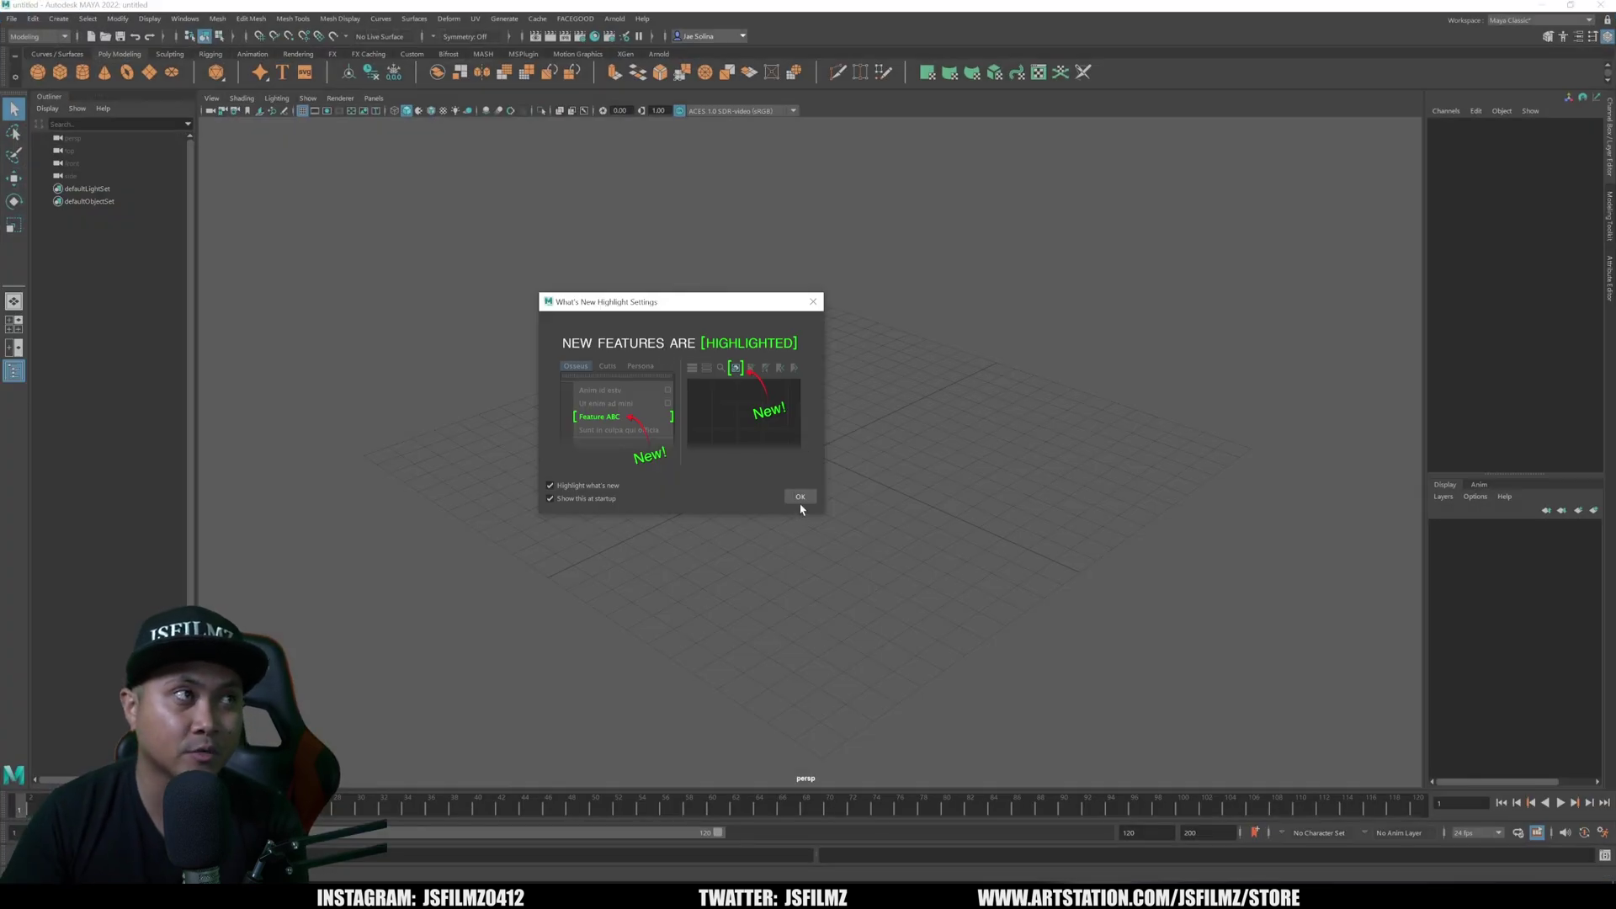
{"action": "left_click", "coordinate": [802, 497]}
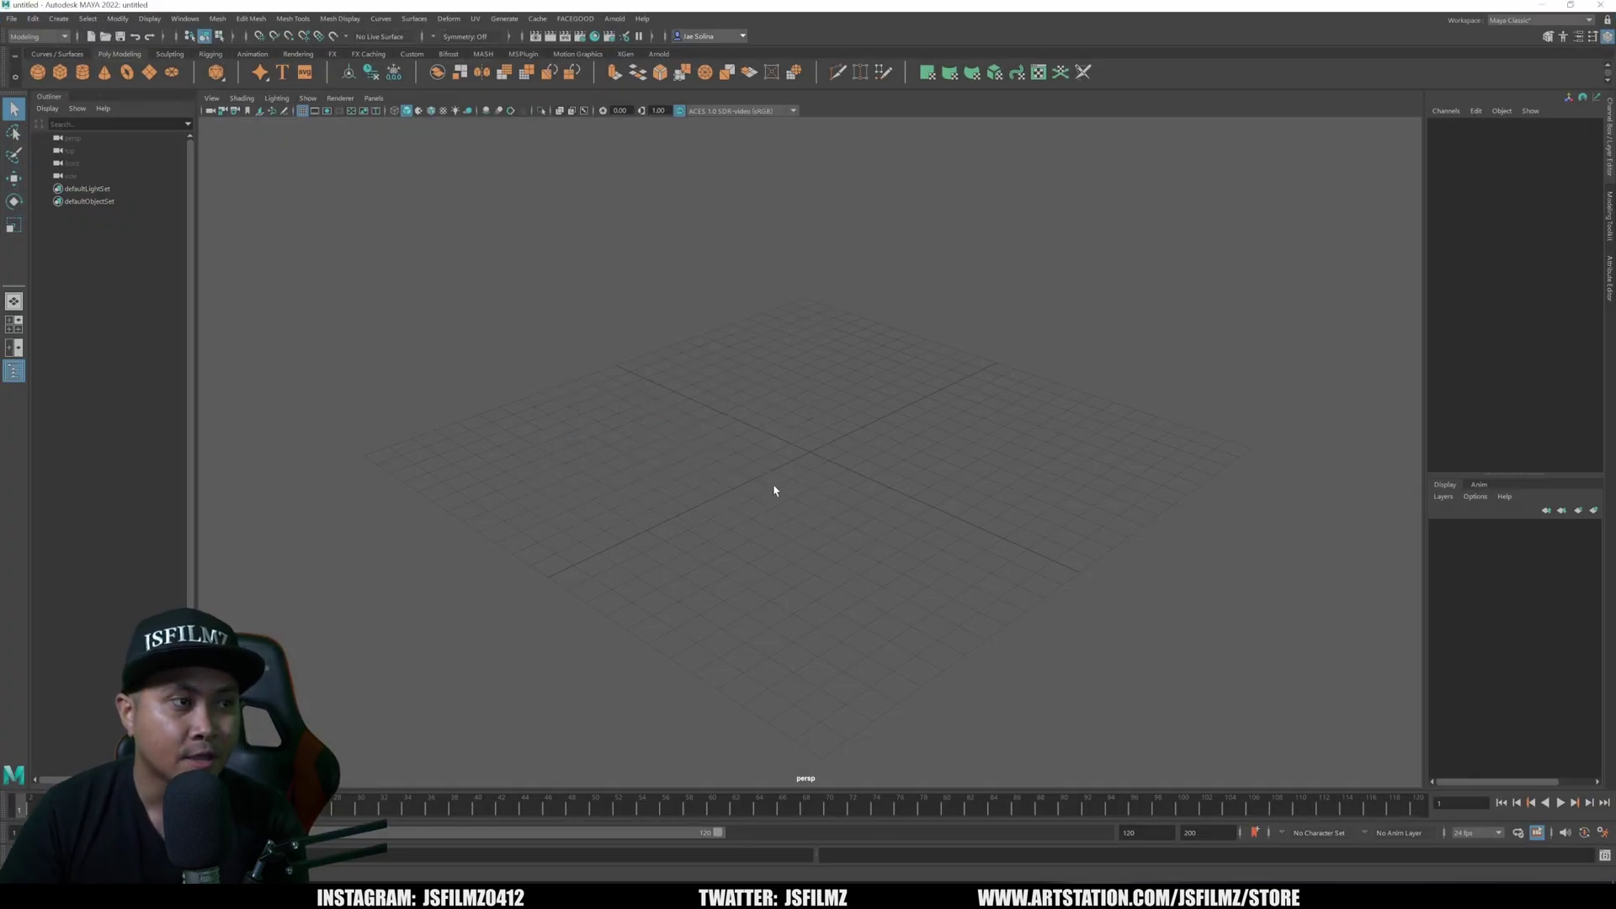
{"action": "key", "text": "alt+Tab"}
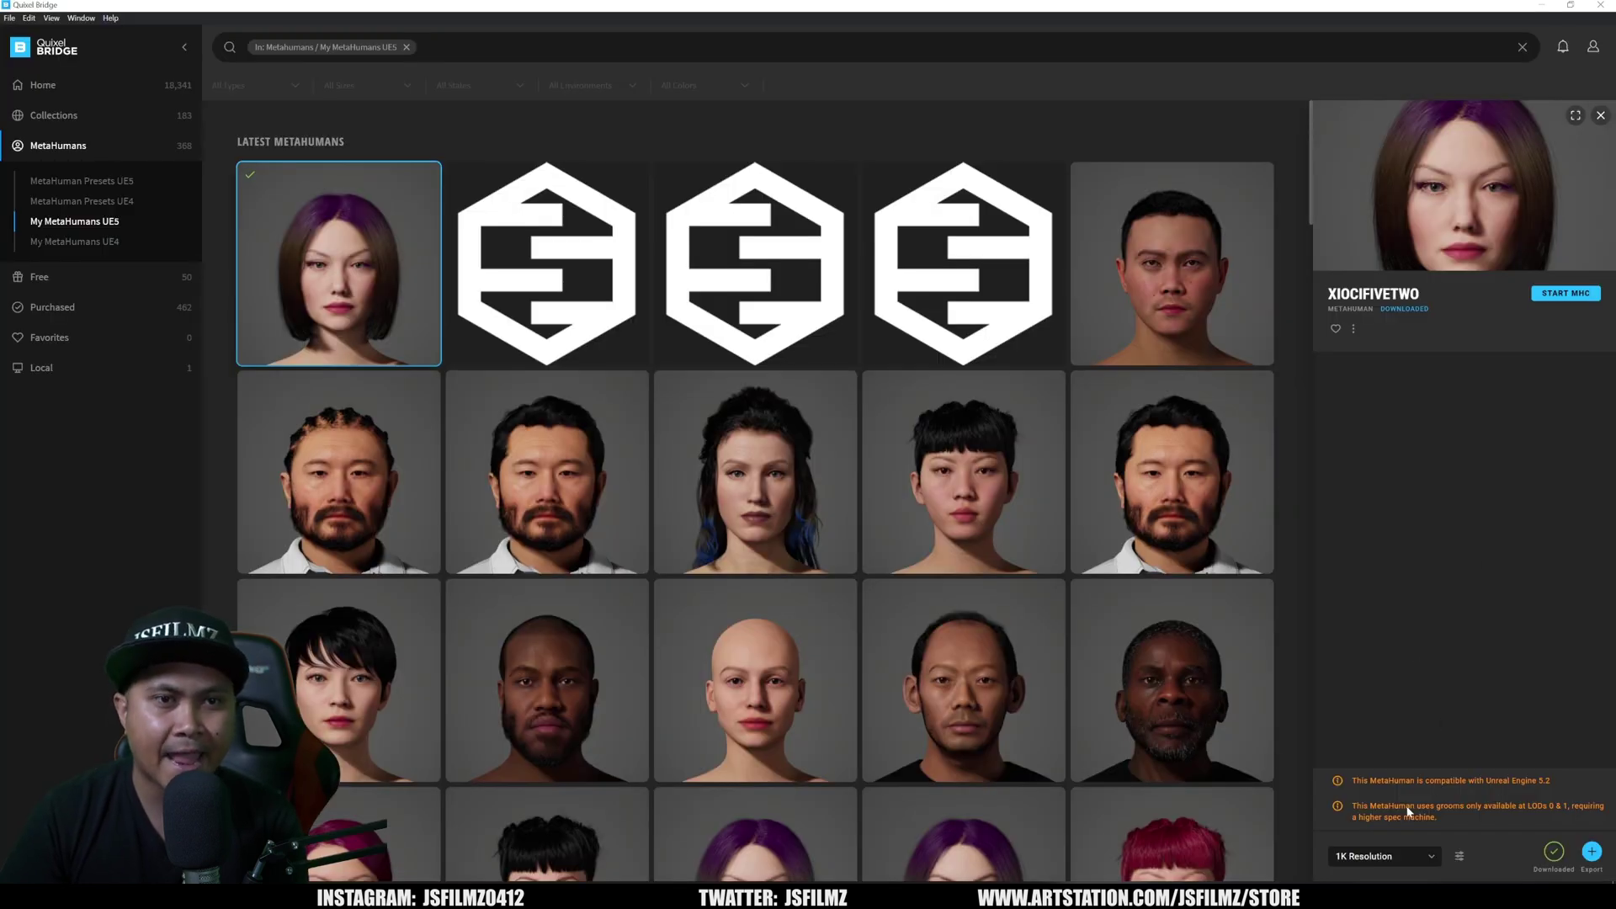
Export Xiocifivetwo from Quixel Bridge to Maya, confirm the import, and return to Unreal
{"action": "left_click", "coordinate": [1598, 857]}
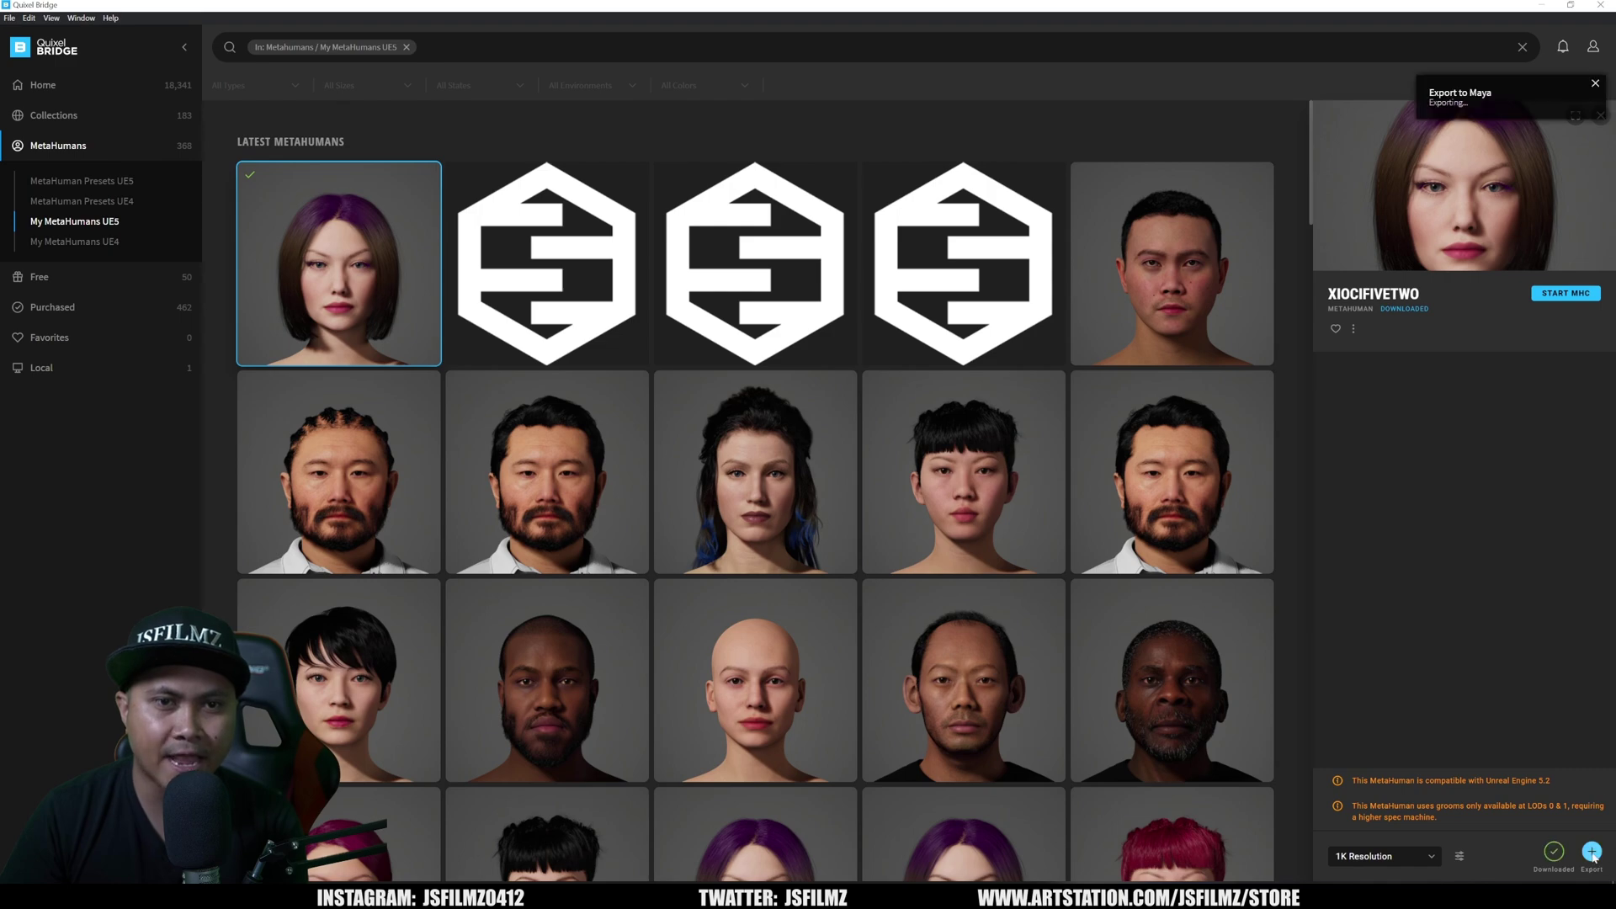
{"action": "left_click", "coordinate": [1541, 8]}
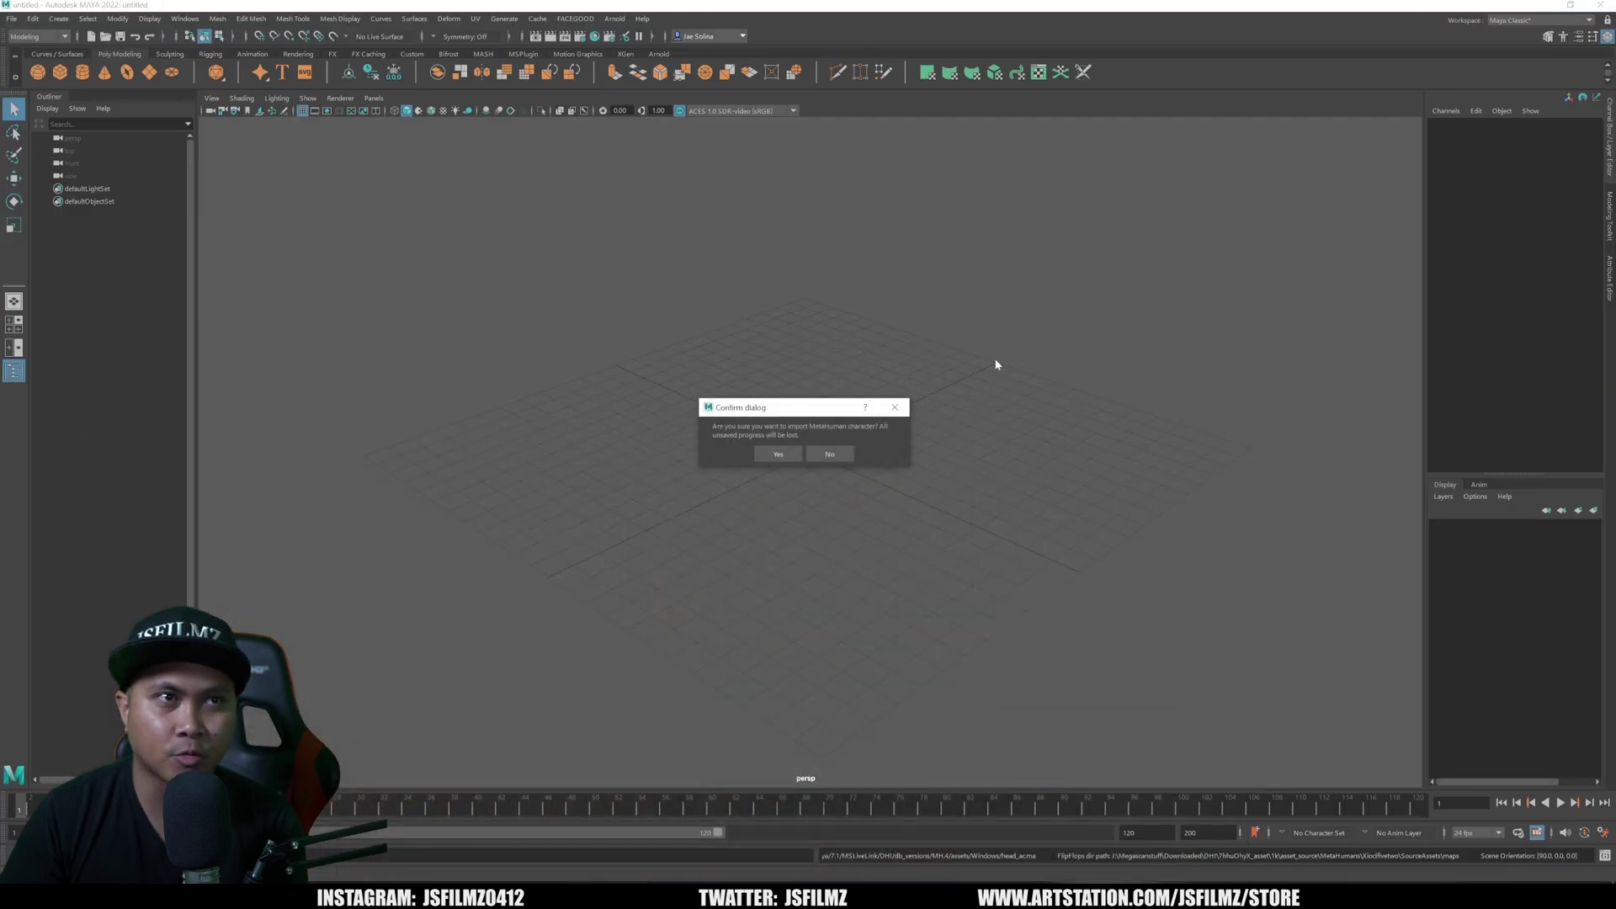
{"action": "left_click", "coordinate": [775, 455]}
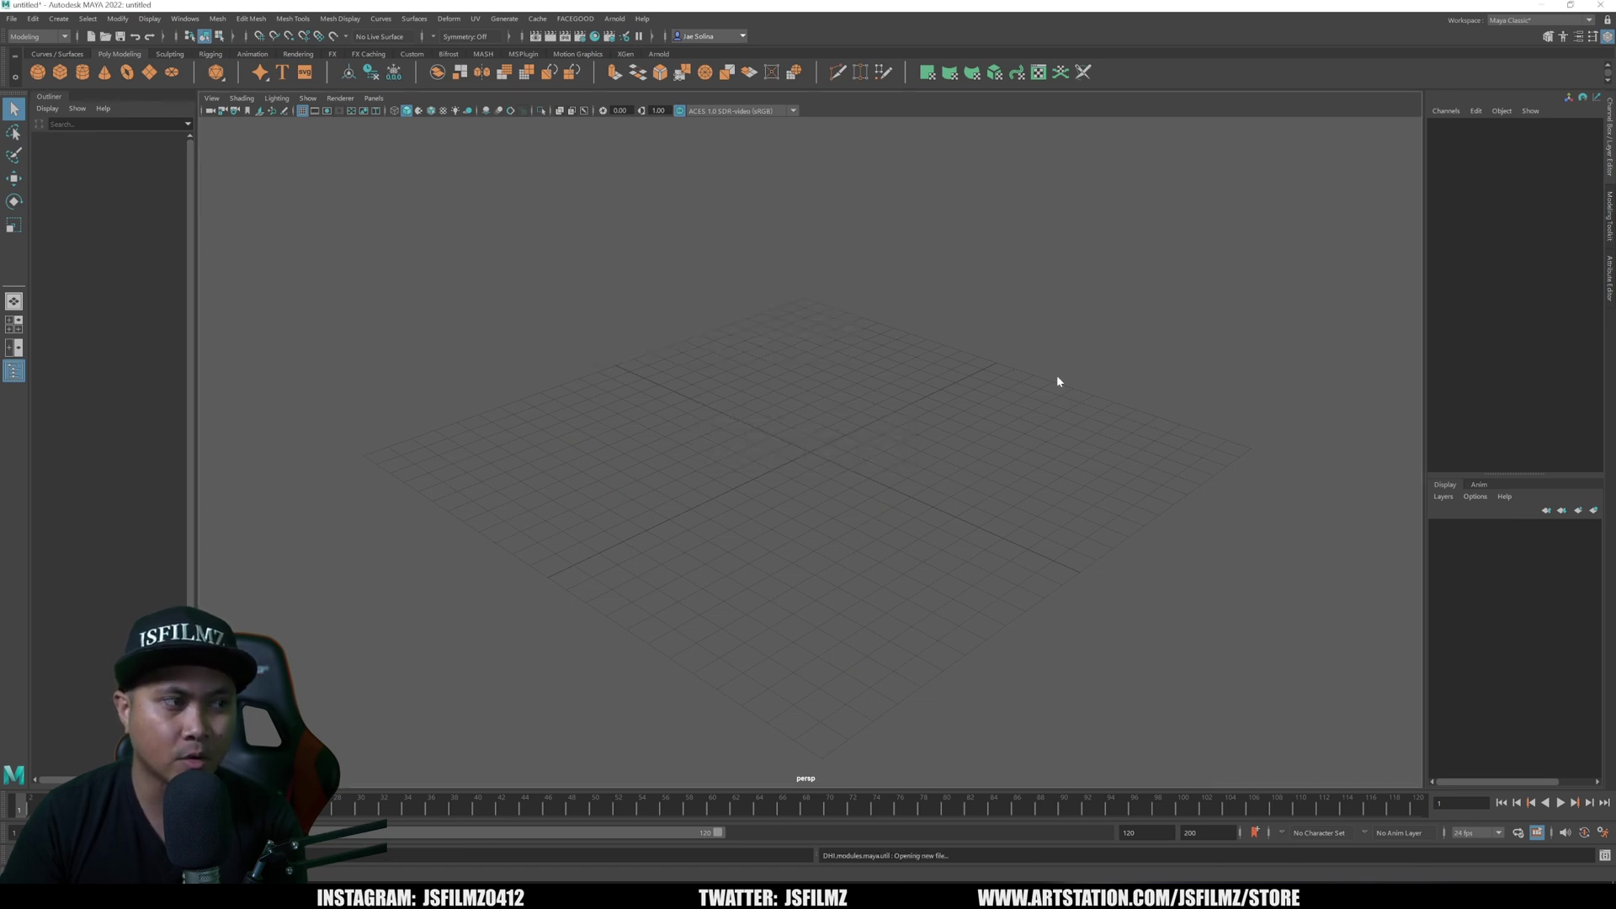
{"action": "left_click", "coordinate": [346, 871]}
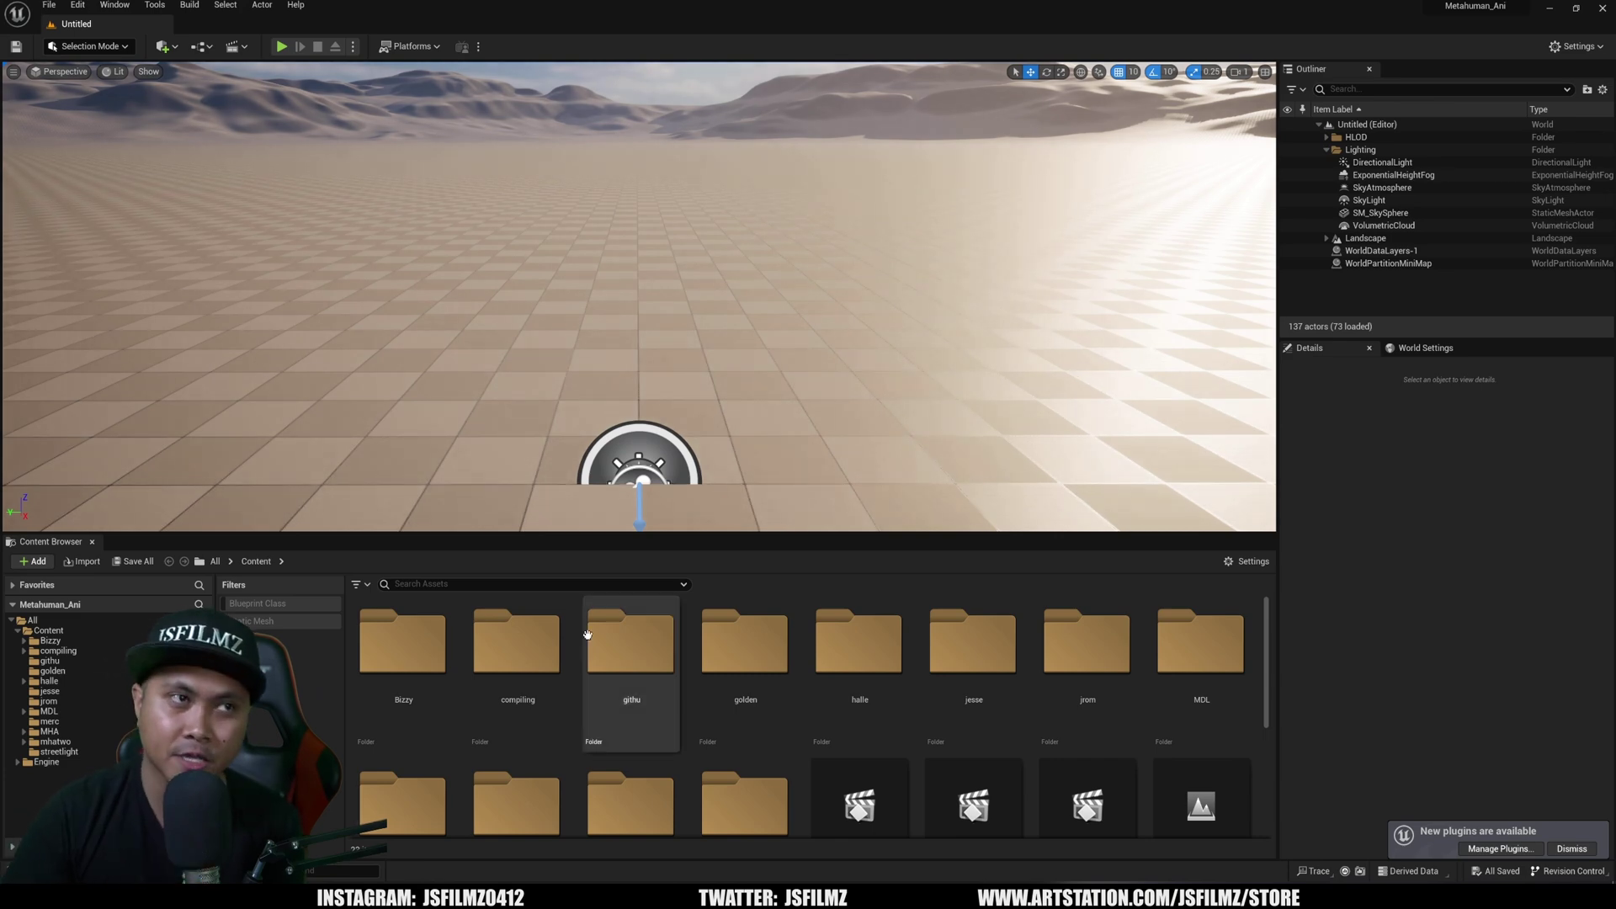
Open the jrom folder in the Content Browser to show AS_jromz, jrom, jromz and SK_jrom
{"action": "right_click_drag", "start_coordinate": [845, 354], "coordinate": [829, 375]}
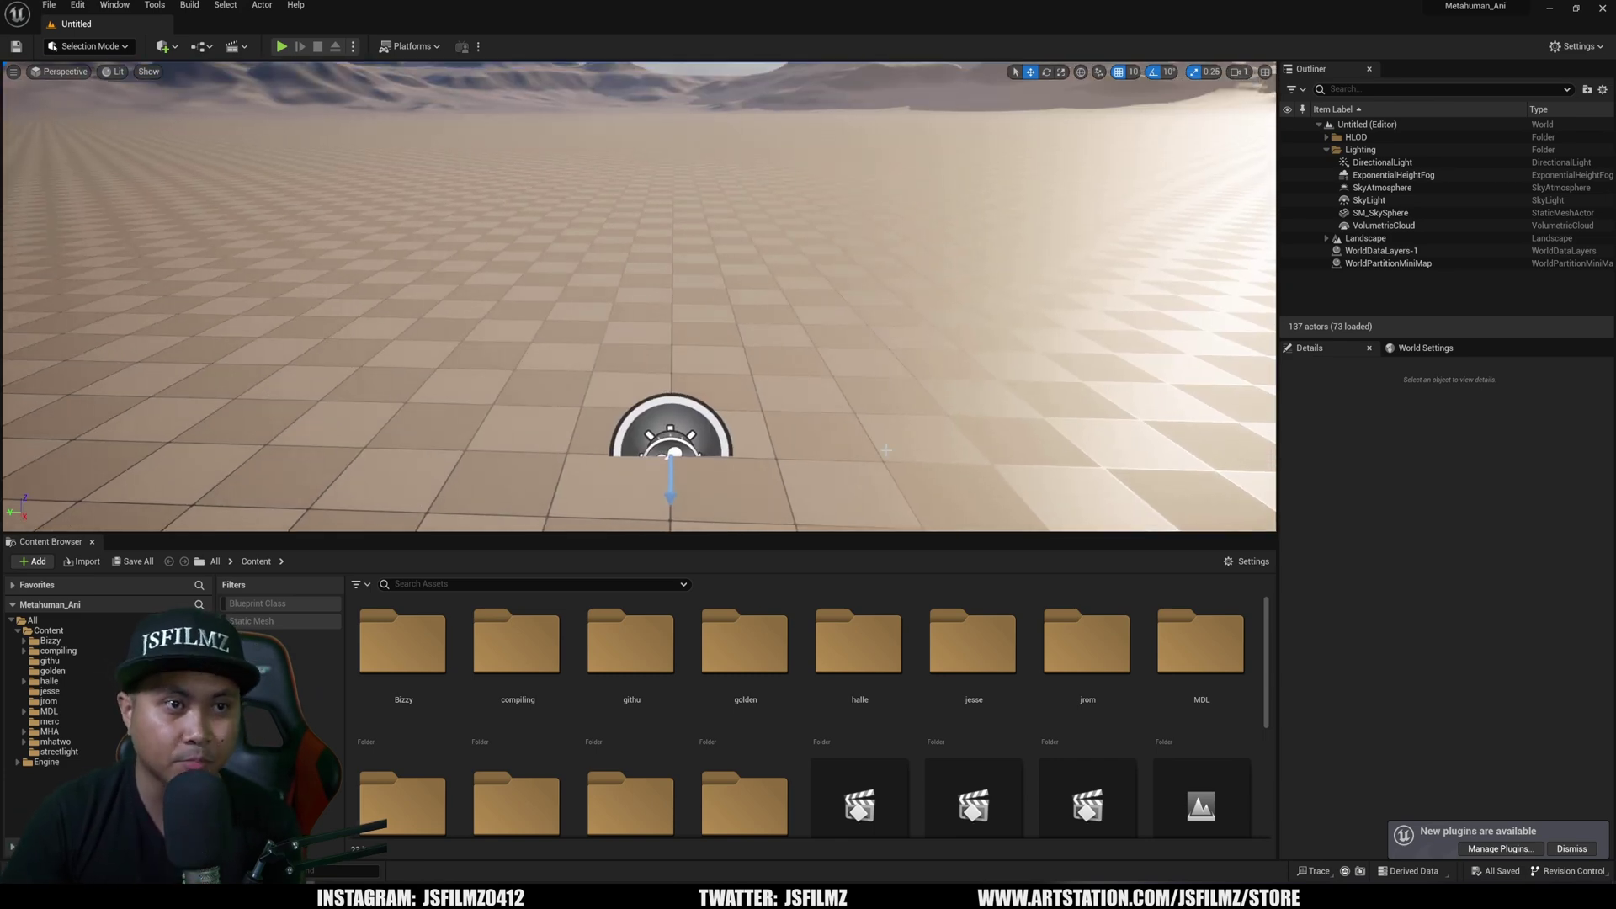
{"action": "left_click", "coordinate": [1104, 657]}
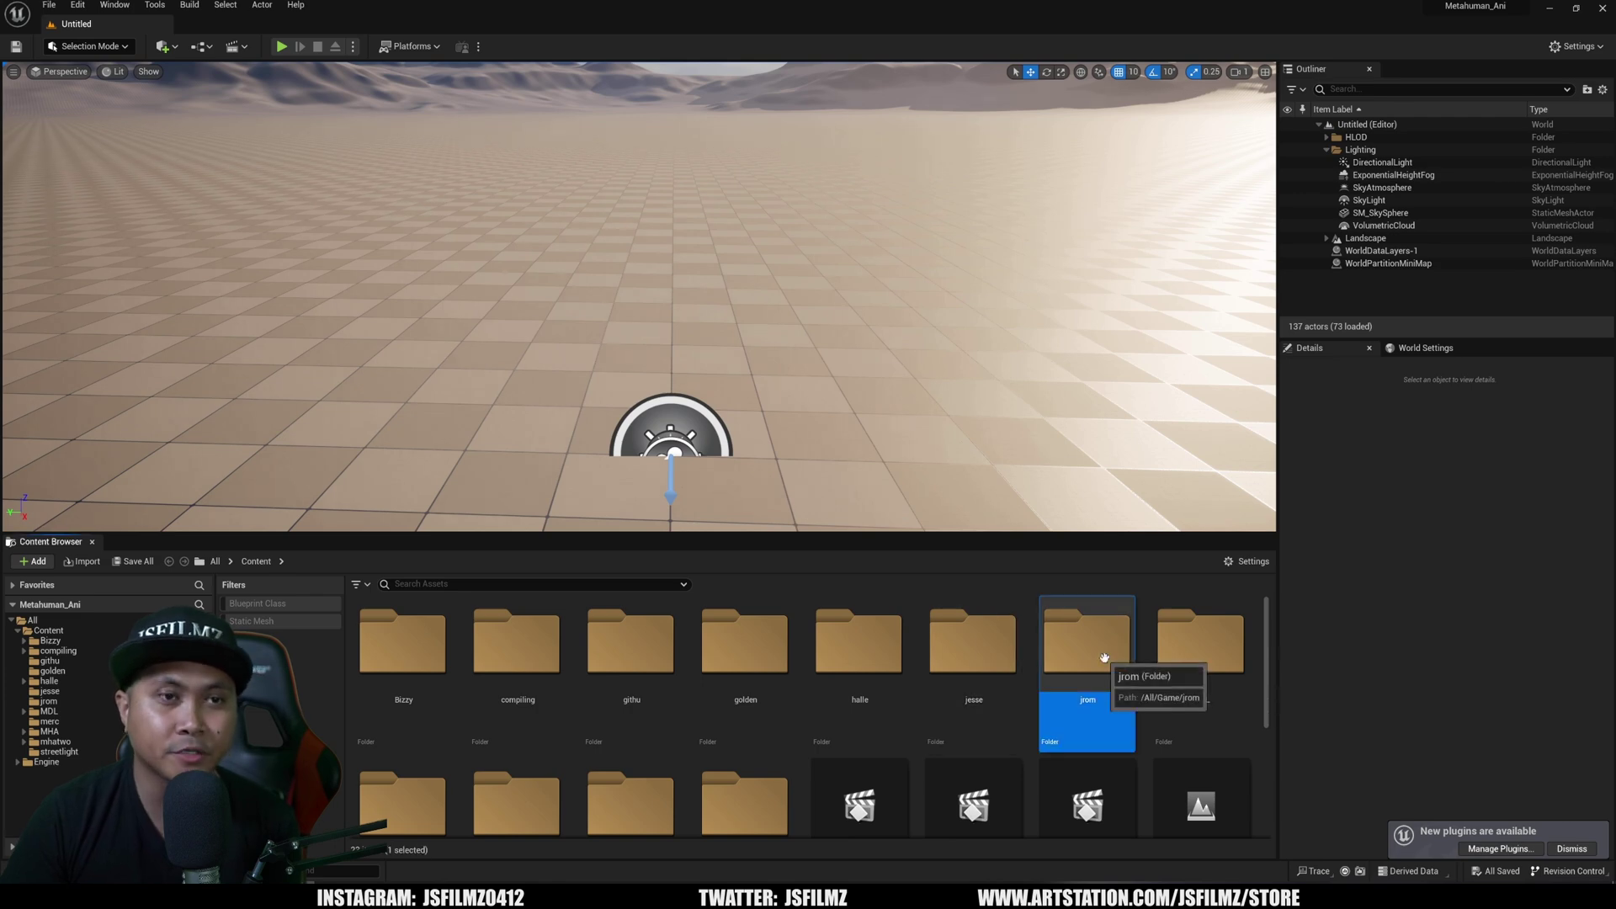
{"action": "double_click", "coordinate": [1105, 658]}
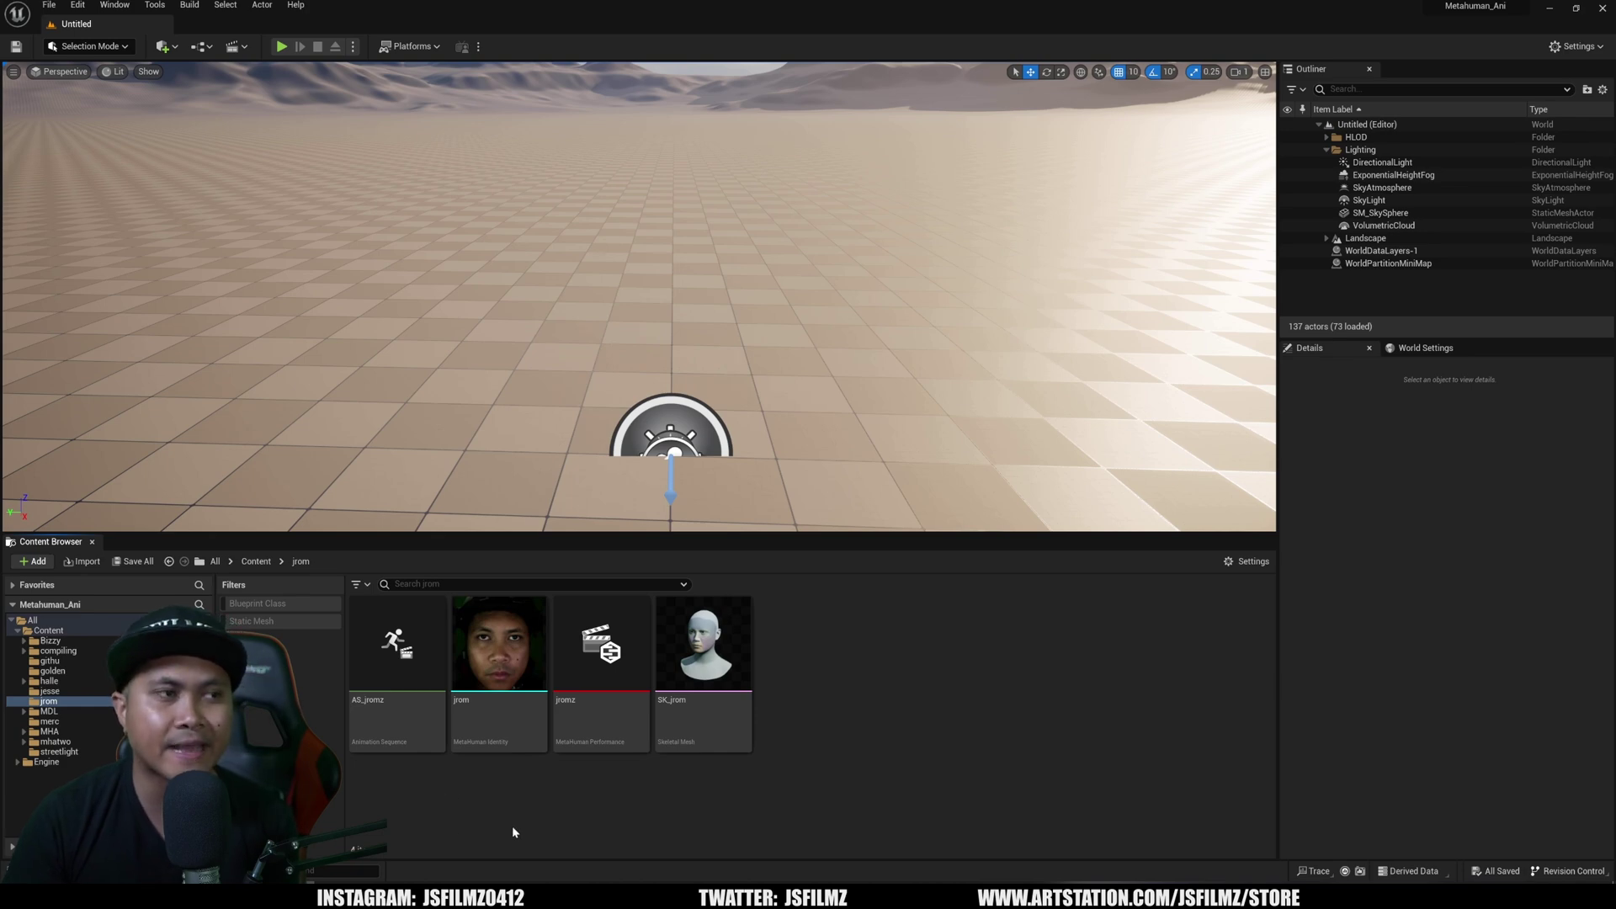
{"action": "mouse_move", "coordinate": [379, 690]}
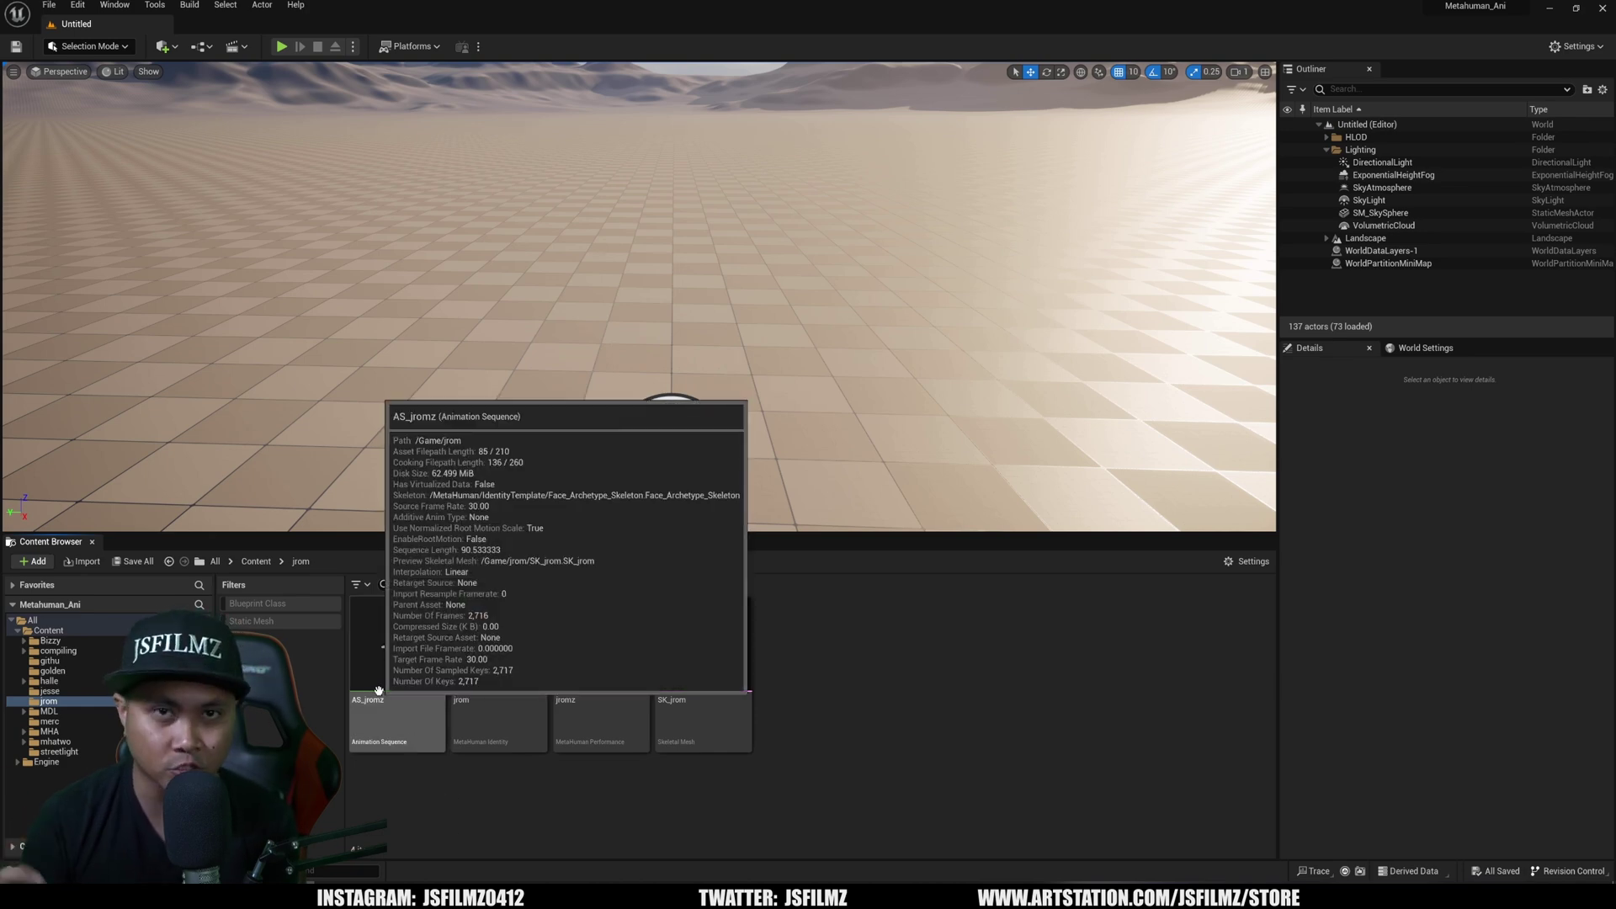
Add a new level sequence from Cinematics and save it as 'level'
{"action": "left_click", "coordinate": [237, 47]}
{"action": "left_click", "coordinate": [282, 81]}
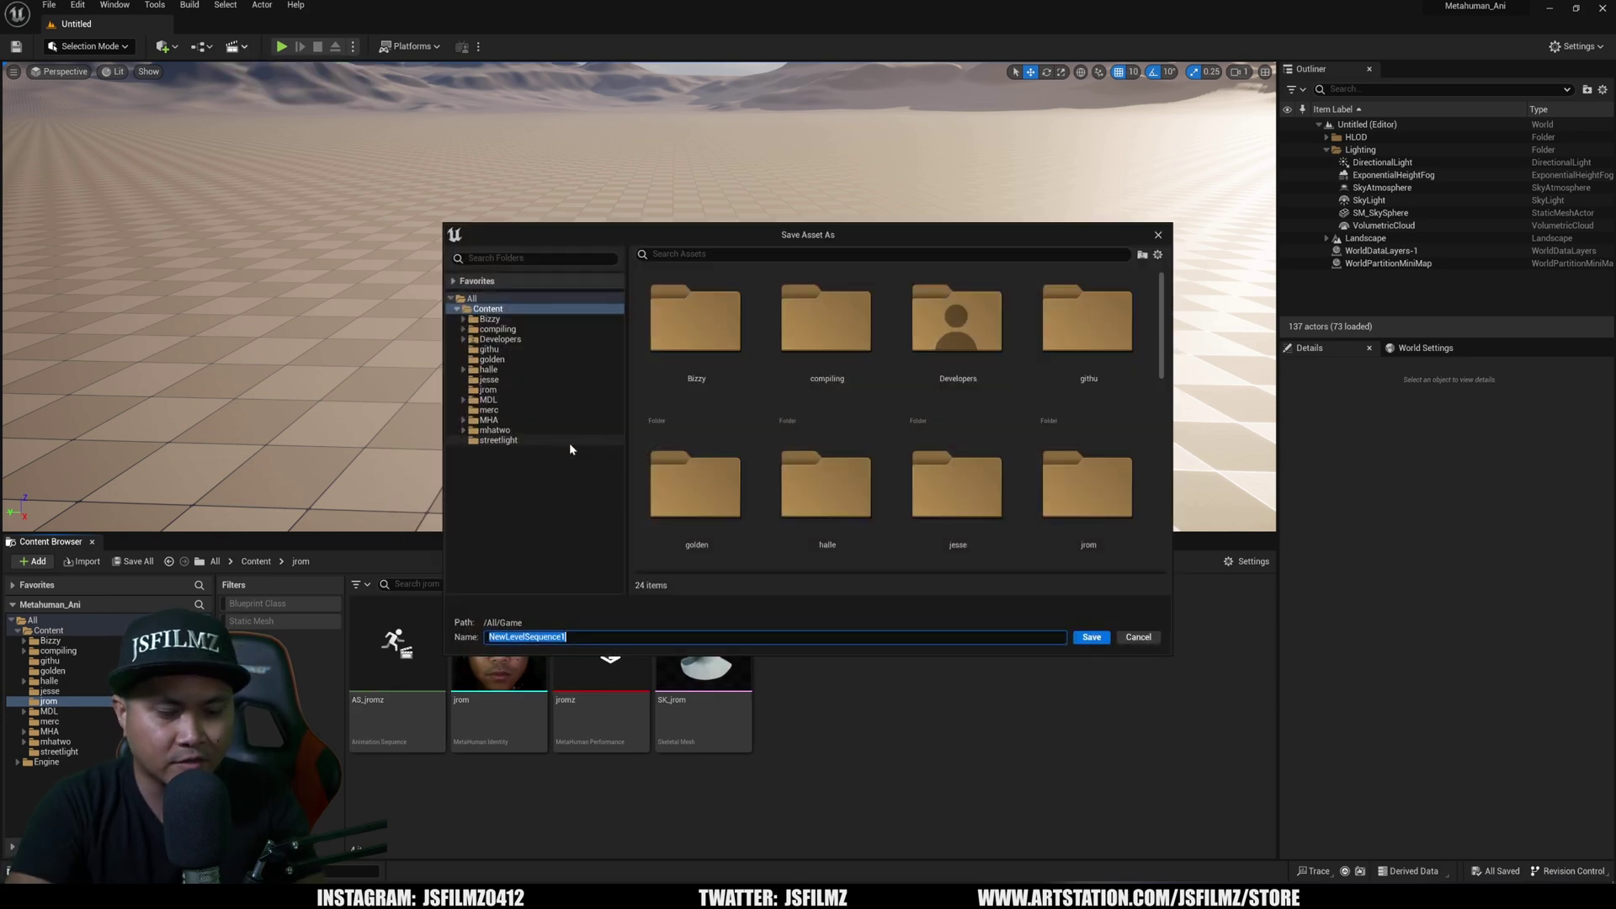
{"action": "type", "text": "level"}
{"action": "key", "text": "Return"}
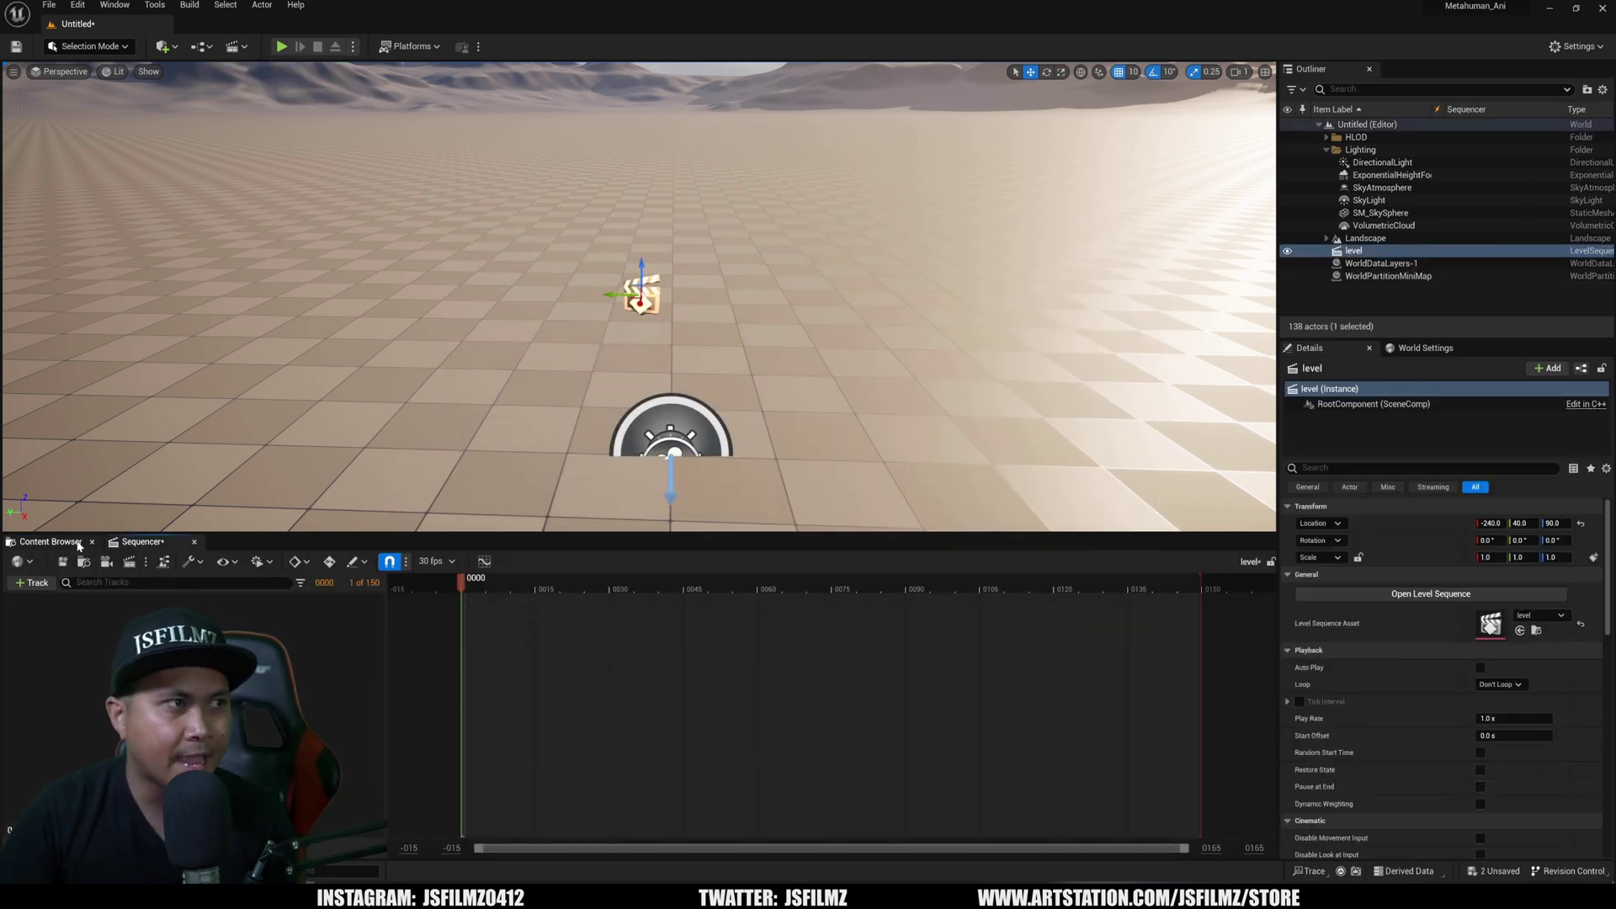
Place the AS_jromz animation into the level by dragging it into the viewport
{"action": "left_click", "coordinate": [79, 542]}
{"action": "left_click_drag", "start_coordinate": [393, 646], "coordinate": [569, 368]}
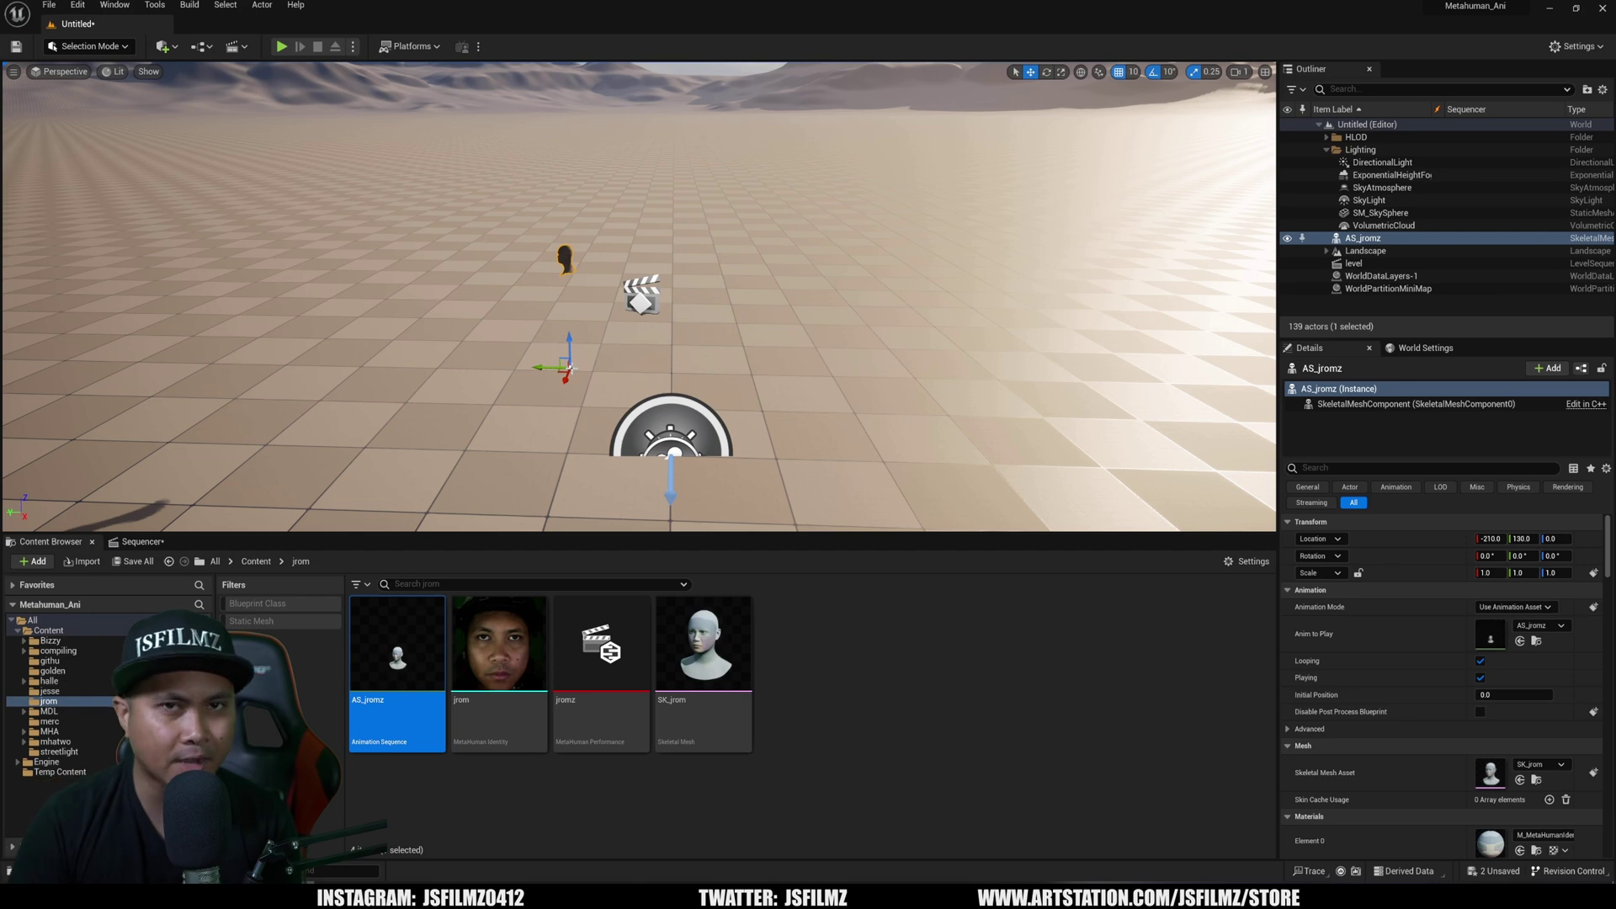
{"action": "mouse_move", "coordinate": [601, 342]}
{"action": "right_mouse_down"}
{"action": "mouse_move", "coordinate": [640, 324]}
{"action": "mouse_move", "coordinate": [572, 324]}
{"action": "mouse_move", "coordinate": [590, 324]}
{"action": "right_mouse_up"}
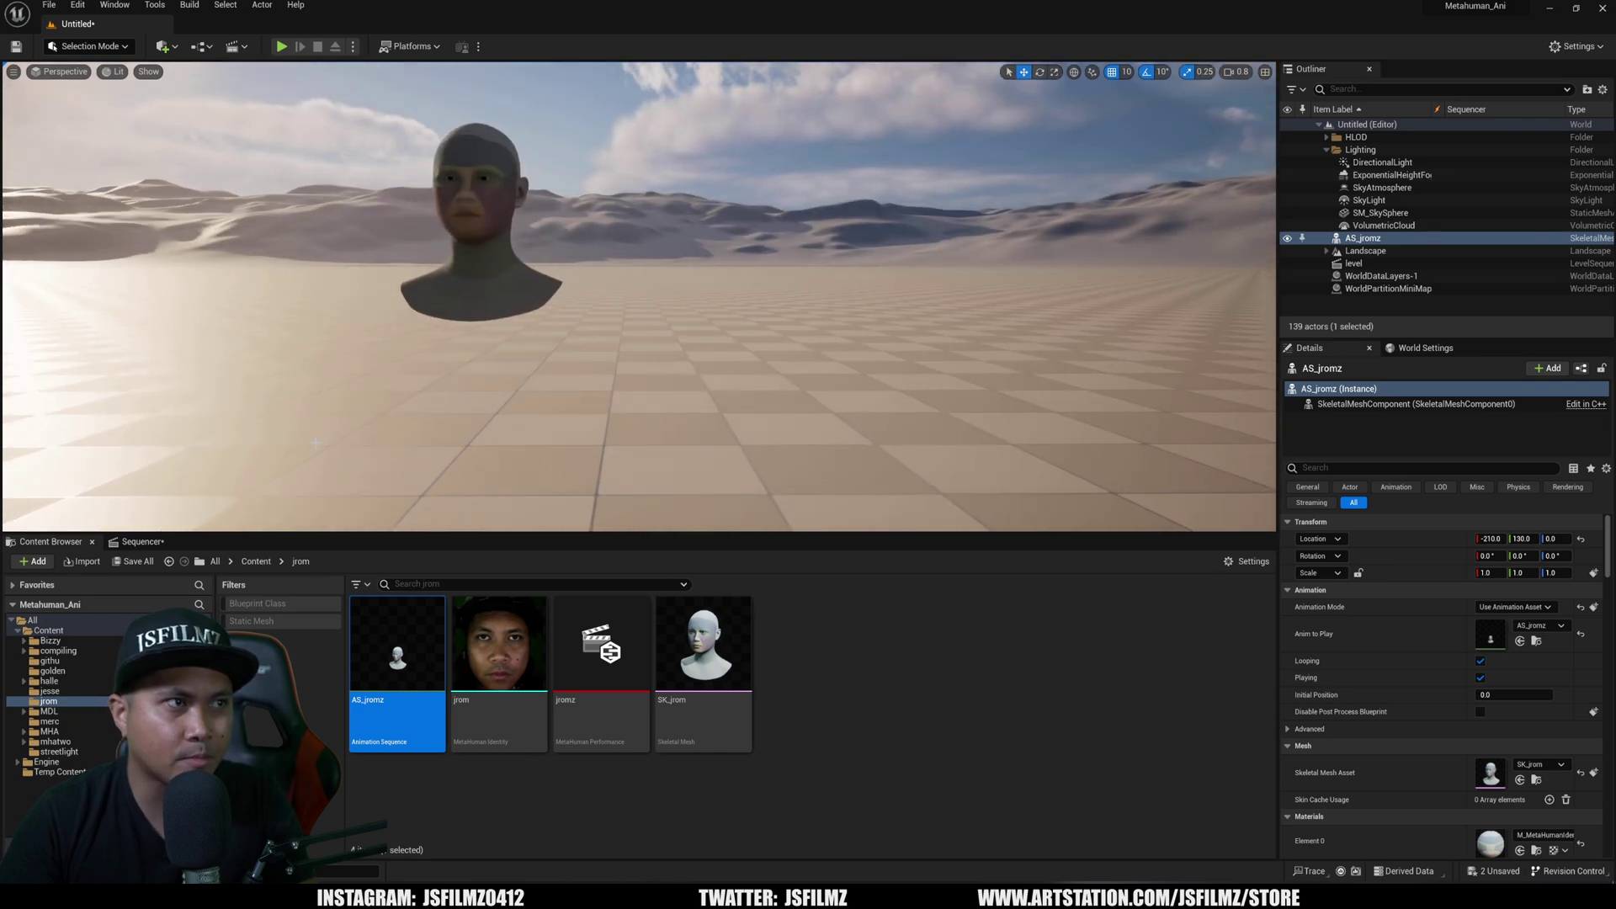
{"action": "left_click", "coordinate": [139, 546]}
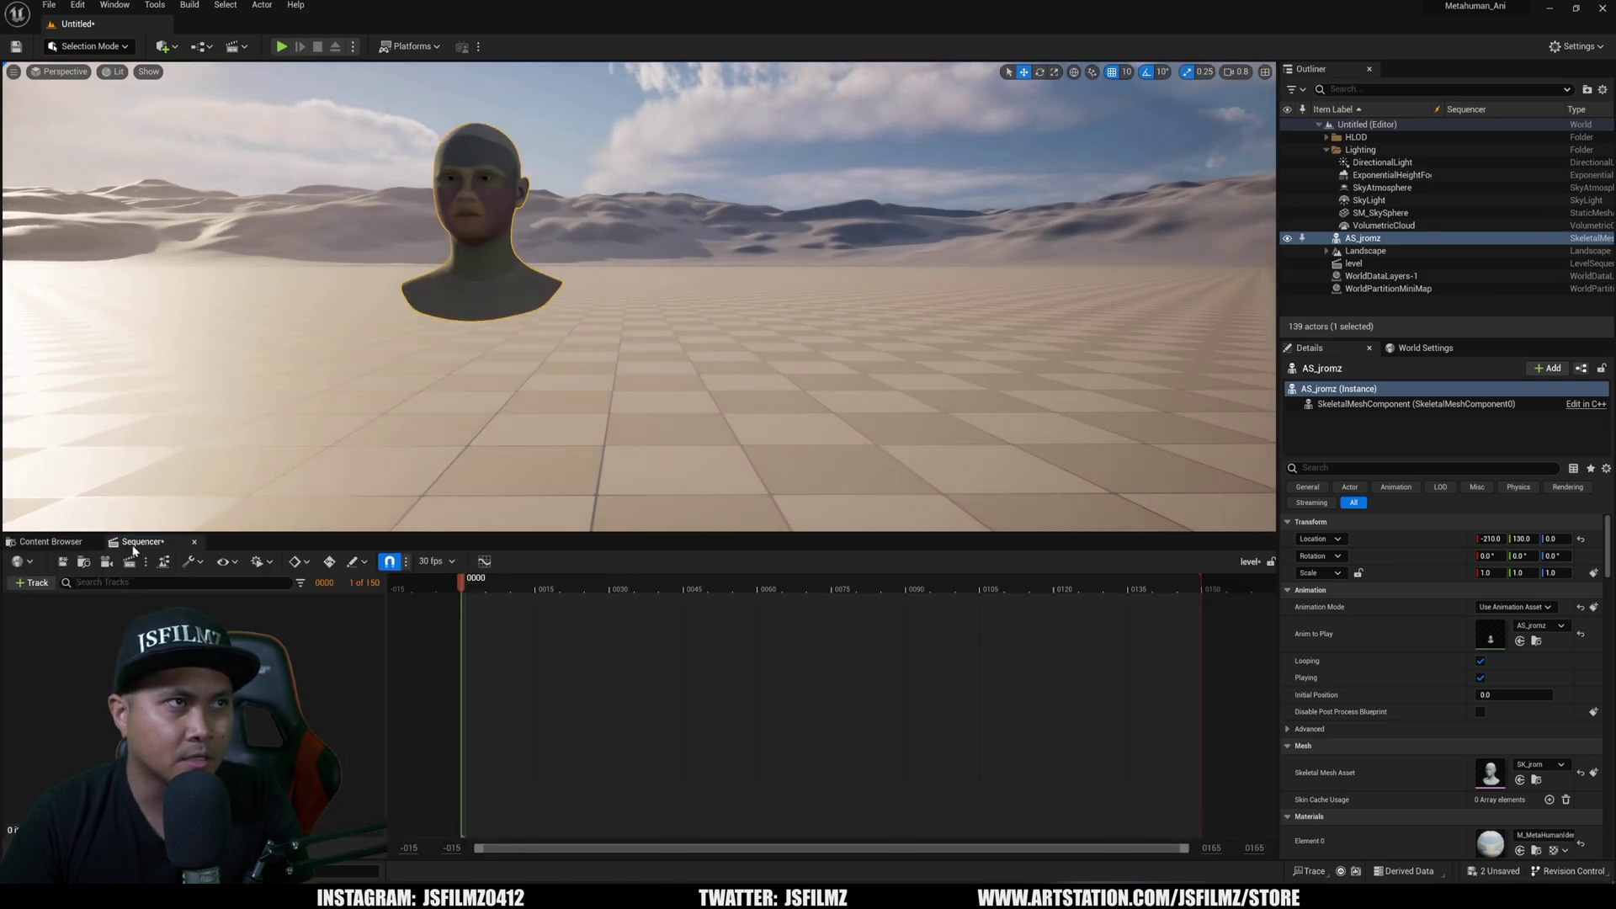
Add the AS_jromz actor to the level sequence with its Face_ControlBoard_CtrlRig and Transform tracks
{"action": "left_click", "coordinate": [31, 583]}
{"action": "mouse_move", "coordinate": [126, 600]}
{"action": "left_click", "coordinate": [312, 608]}
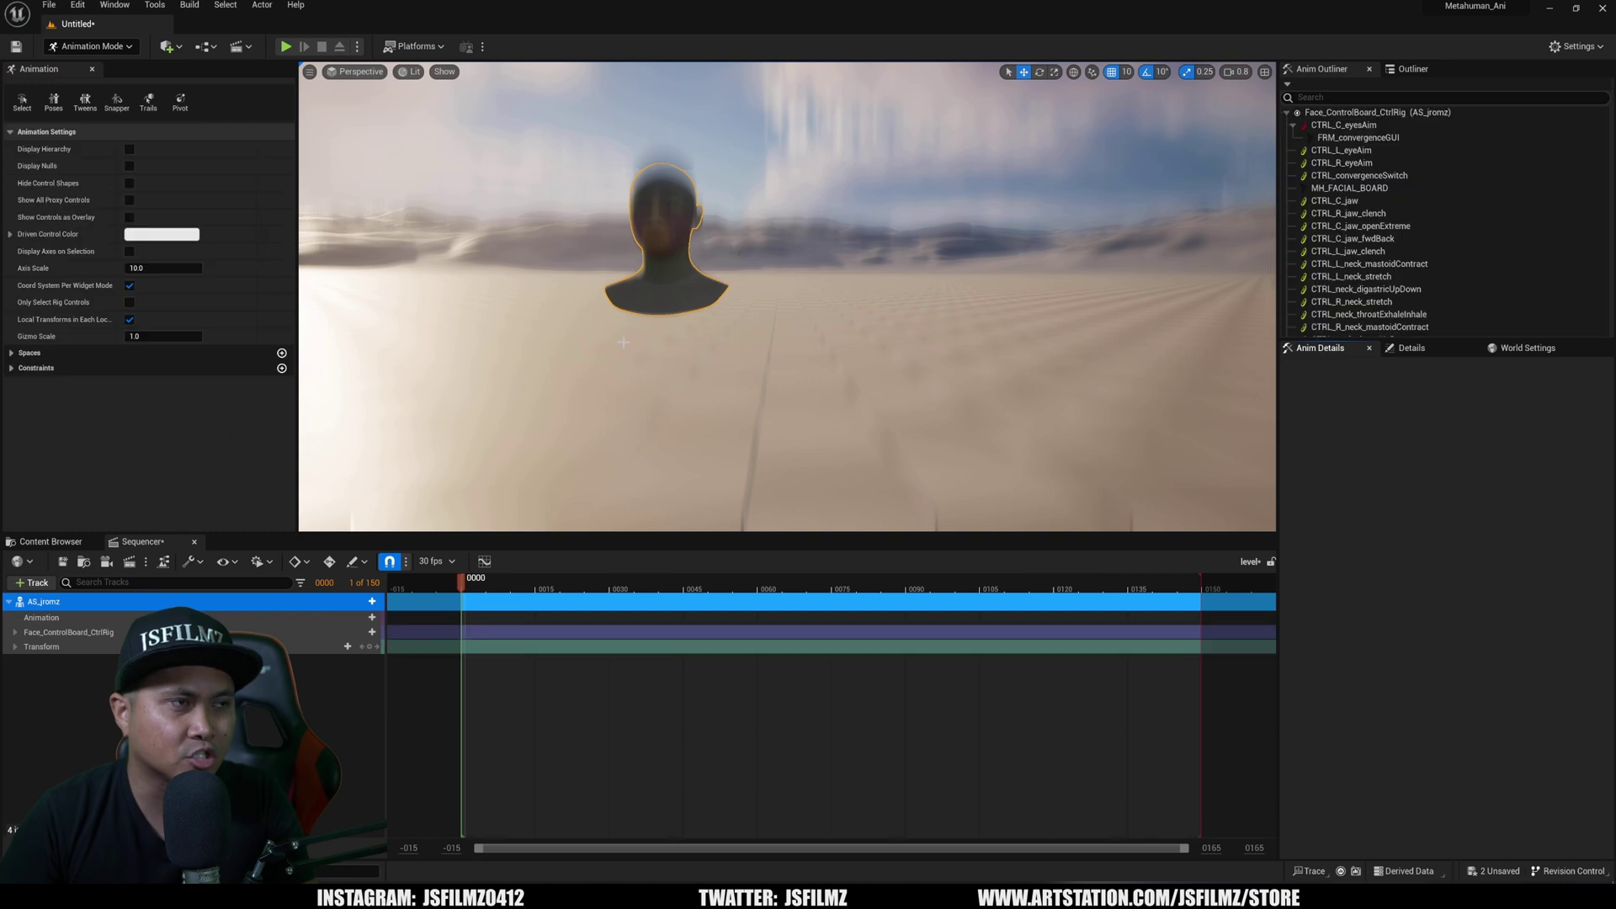
{"action": "right_click_drag", "start_coordinate": [623, 342], "coordinate": [623, 342]}
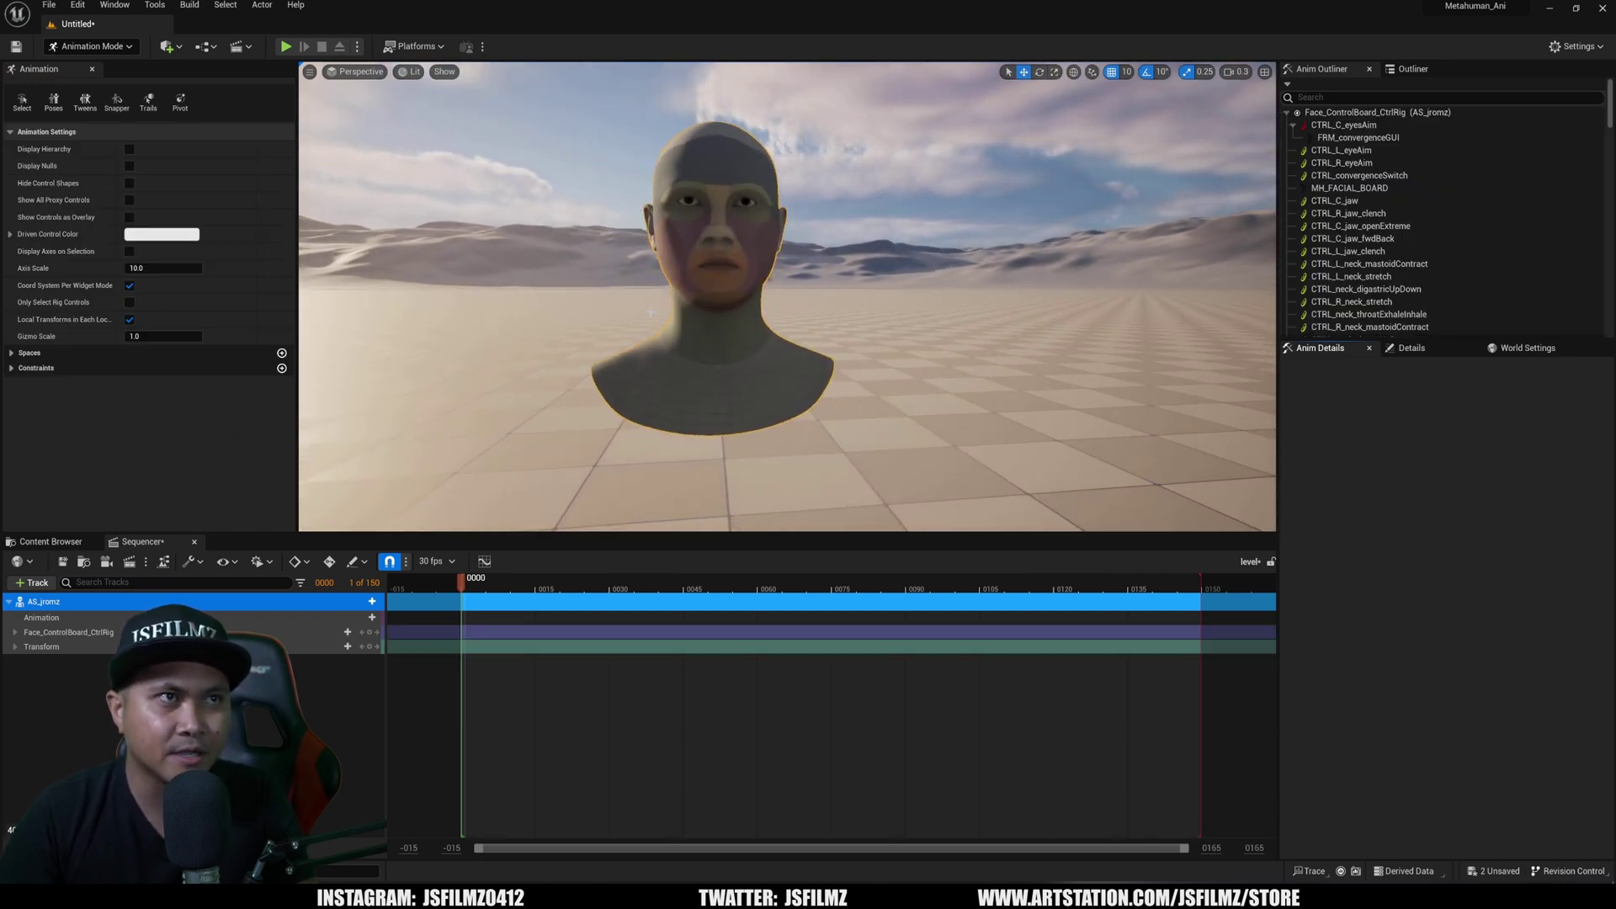
{"action": "left_click", "coordinate": [51, 542]}
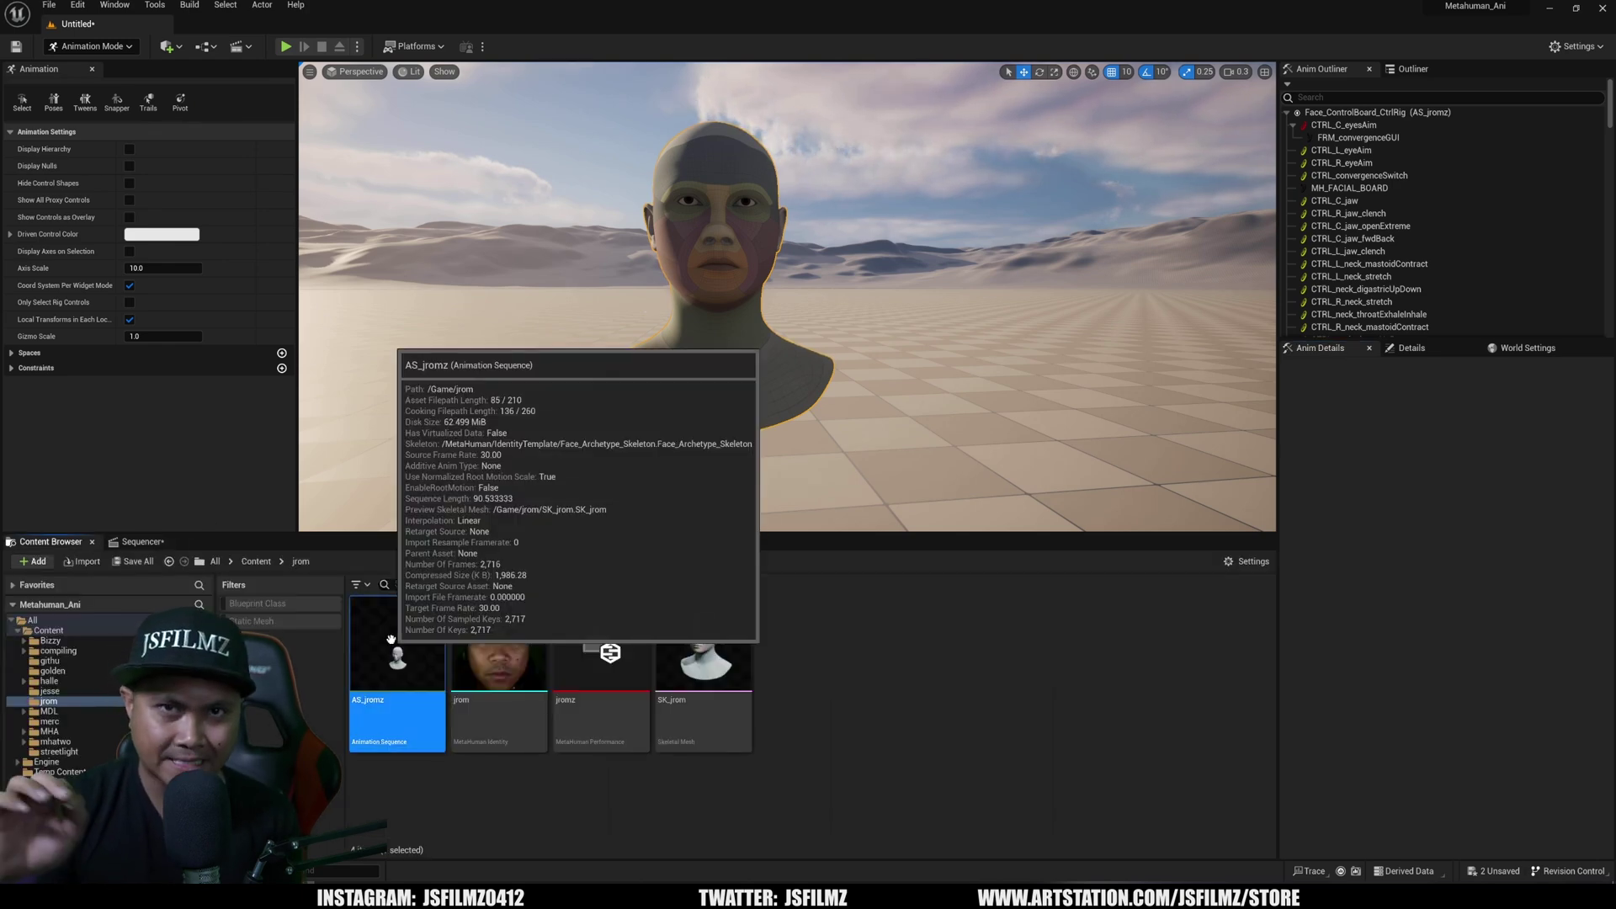
{"action": "left_click", "coordinate": [135, 543]}
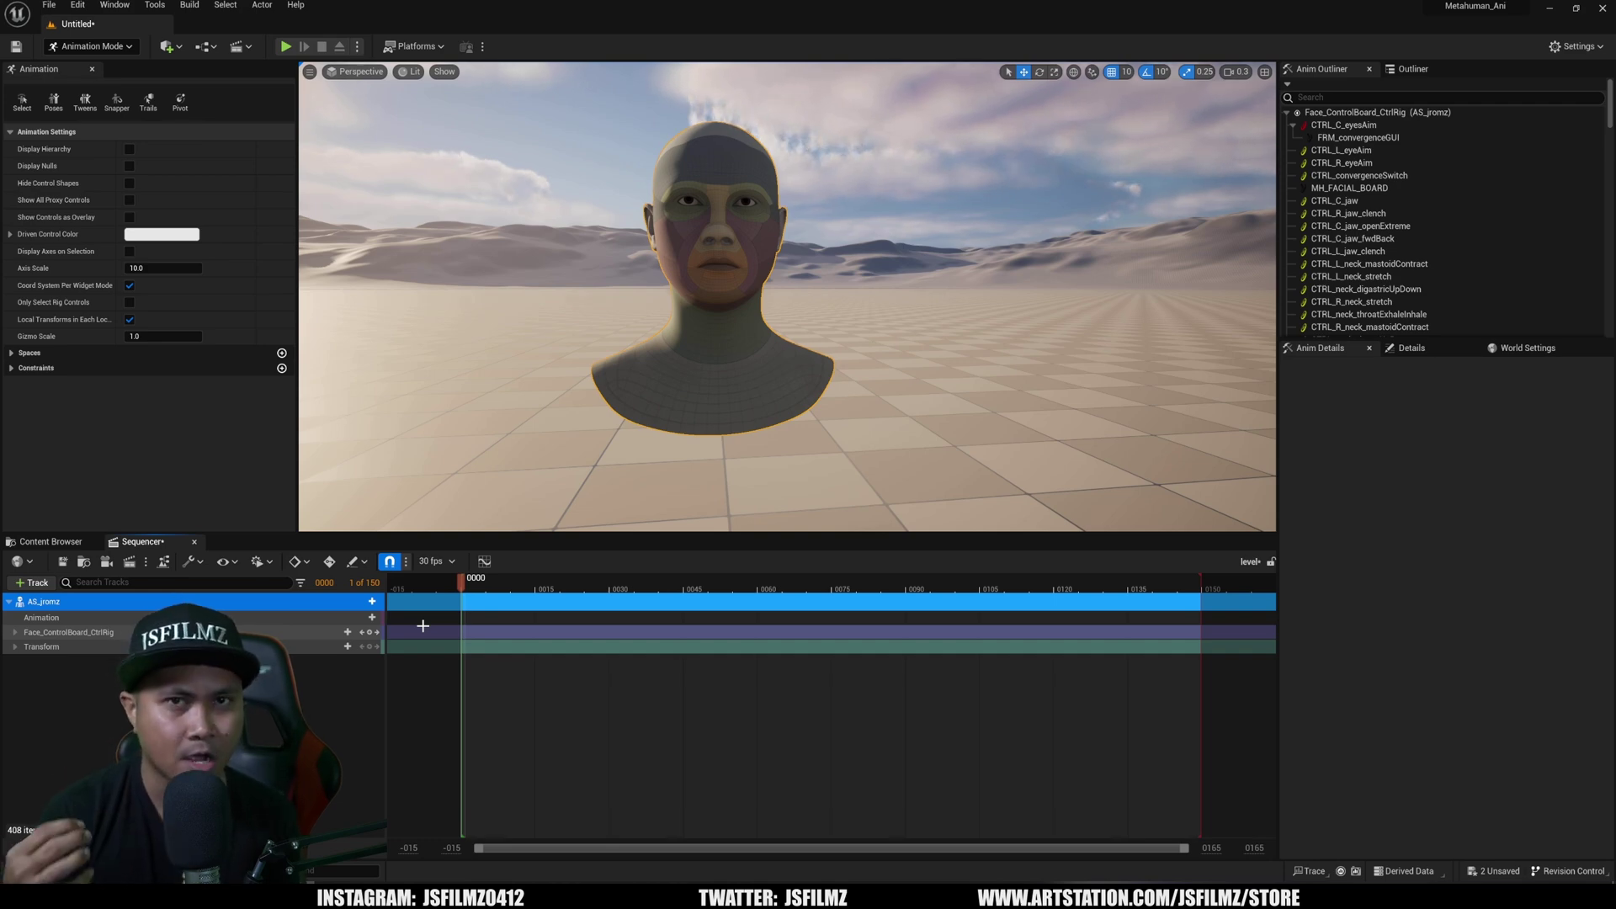
Delete the Face_ControlBoard_CtrlRig track and put the AS_jromz animation on the Animation track
{"action": "left_click", "coordinate": [94, 632]}
{"action": "key", "text": "Delete"}
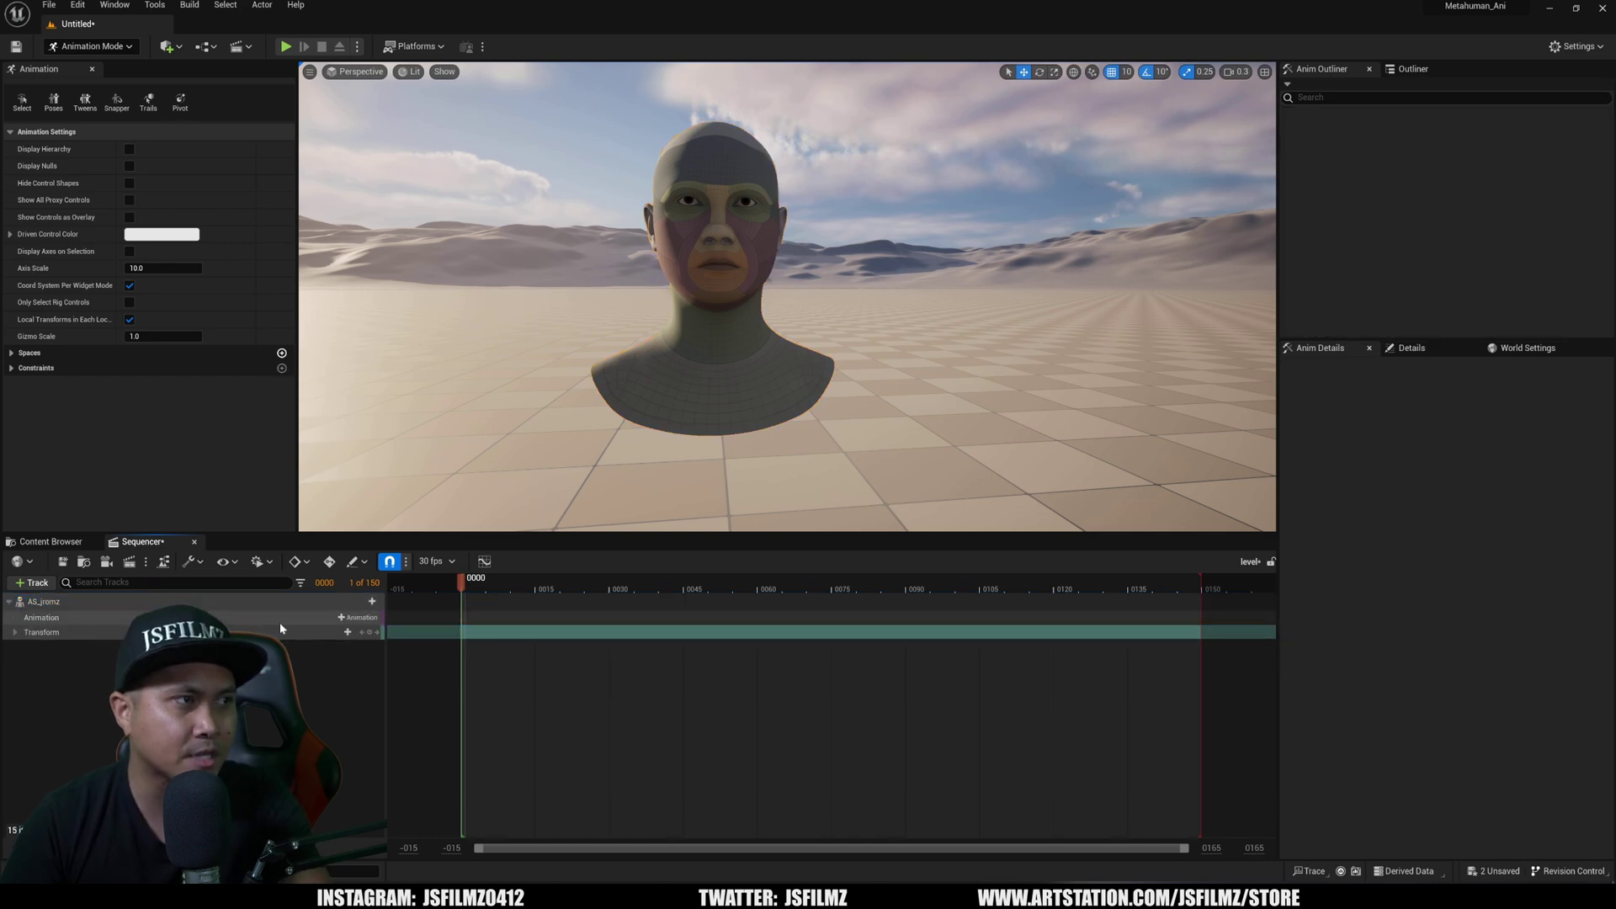
{"action": "left_click", "coordinate": [358, 618]}
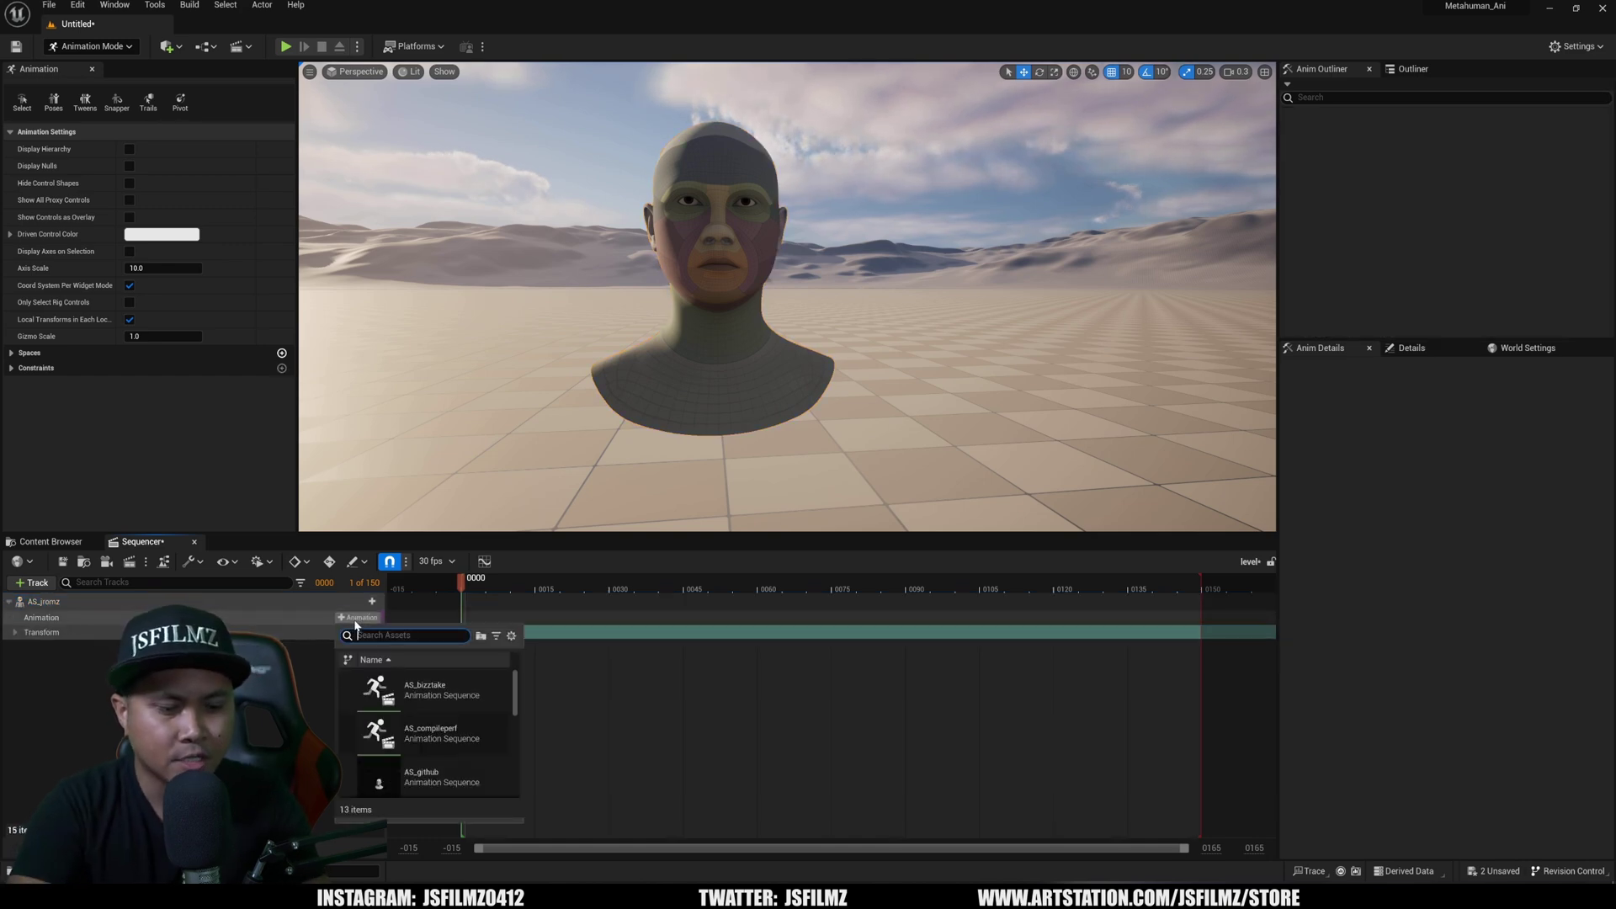
{"action": "type", "text": "rom"}
{"action": "left_click", "coordinate": [384, 691]}
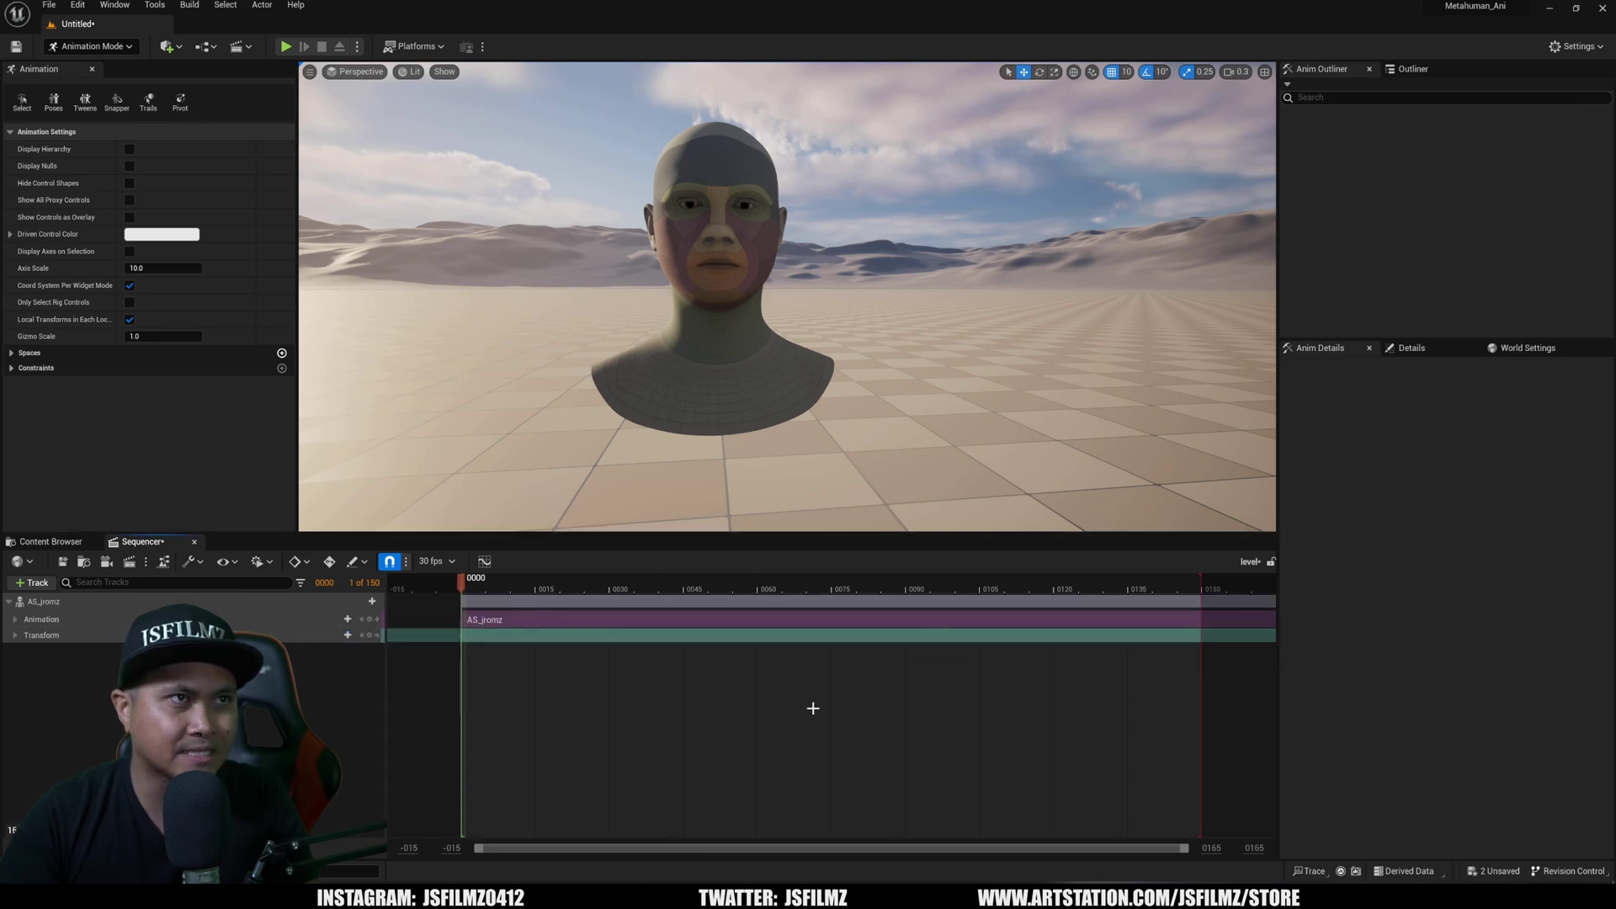
Extend the playback range to the clip's end at 2708 frames and preview playback
{"action": "scroll", "coordinate": [795, 714], "scroll_direction": "down", "scroll_amount": 3}
{"action": "scroll", "coordinate": [762, 705], "scroll_direction": "down", "scroll_amount": 5}
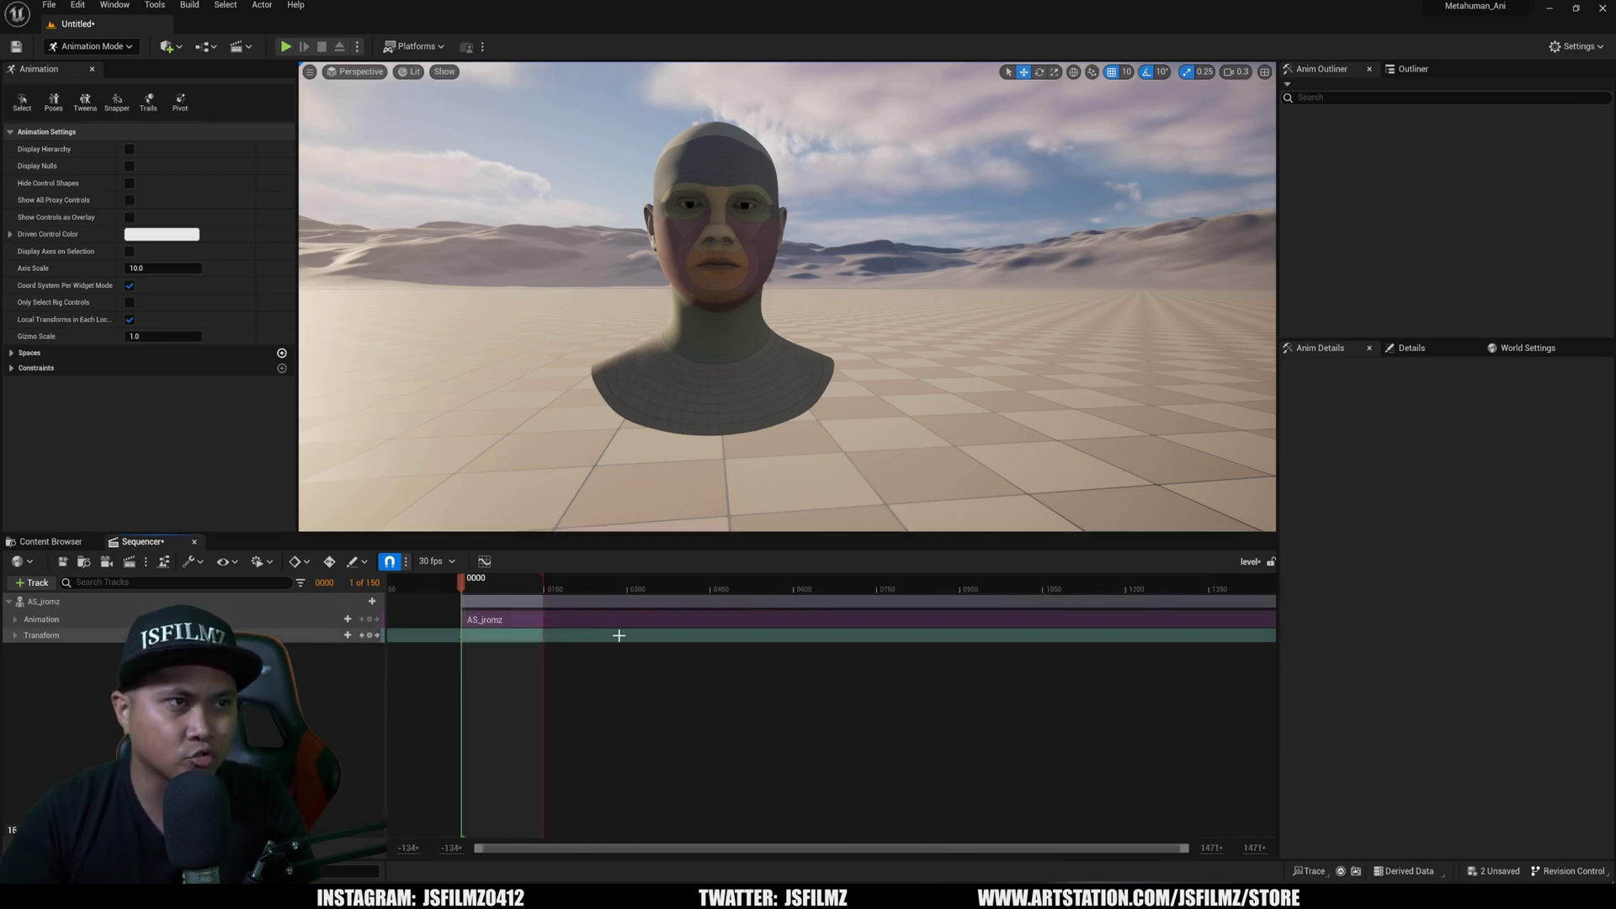
{"action": "scroll", "coordinate": [914, 663], "scroll_direction": "down", "scroll_amount": 4}
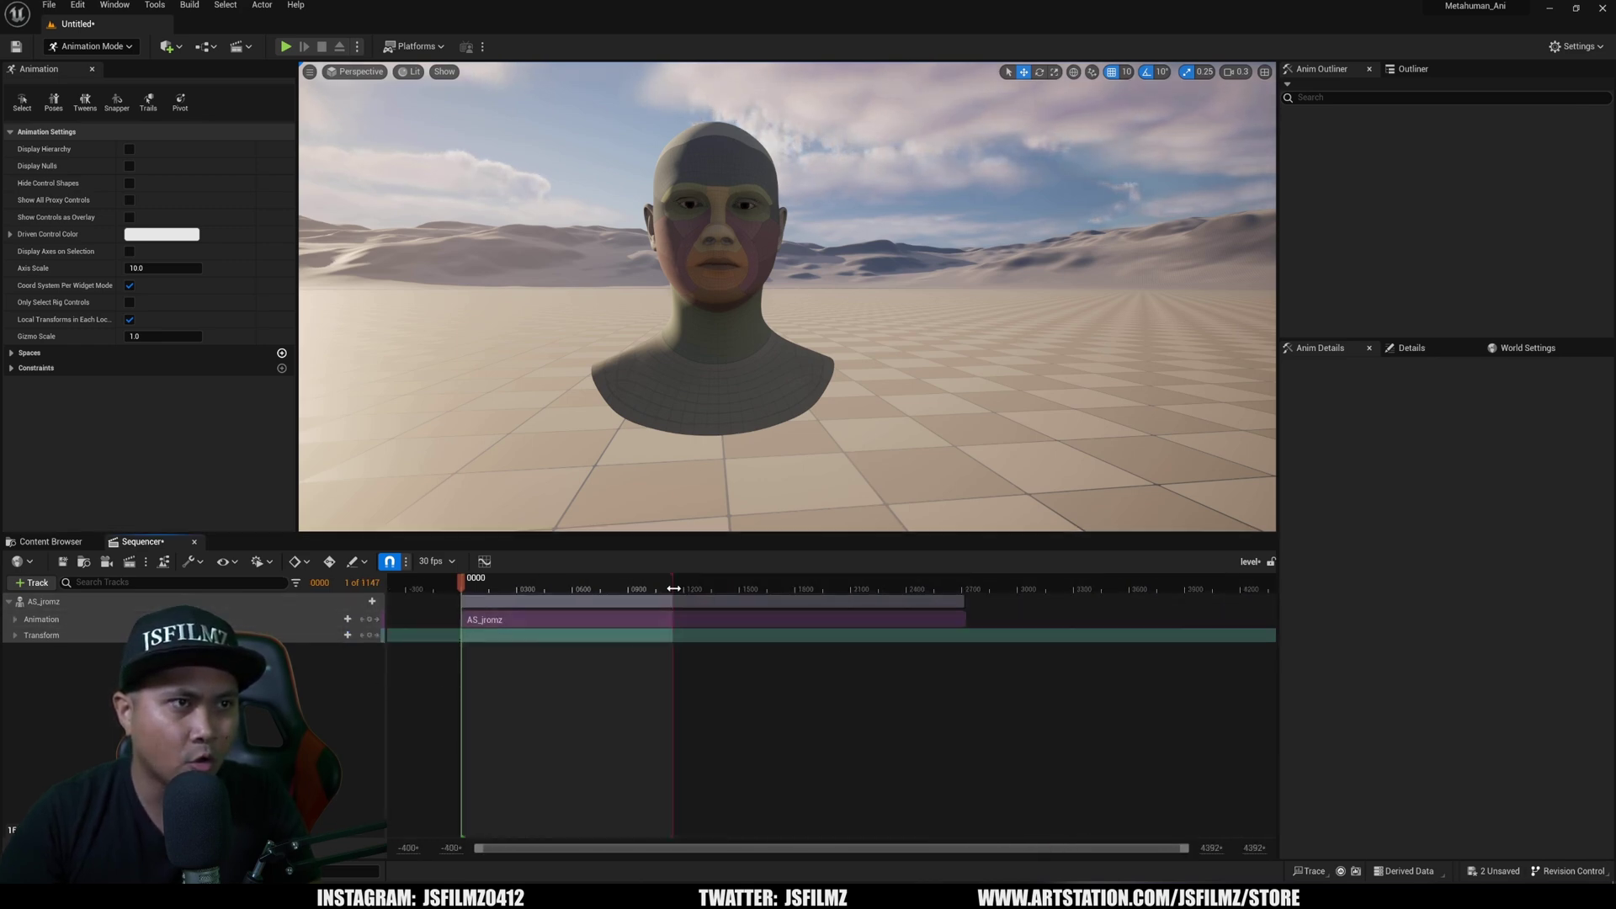
{"action": "left_click_drag", "start_coordinate": [674, 601], "coordinate": [965, 601]}
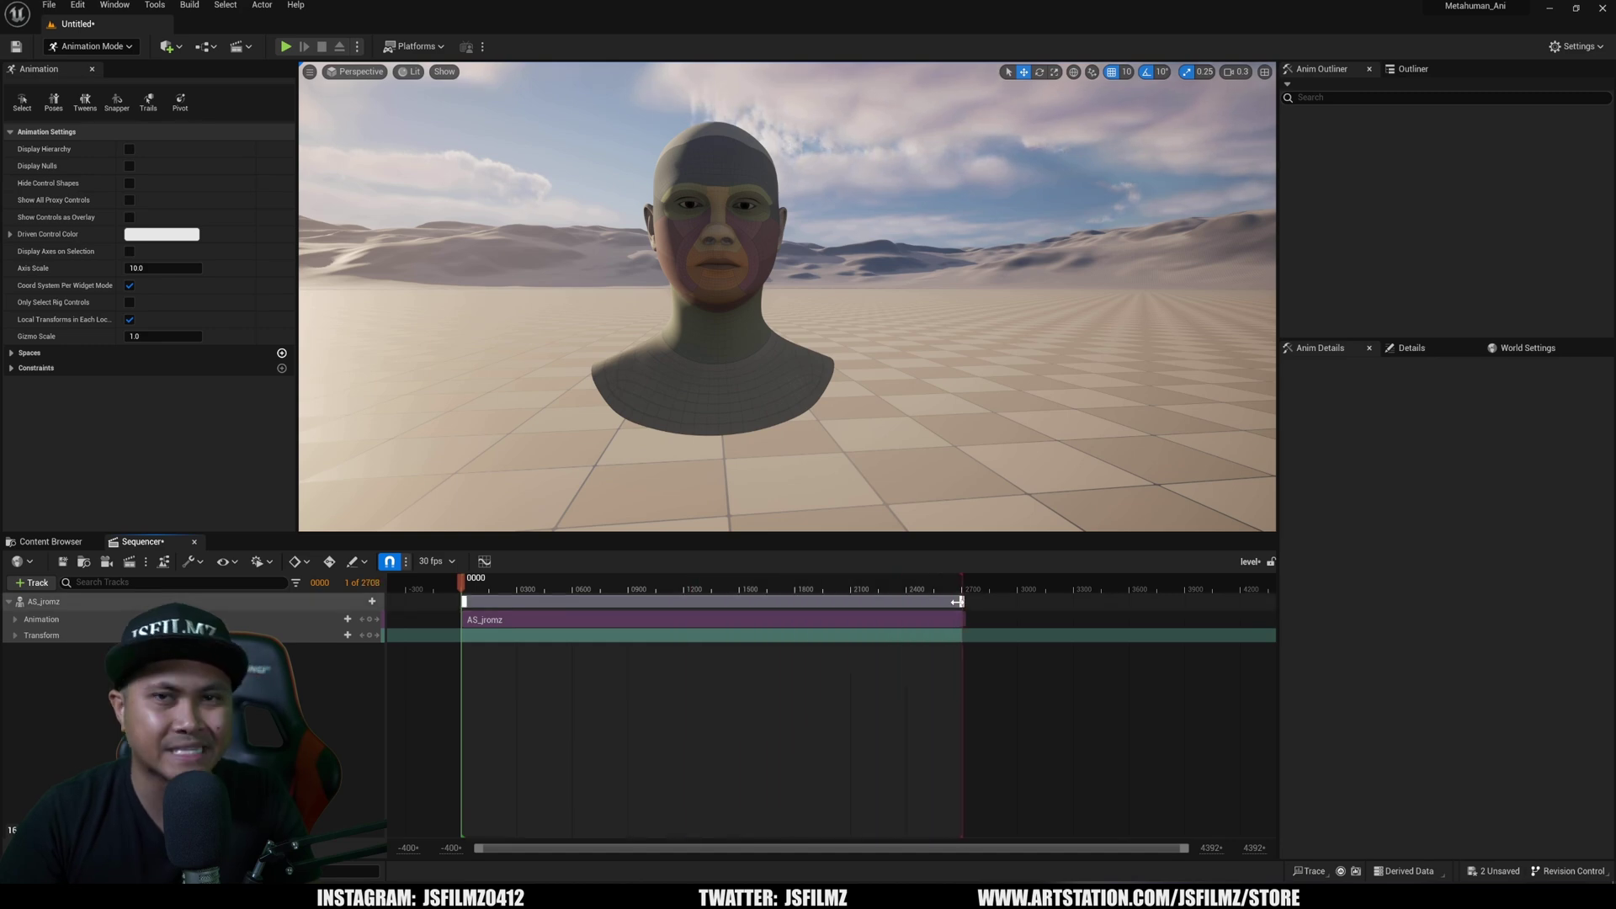
{"action": "key", "text": "space"}
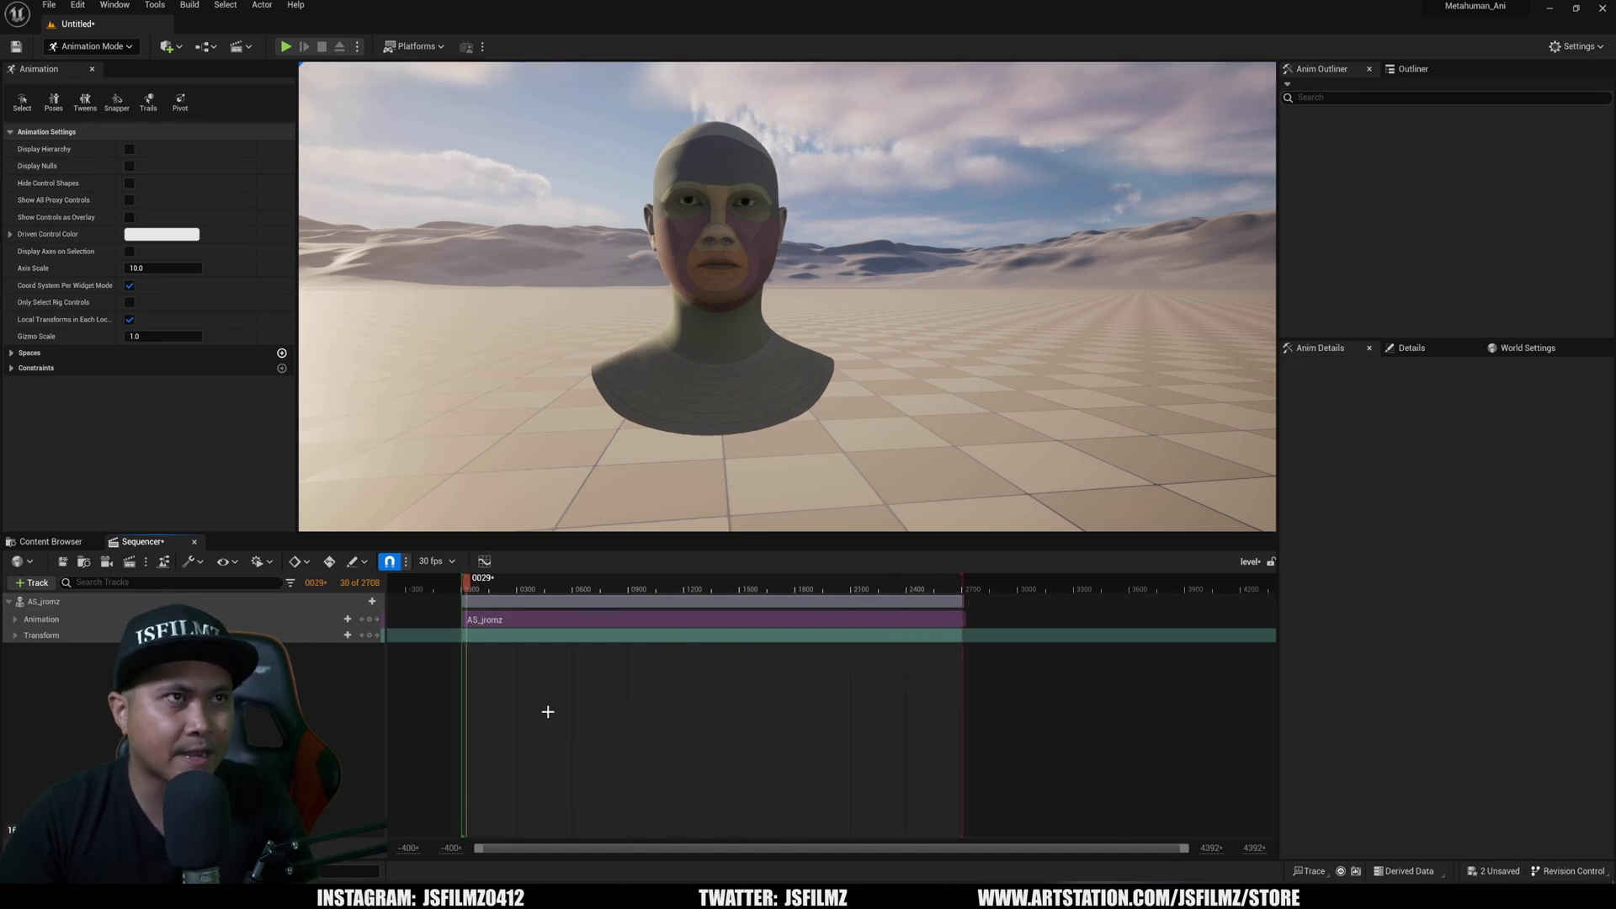
{"action": "key", "text": "space"}
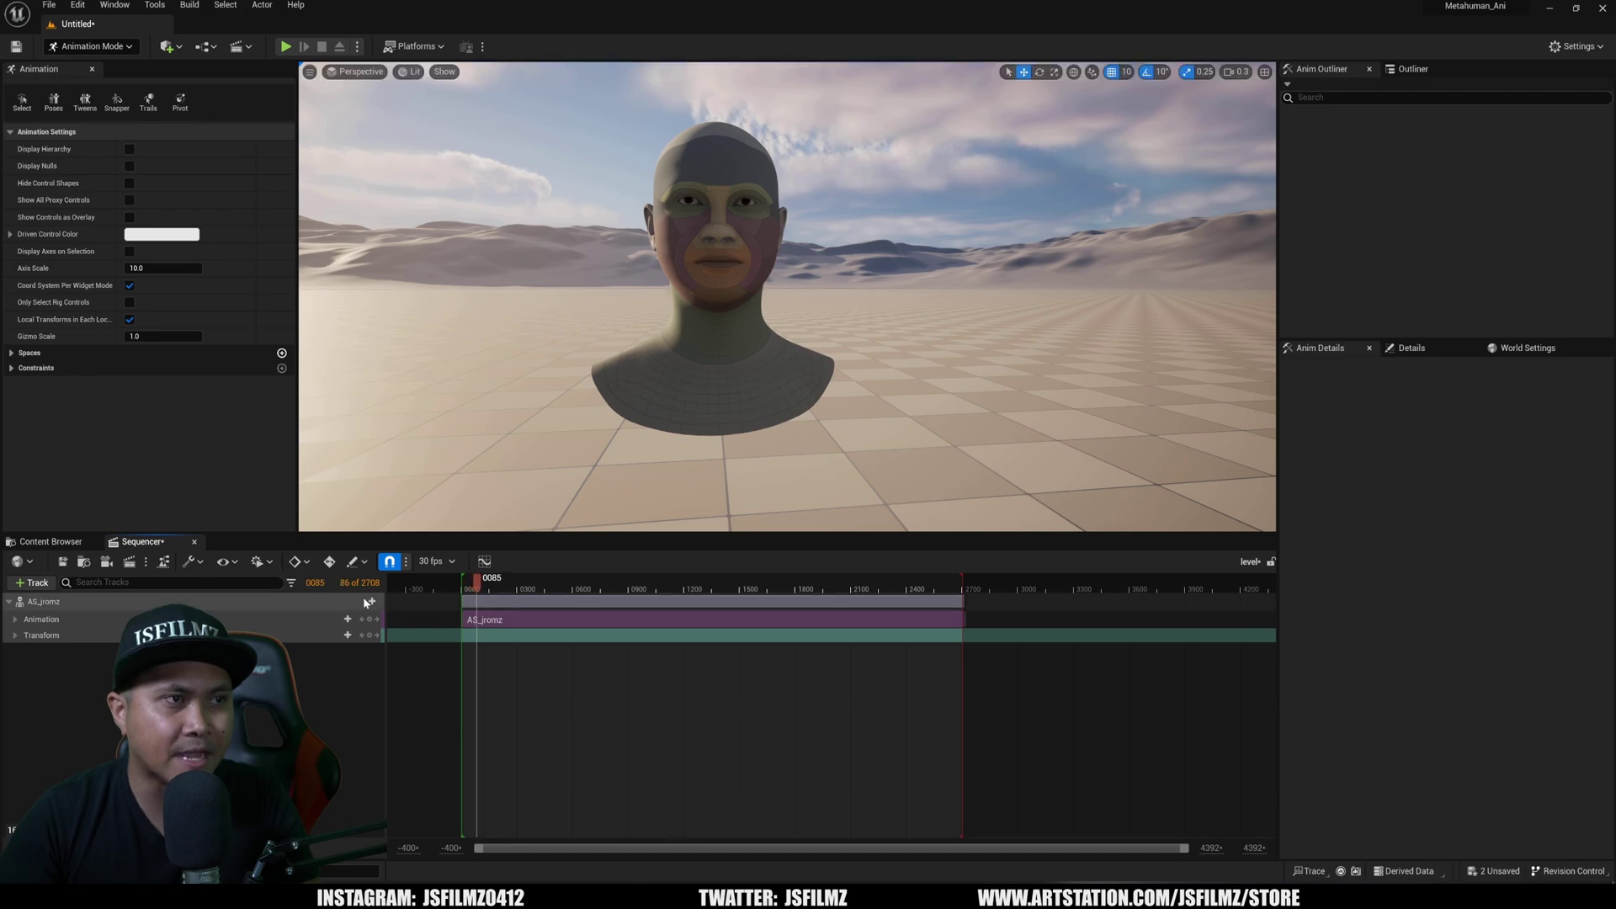
{"action": "key", "text": "Up"}
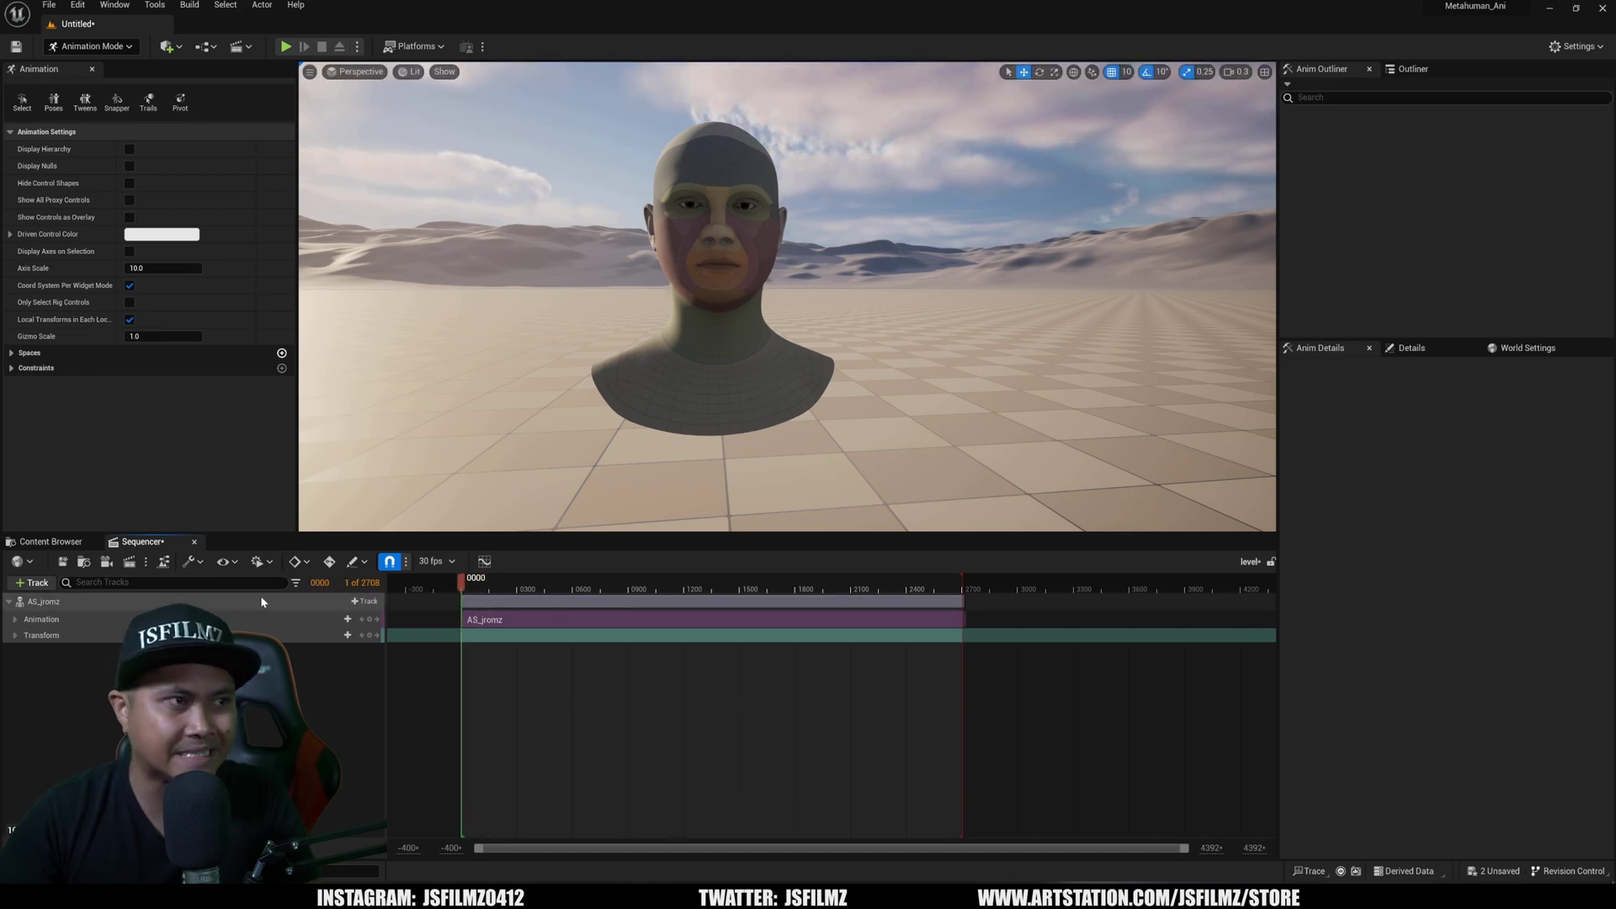
Bake the AS_jromz track's animation to Face_ControlBoard_CtrlRig with the default baking options
{"action": "right_click", "coordinate": [353, 605]}
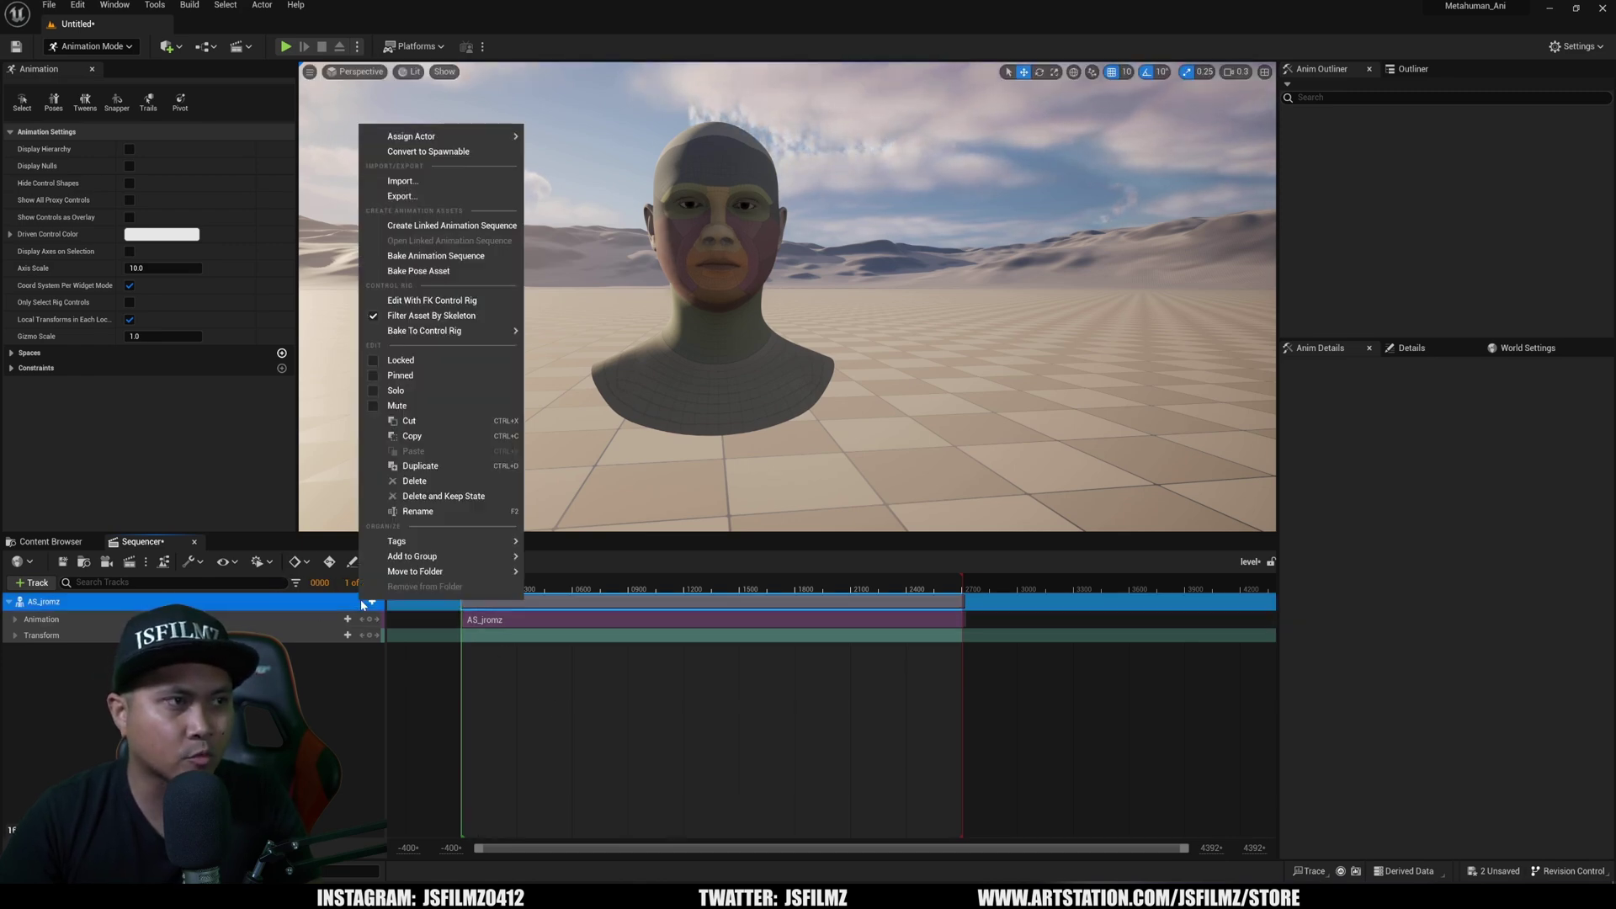
{"action": "mouse_move", "coordinate": [505, 331]}
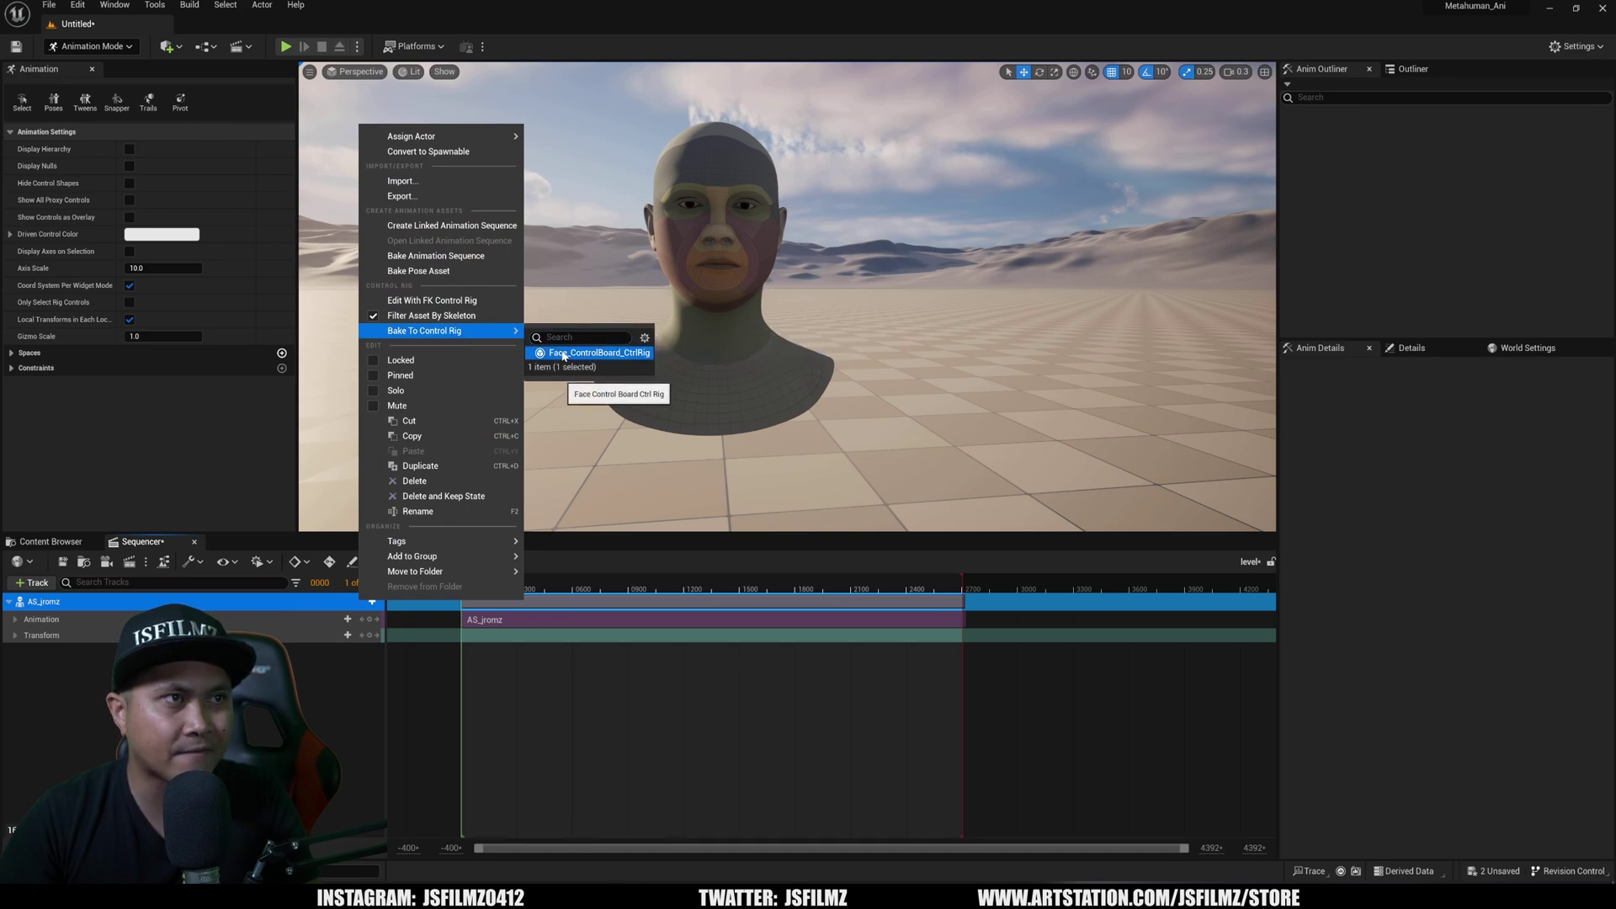
{"action": "left_click", "coordinate": [598, 353]}
{"action": "scroll", "coordinate": [962, 387], "scroll_direction": "down", "scroll_amount": 5}
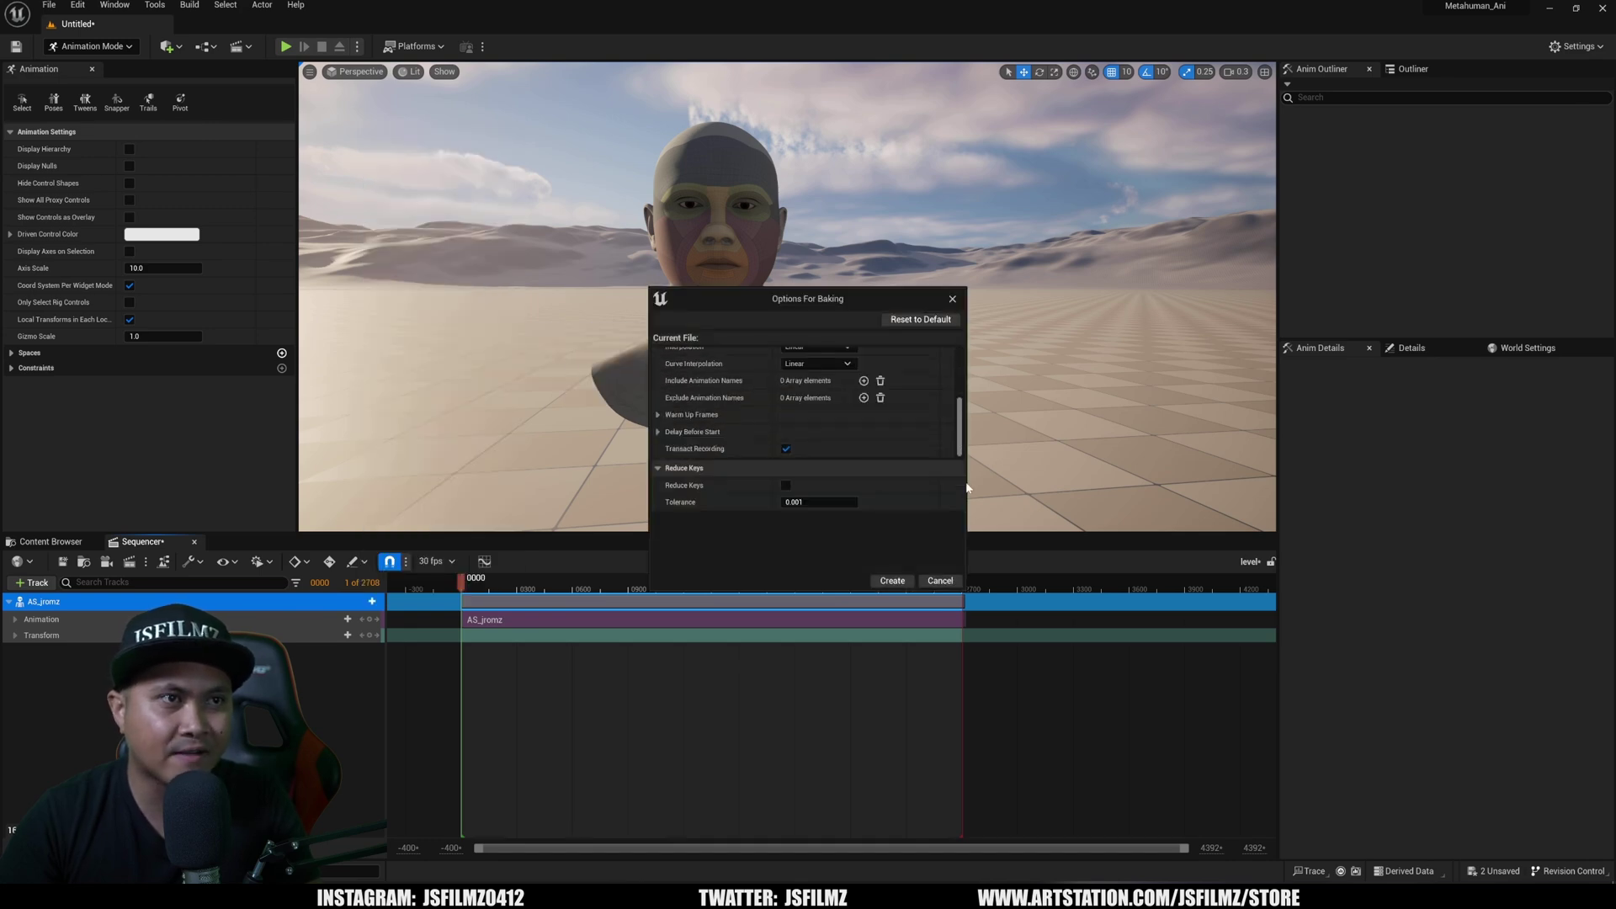
{"action": "left_click", "coordinate": [891, 581]}
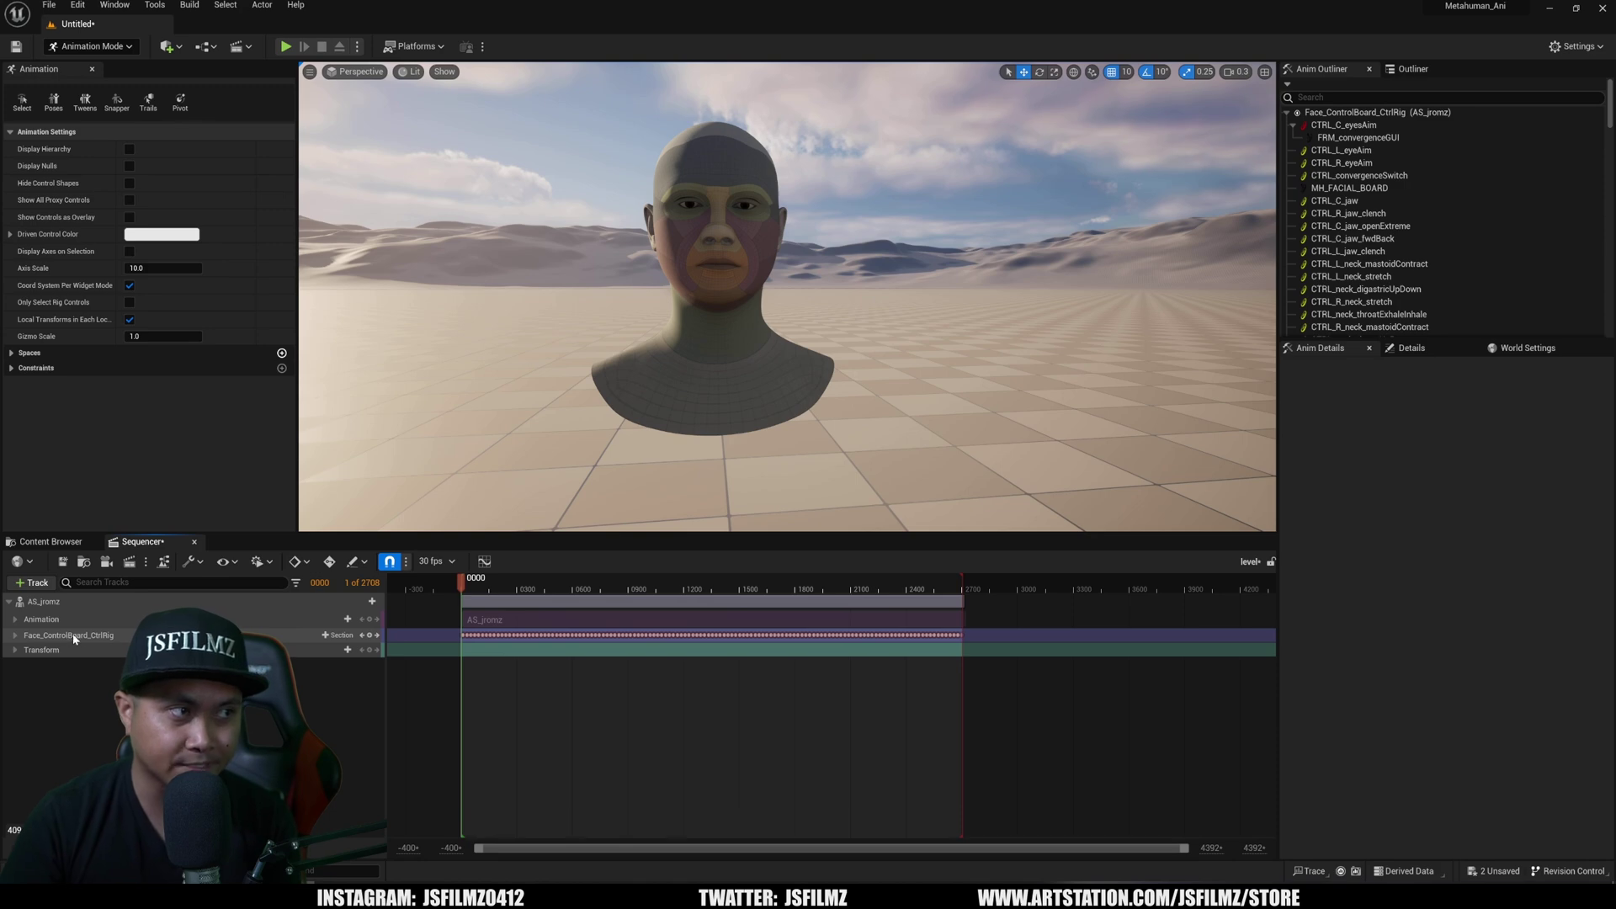
Export the sequence as controlrigversion.fbx to the tomaya folder with FBX 2020 compatibility
{"action": "right_click", "coordinate": [42, 604]}
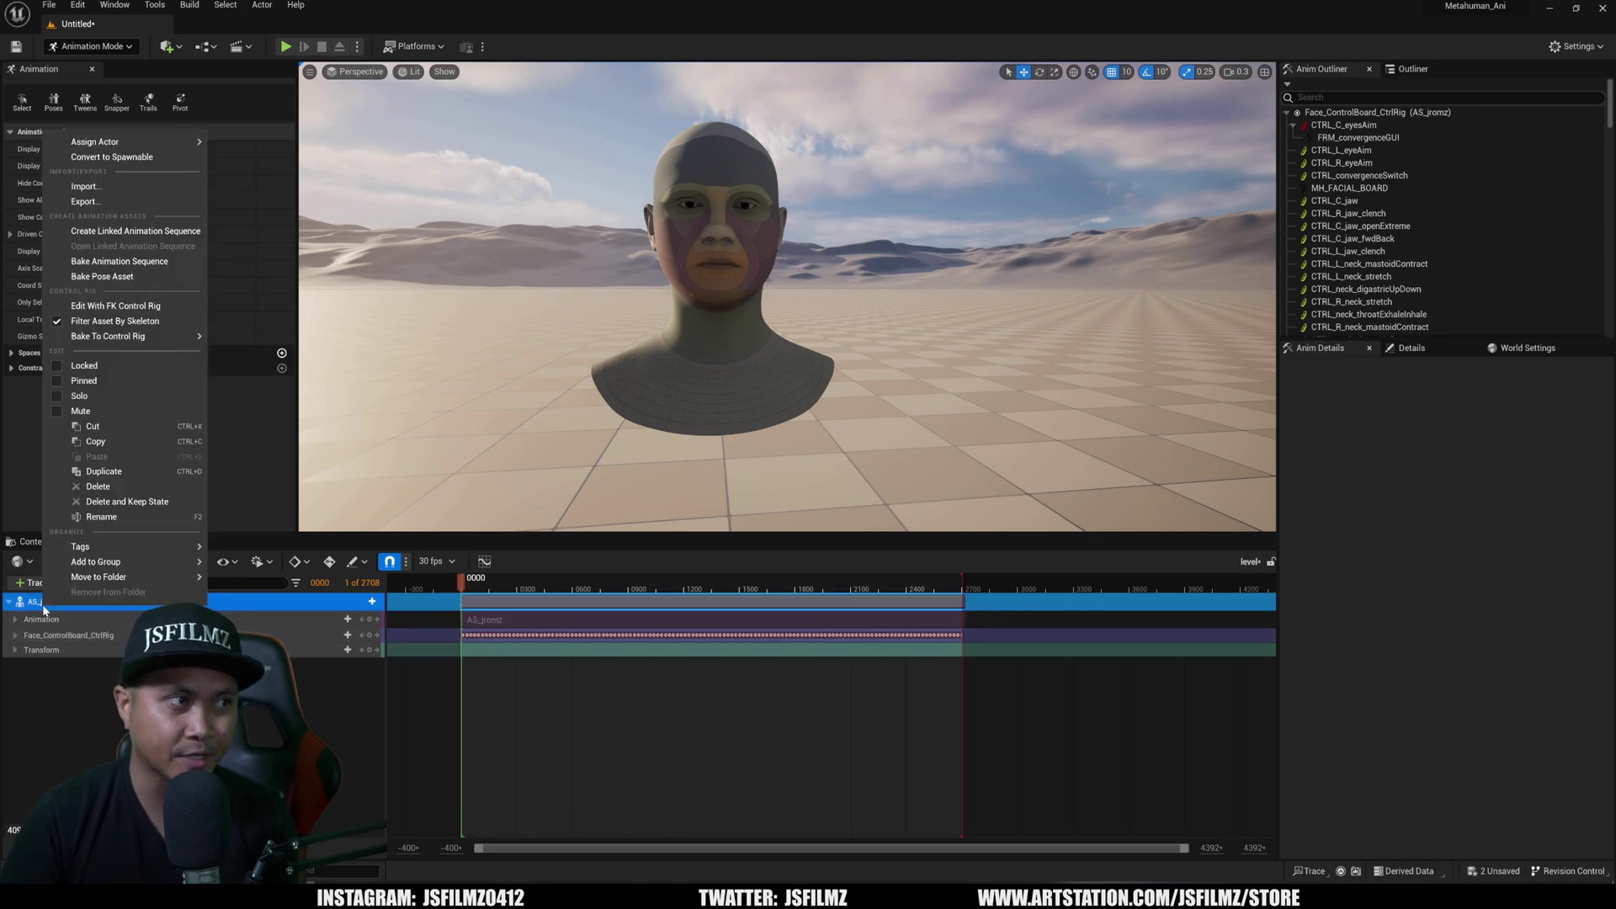
{"action": "left_click", "coordinate": [102, 203]}
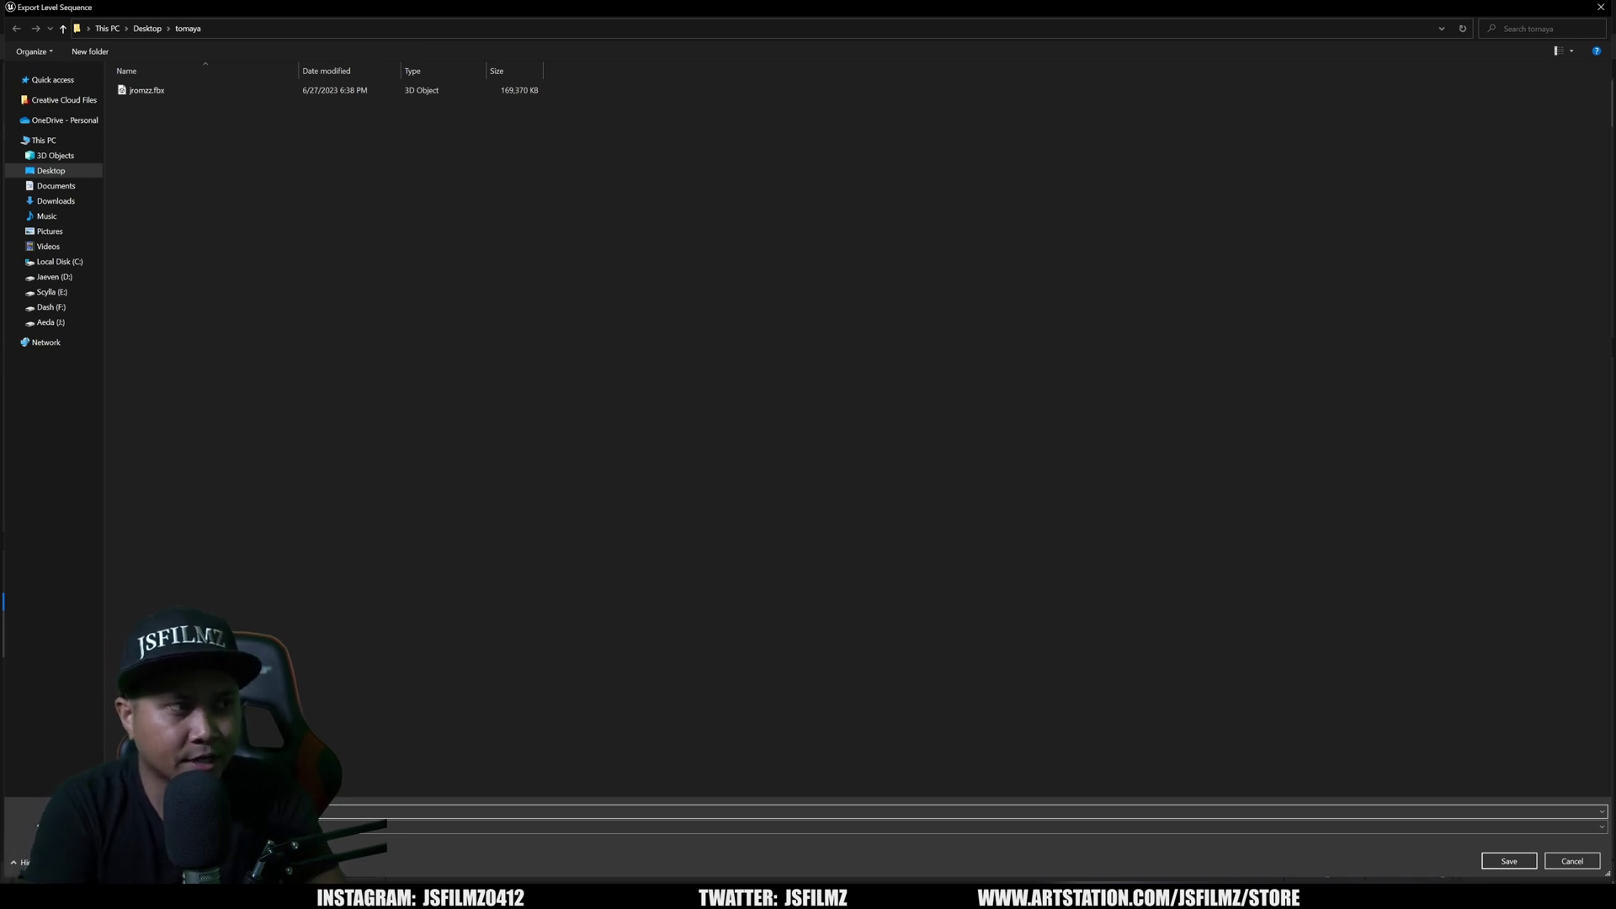
{"action": "left_click", "coordinate": [1509, 861]}
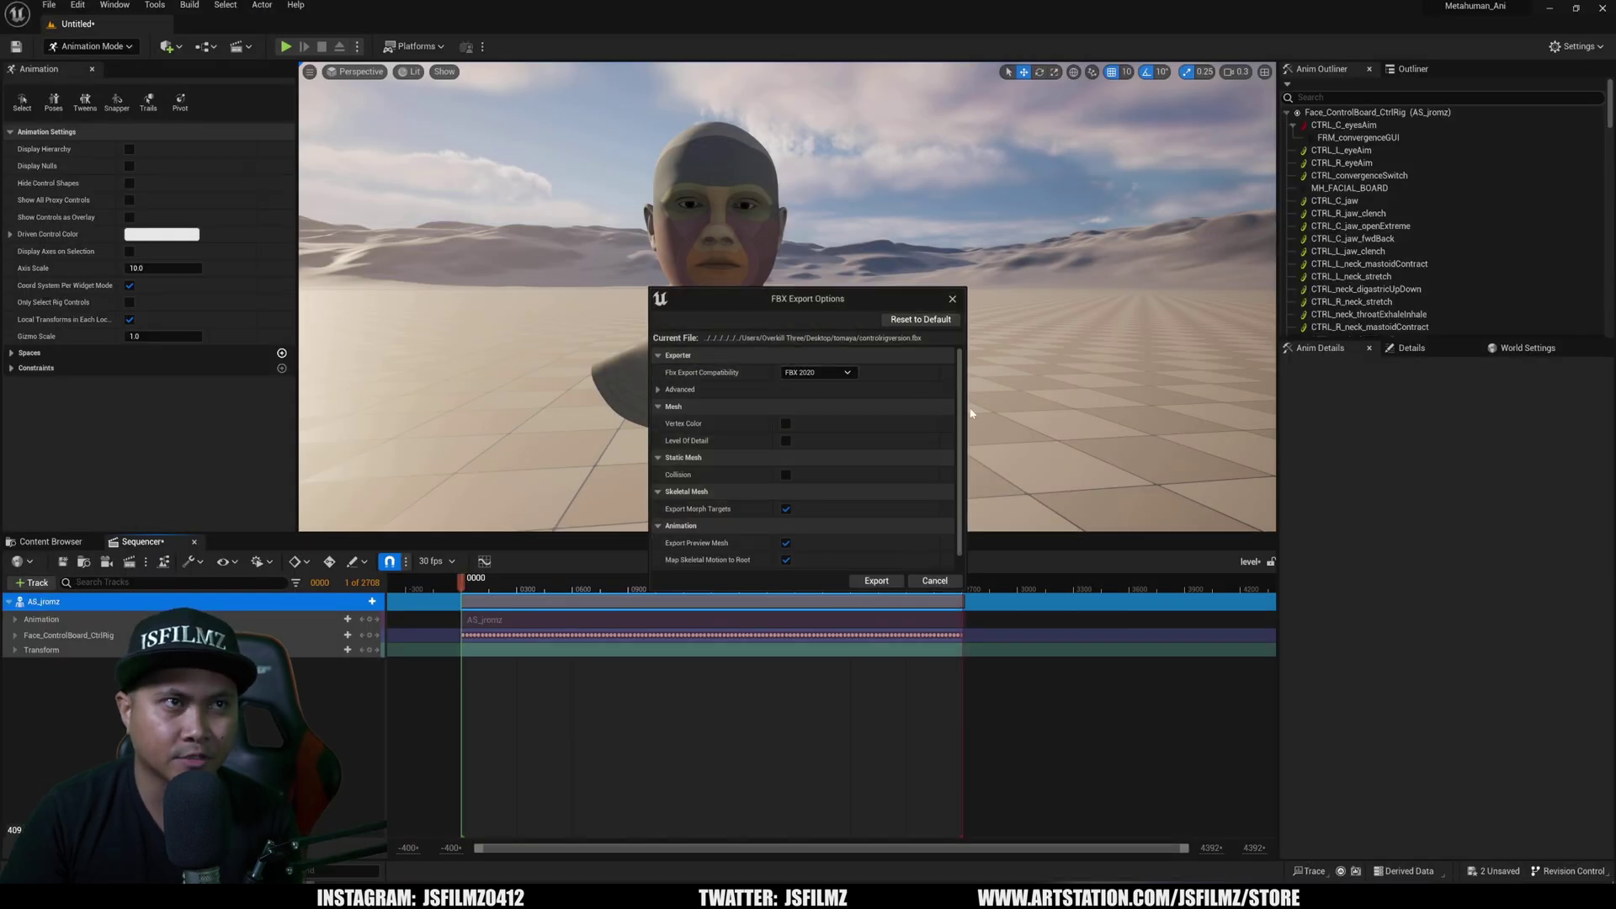
{"action": "left_click", "coordinate": [813, 373]}
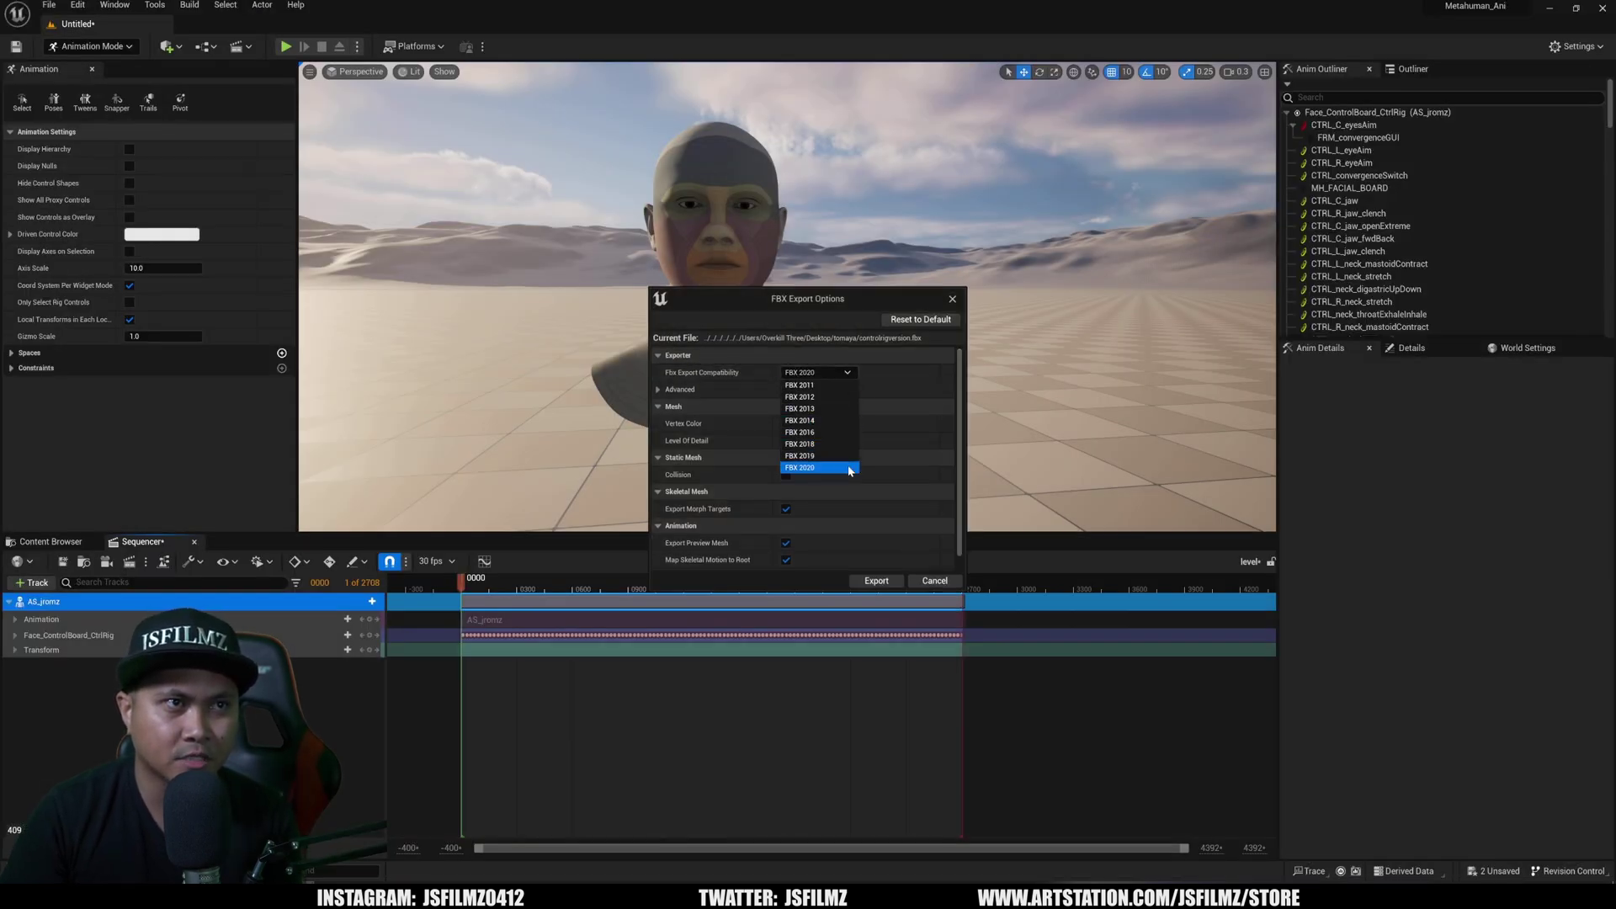
{"action": "left_click", "coordinate": [958, 467]}
{"action": "left_click", "coordinate": [876, 581]}
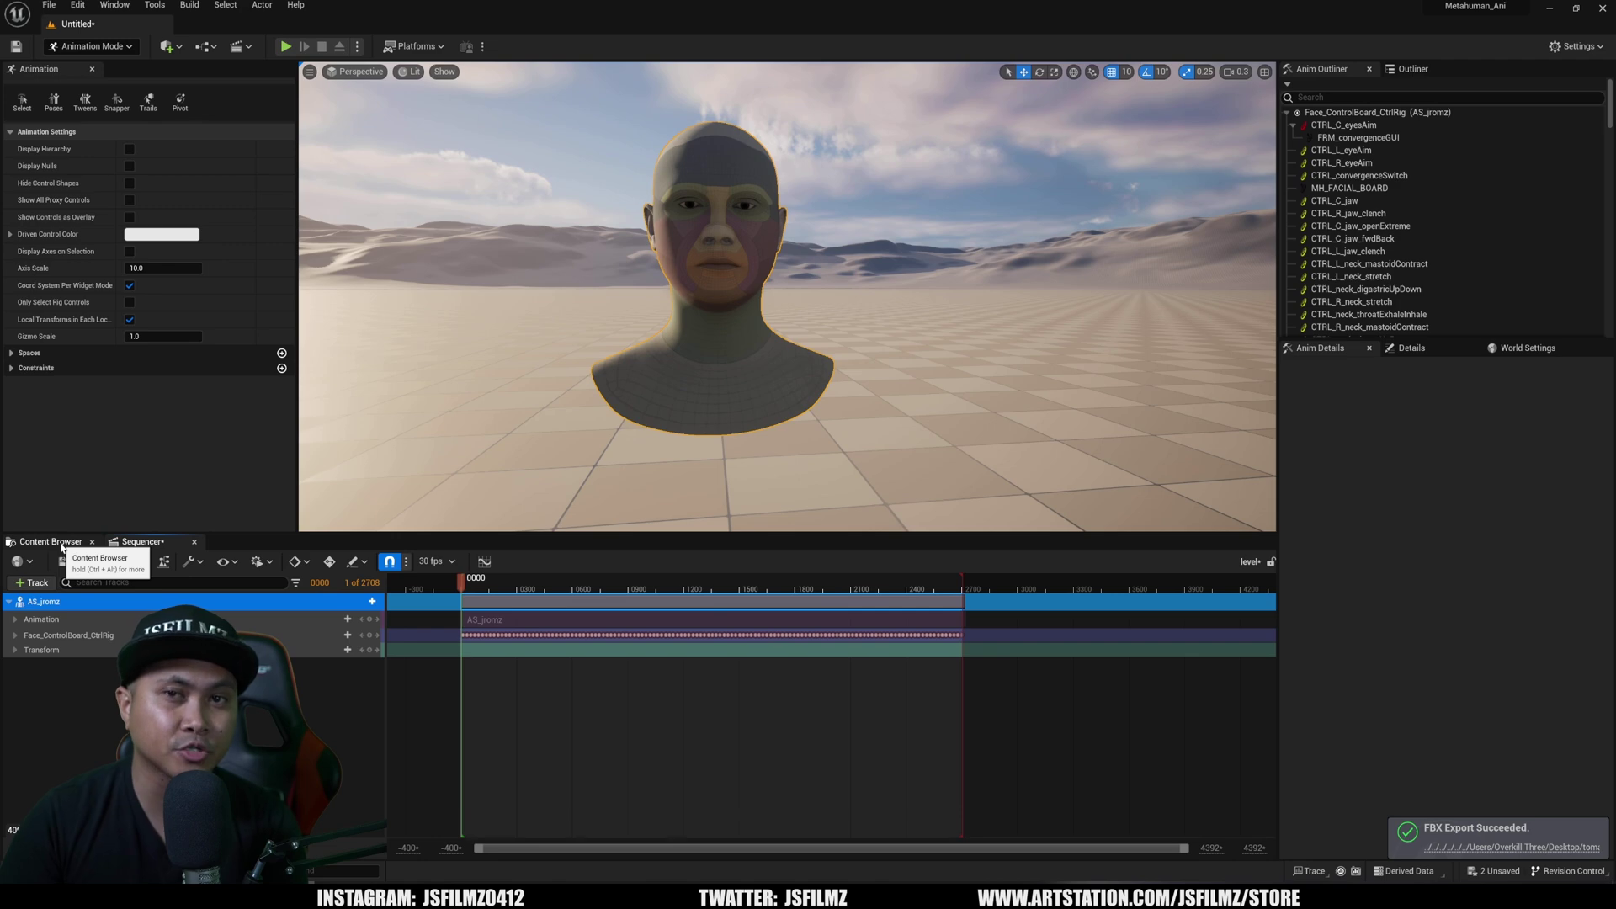
Export the AS_jromz asset as FBX to tomaya, then quit Unreal without saving the level
{"action": "left_click", "coordinate": [60, 545]}
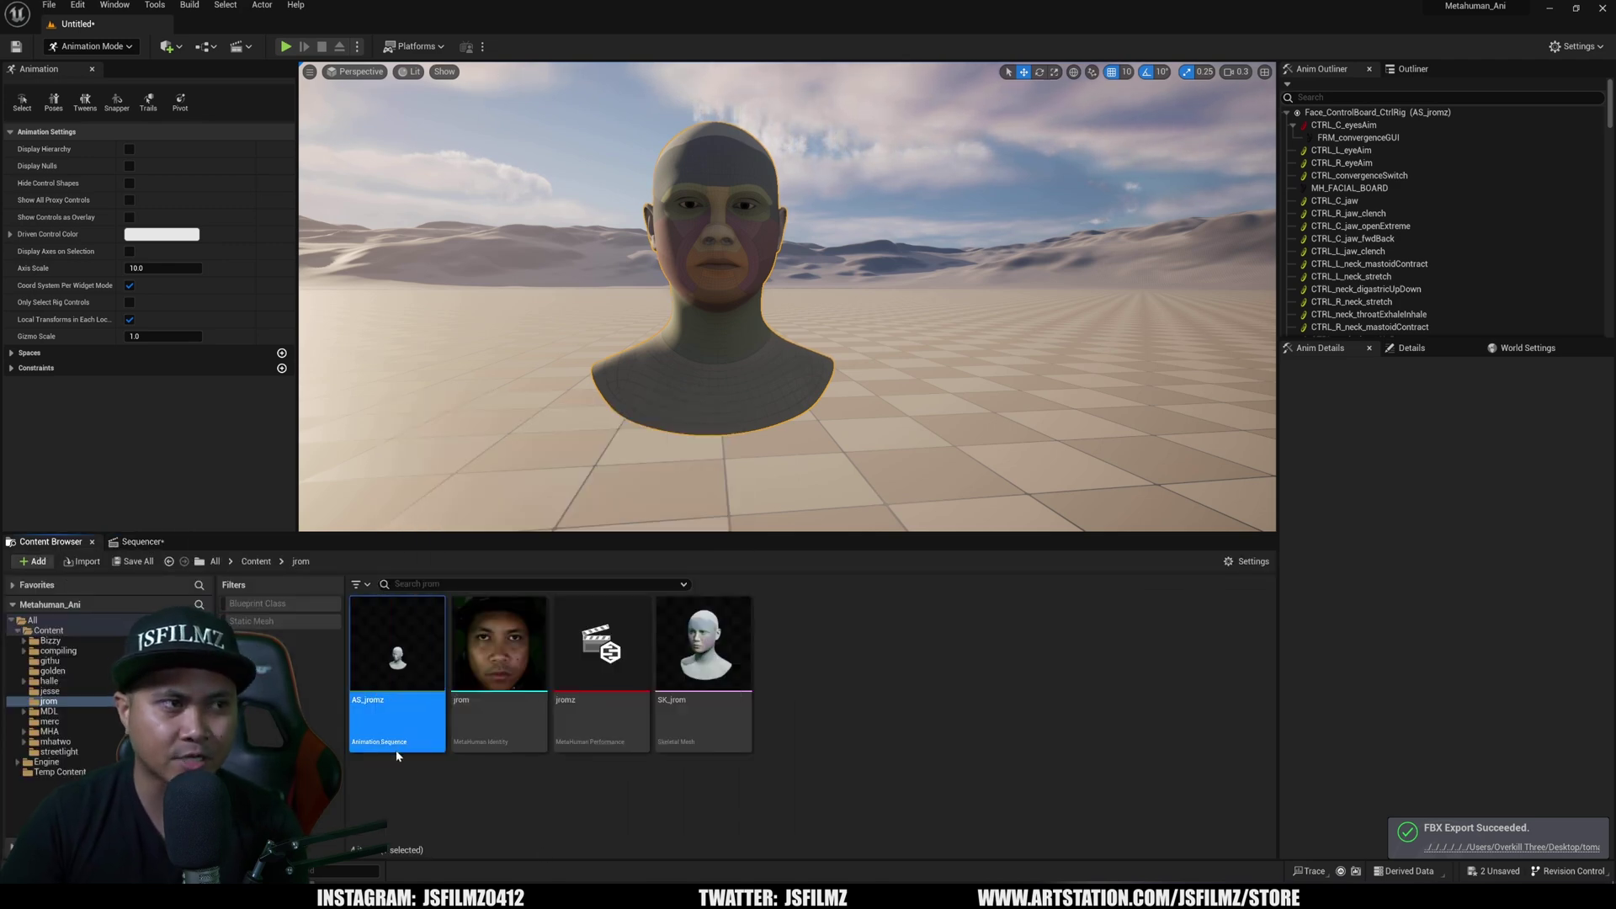
{"action": "right_click", "coordinate": [373, 679]}
{"action": "mouse_move", "coordinate": [469, 485]}
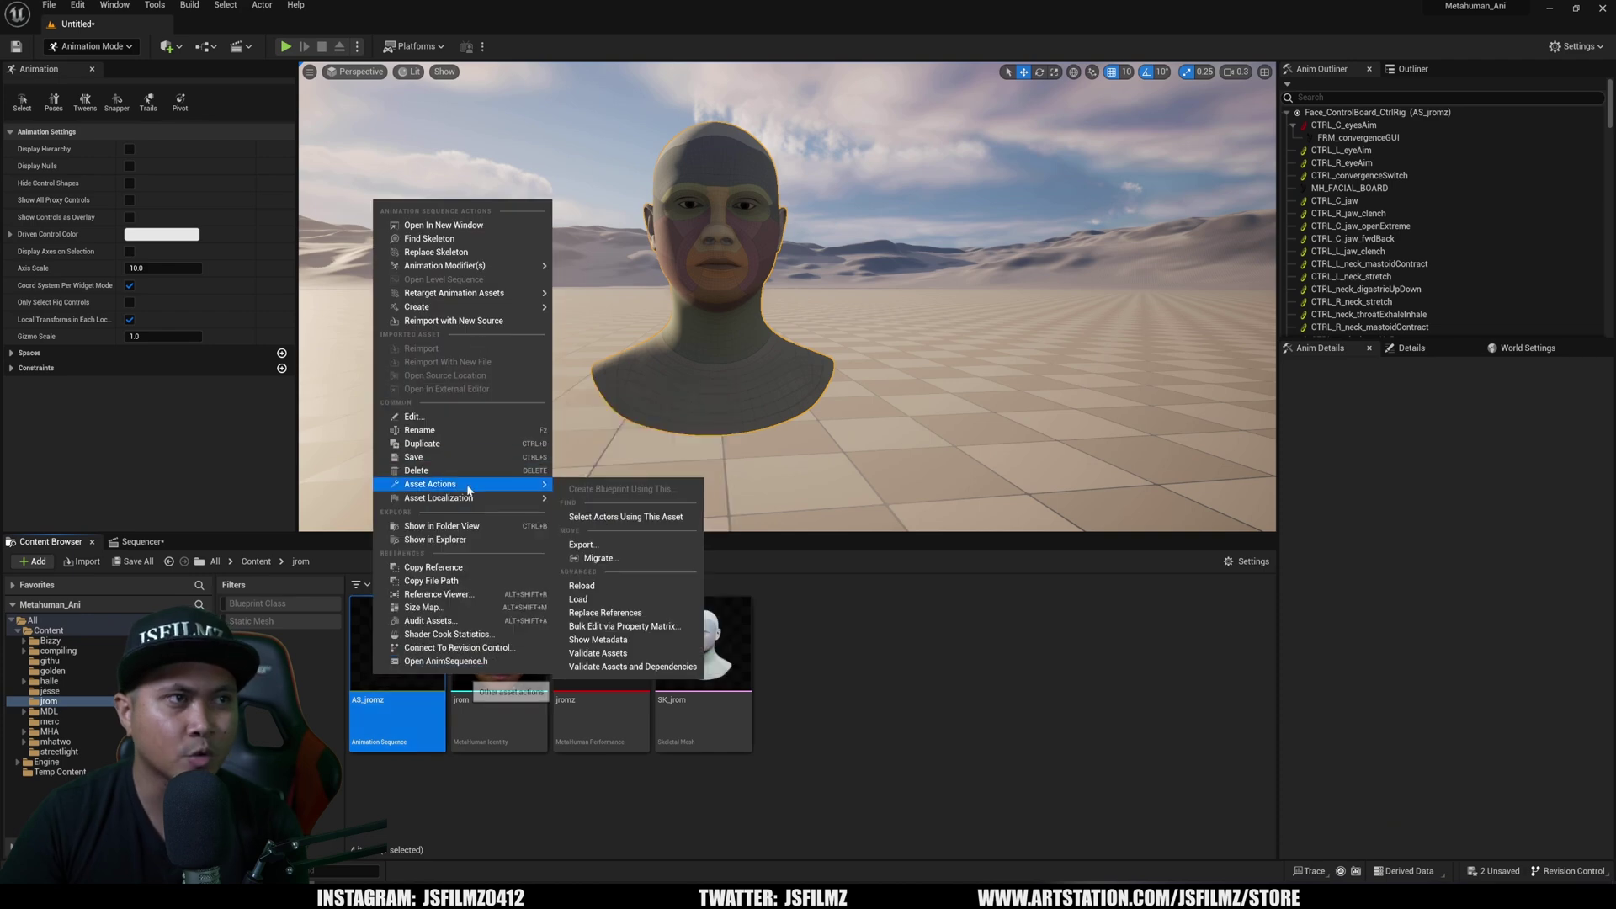
{"action": "left_click", "coordinate": [581, 547]}
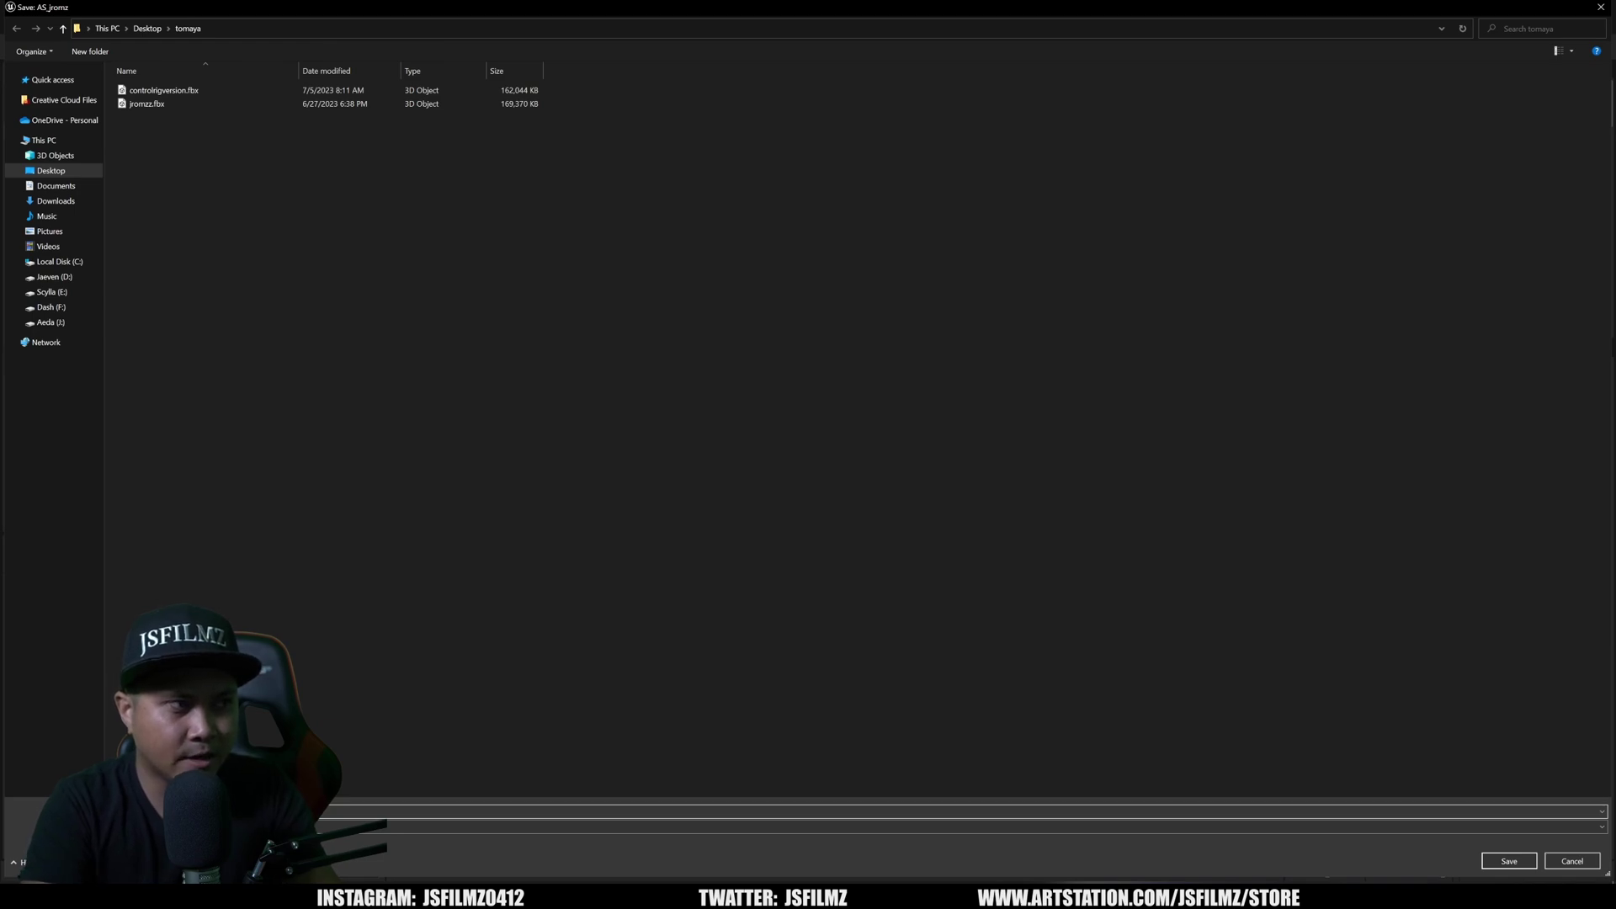
{"action": "left_click", "coordinate": [1494, 862]}
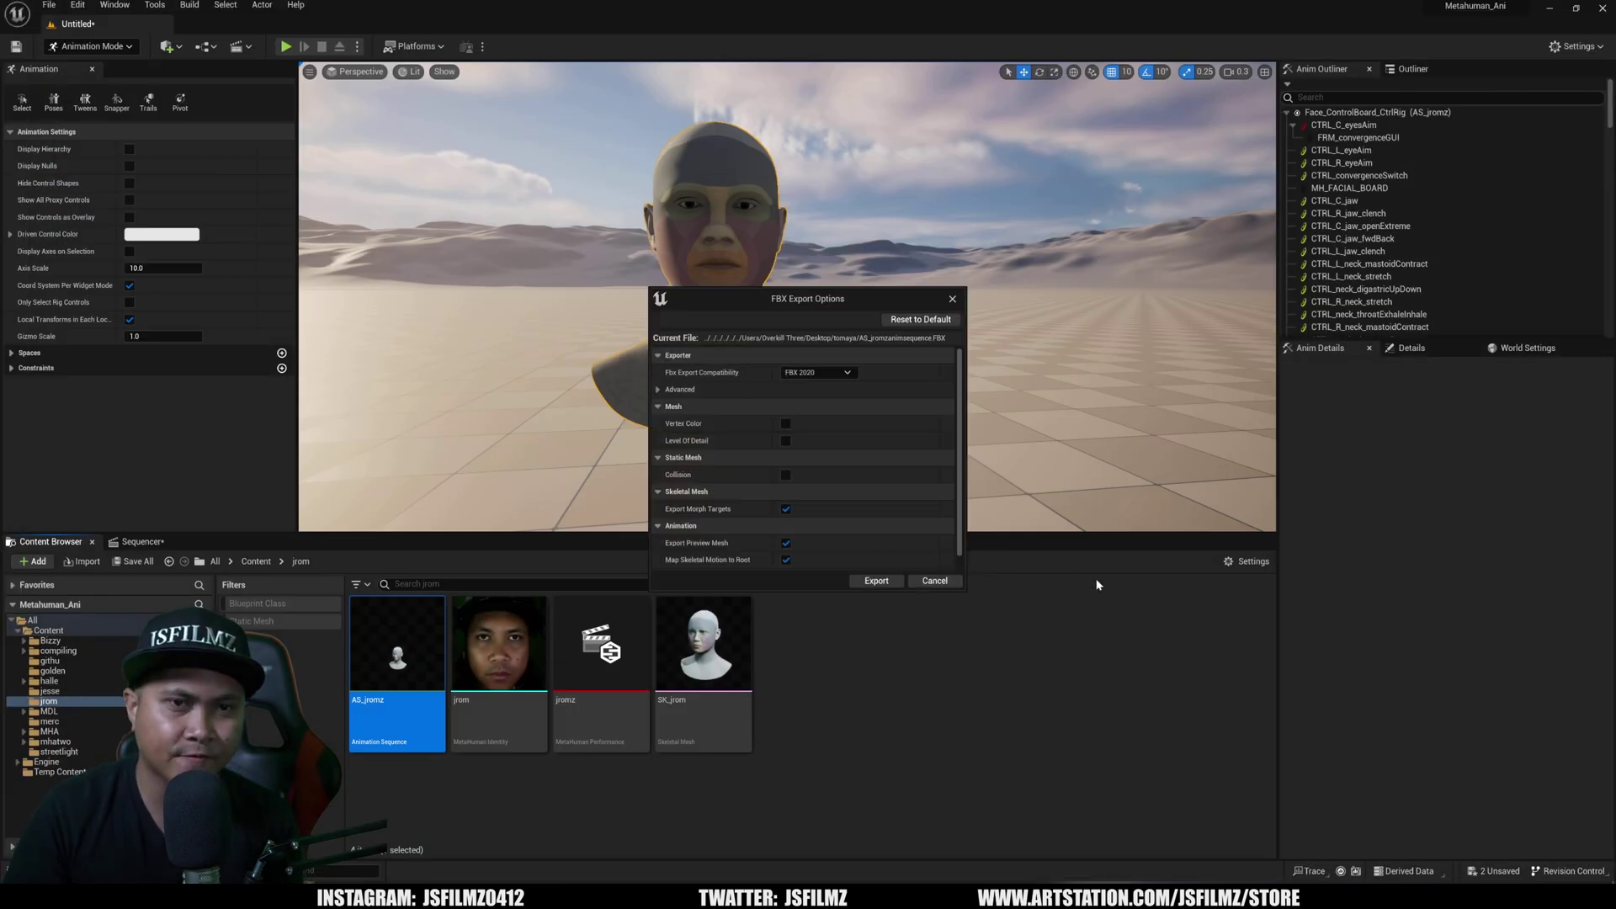
{"action": "left_click", "coordinate": [878, 583]}
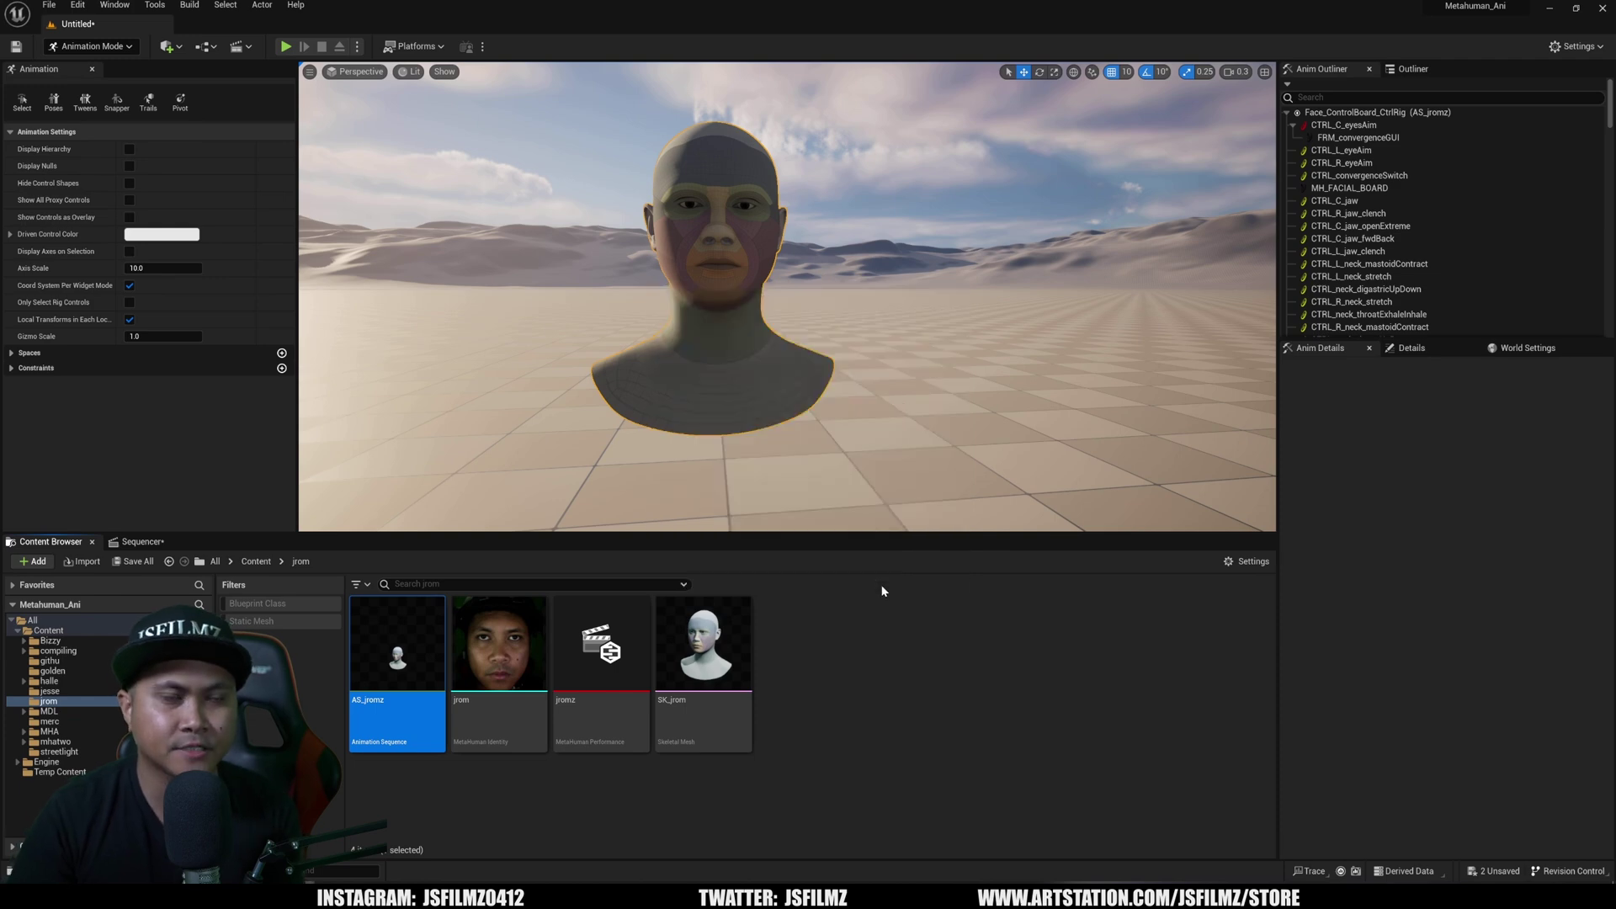
{"action": "left_click", "coordinate": [1601, 11]}
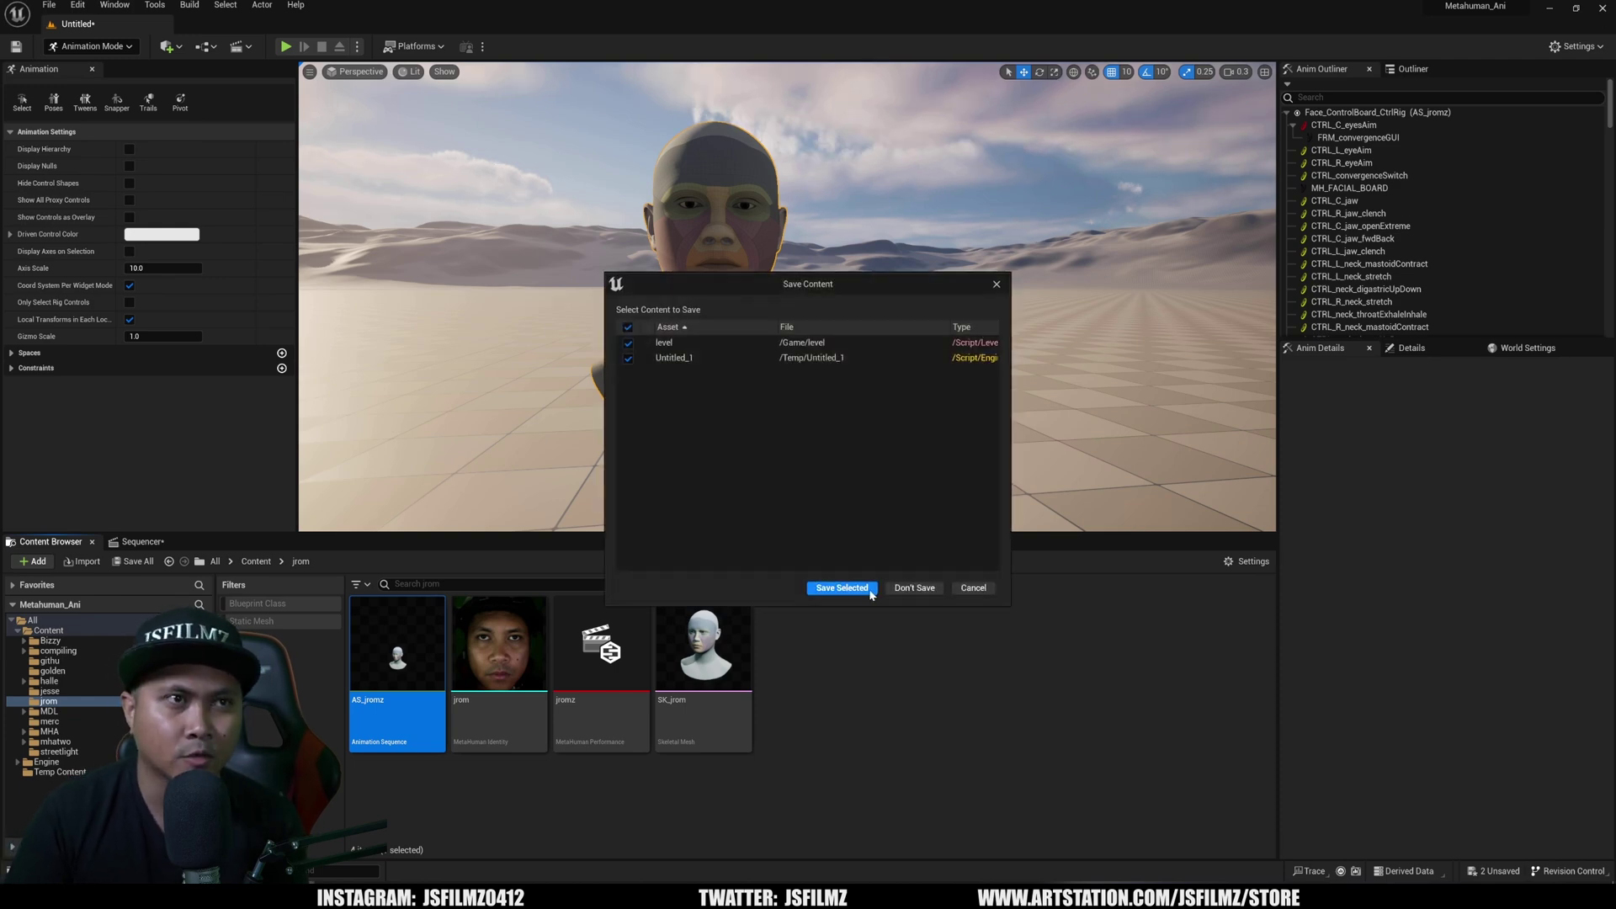
{"action": "left_click", "coordinate": [914, 583]}
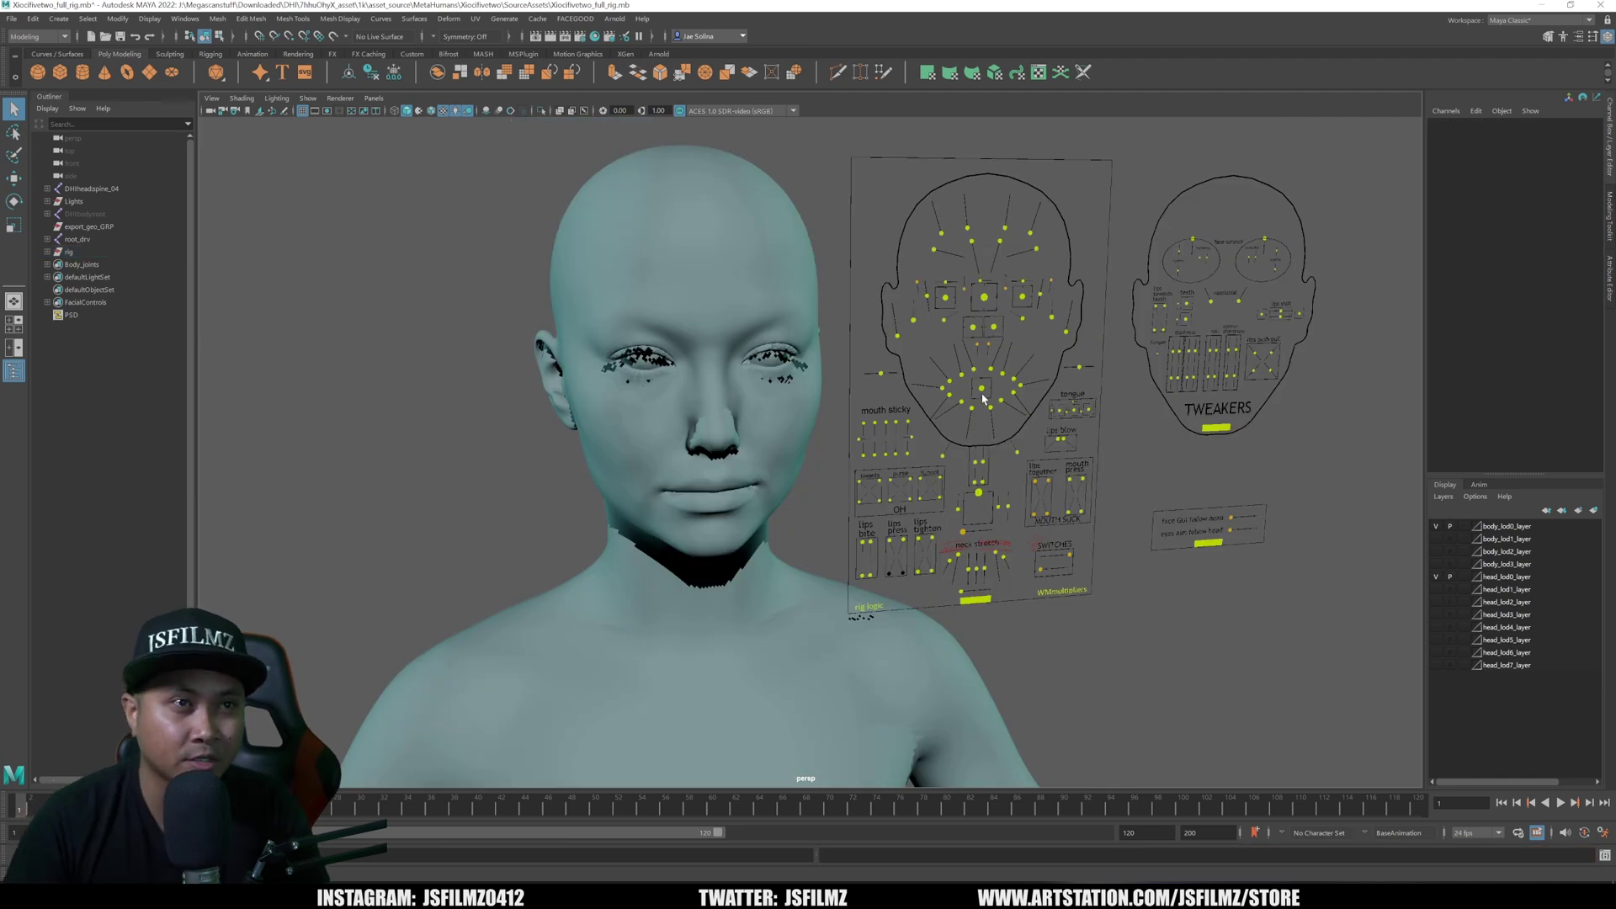
Test-move CTRL_C_mouth sideways, deselect it, and return to File Explorer's scripts folder
{"action": "left_click", "coordinate": [982, 392]}
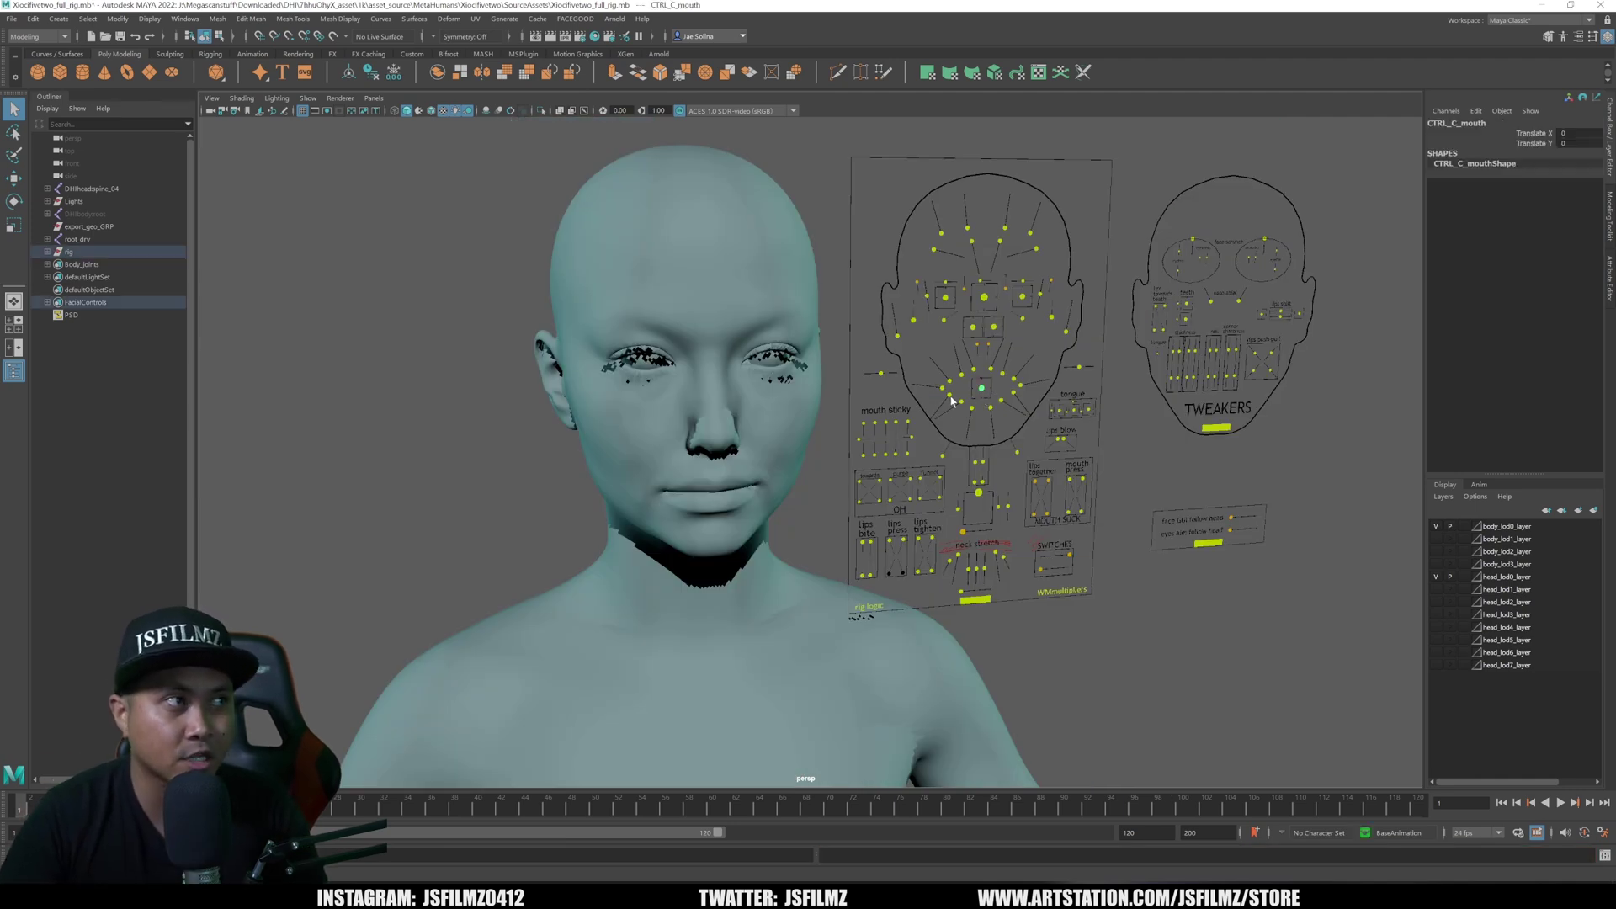
{"action": "key", "text": "w"}
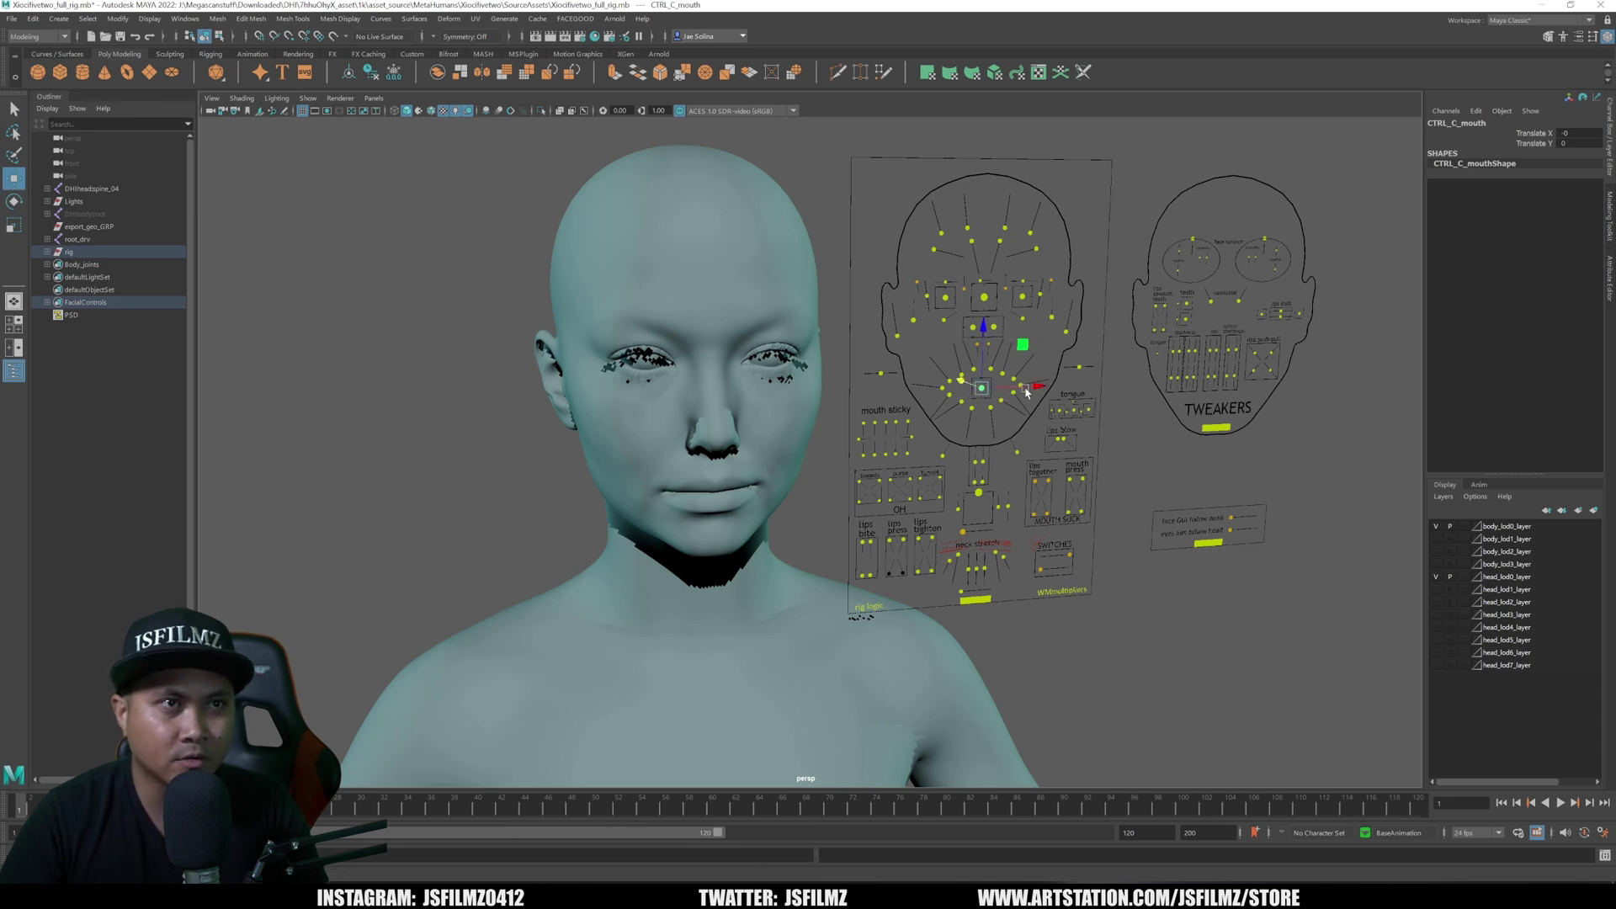
{"action": "left_click_drag", "start_coordinate": [1015, 391], "coordinate": [1036, 397]}
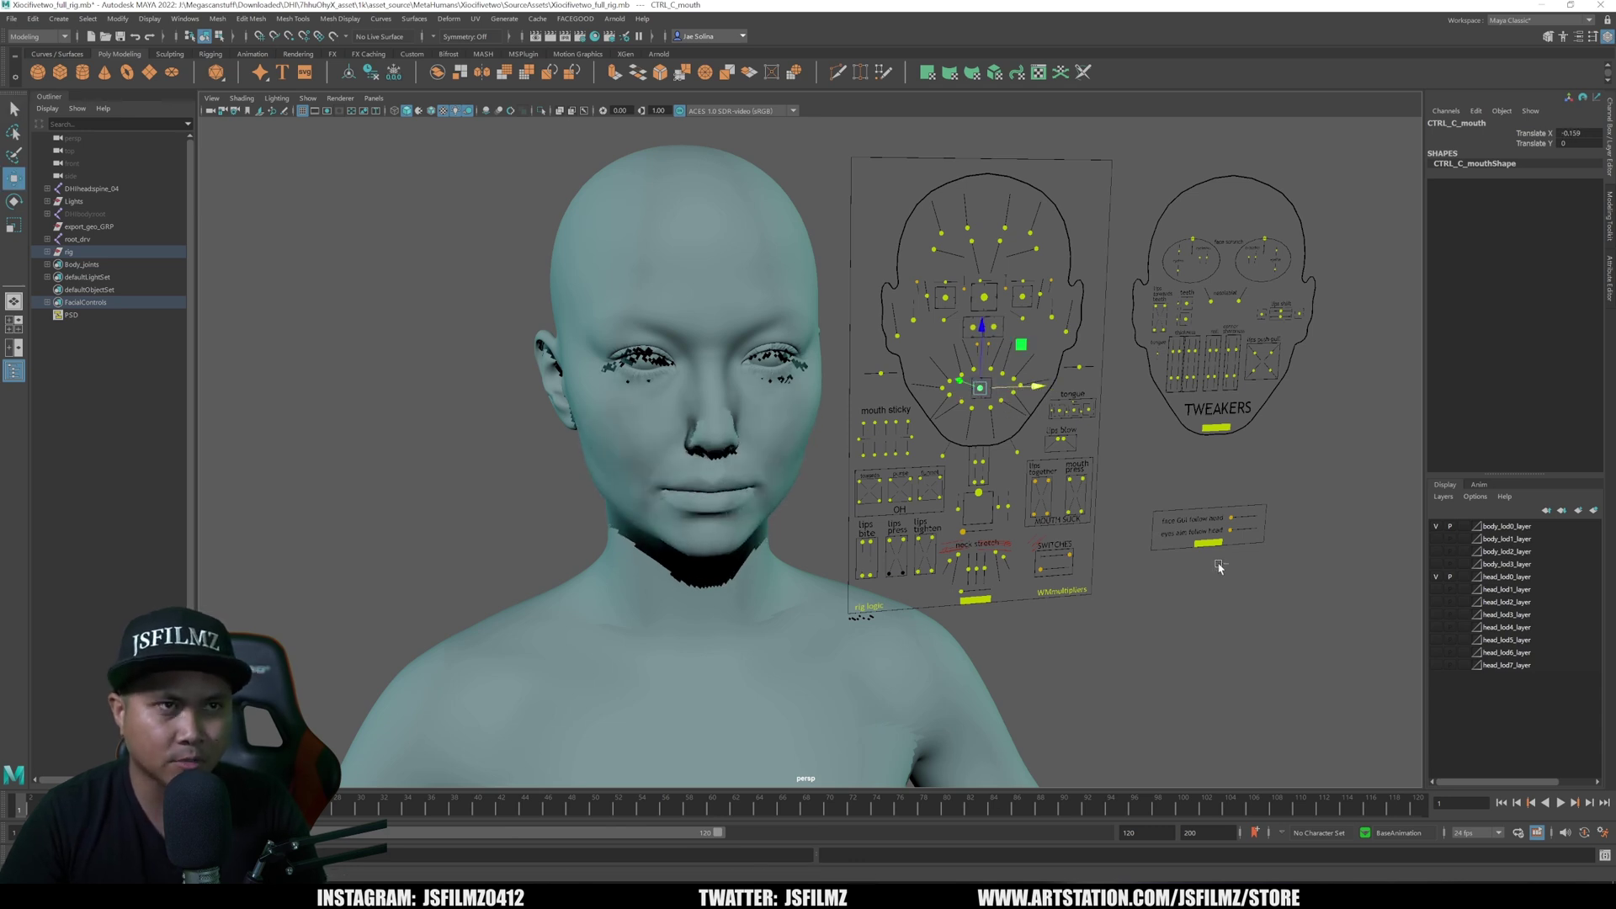
{"action": "left_click", "coordinate": [1213, 657]}
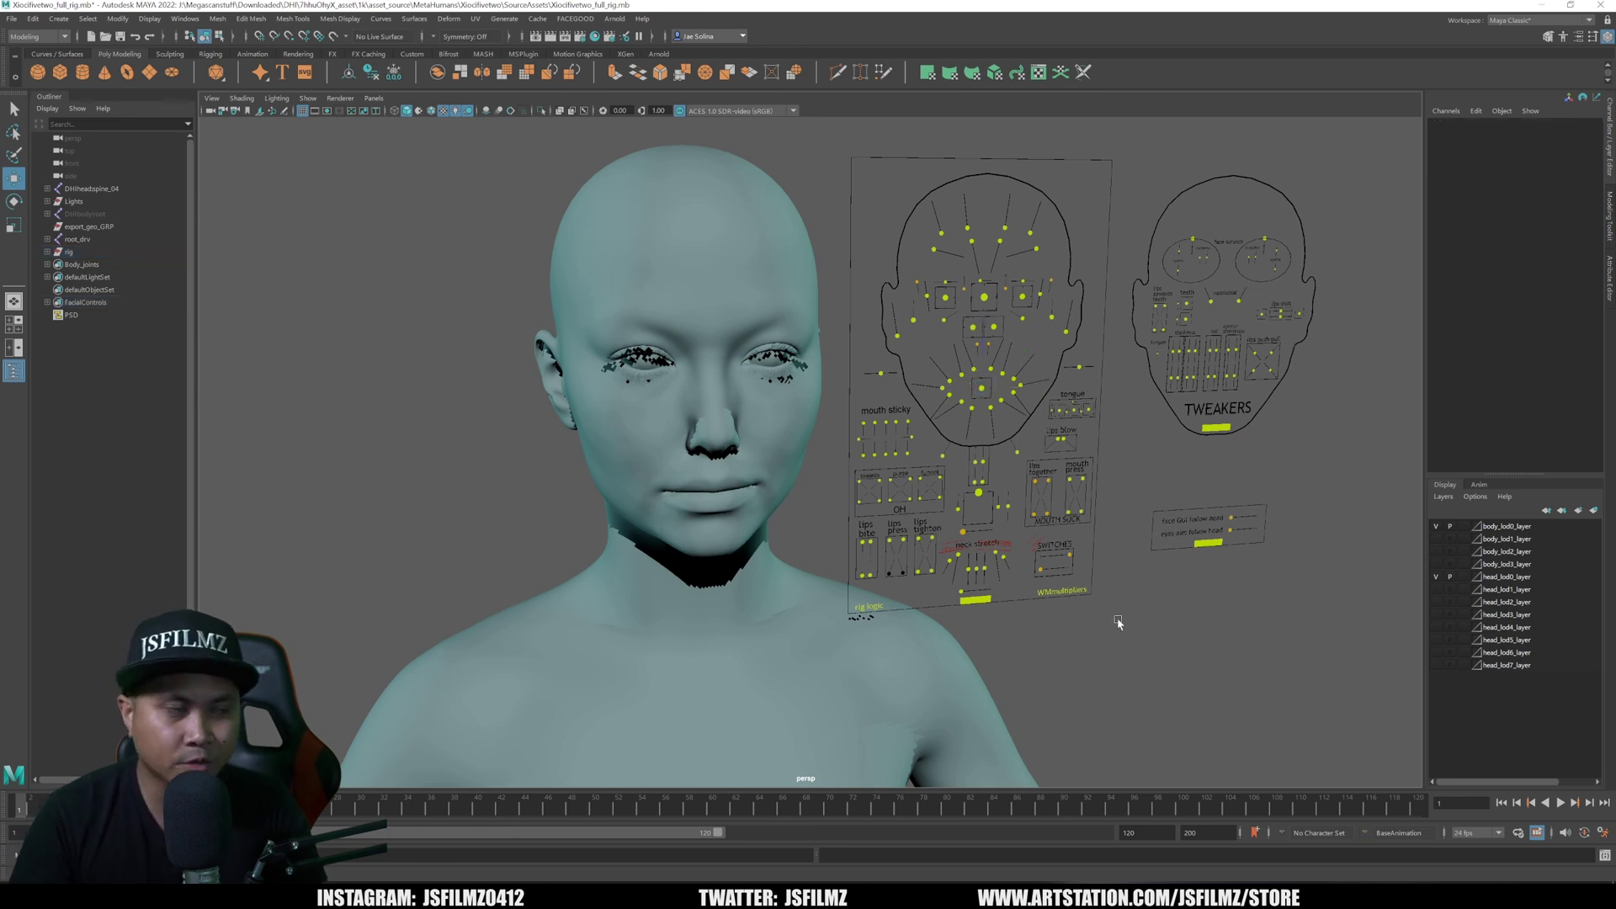
{"action": "key", "text": "alt+Tab"}
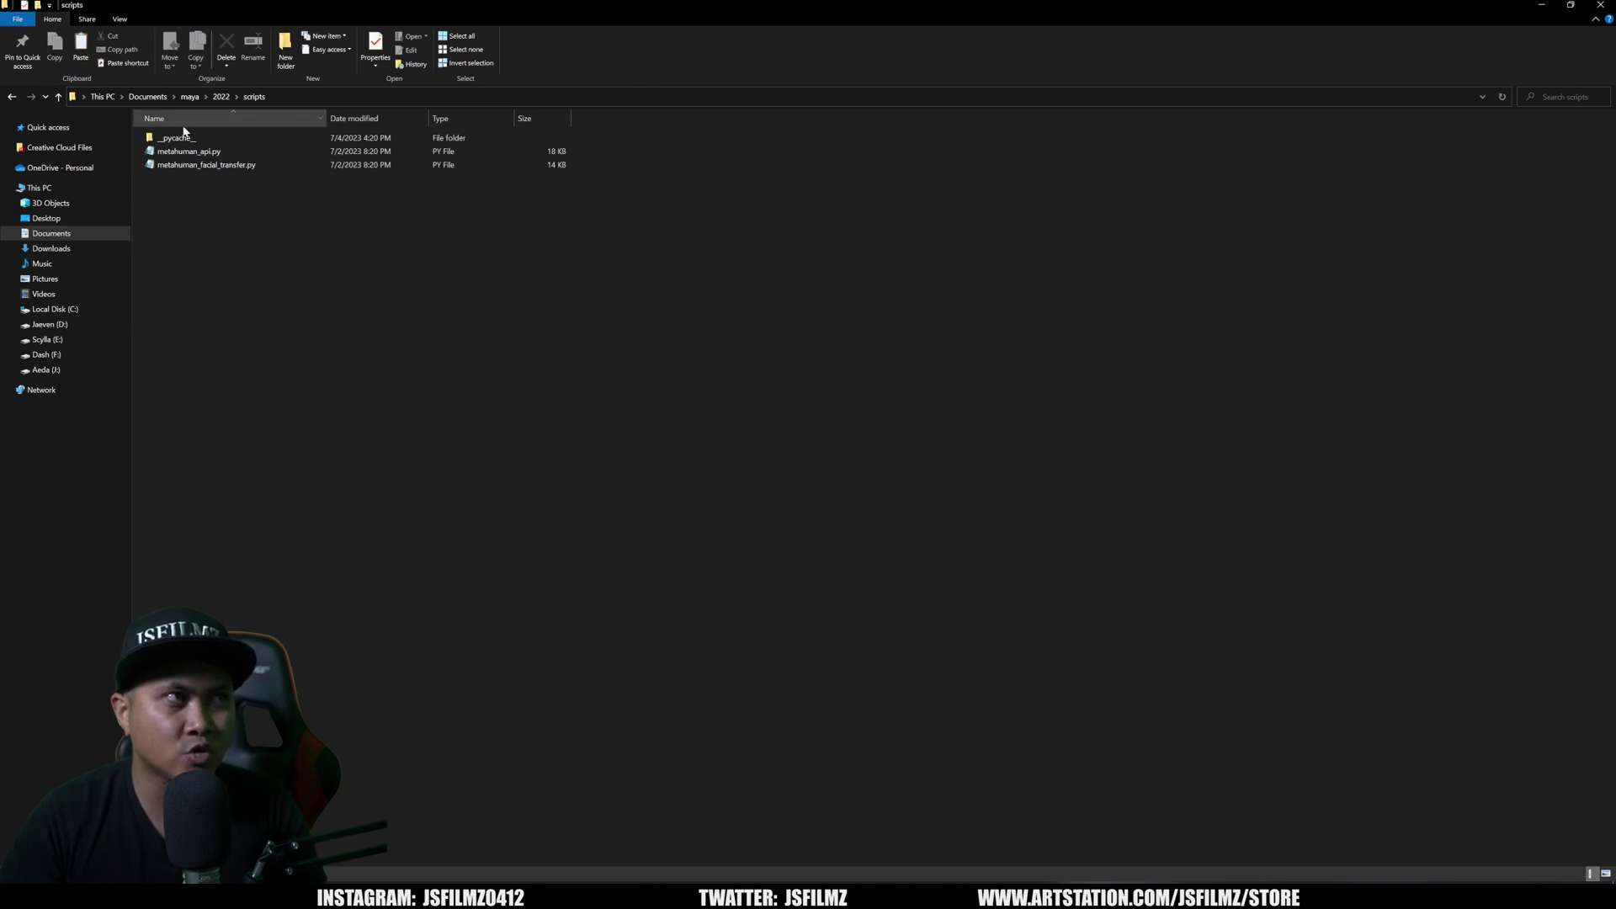
Open README.md from Downloads\metahuman_facial_transfer-main in Notepad
{"action": "left_click", "coordinate": [50, 248]}
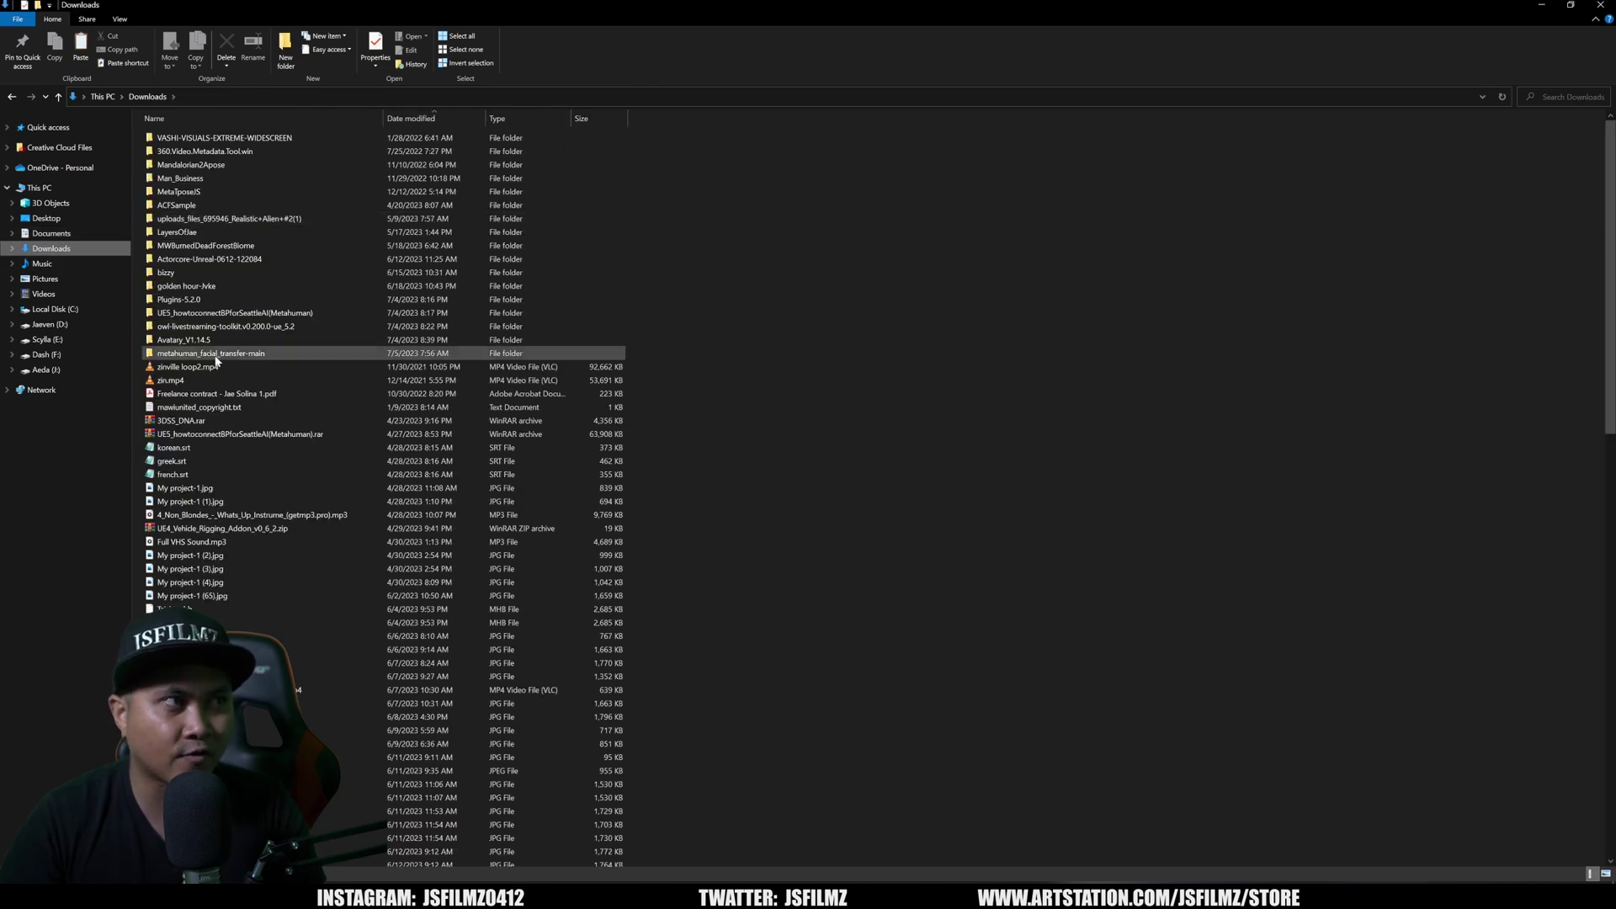
{"action": "double_click", "coordinate": [217, 357]}
{"action": "double_click", "coordinate": [202, 138]}
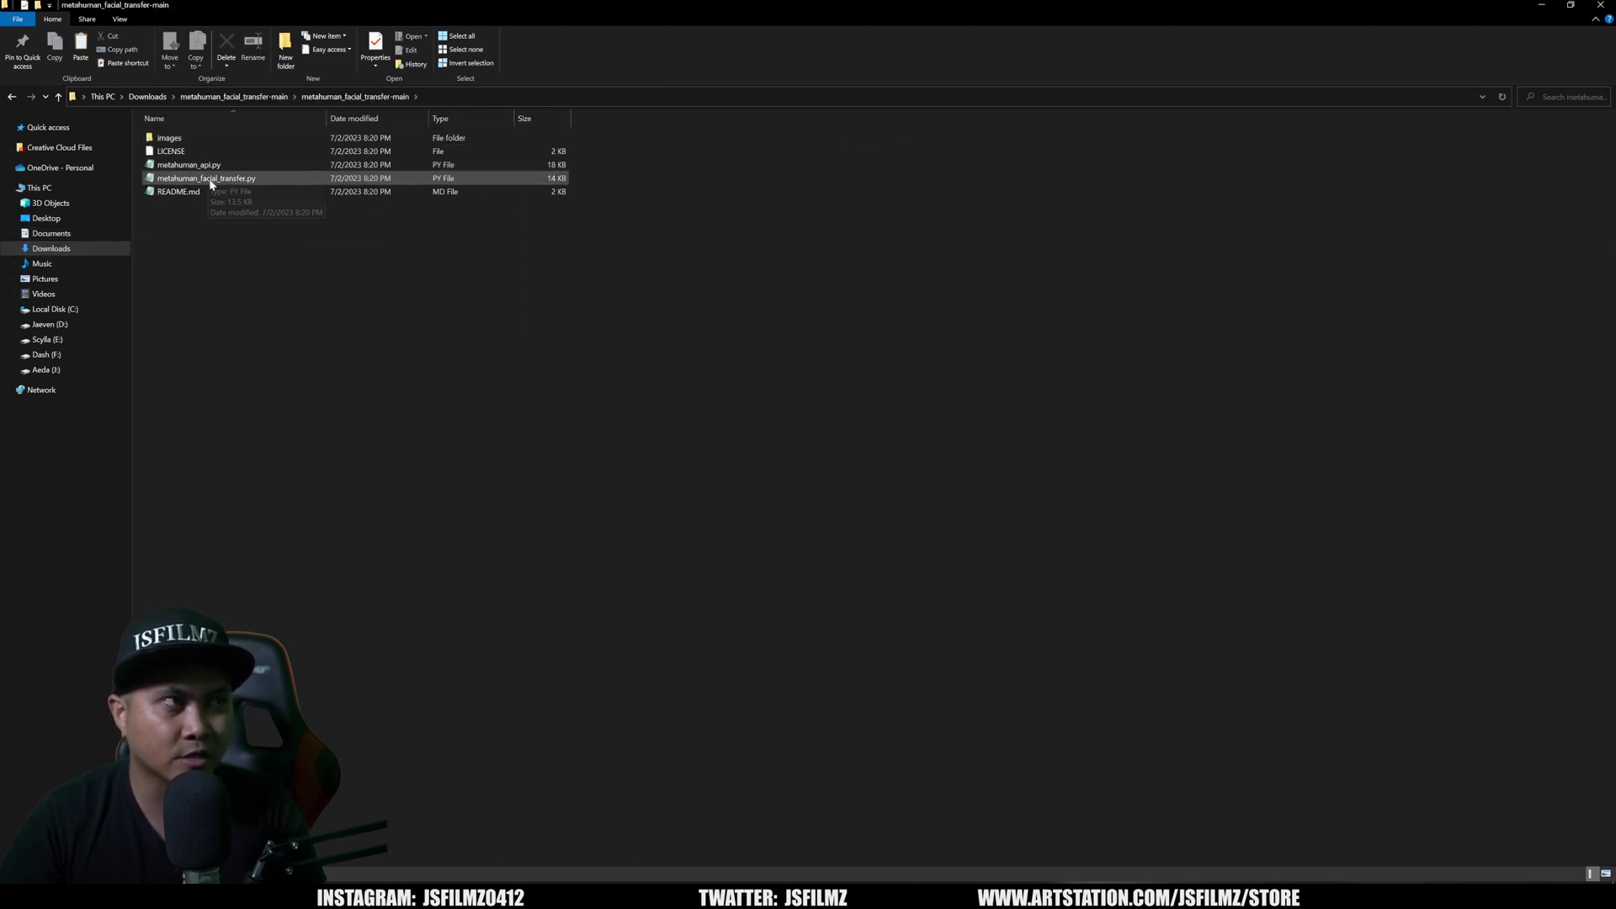
{"action": "double_click", "coordinate": [180, 192]}
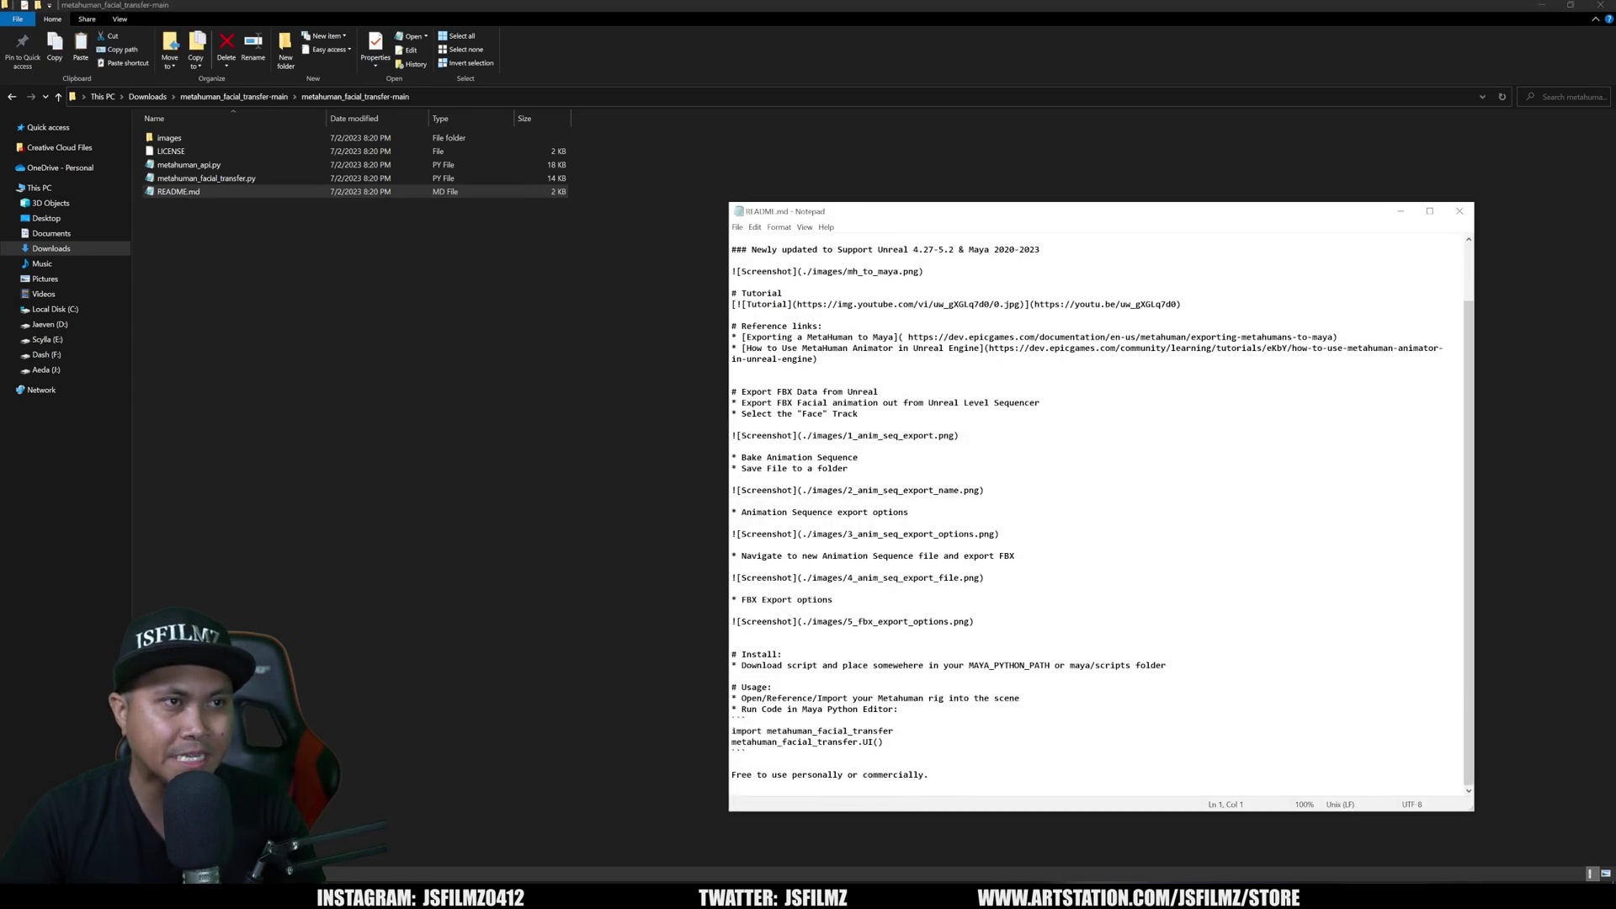
Copy the README's two Maya Python lines and minimize Notepad and File Explorer
{"action": "left_click_drag", "start_coordinate": [731, 731], "coordinate": [732, 752]}
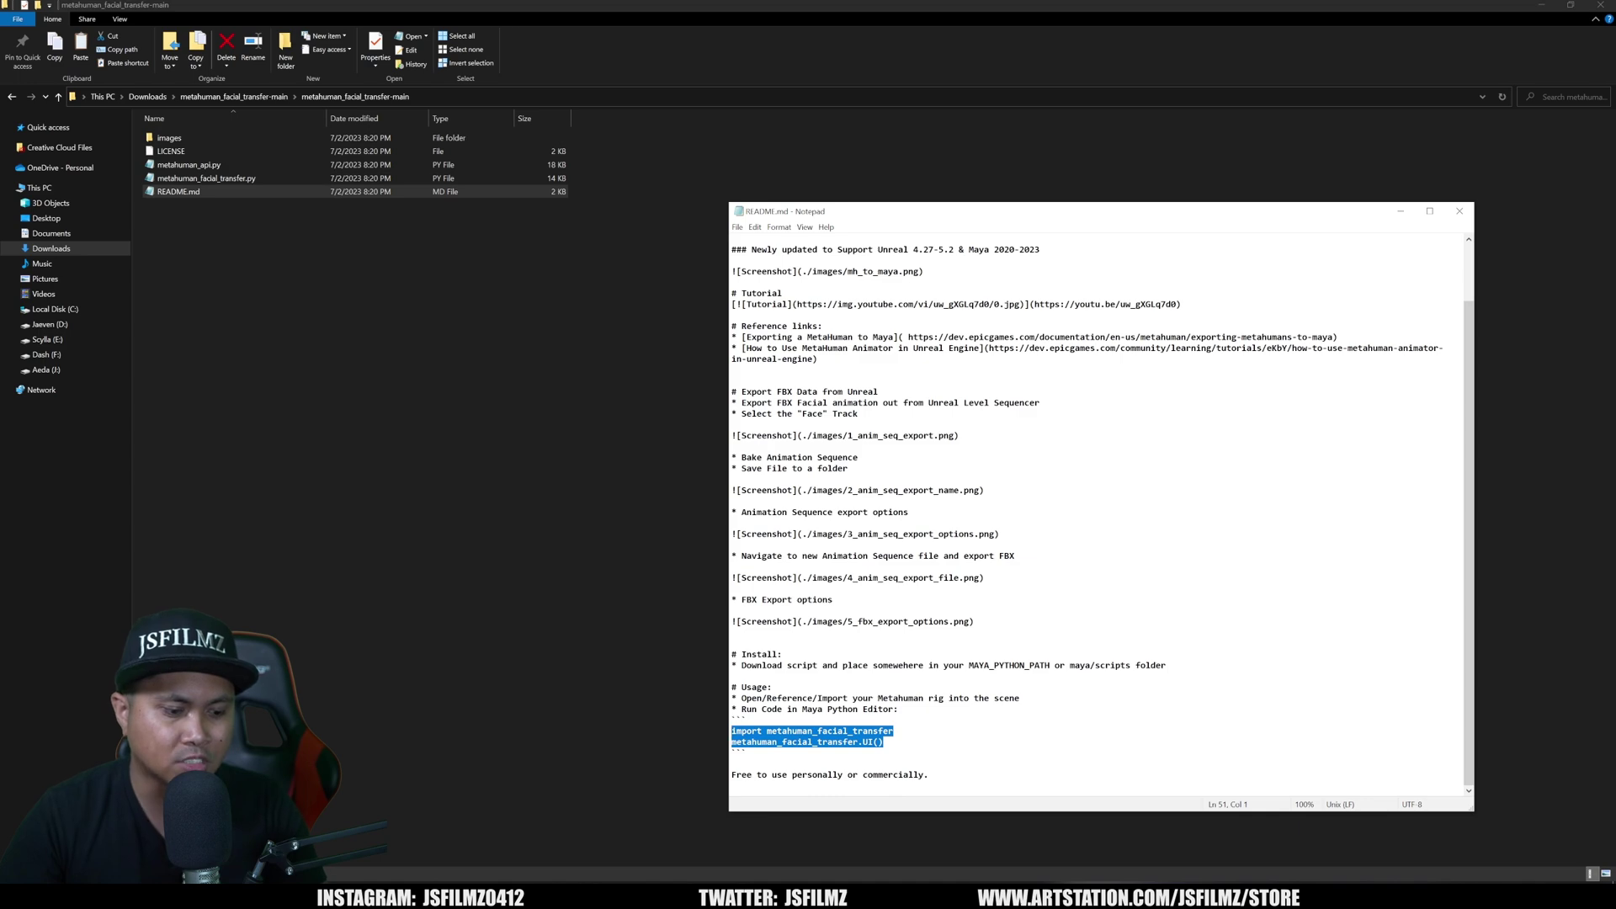
{"action": "key", "text": "ctrl+c"}
{"action": "left_click", "coordinate": [1400, 212]}
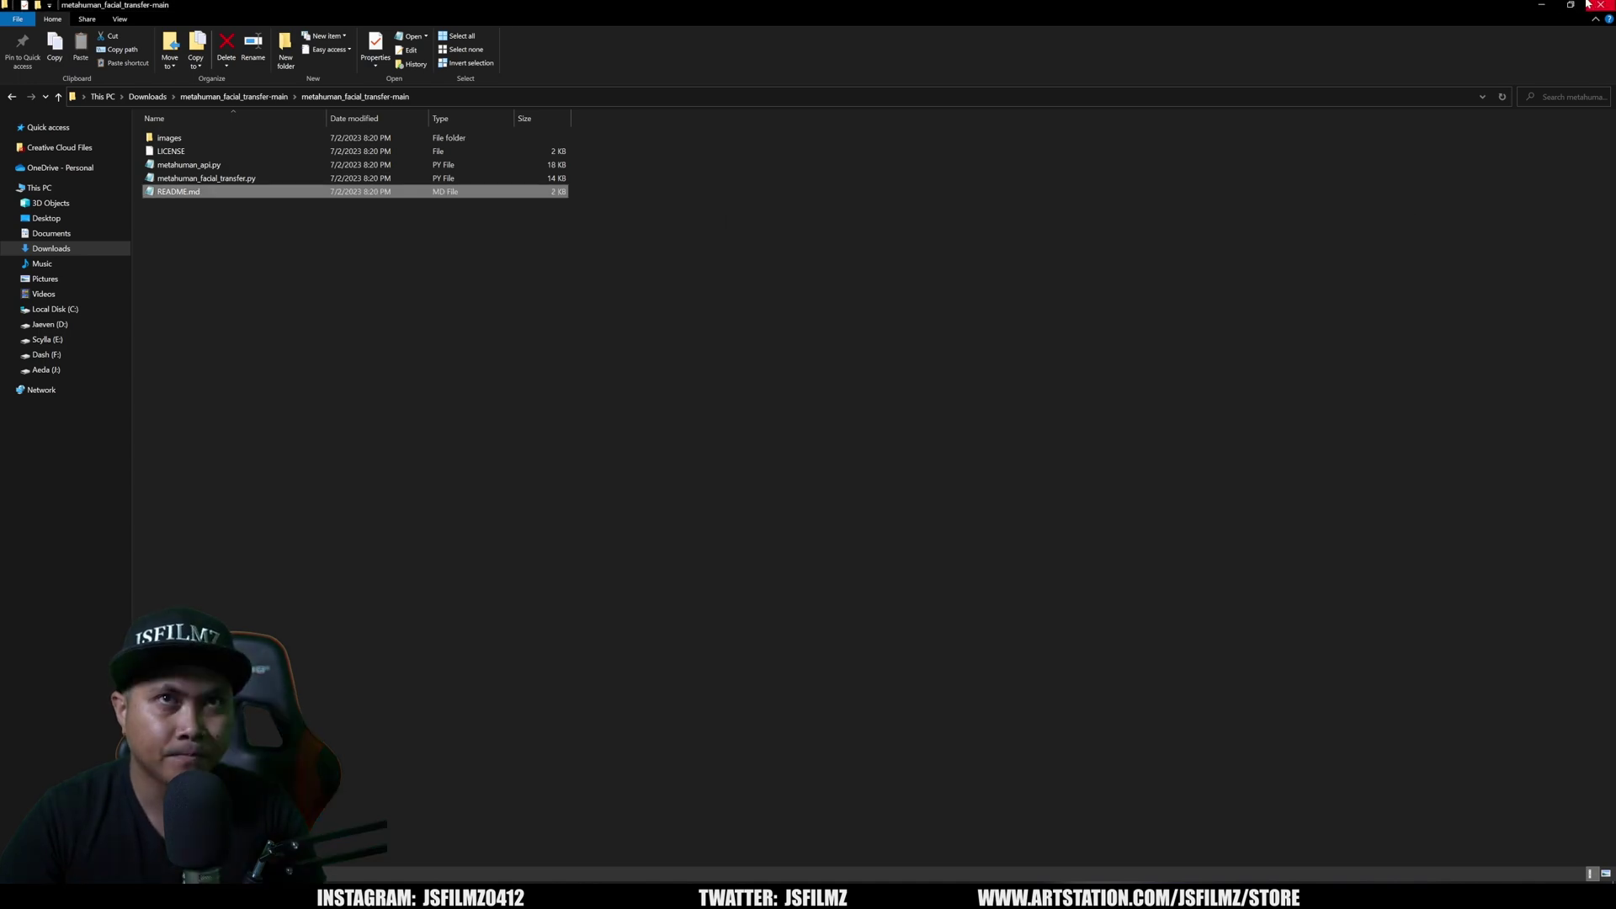
{"action": "left_click", "coordinate": [1543, 5]}
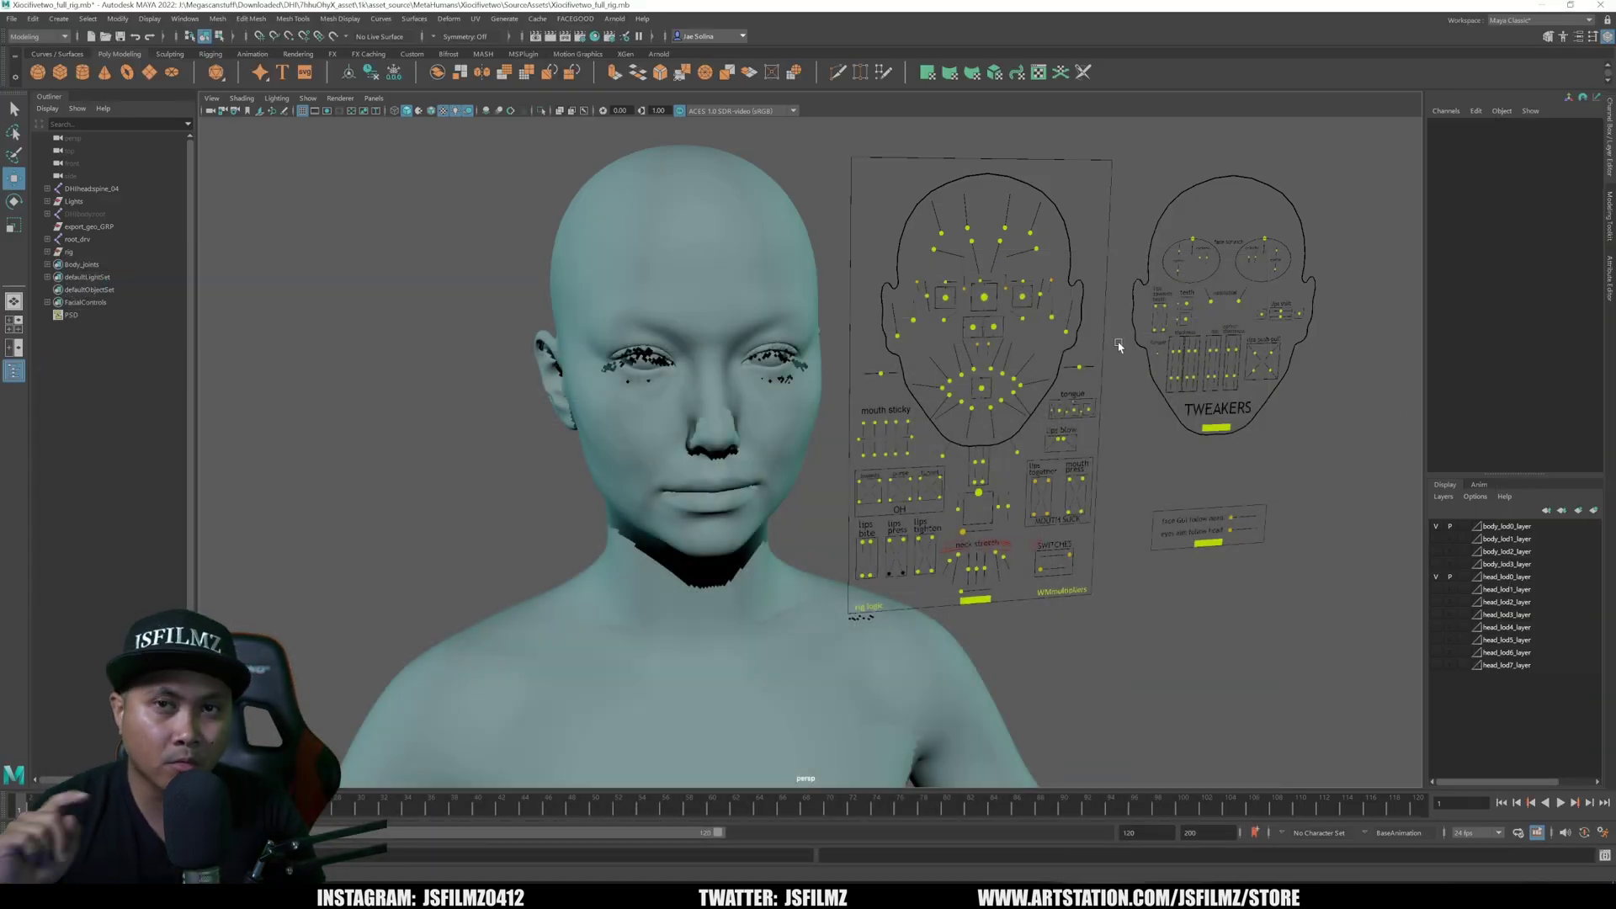
Paste the import code into the Script Editor and run it to launch the Metahuman Facial Tool
{"action": "left_click", "coordinate": [1605, 862]}
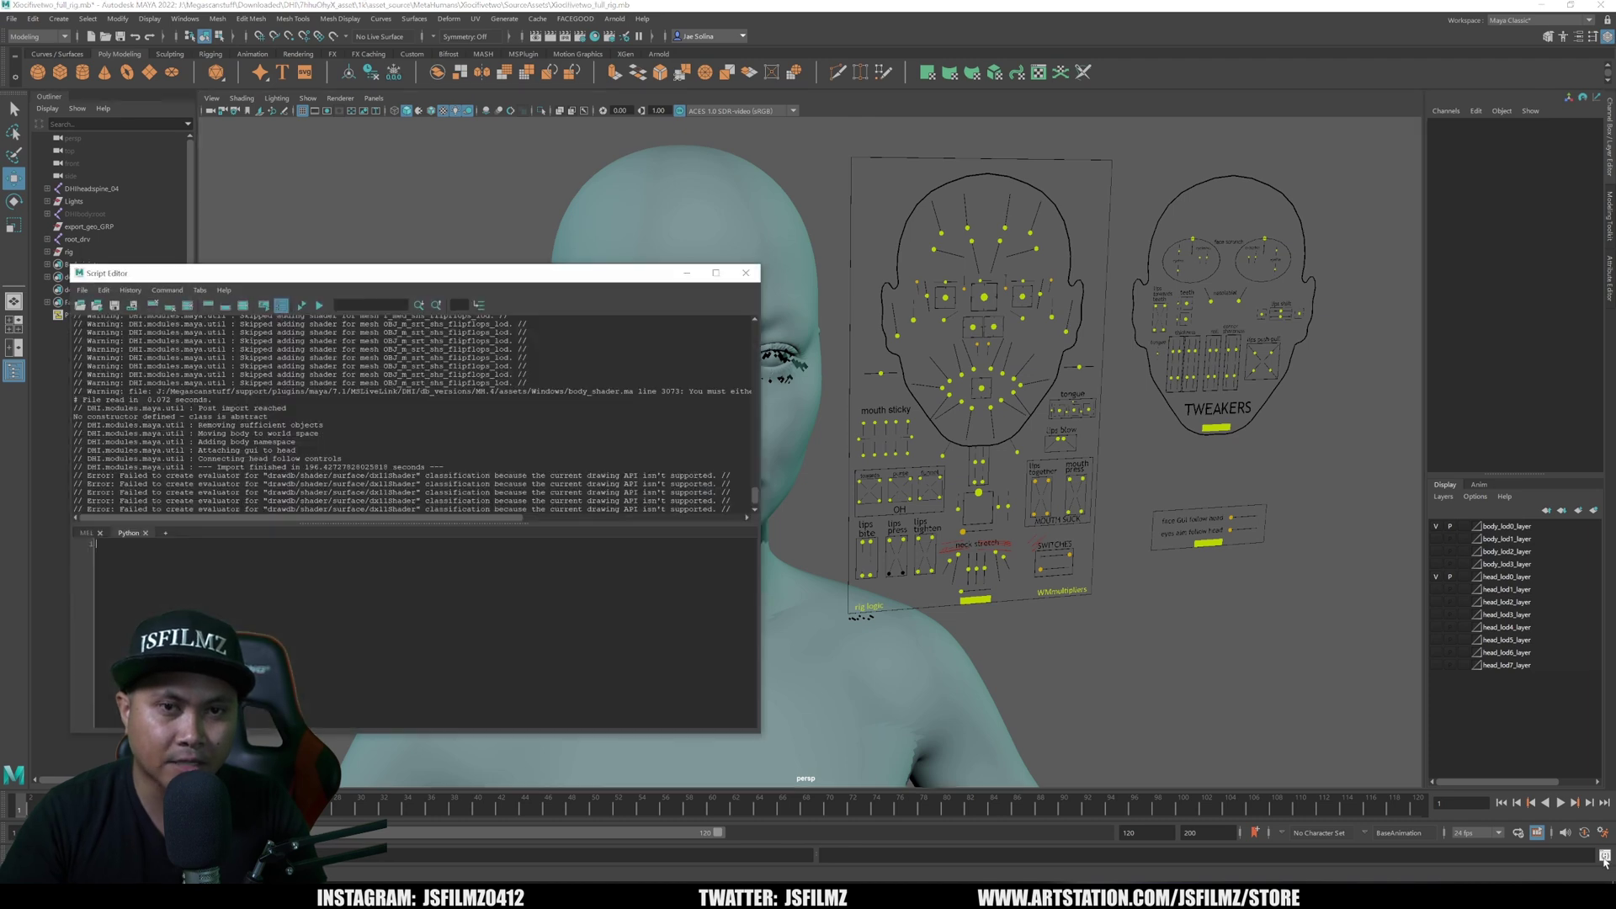
{"action": "mouse_move", "coordinate": [127, 274]}
{"action": "left_mouse_down"}
{"action": "mouse_move", "coordinate": [185, 303]}
{"action": "mouse_move", "coordinate": [152, 289]}
{"action": "left_mouse_up"}
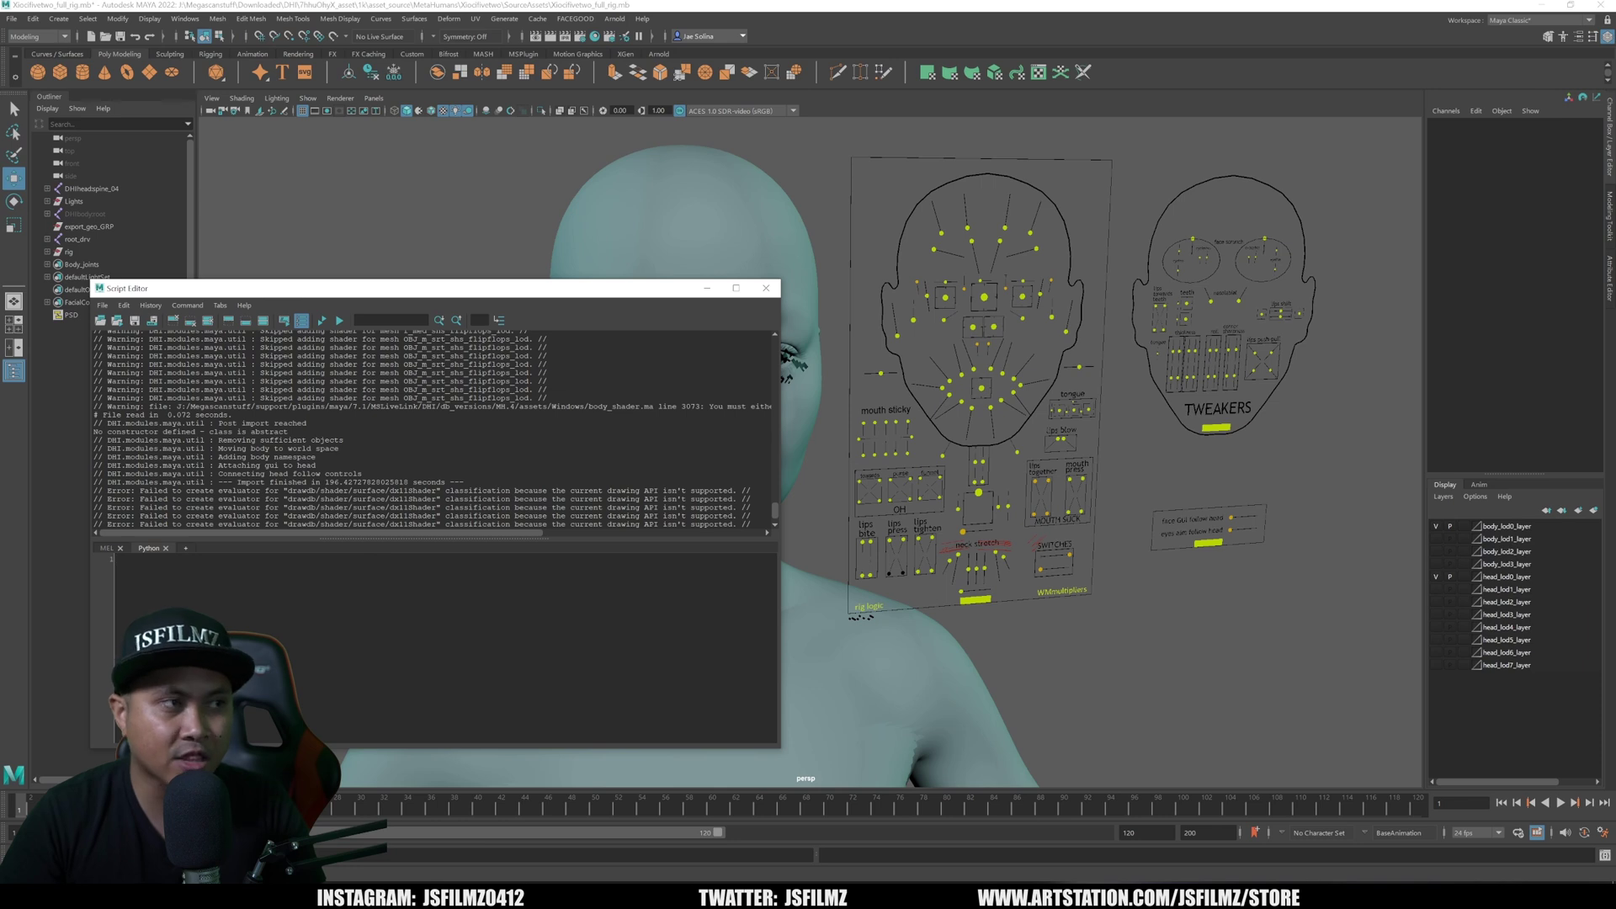
{"action": "key", "text": "ctrl+v"}
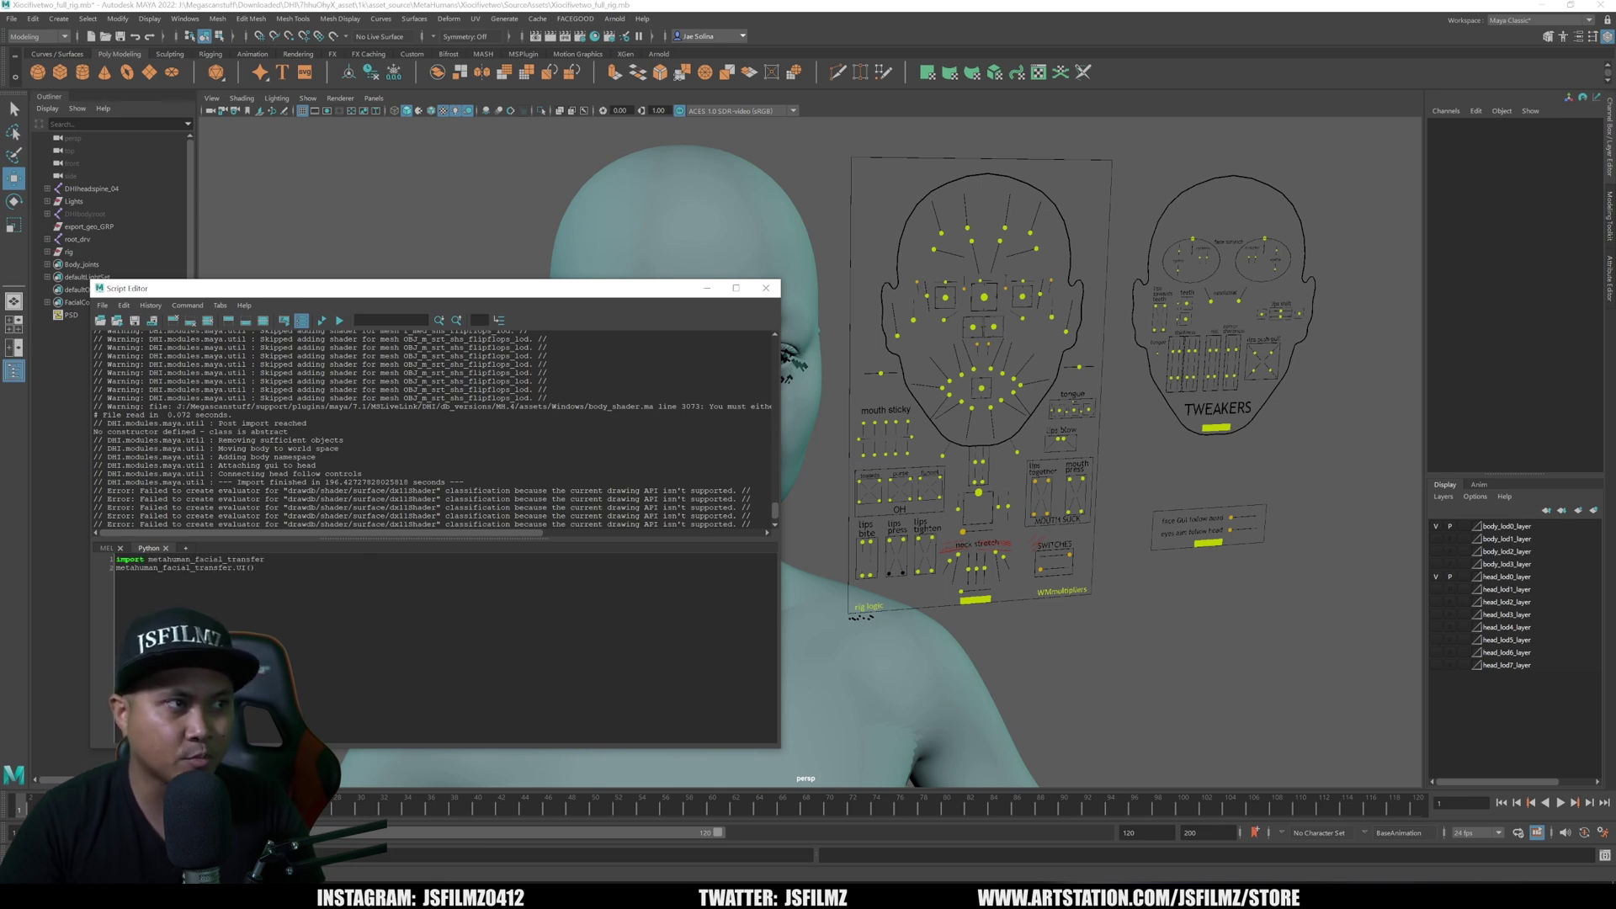
{"action": "left_click", "coordinate": [339, 320]}
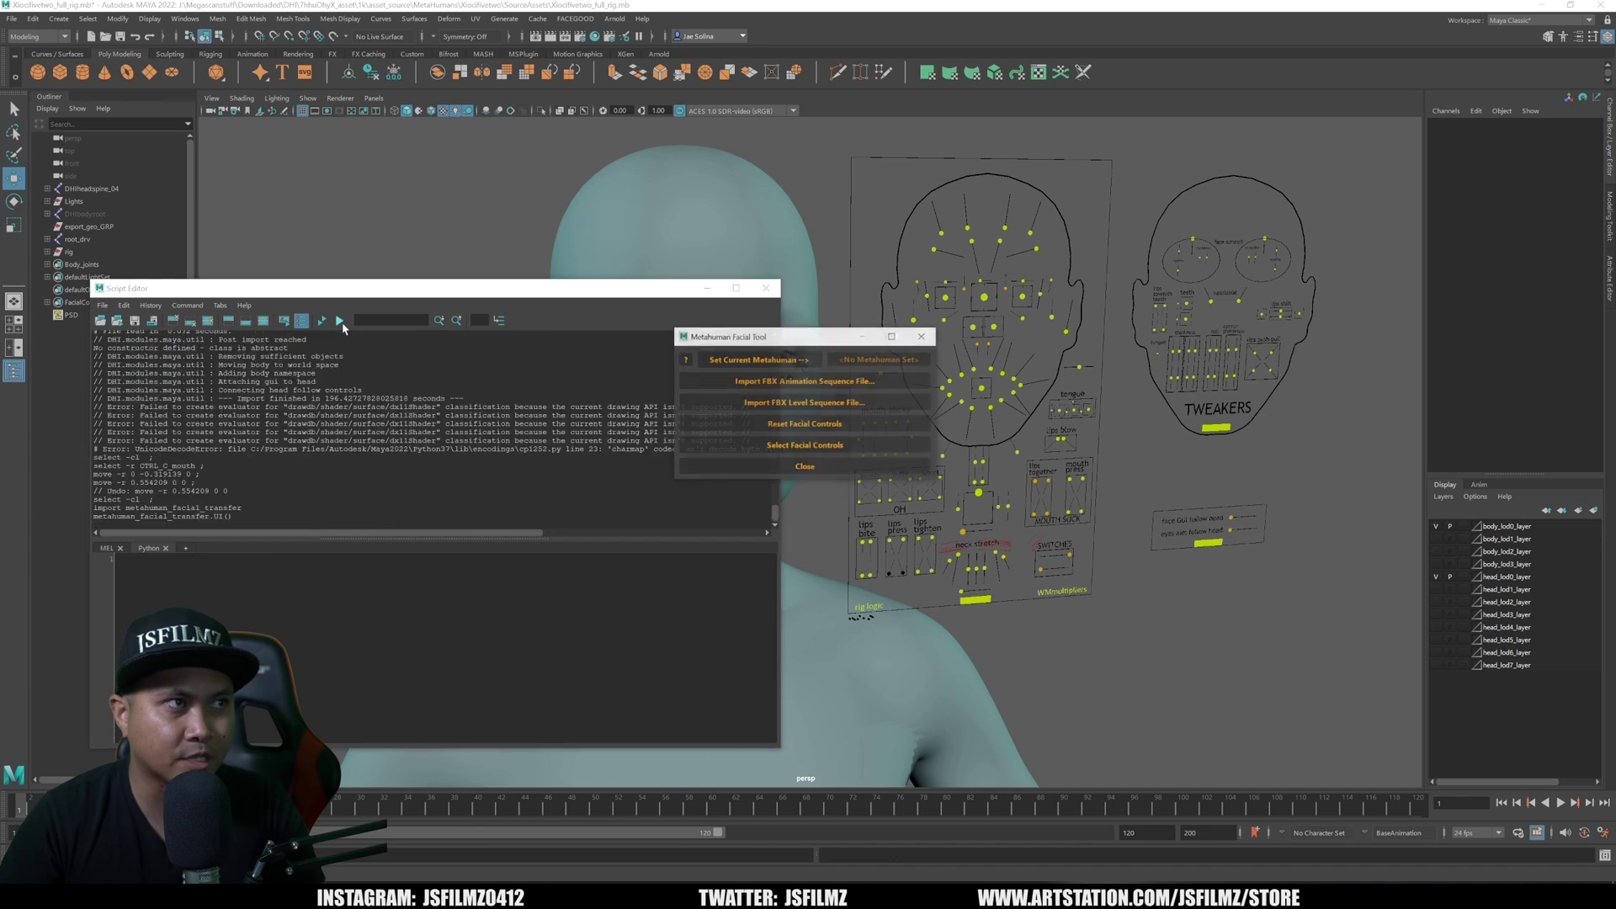
{"action": "left_click", "coordinate": [707, 288]}
Move the tool aside, select CTRL_C_mouth, and set Xiocifivetwo as current MetaHuman
{"action": "left_click_drag", "start_coordinate": [766, 336], "coordinate": [1263, 607]}
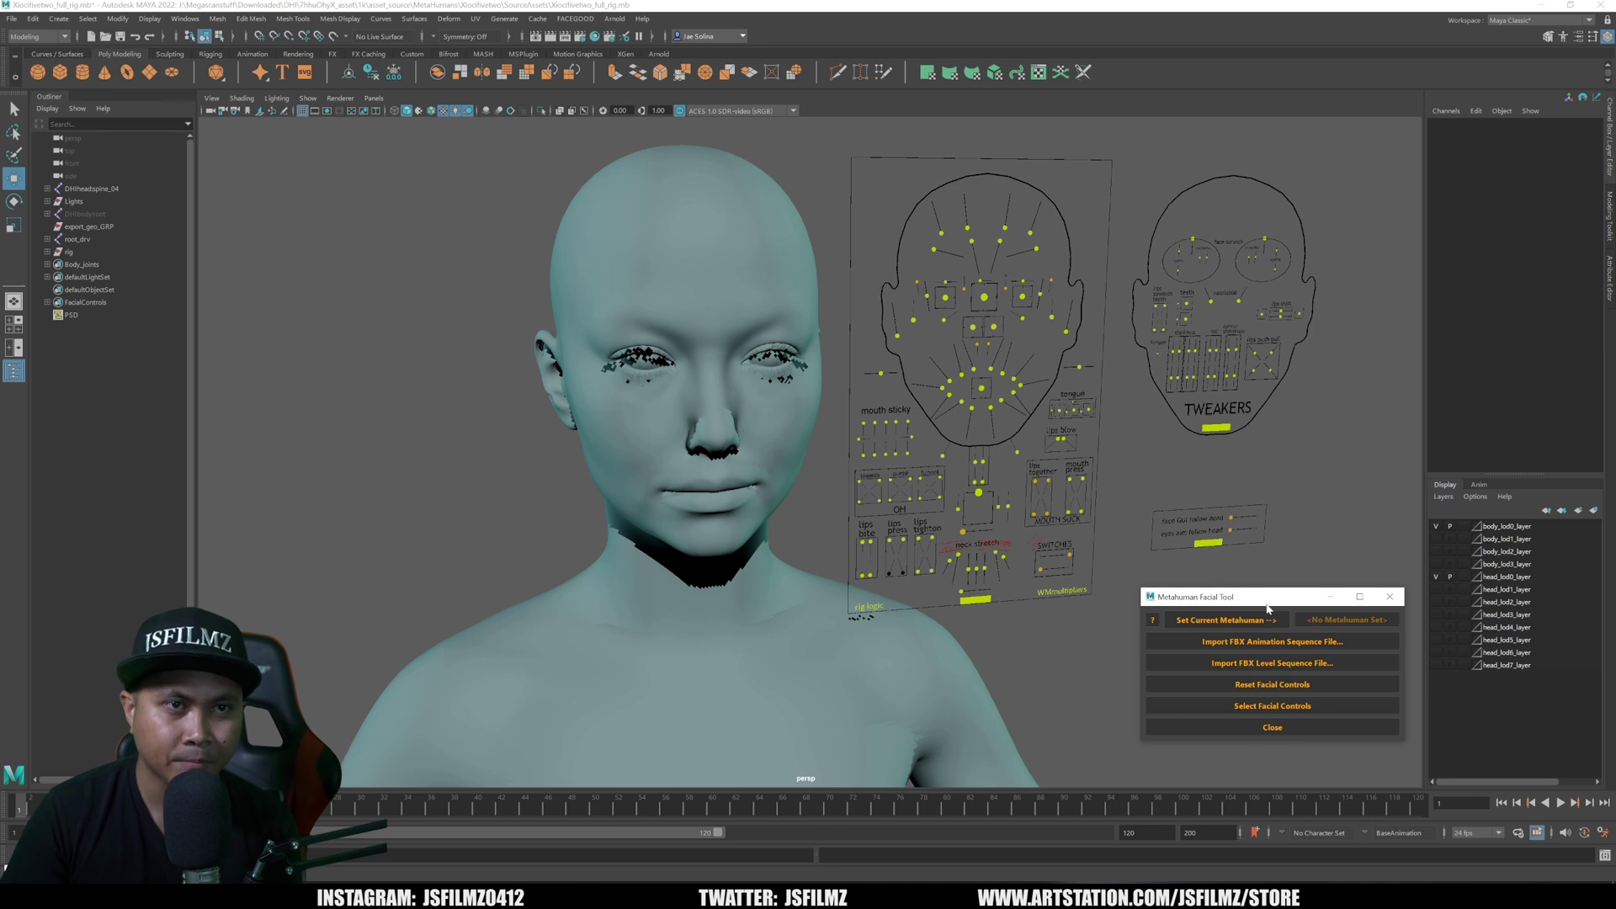
{"action": "left_click", "coordinate": [982, 389]}
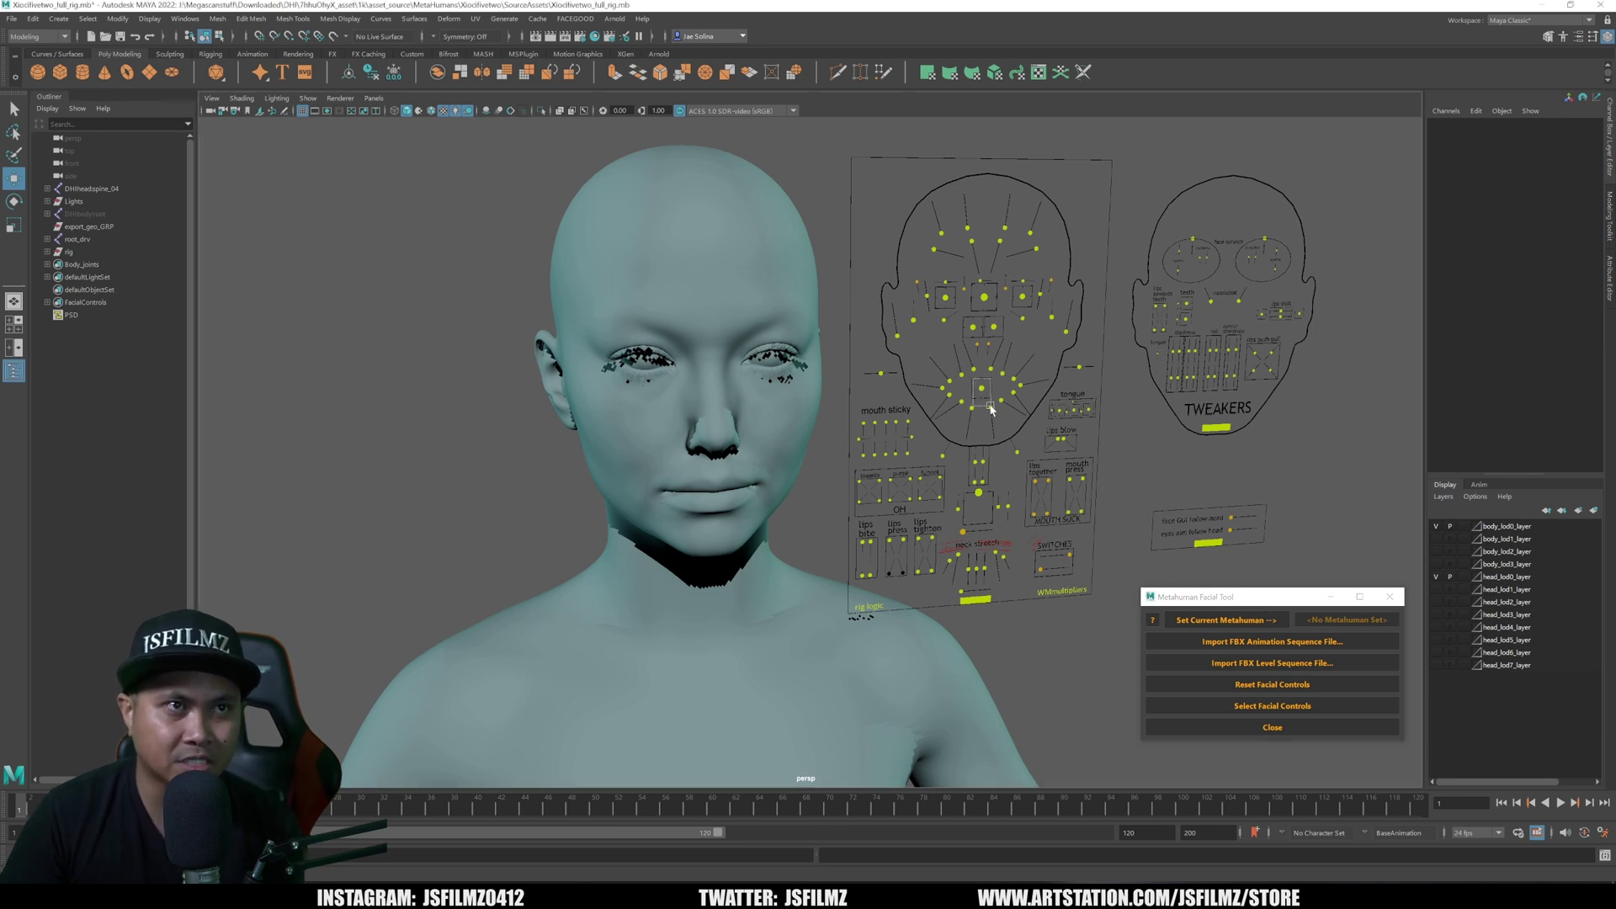
{"action": "left_click", "coordinate": [1213, 620]}
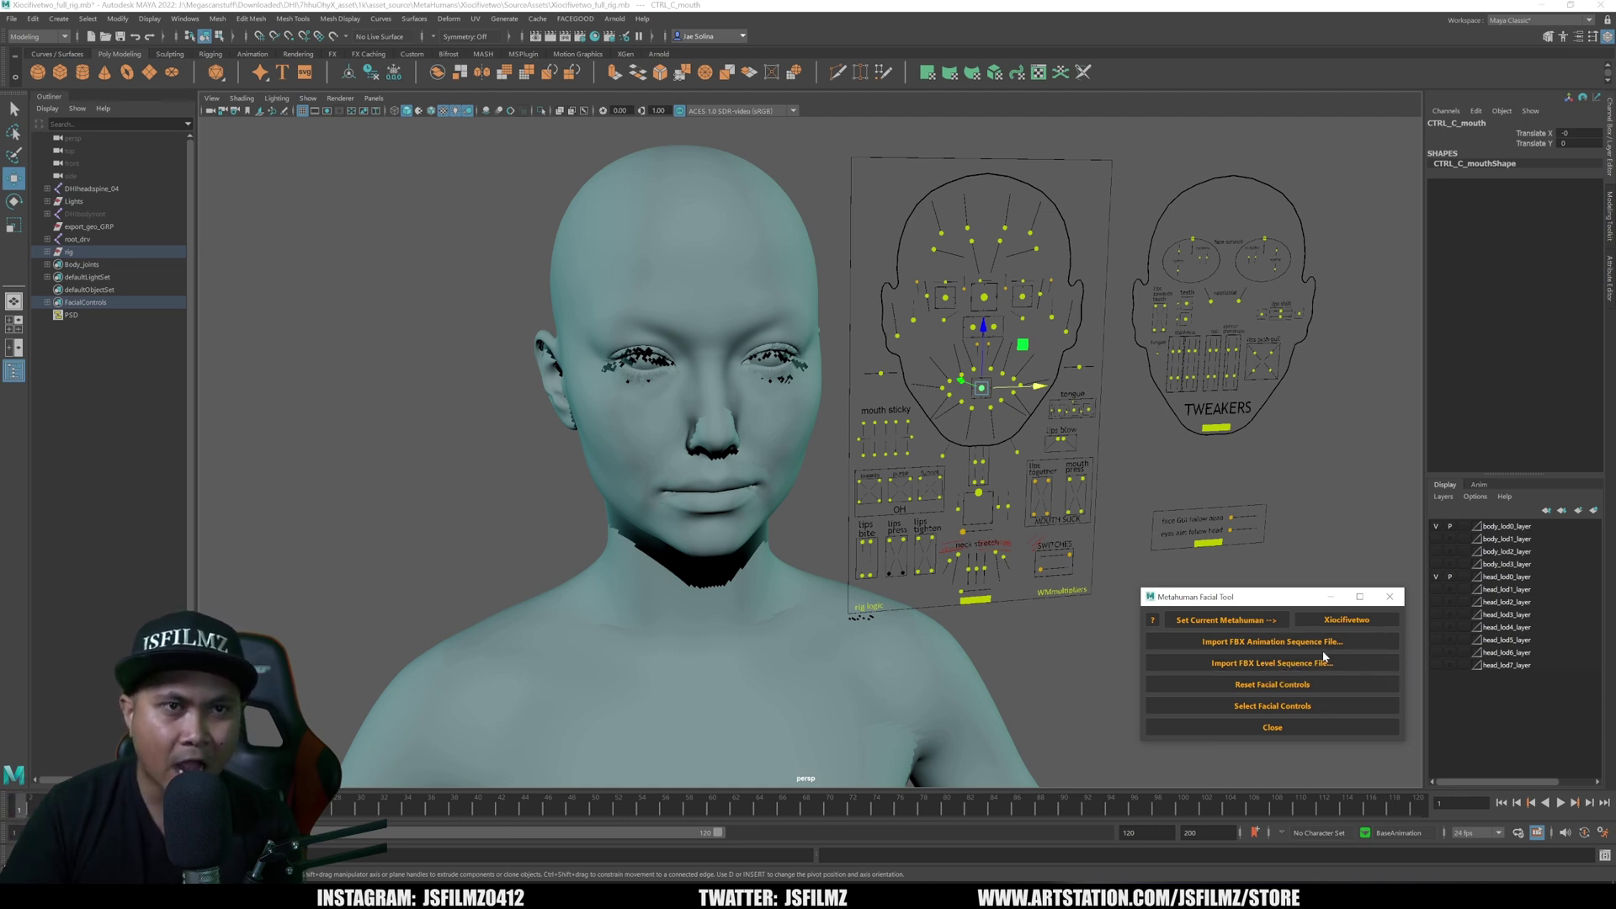
Import Desktop\tomaya\controlrigversion.fbx as an FBX level sequence onto the face board
{"action": "left_click", "coordinate": [1195, 662]}
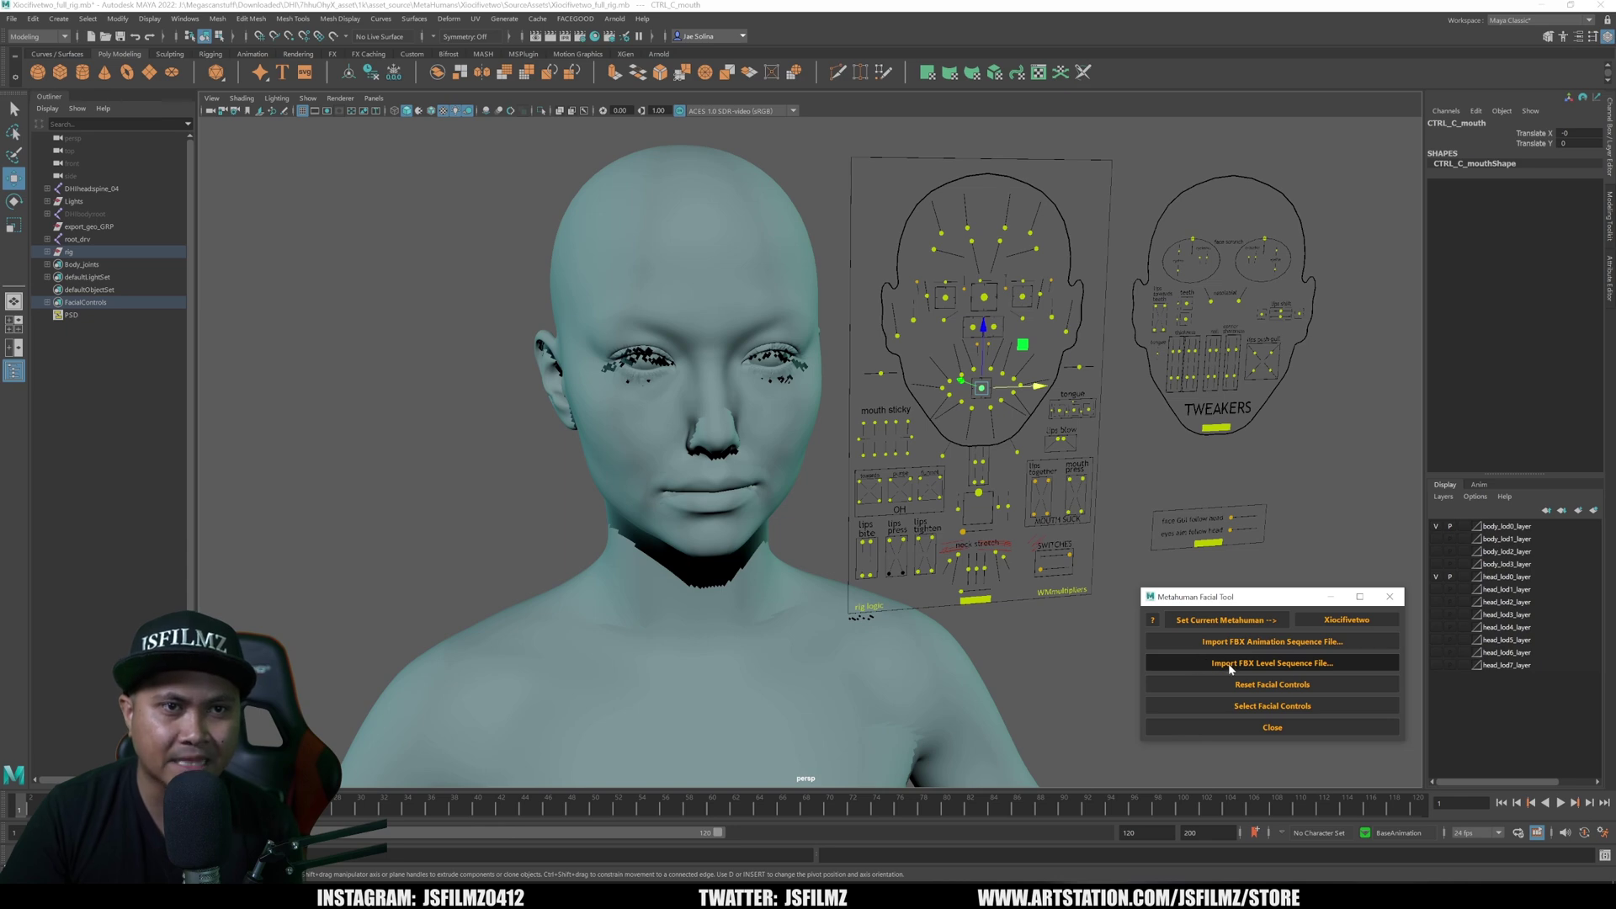
{"action": "left_click", "coordinate": [1249, 664]}
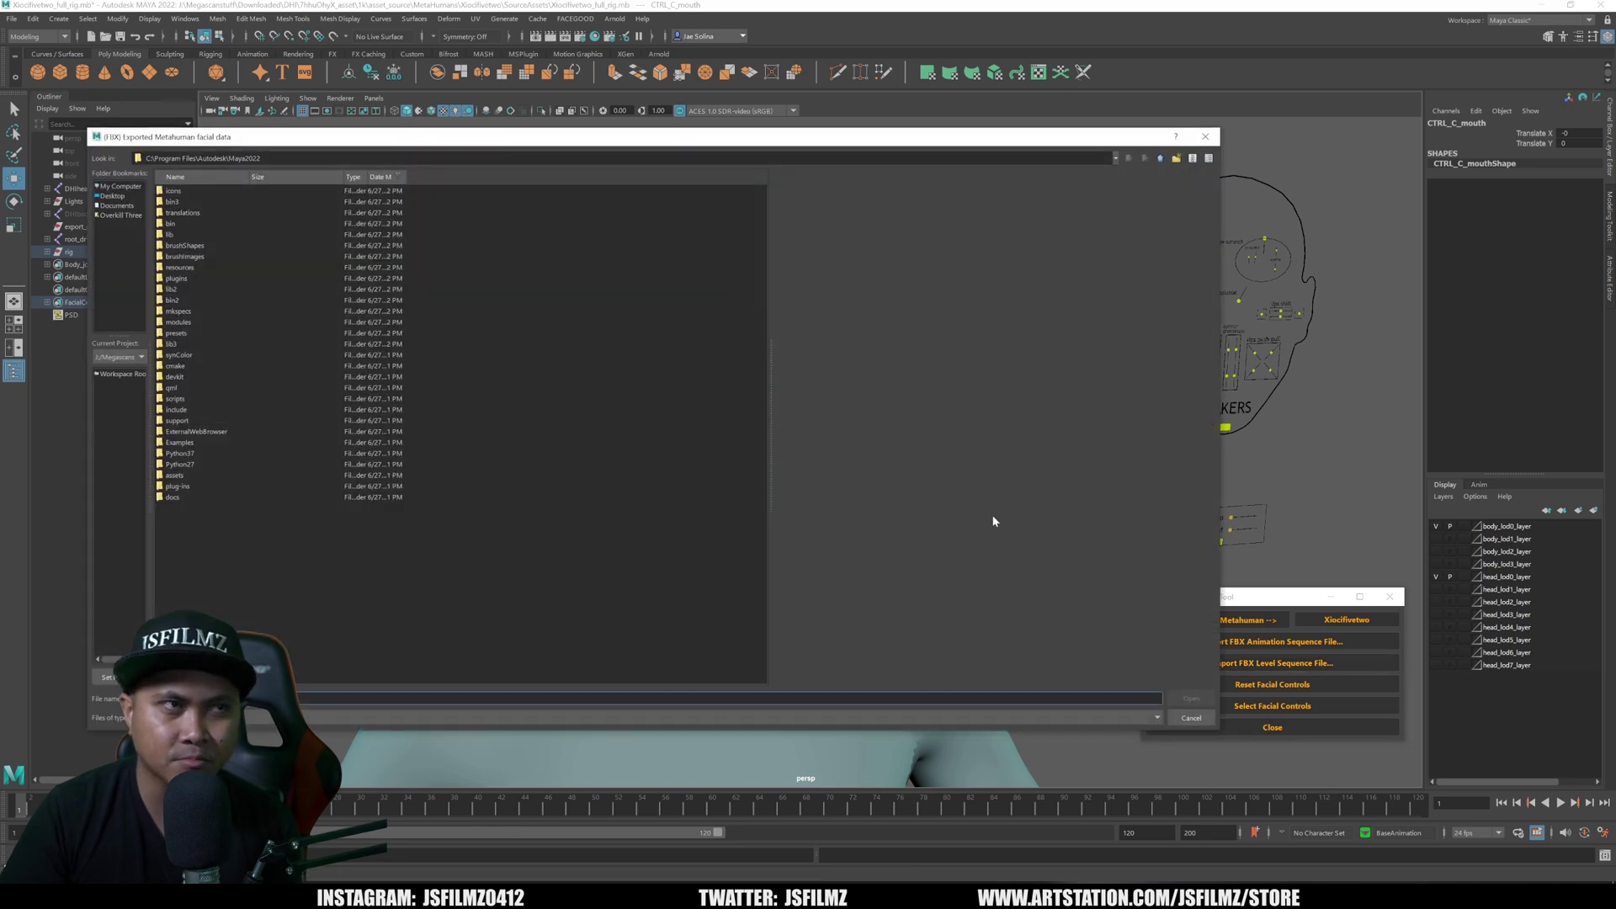
{"action": "left_click", "coordinate": [113, 196]}
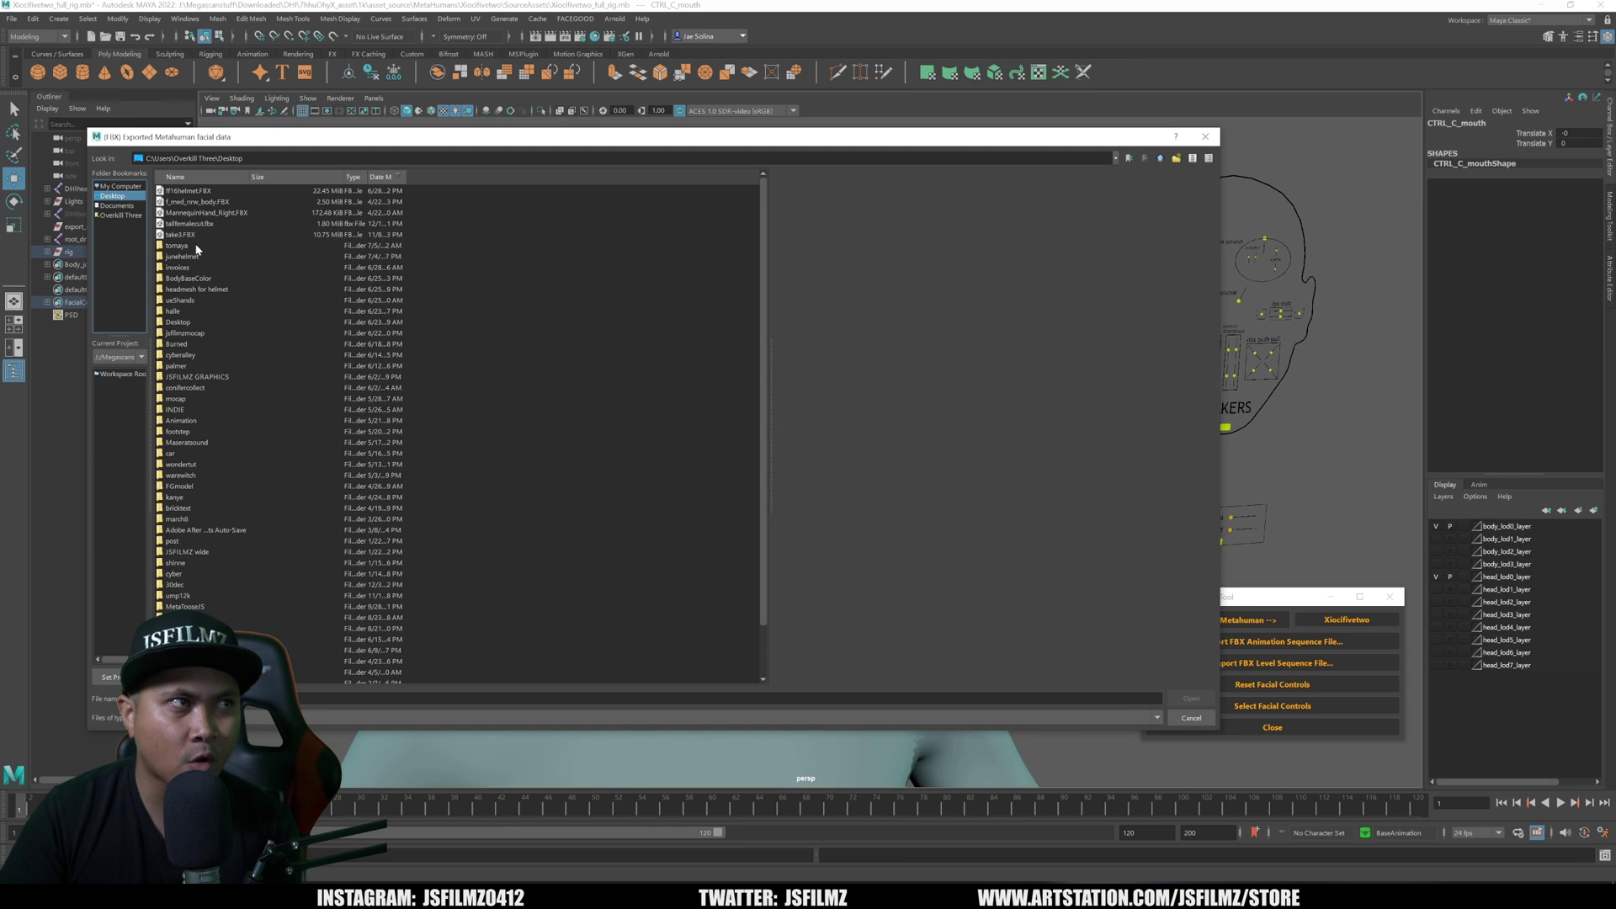
{"action": "double_click", "coordinate": [196, 246]}
{"action": "double_click", "coordinate": [209, 203]}
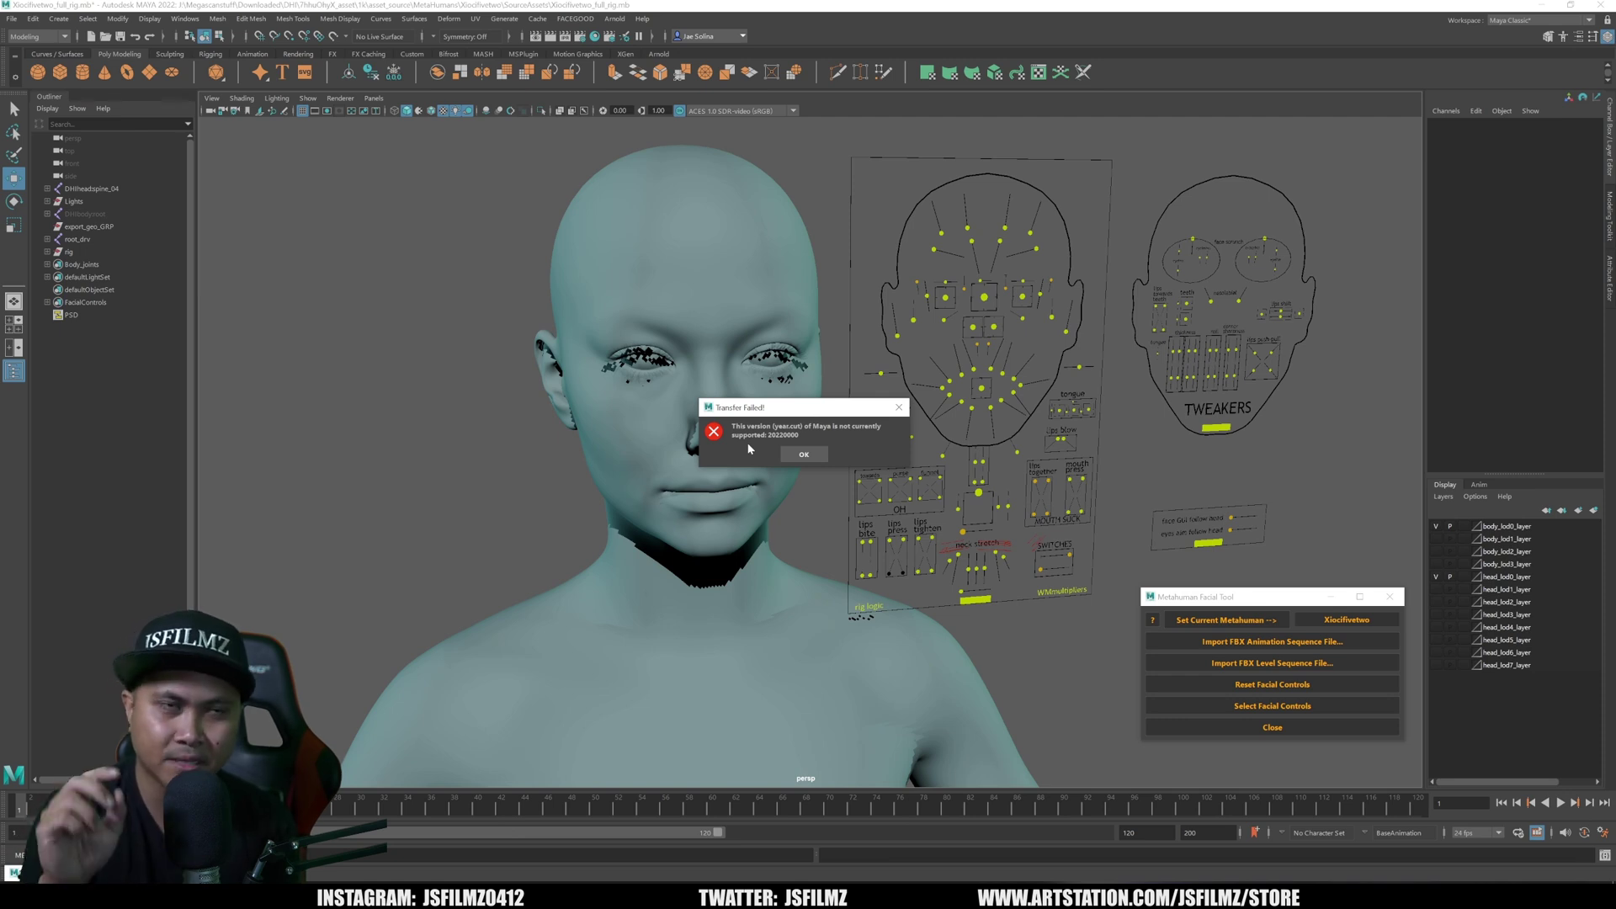
Dismiss the error, import the AS_ animation sequence FBX, and play the transferred facial animation
{"action": "left_click", "coordinate": [802, 455]}
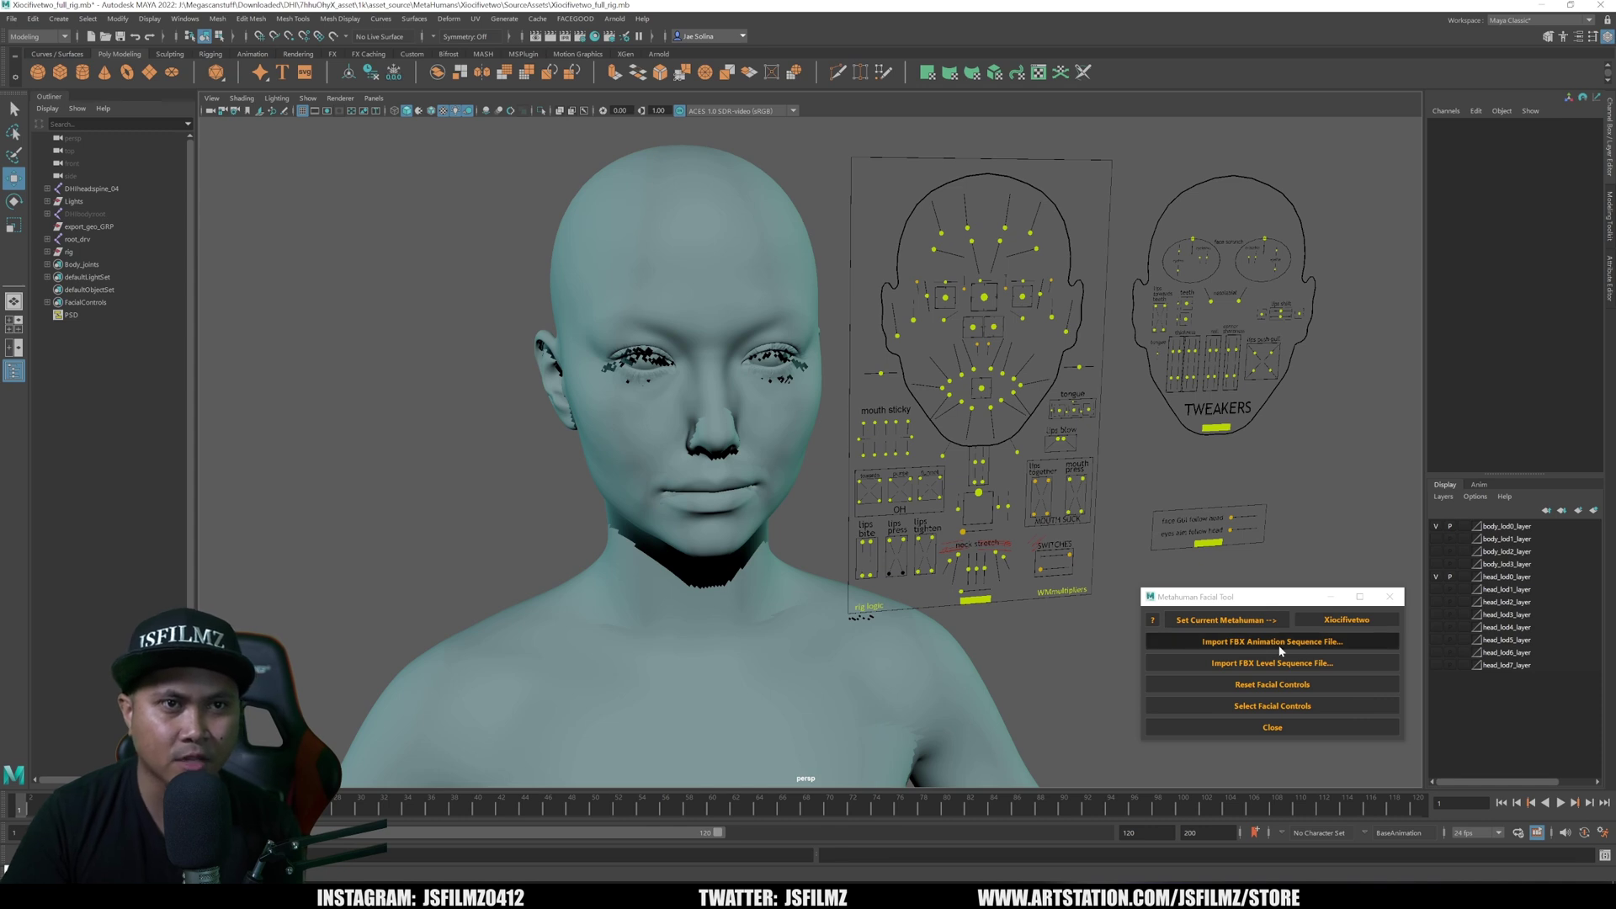
{"action": "left_click", "coordinate": [1250, 645]}
{"action": "left_click", "coordinate": [212, 192]}
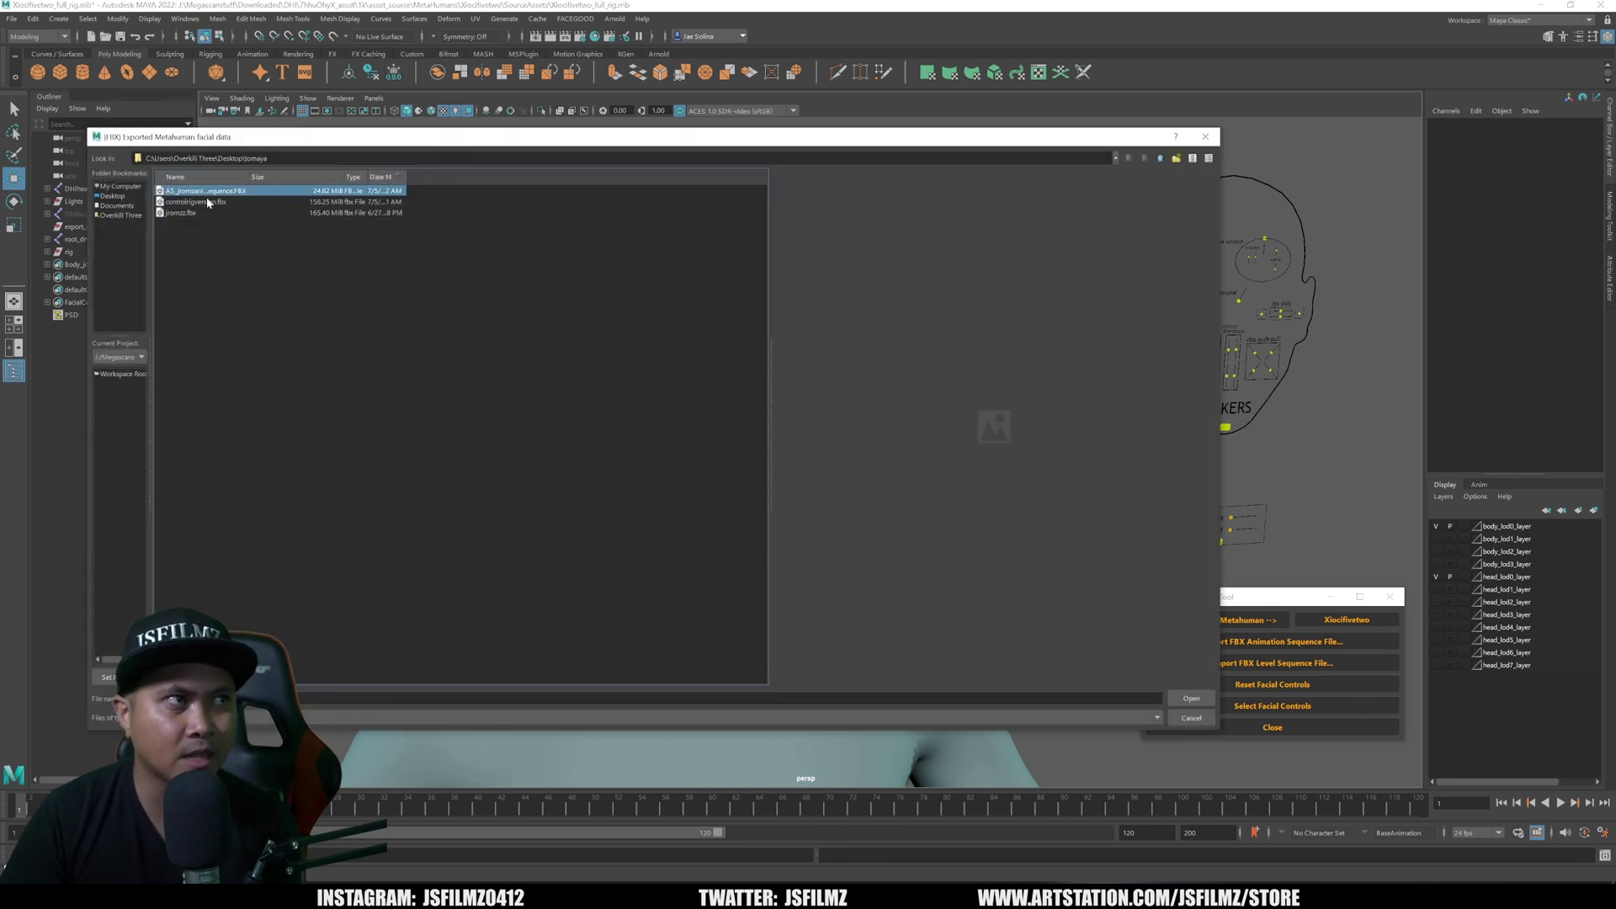
{"action": "left_click", "coordinate": [1187, 698]}
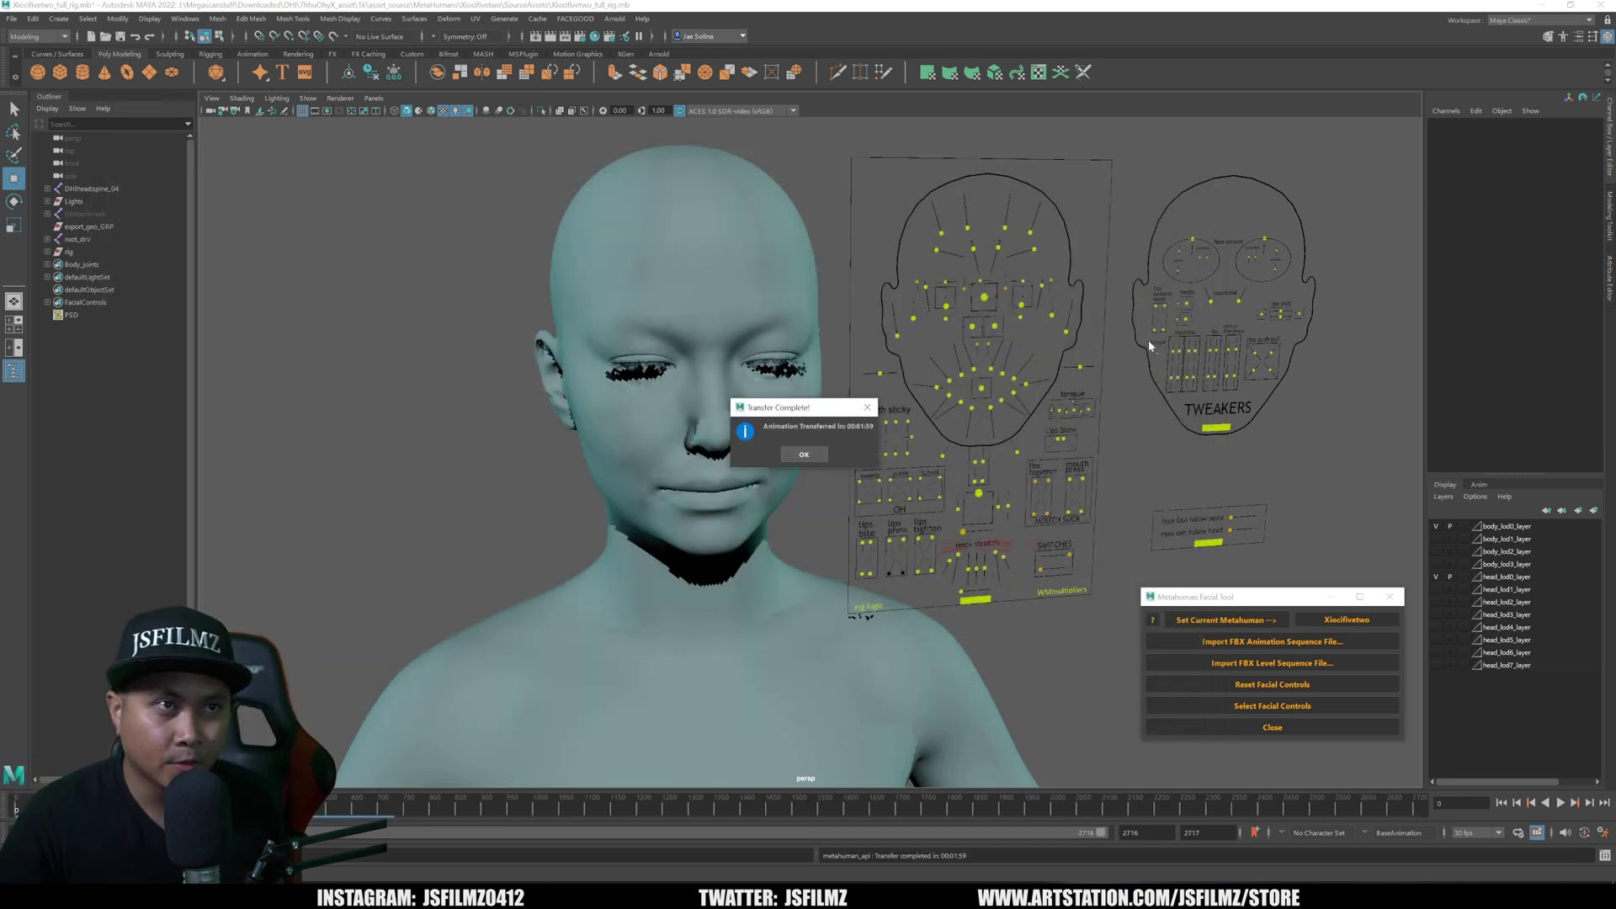
{"action": "left_click", "coordinate": [811, 459]}
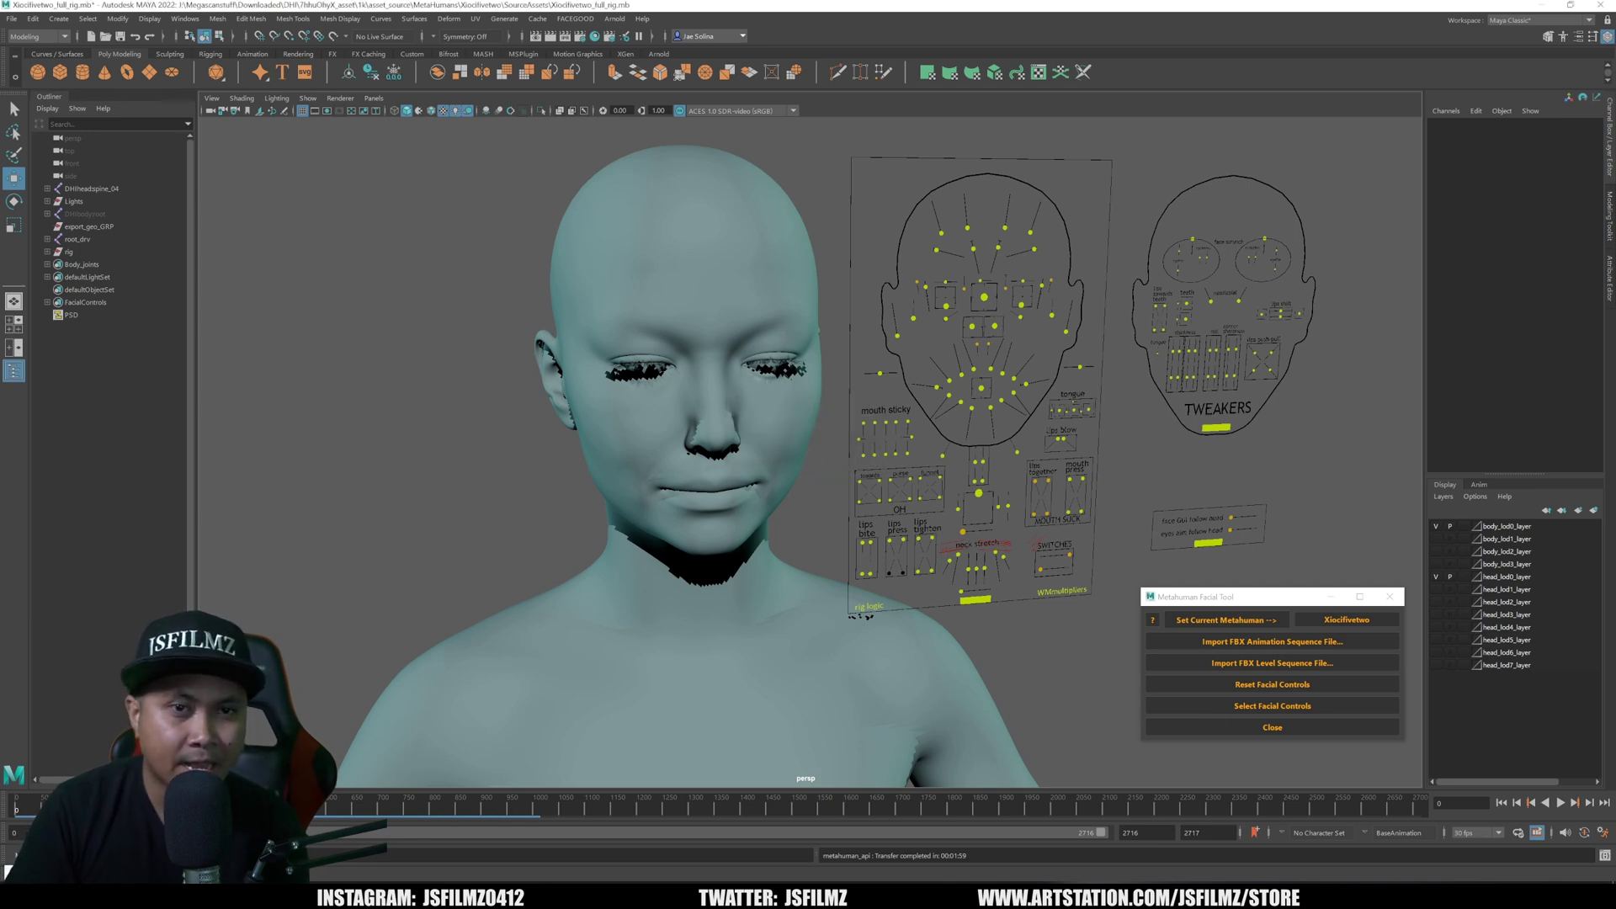
{"action": "left_click", "coordinate": [1561, 803]}
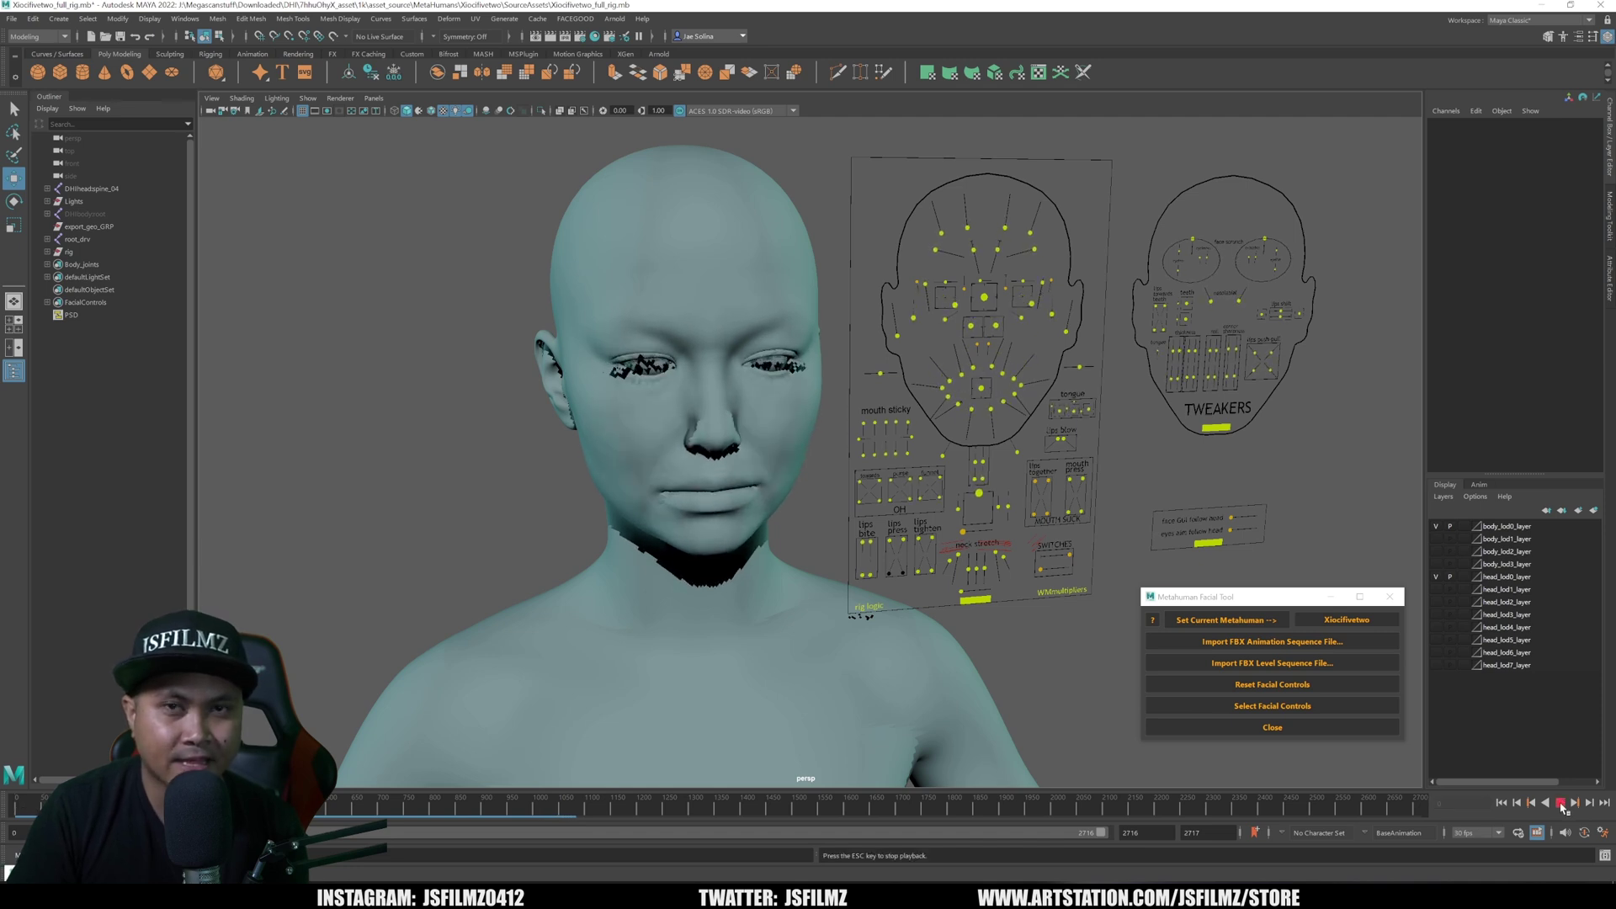
Stop playback at frame 443 and show the BaseAnimation layer under the Anim layers
{"action": "left_click", "coordinate": [1561, 803]}
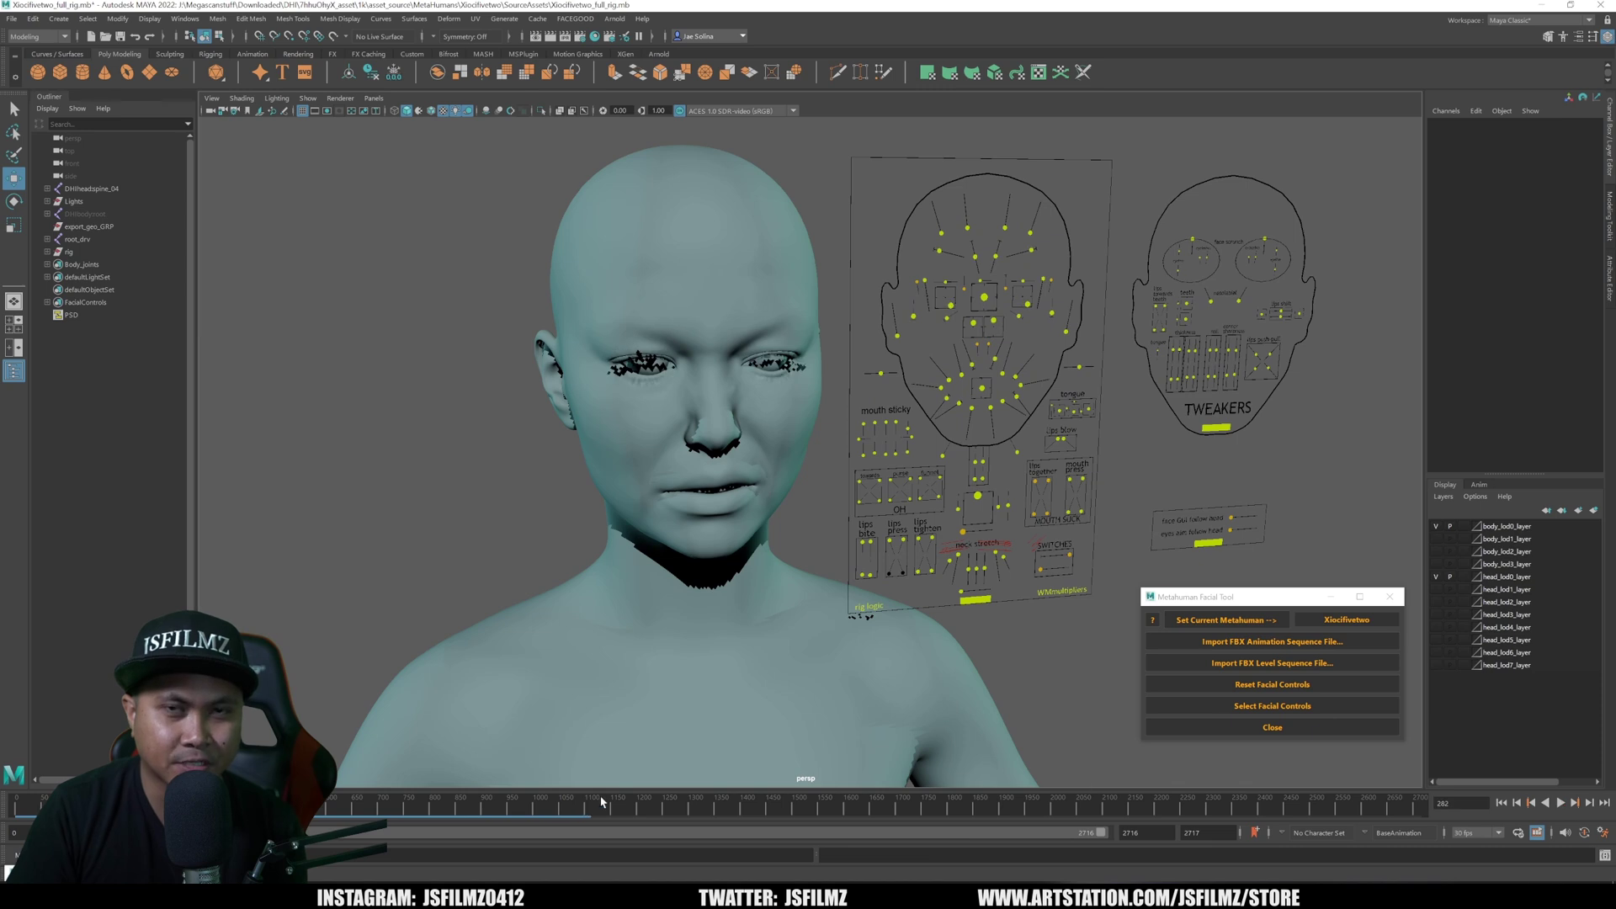
{"action": "left_click_drag", "start_coordinate": [166, 806], "coordinate": [250, 807]}
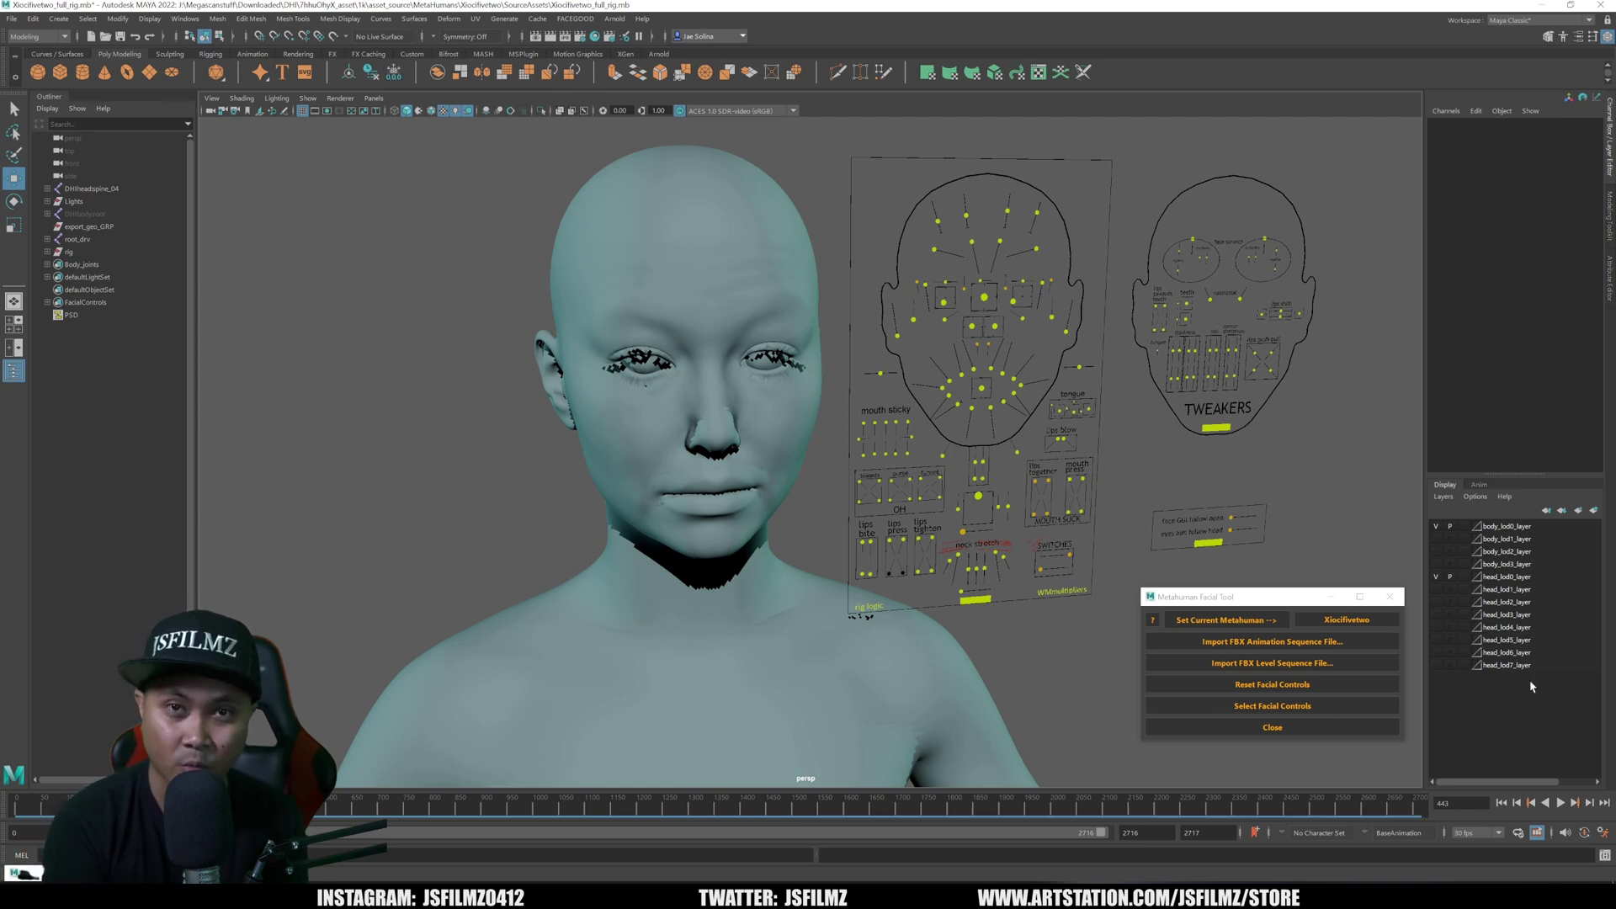
{"action": "left_click", "coordinate": [1479, 485]}
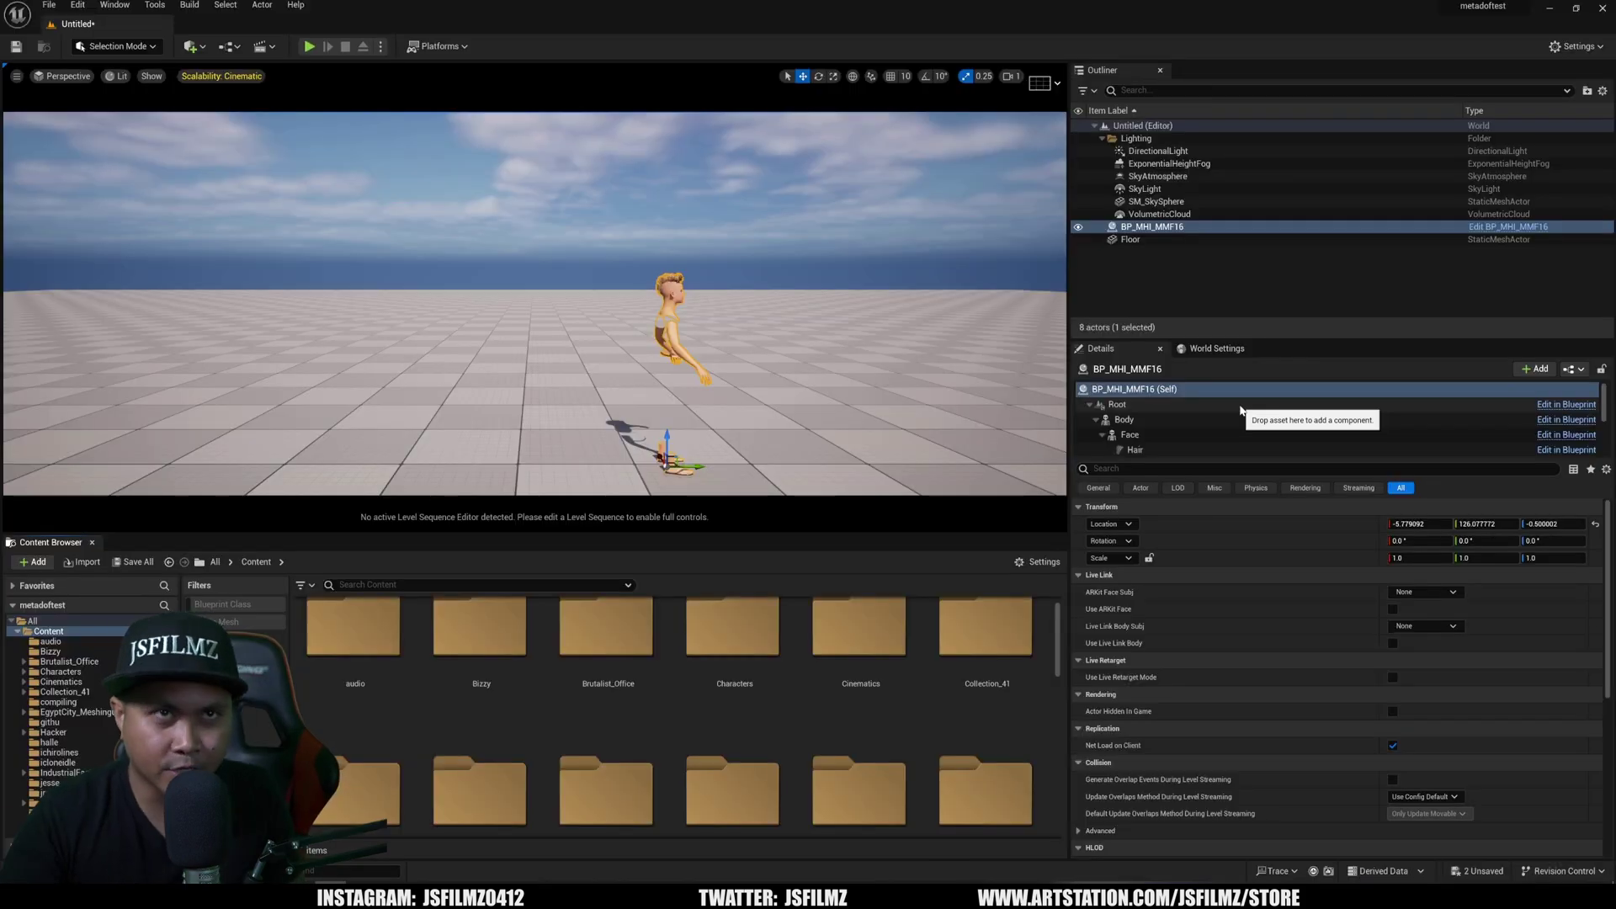
Check the Unreal Editor version information from the Help menu
{"action": "left_click", "coordinate": [296, 6]}
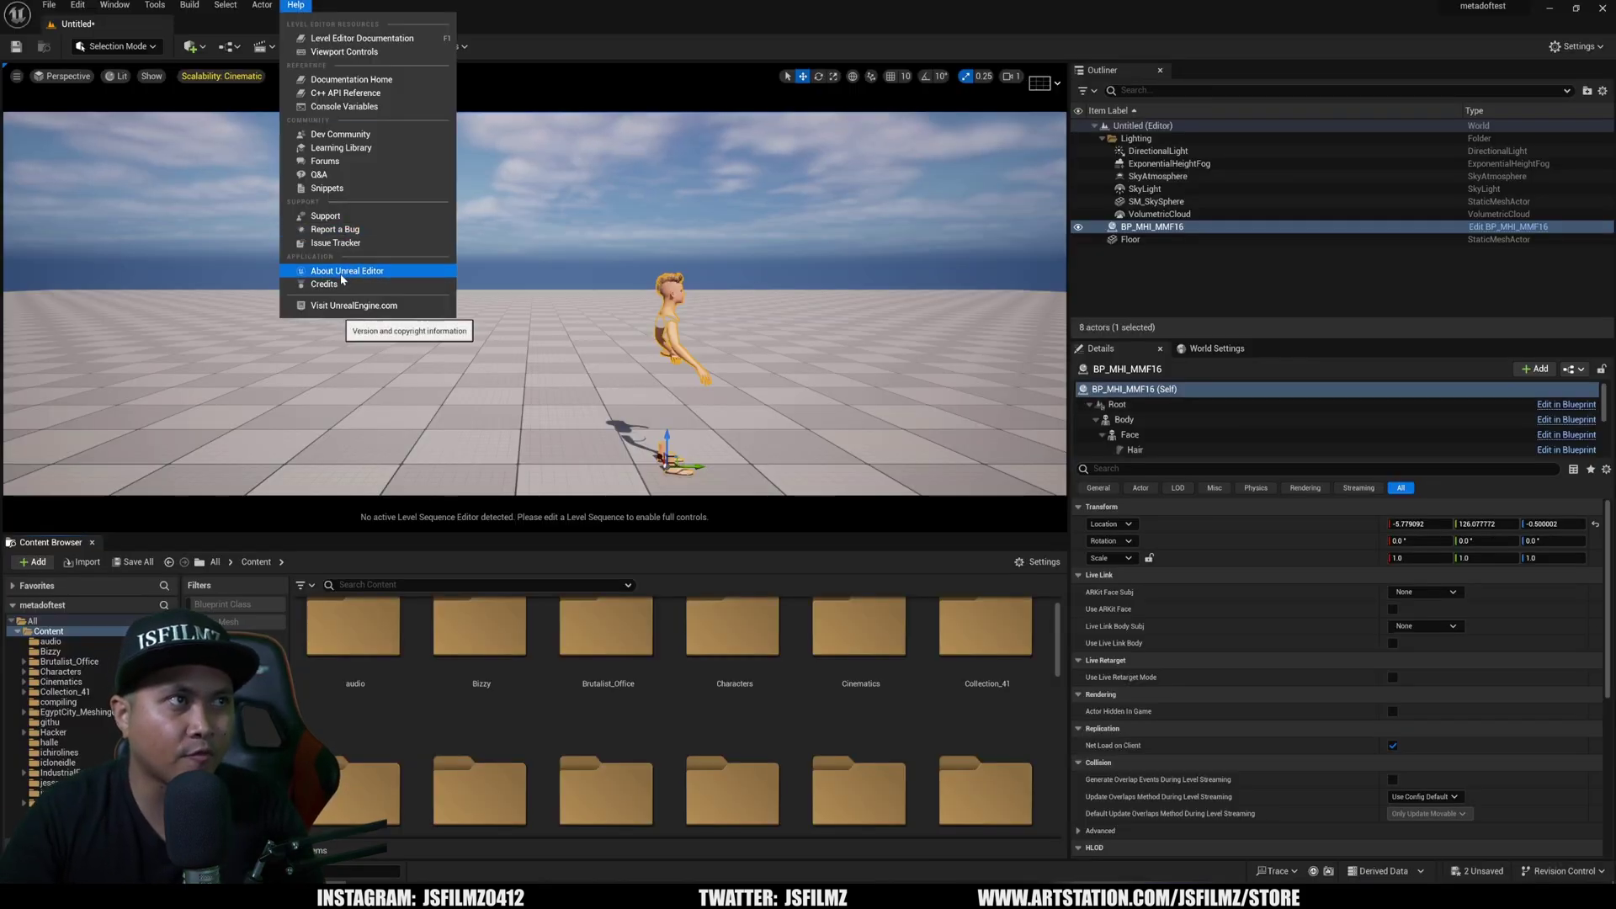
{"action": "left_click", "coordinate": [333, 272]}
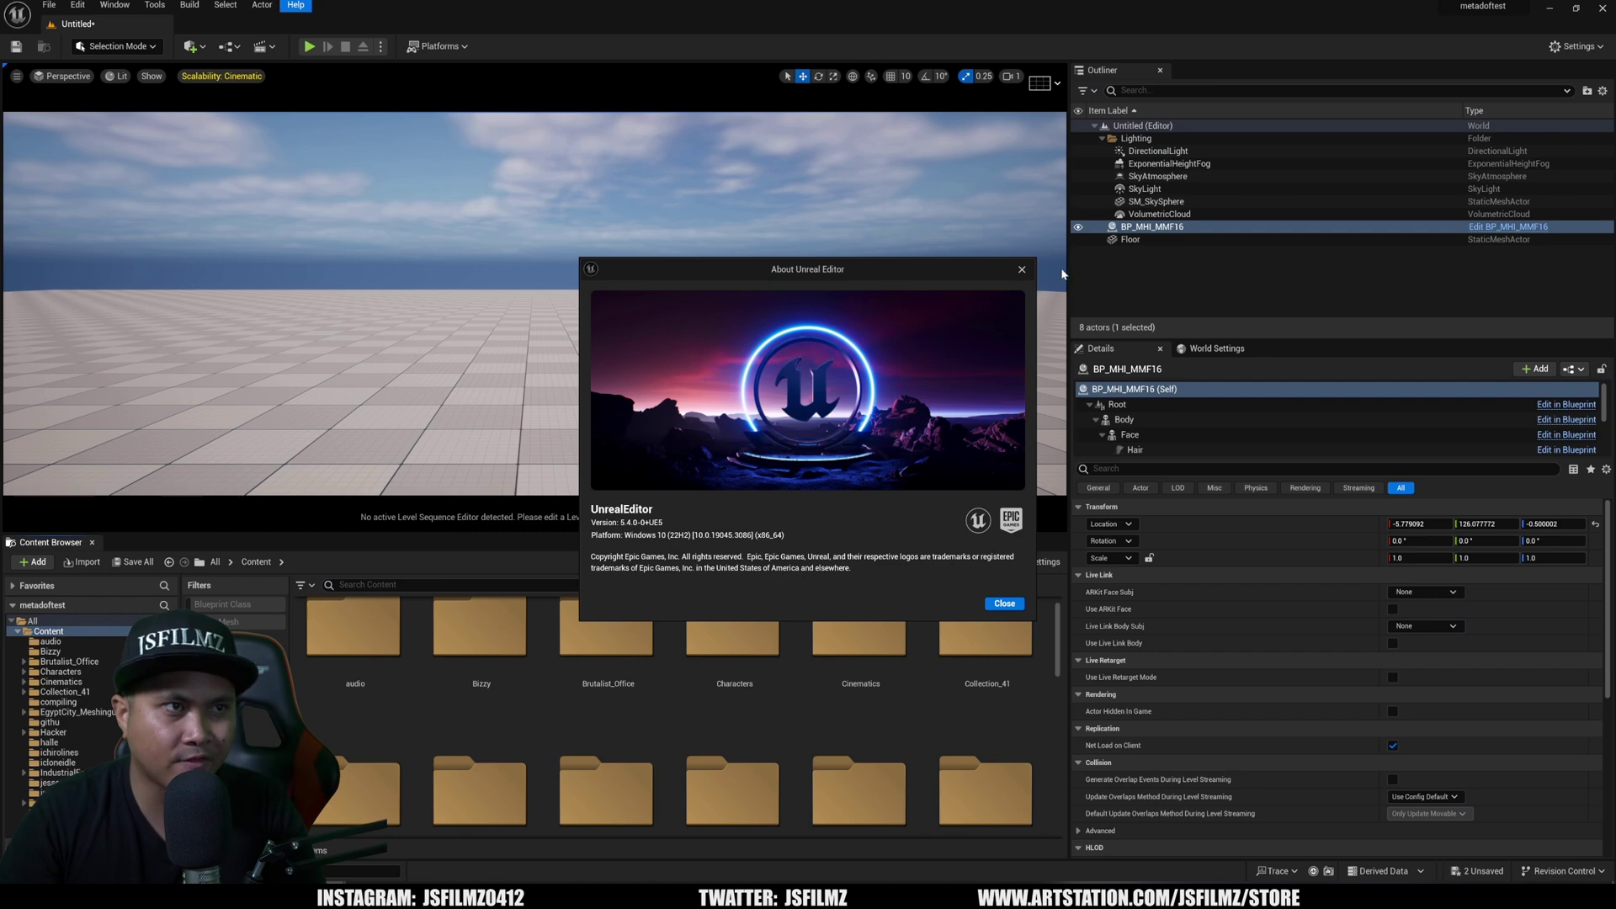
{"action": "left_click", "coordinate": [1022, 270]}
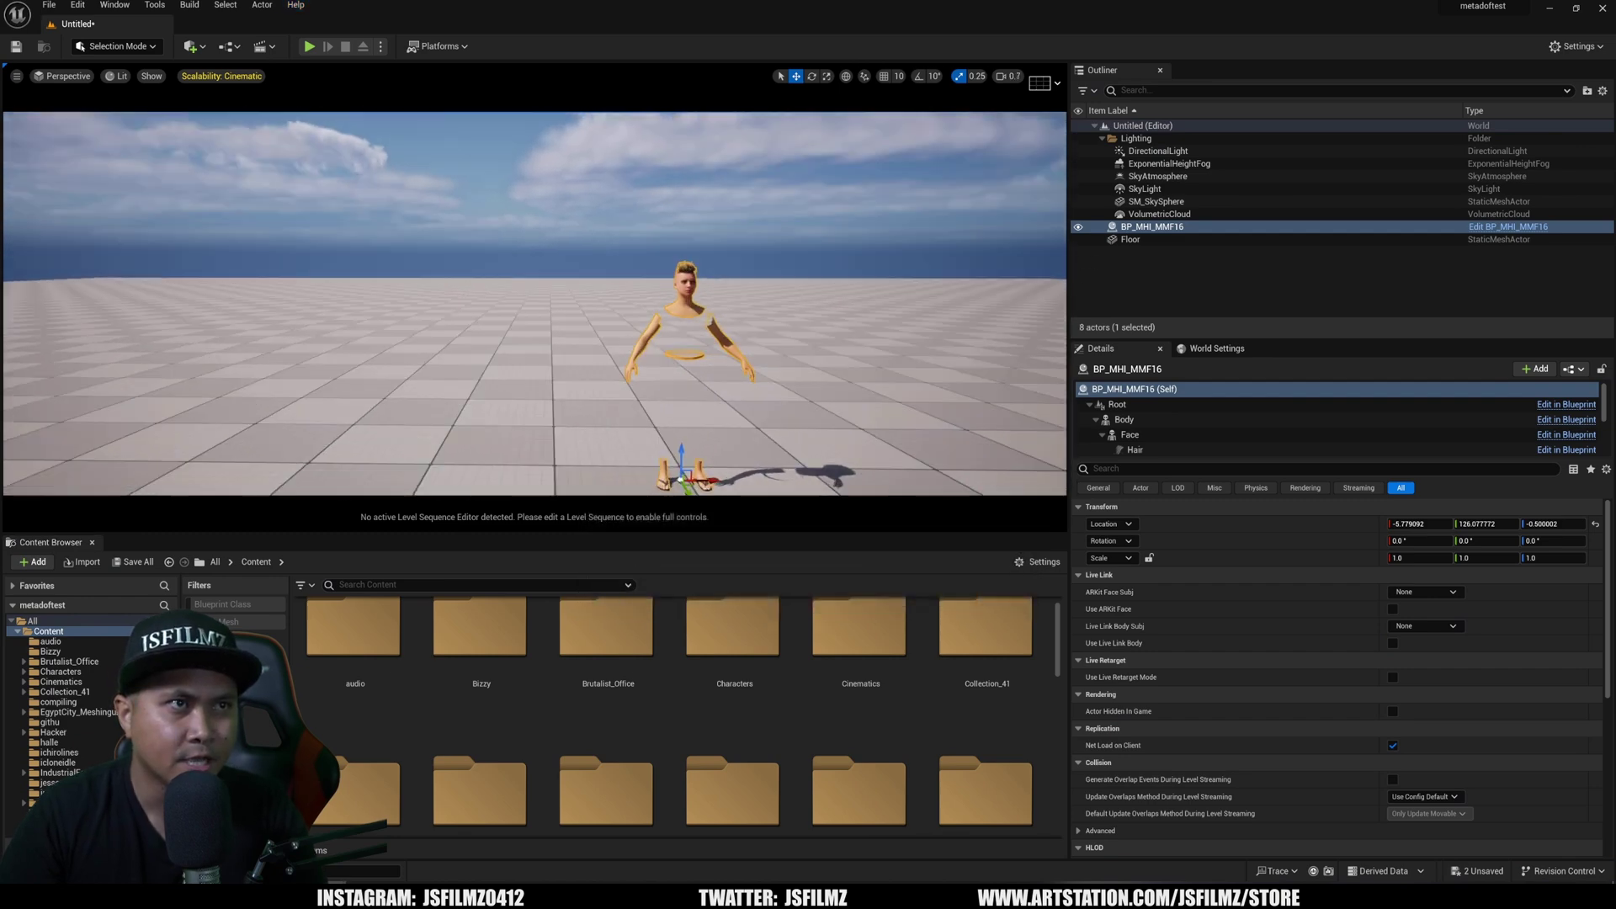
Enlarge the viewport and frame the MetaHuman's head and shoulders
{"action": "scroll", "coordinate": [956, 311], "scroll_direction": "up", "scroll_amount": 10}
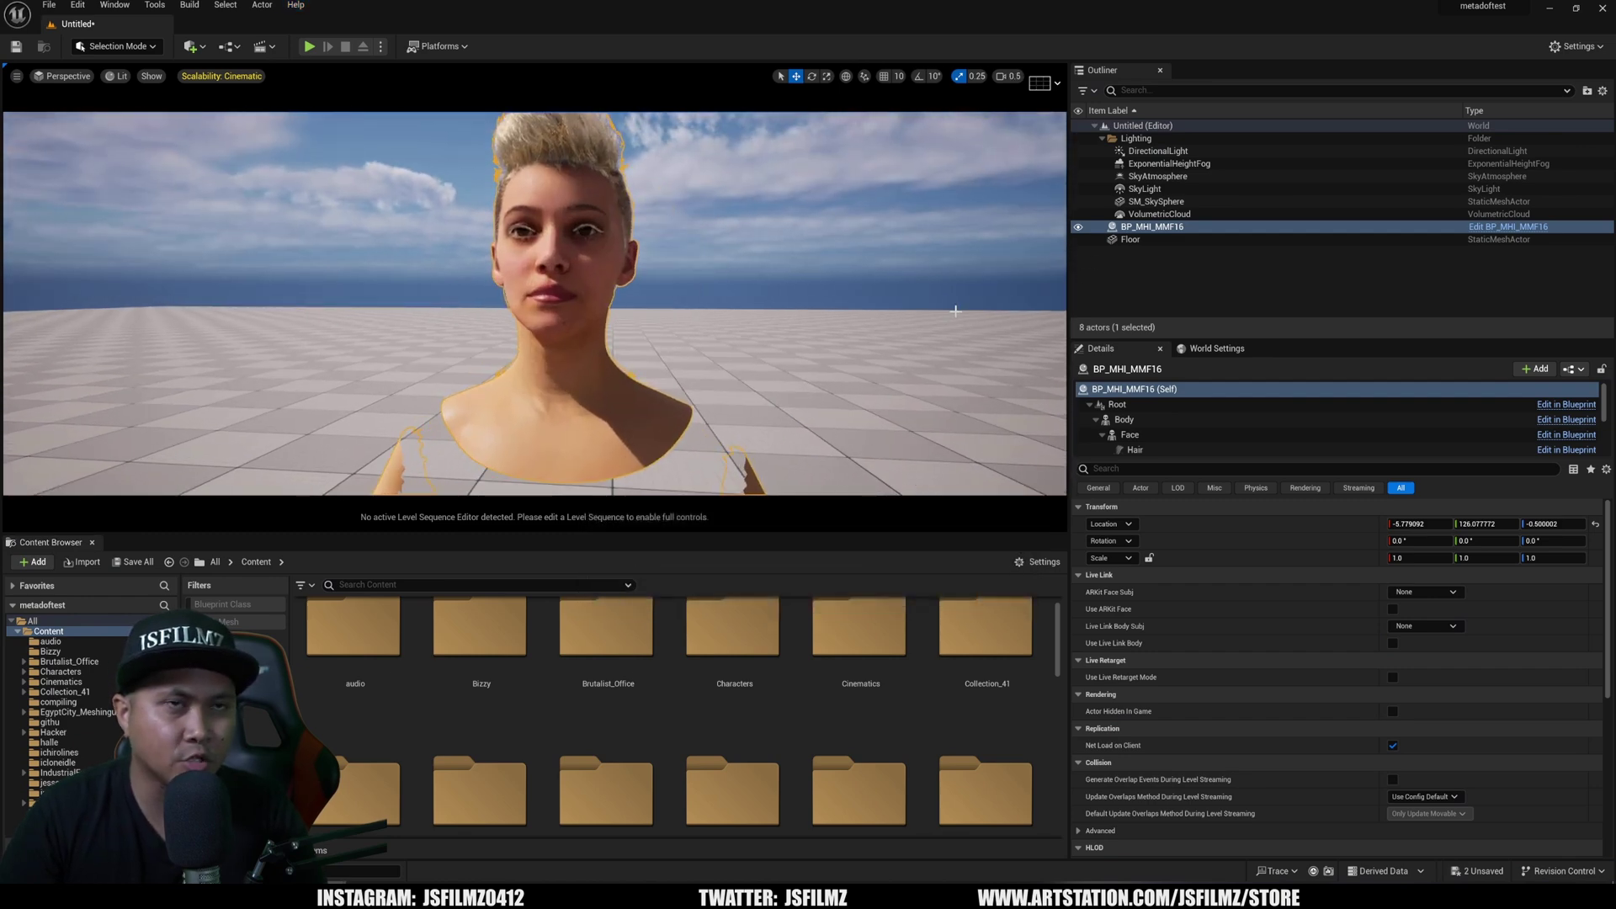
{"action": "left_click_drag", "start_coordinate": [1069, 377], "coordinate": [1218, 377]}
{"action": "right_click_drag", "start_coordinate": [984, 328], "coordinate": [814, 344]}
{"action": "left_click_drag", "start_coordinate": [808, 532], "coordinate": [808, 604]}
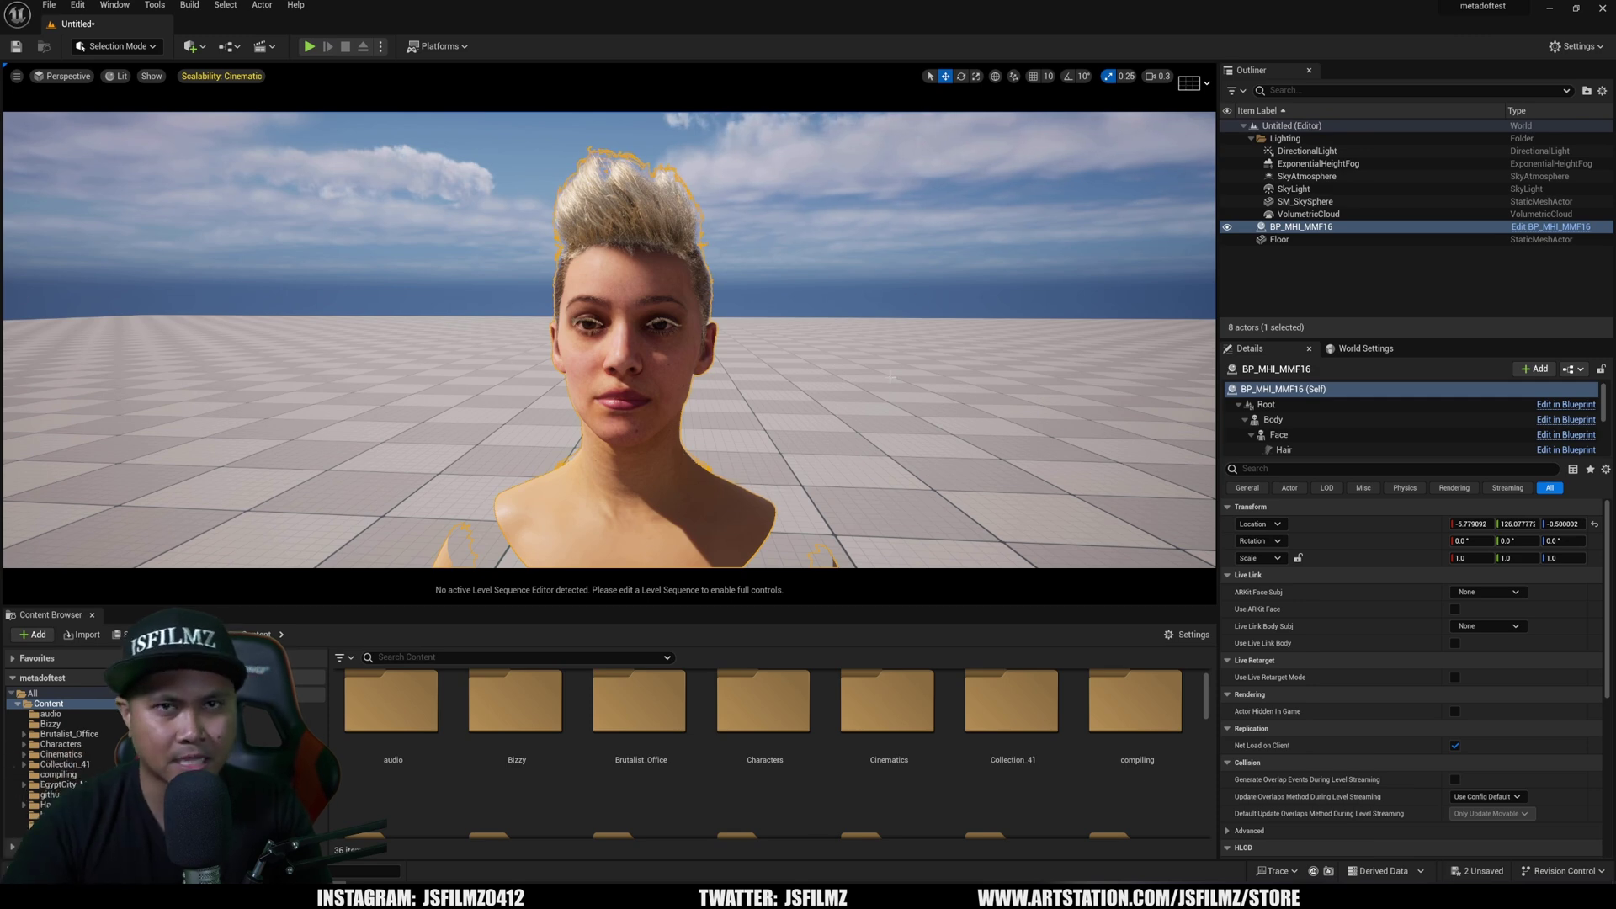
{"action": "right_click_drag", "start_coordinate": [350, 86], "coordinate": [351, 85]}
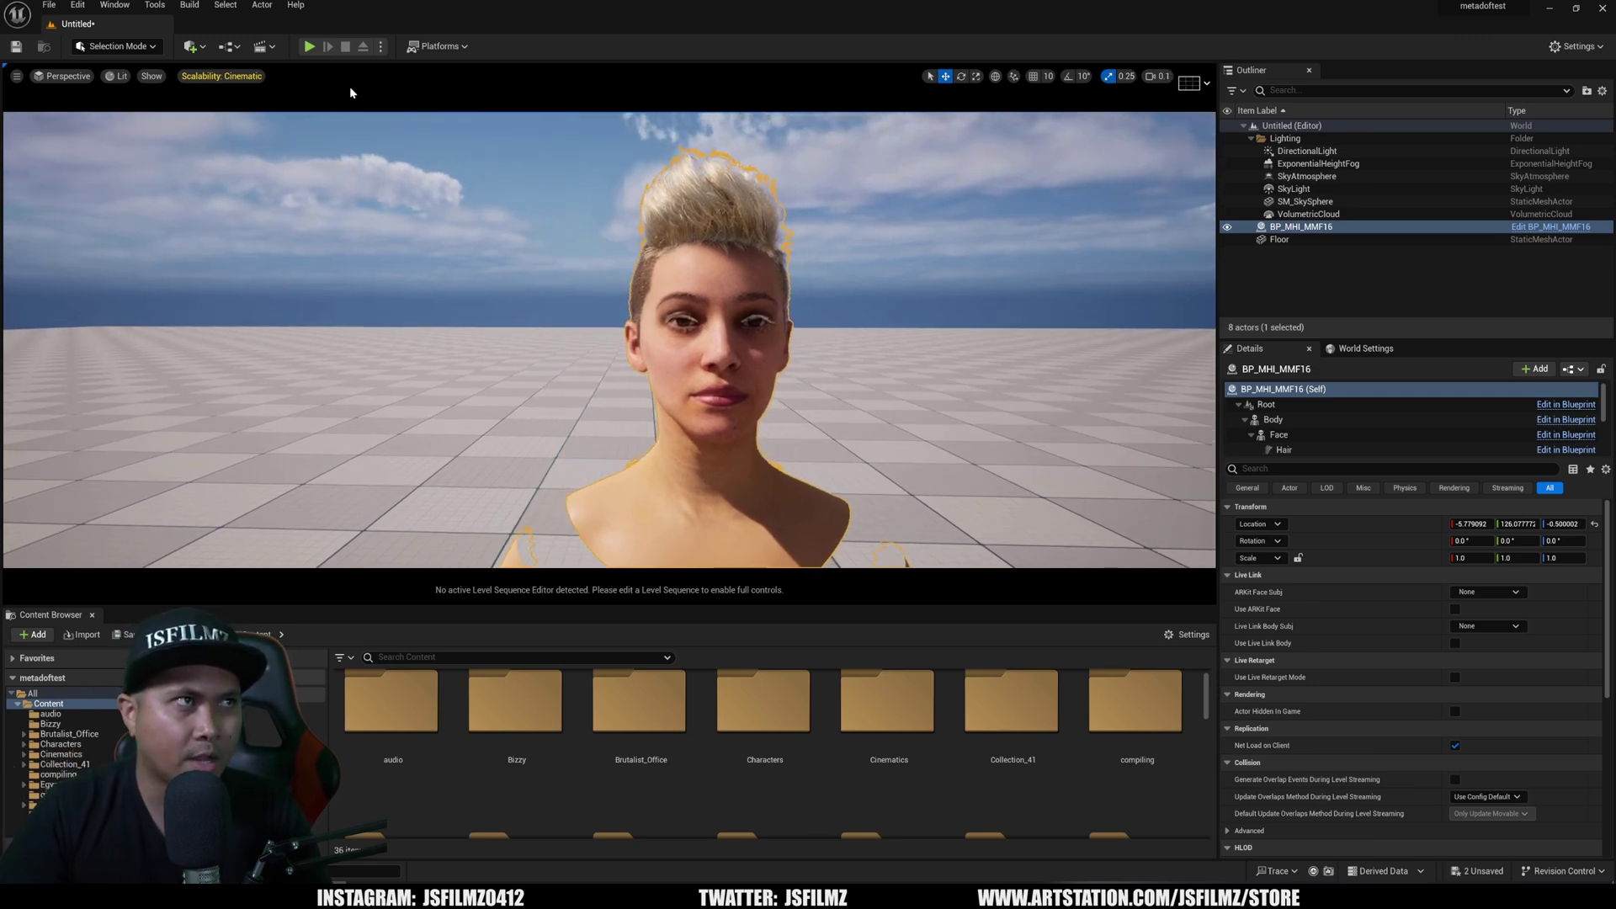
Add a new level sequence from Cinematics and save it as tutdude
{"action": "left_click", "coordinate": [264, 46]}
{"action": "left_click", "coordinate": [303, 82]}
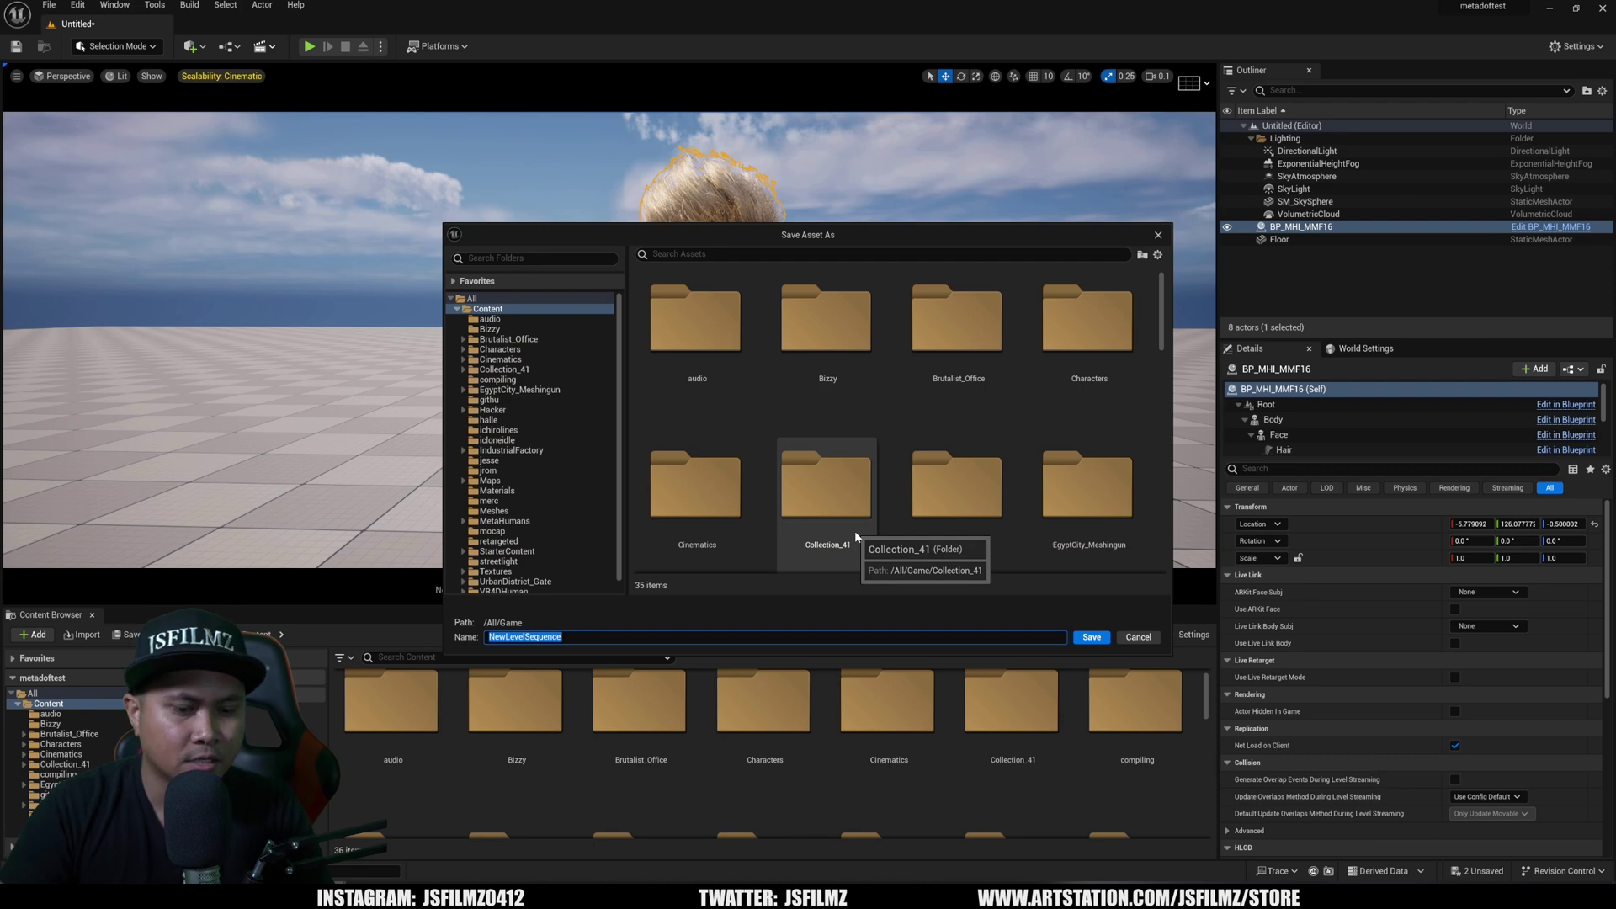
{"action": "type", "text": "tutdude"}
{"action": "key", "text": "Return"}
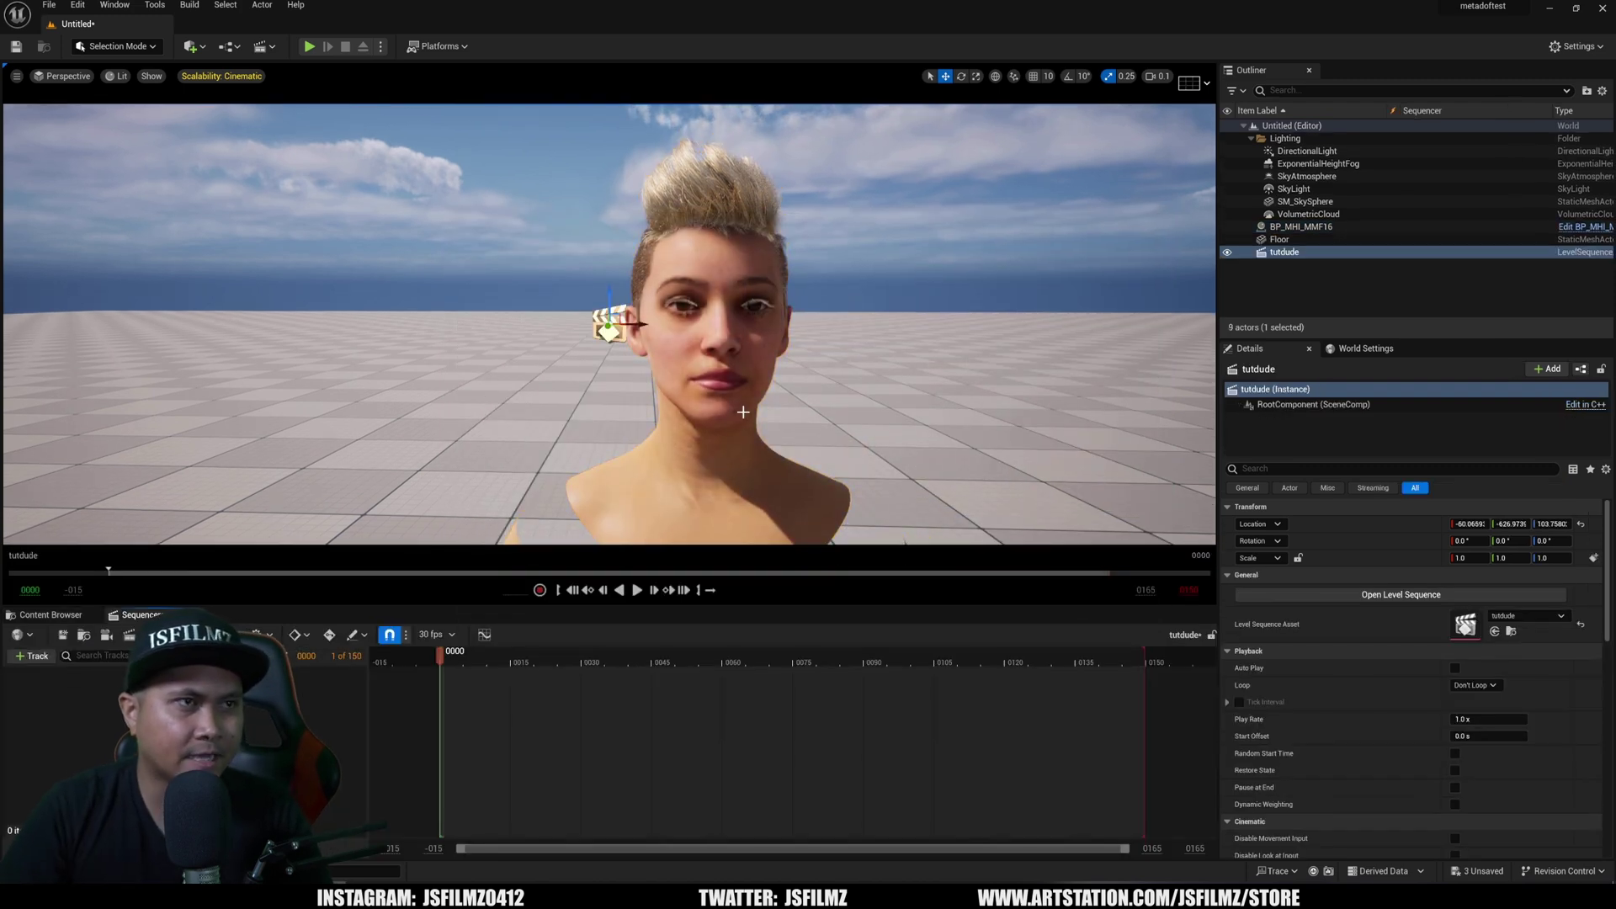
Add the BP_MHI_MMF16 MetaHuman actor to the tutdude sequence as a track
{"action": "left_click", "coordinate": [743, 411]}
{"action": "scroll", "coordinate": [743, 411], "scroll_direction": "up", "scroll_amount": 2}
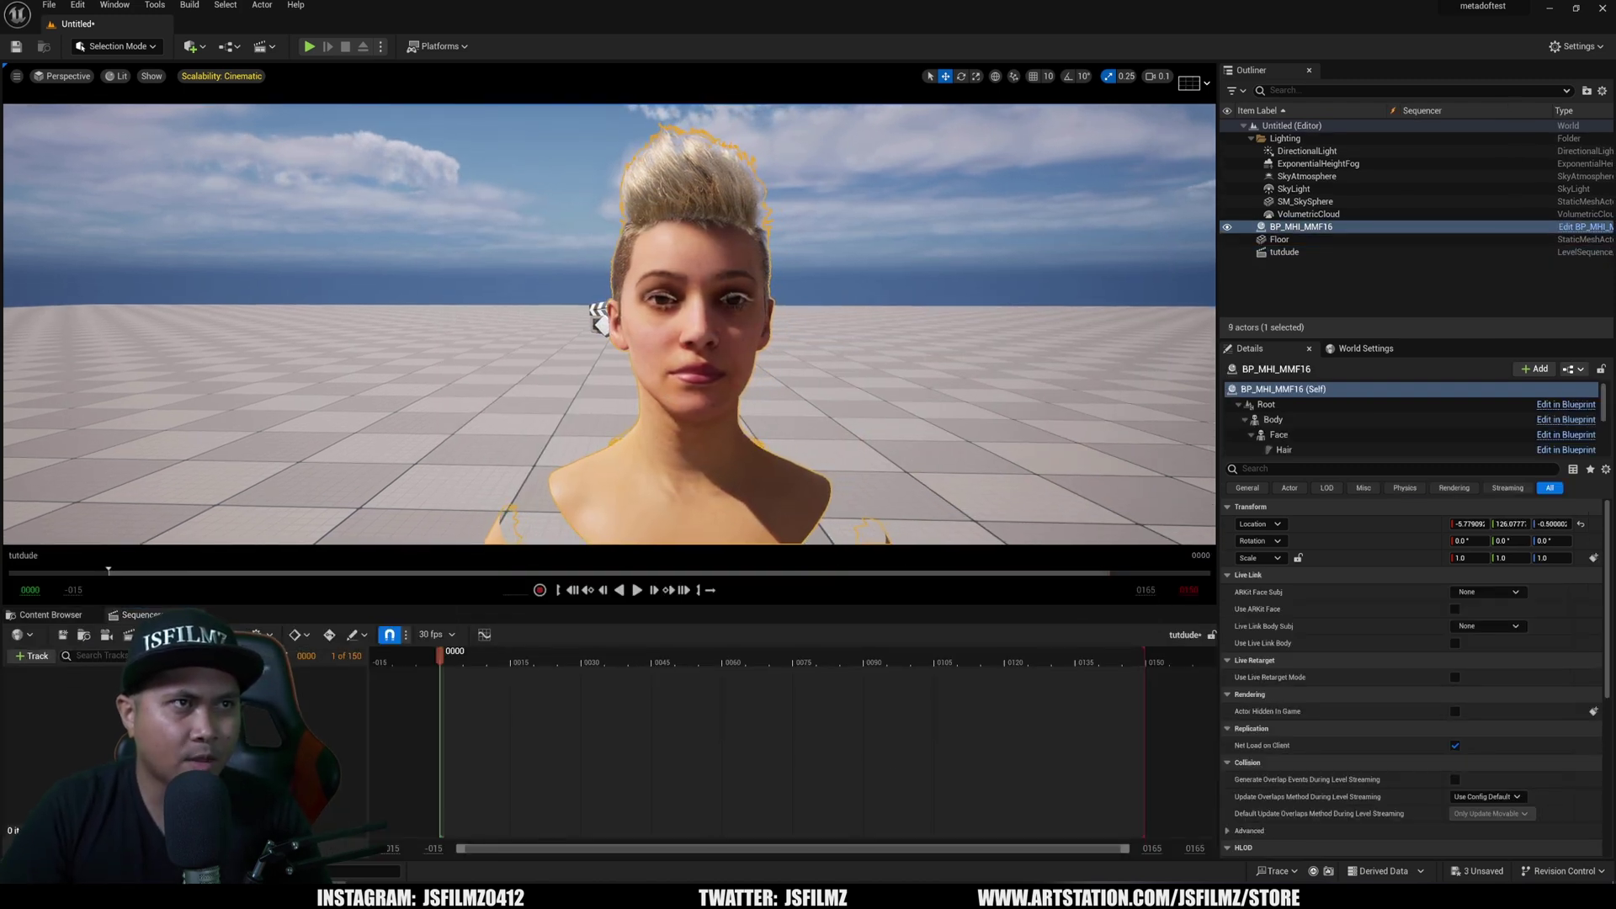
{"action": "left_click", "coordinate": [32, 656]}
{"action": "mouse_move", "coordinate": [76, 433]}
{"action": "left_click", "coordinate": [287, 437]}
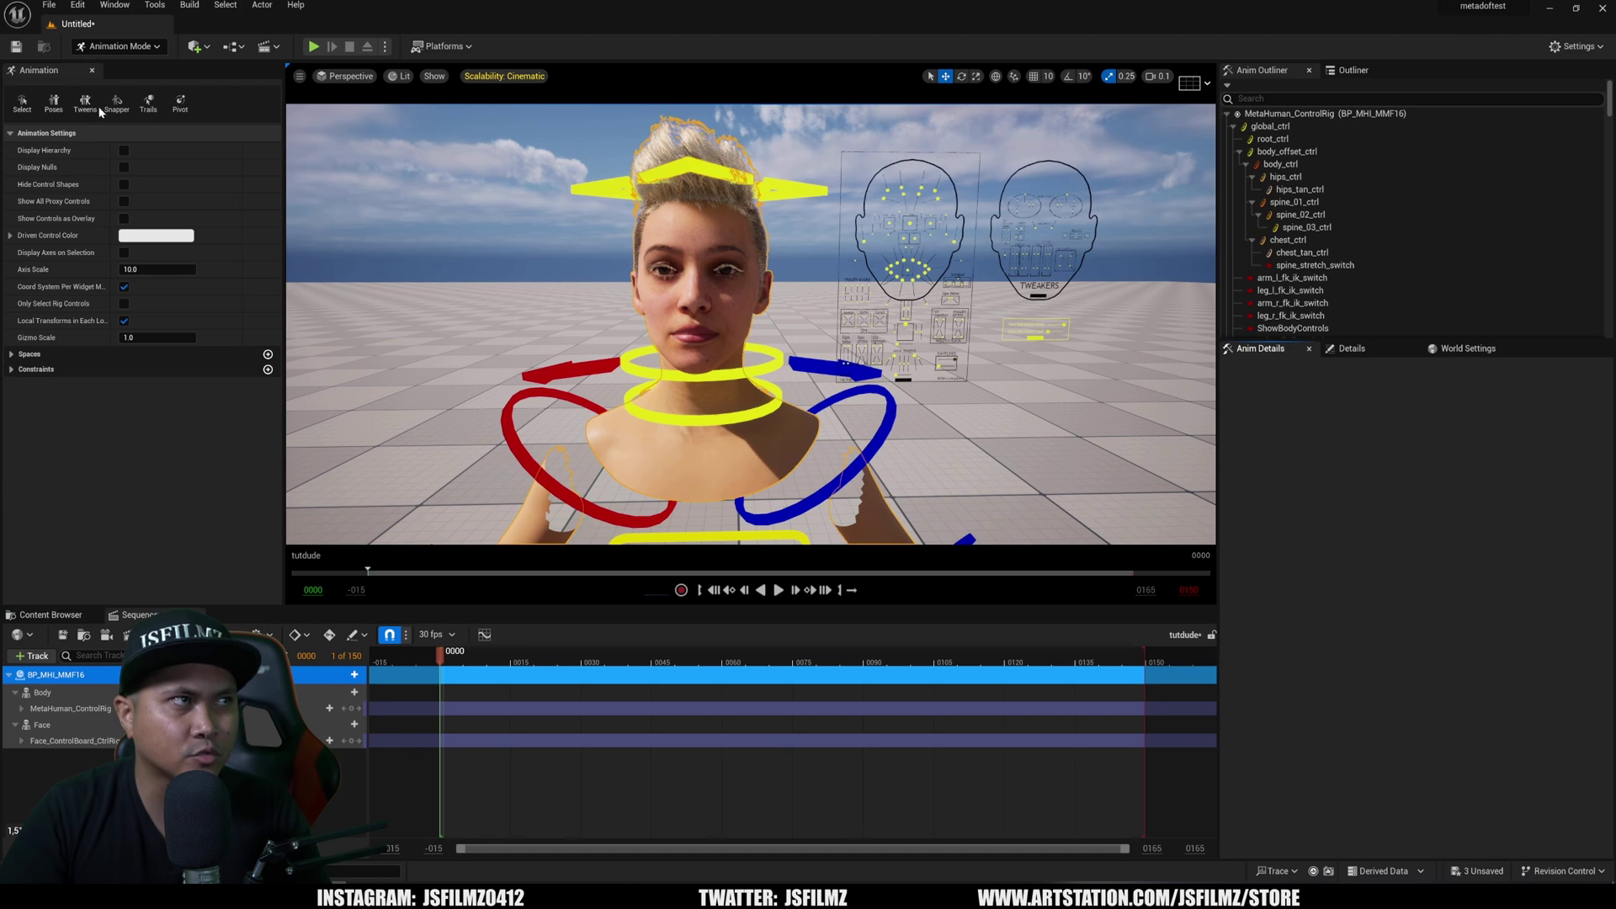
Import Desktop/tomaya/from_maya.fbx onto Face_ControlBoard_CtrlRig using the MetaHuman Control Mappings preset
{"action": "right_click", "coordinate": [91, 745]}
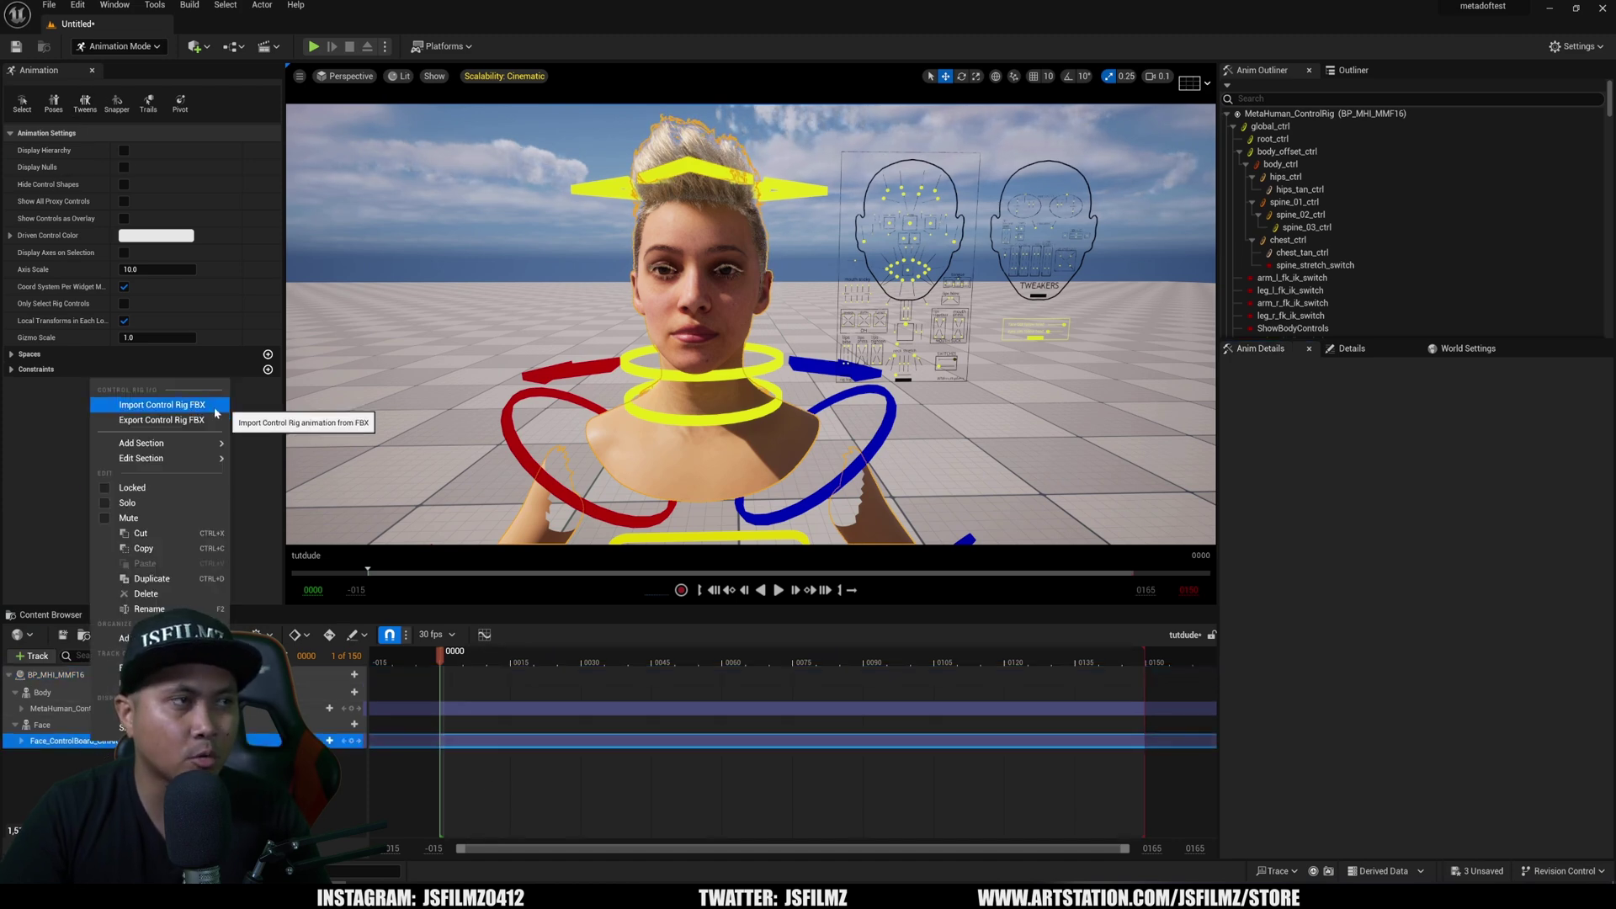
{"action": "left_click", "coordinate": [169, 406]}
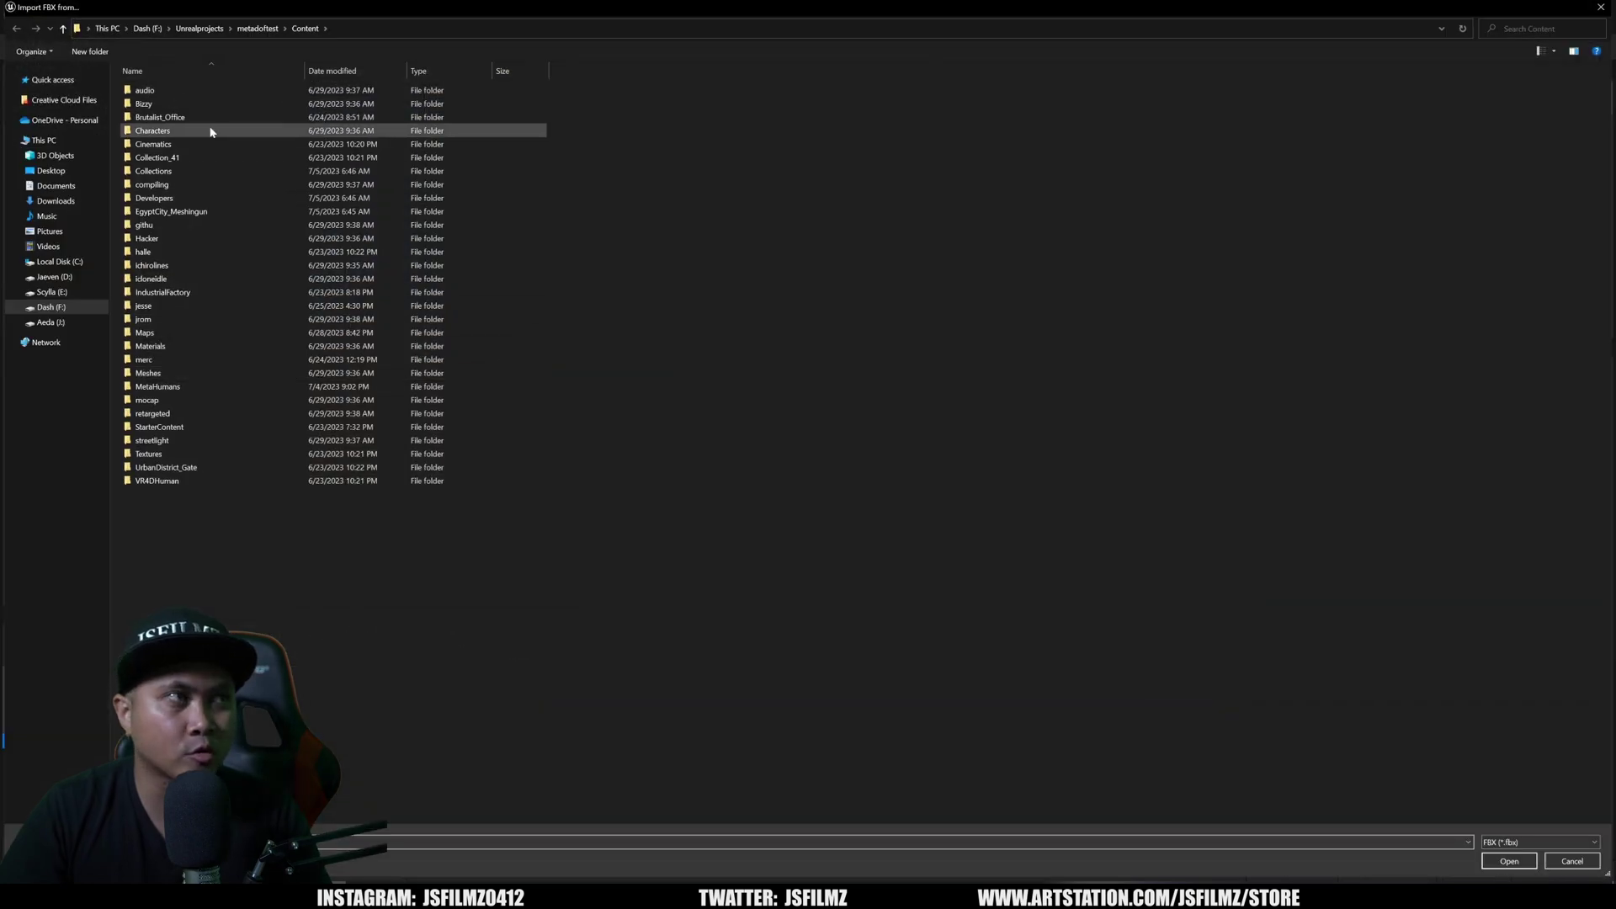
{"action": "left_click", "coordinate": [51, 170]}
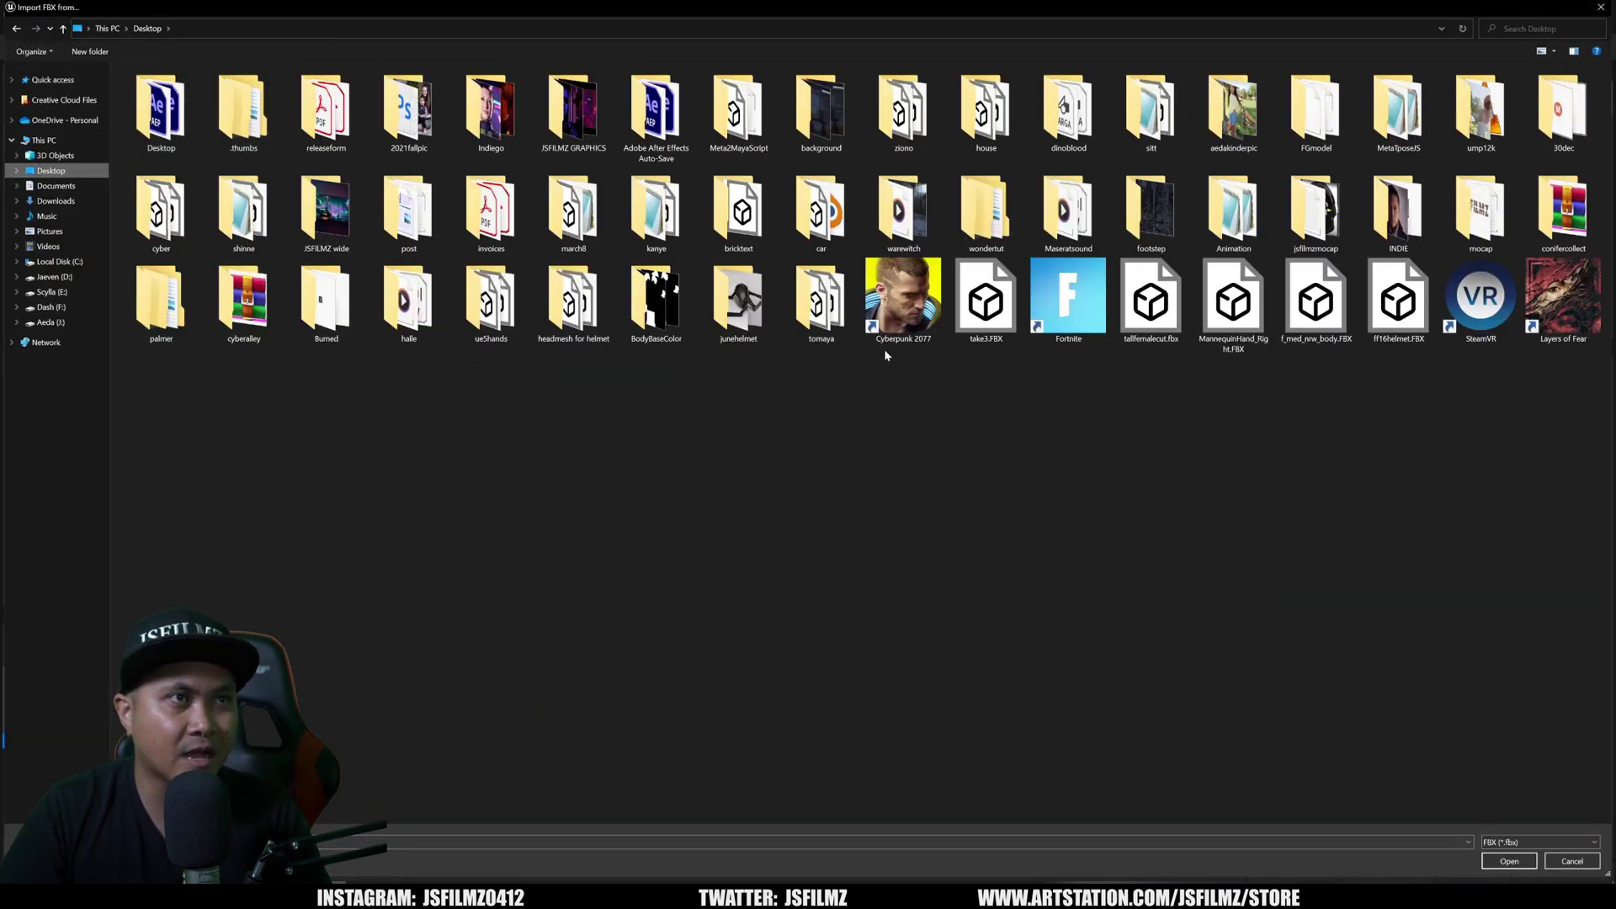
{"action": "double_click", "coordinate": [822, 332]}
{"action": "left_click", "coordinate": [180, 117]}
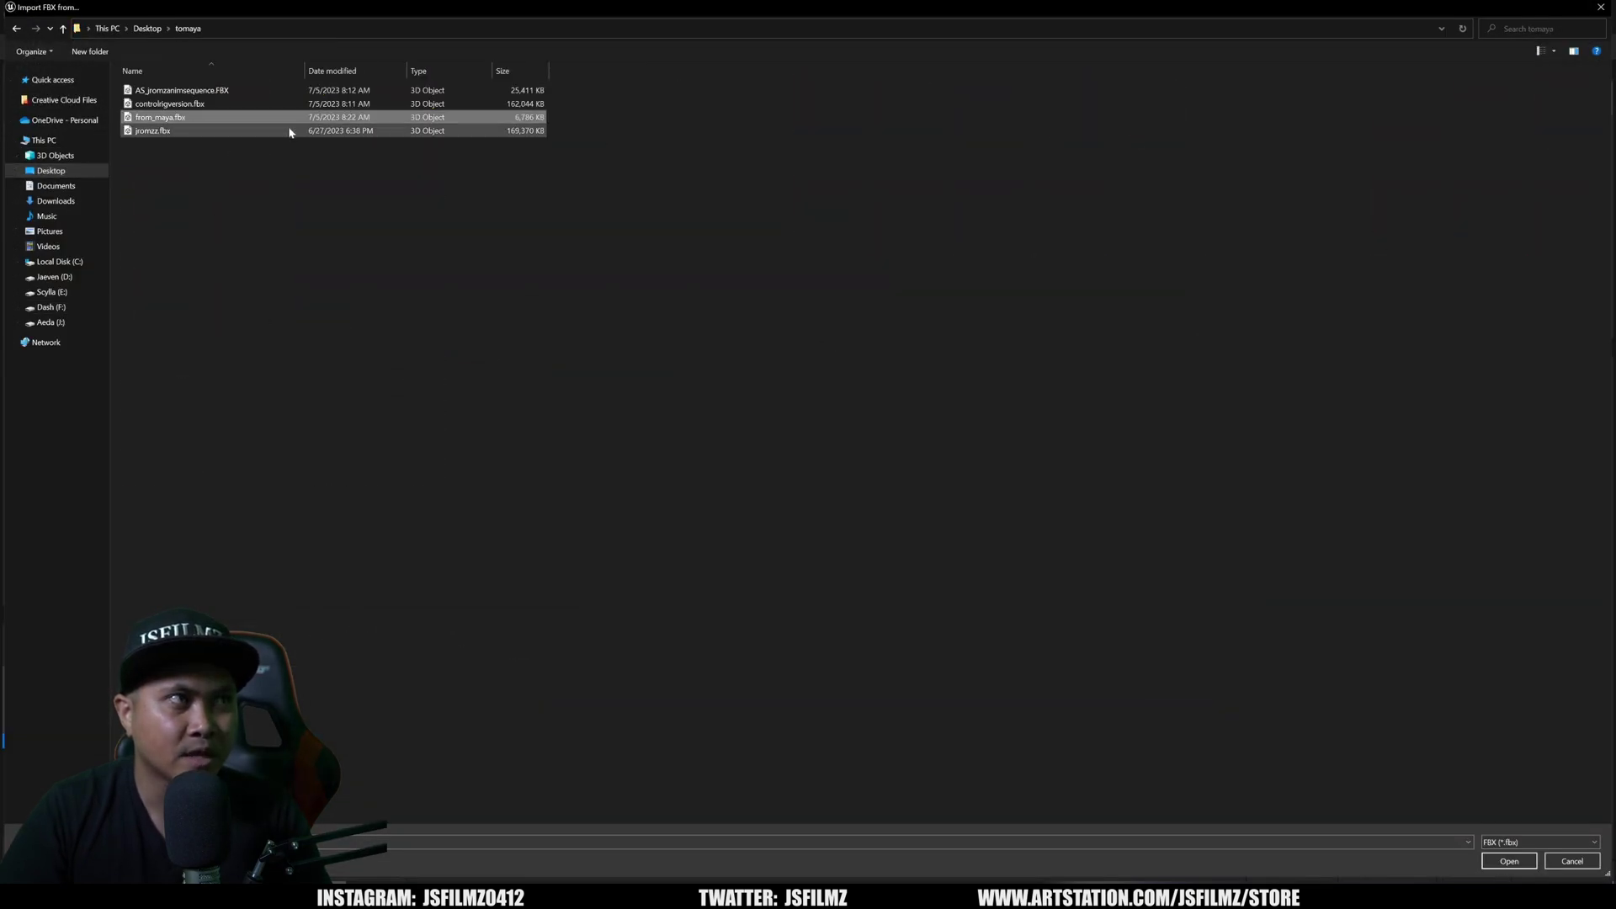
{"action": "key", "text": "Return"}
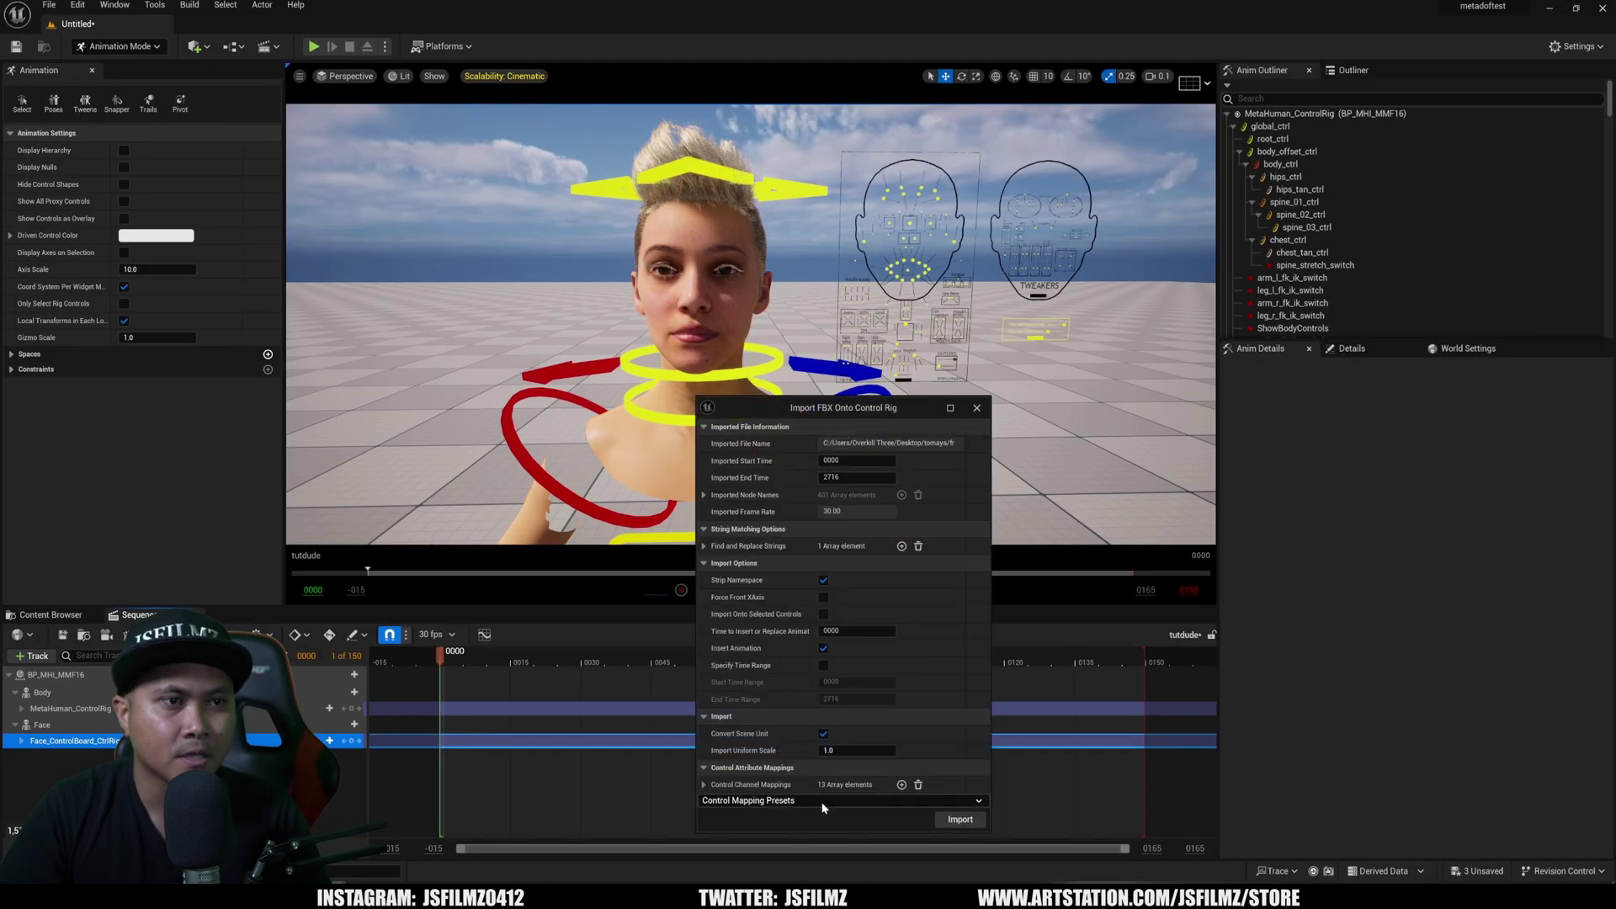
{"action": "left_click", "coordinate": [752, 802]}
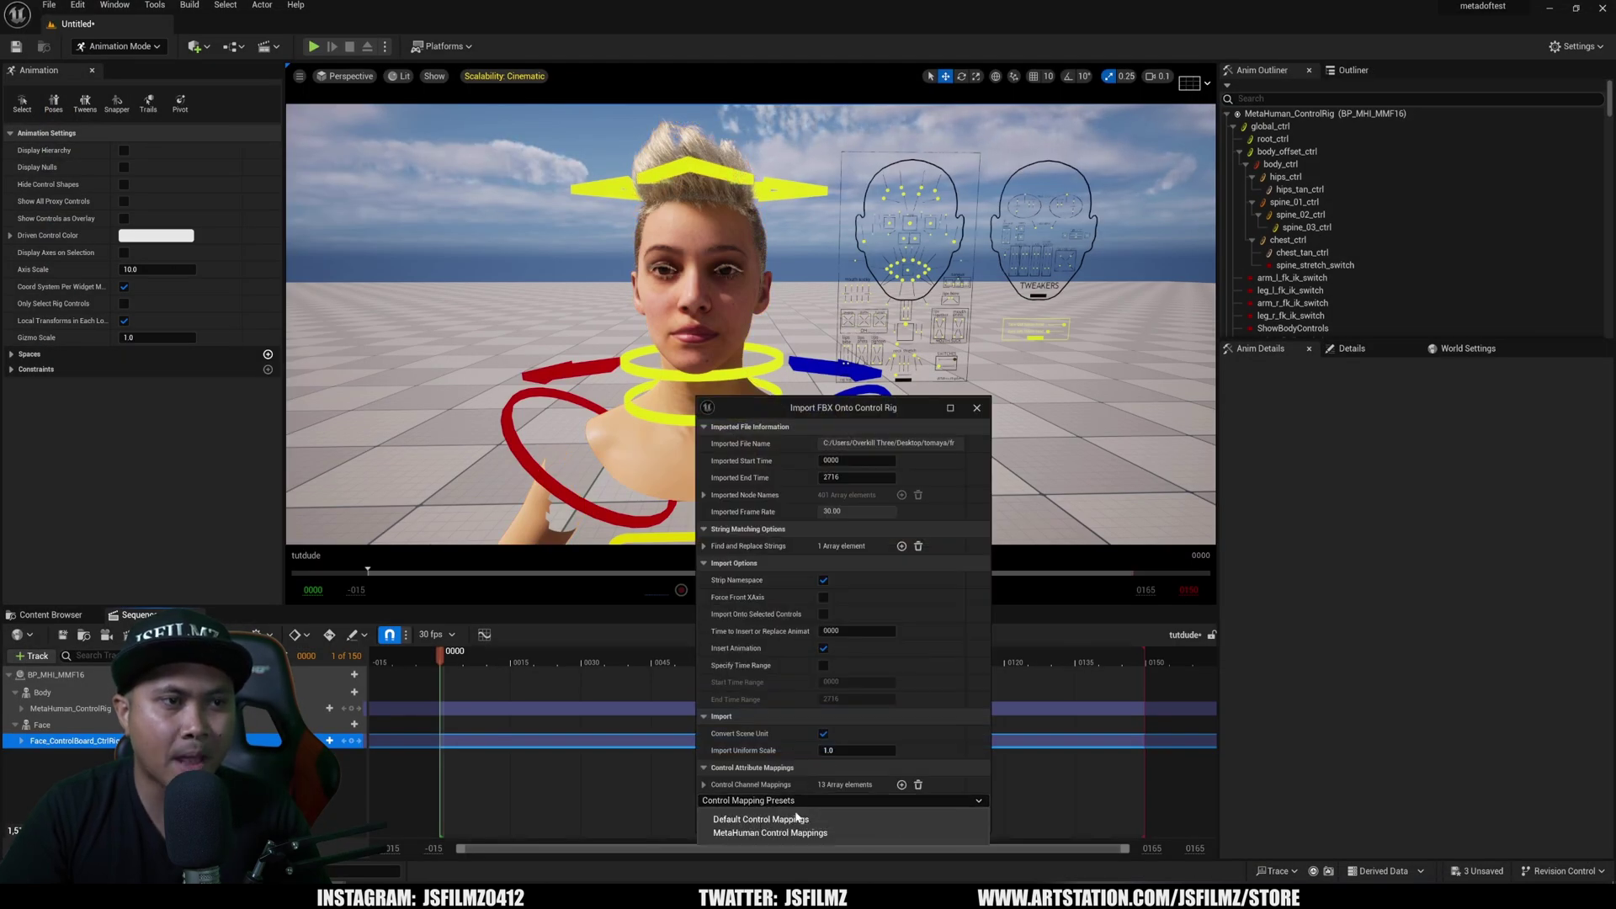
{"action": "left_click", "coordinate": [747, 834]}
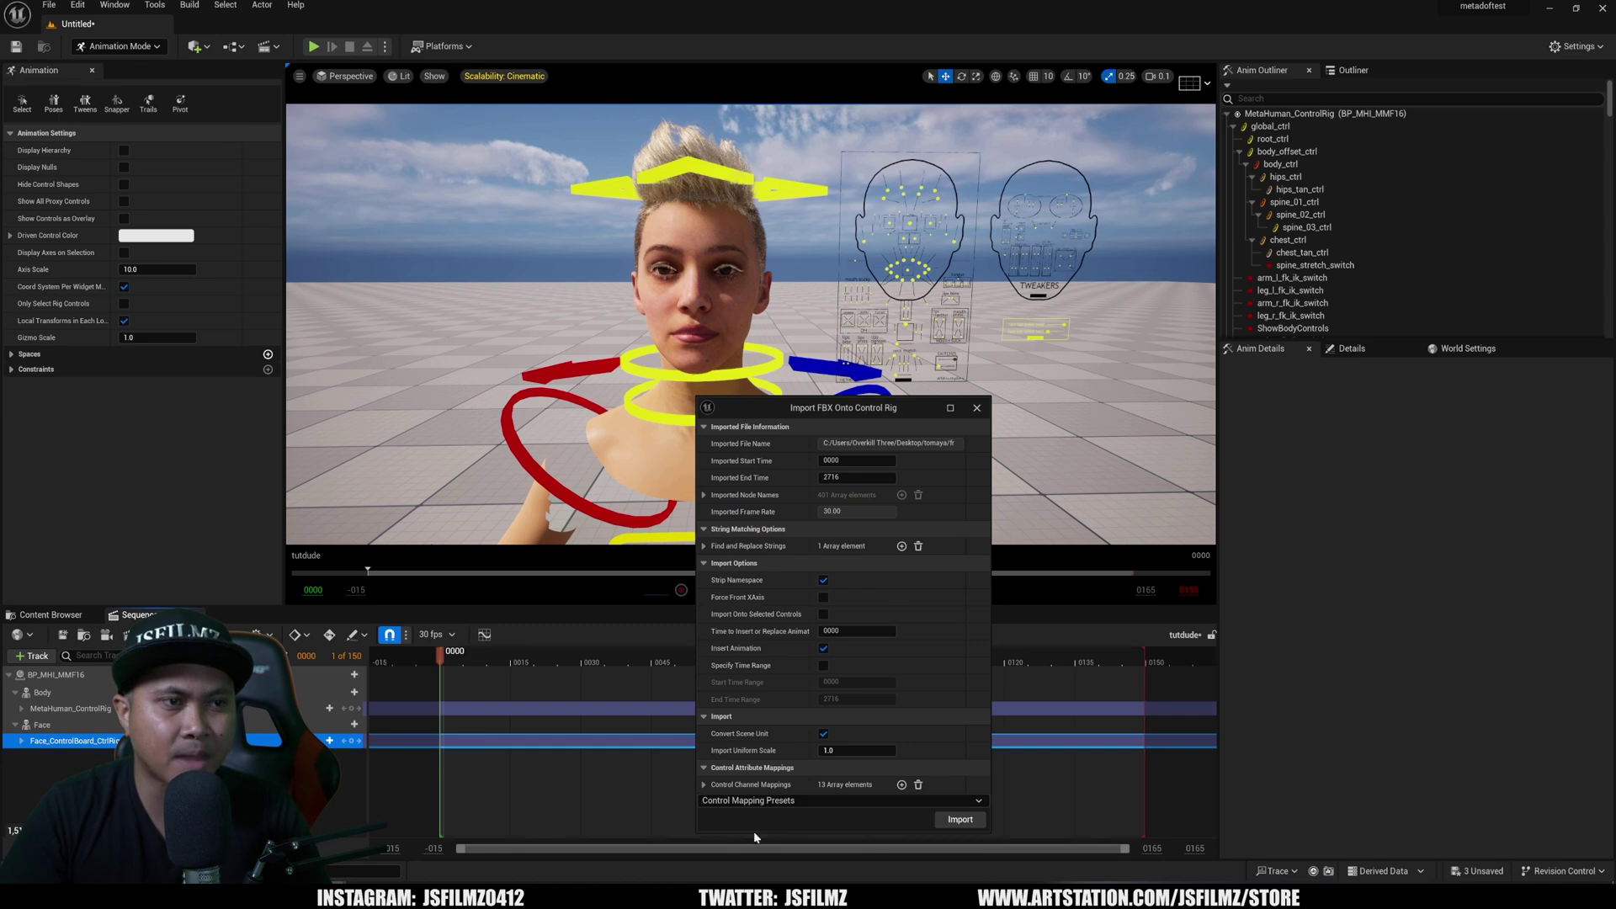
{"action": "left_click", "coordinate": [958, 828]}
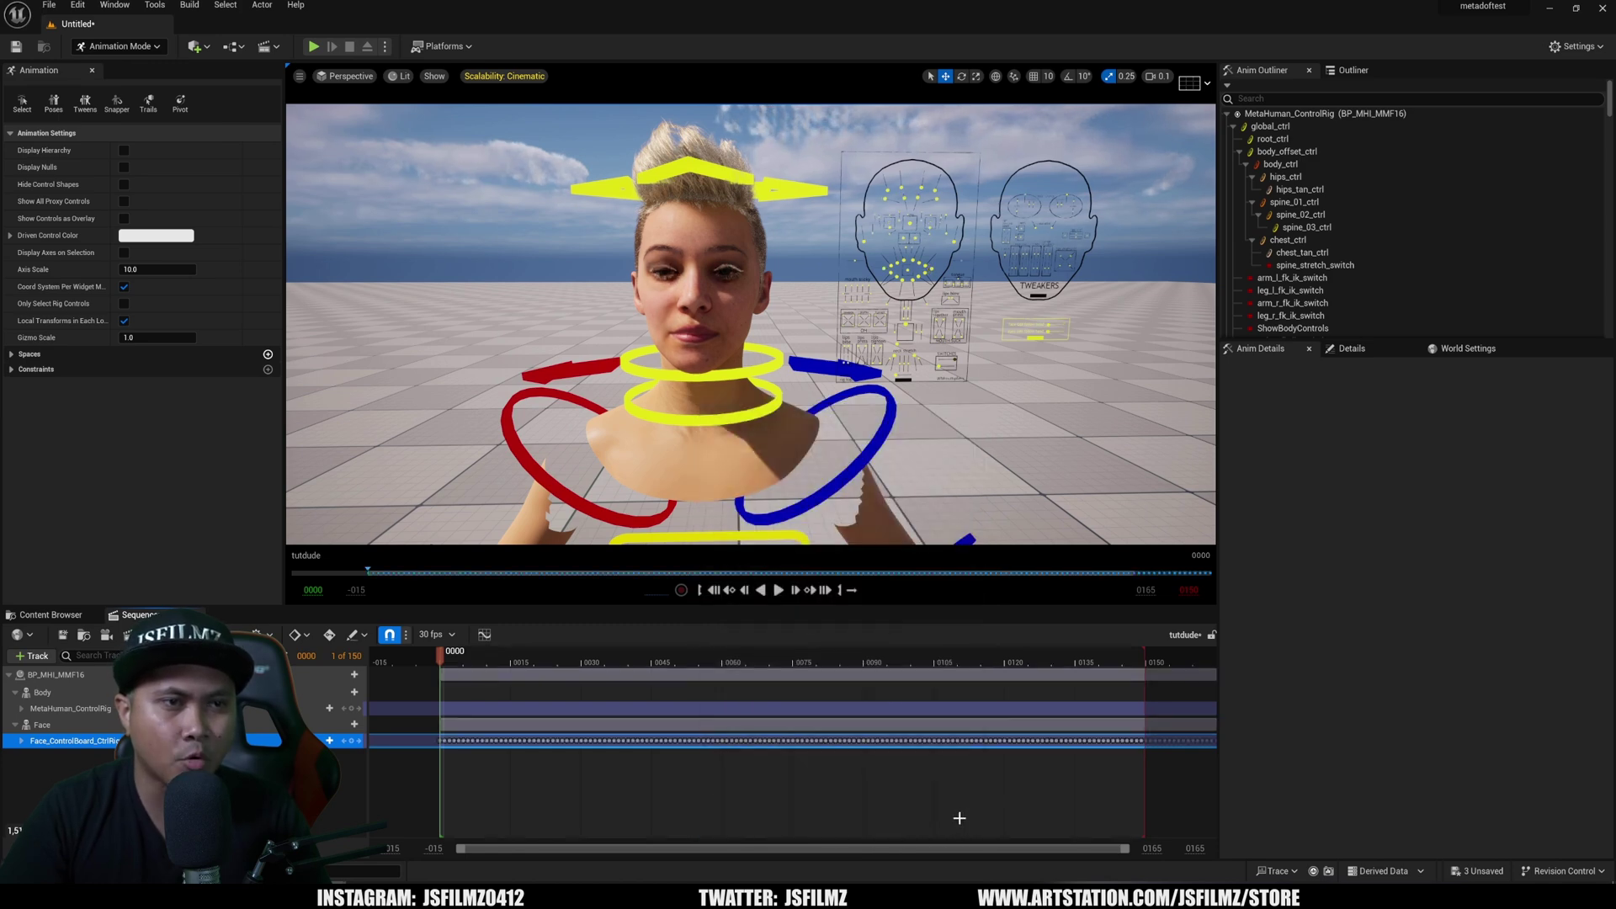
Extend the sequence playback end out to frame 2704
{"action": "scroll", "coordinate": [834, 758], "scroll_direction": "down", "scroll_amount": 5, "text": "ctrl"}
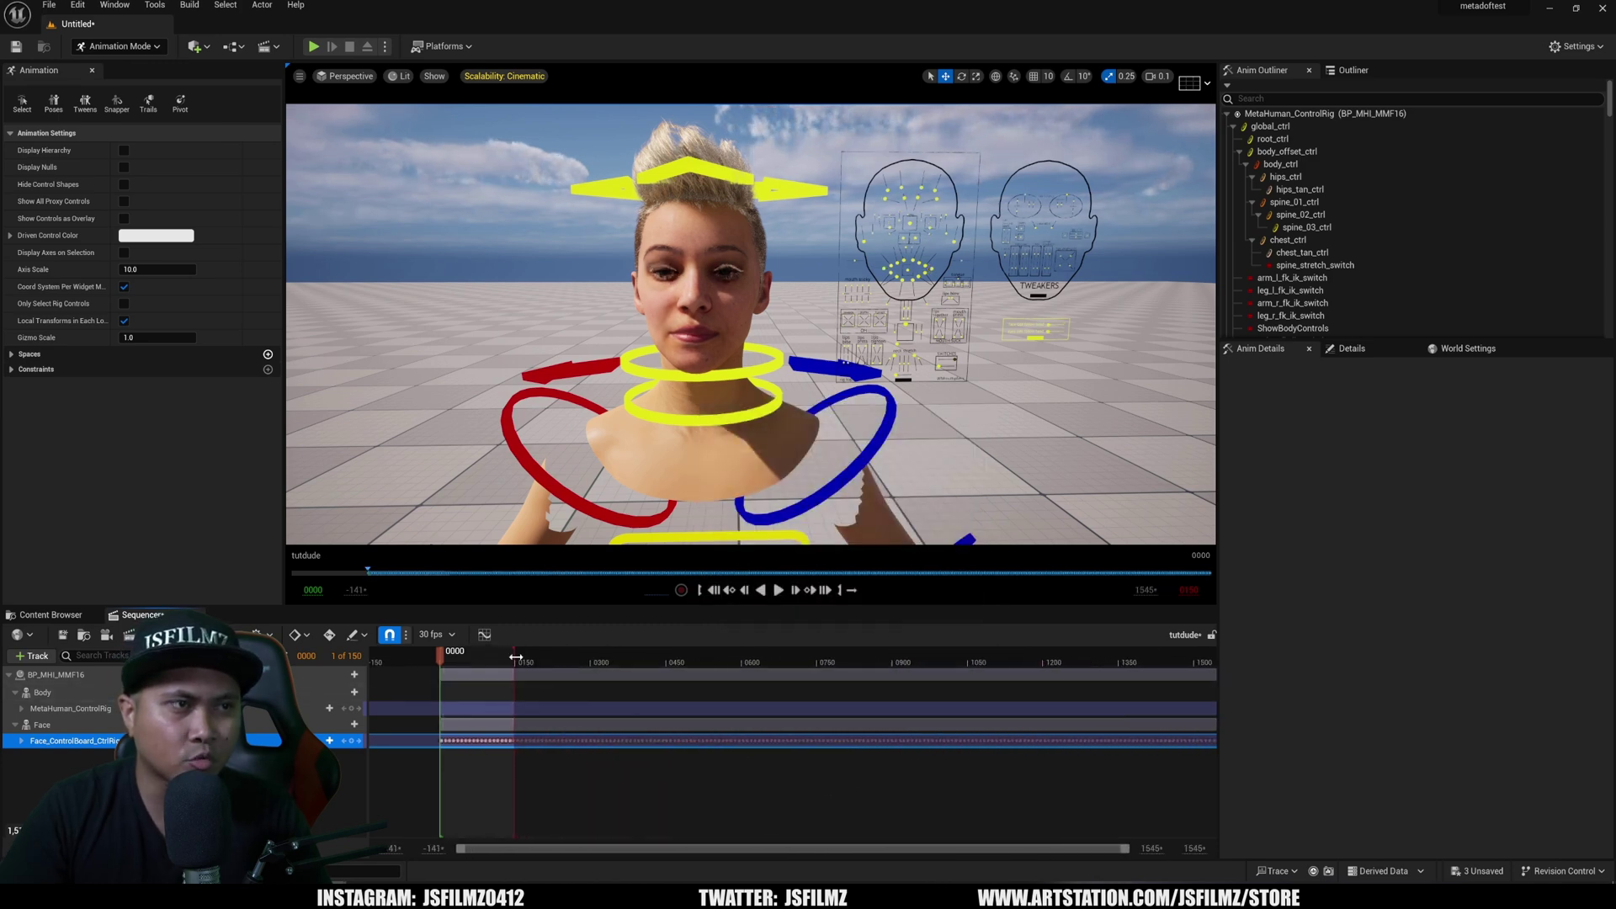
{"action": "left_click_drag", "start_coordinate": [515, 653], "coordinate": [1138, 652]}
{"action": "scroll", "coordinate": [873, 685], "scroll_direction": "down", "scroll_amount": 4, "text": "ctrl"}
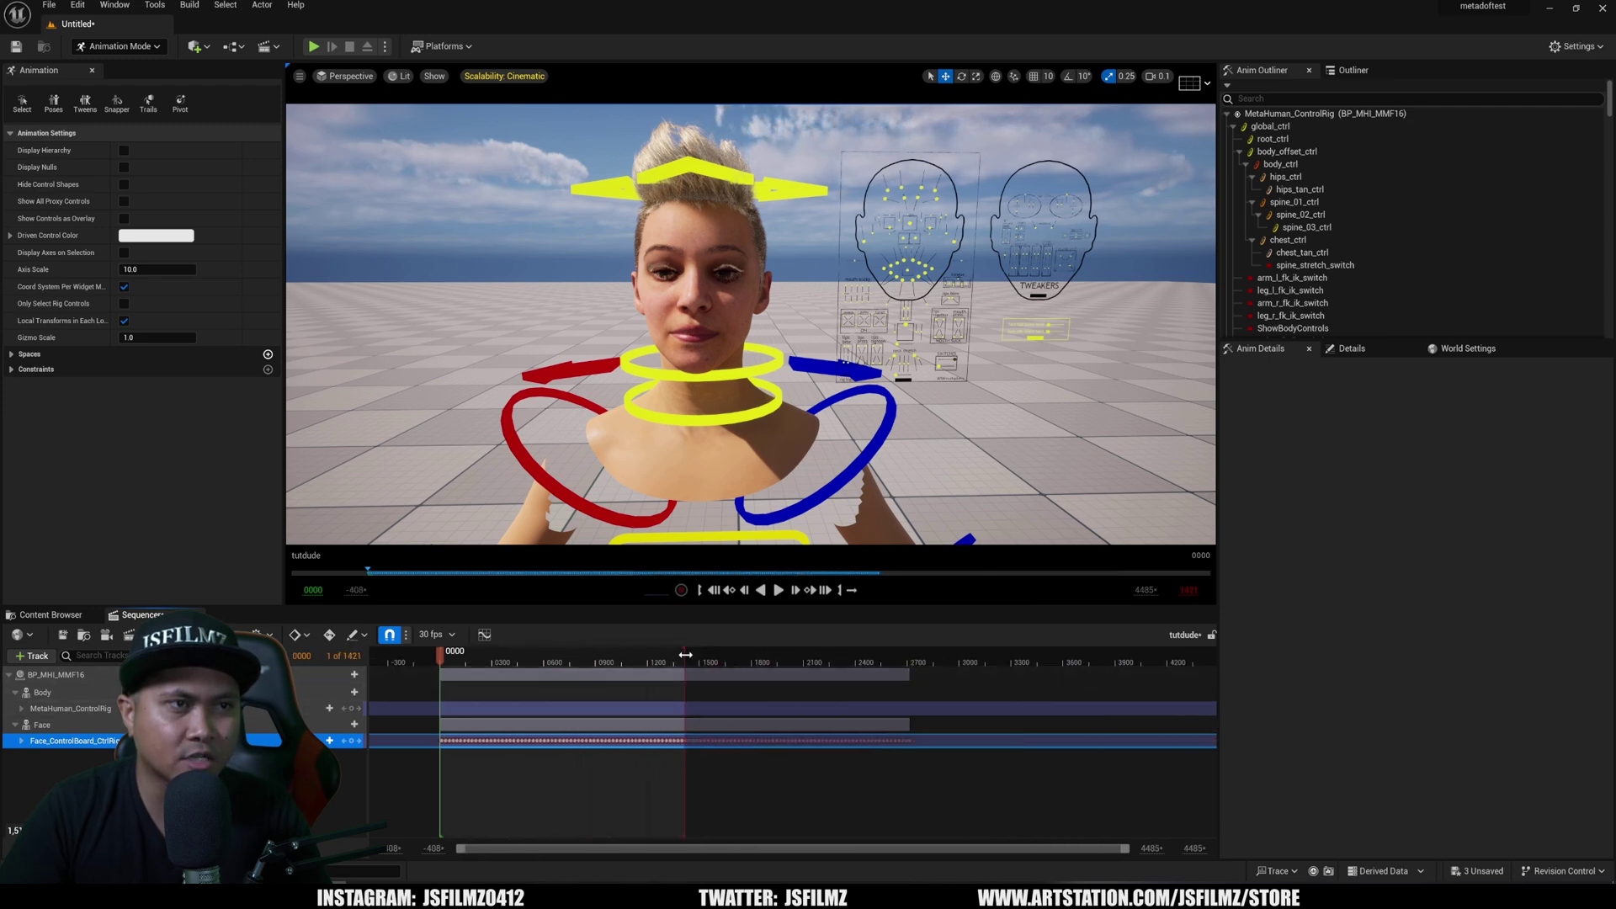
{"action": "left_click_drag", "start_coordinate": [686, 655], "coordinate": [908, 655]}
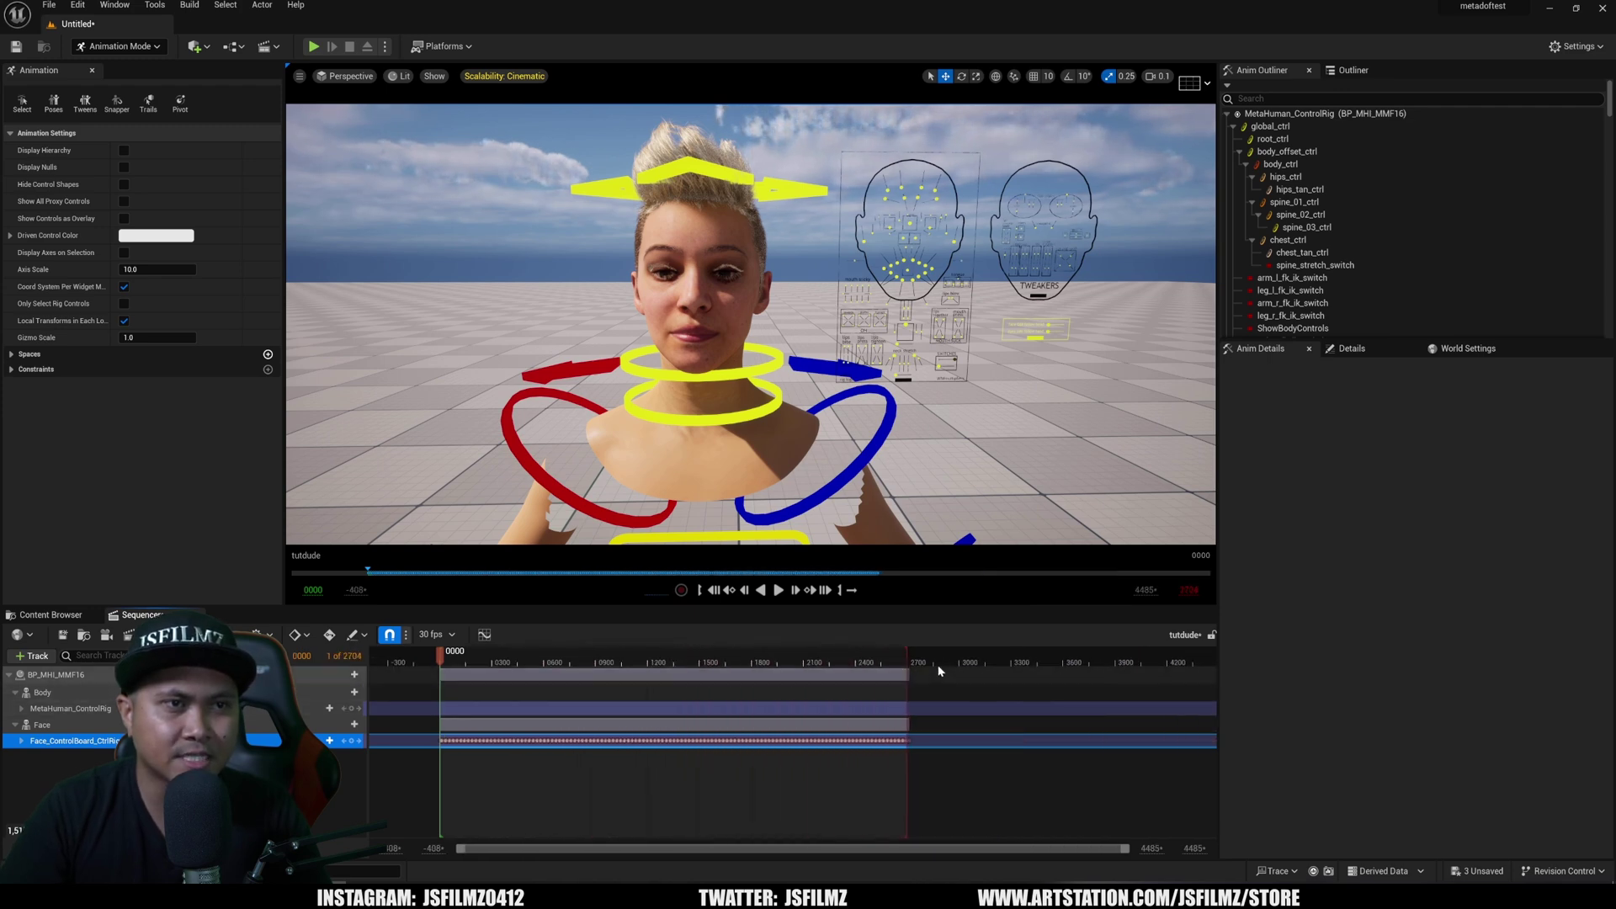
Switch to Selection Mode, play the facial animation and stop at frame 0435
{"action": "left_click", "coordinate": [119, 46]}
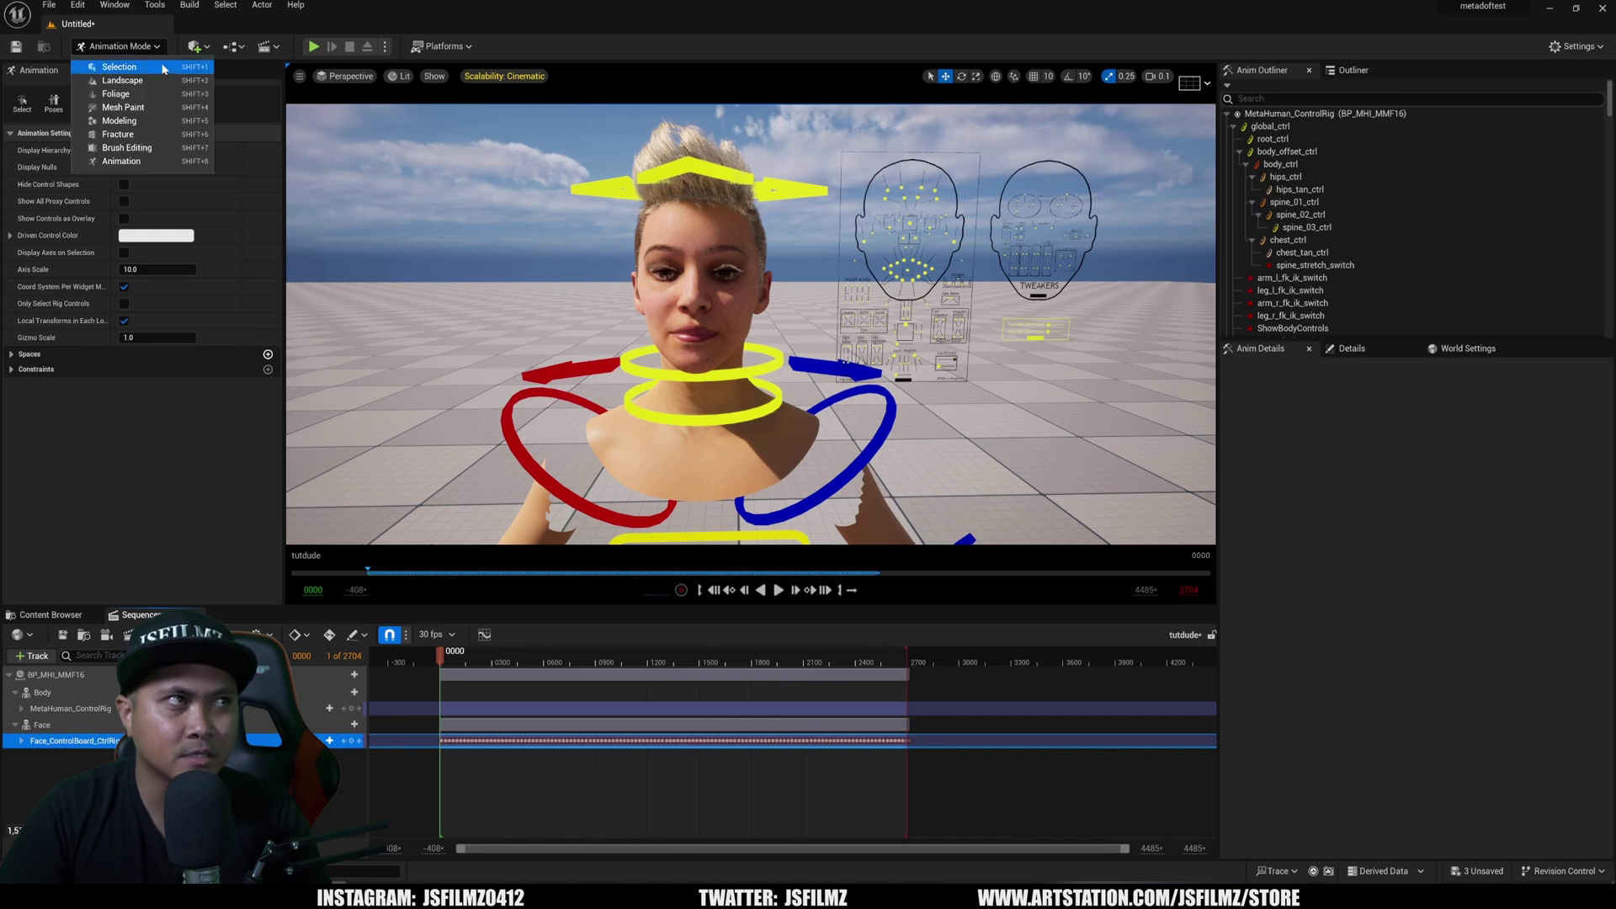
{"action": "left_click", "coordinate": [124, 66]}
{"action": "right_click_drag", "start_coordinate": [610, 421], "coordinate": [609, 539]}
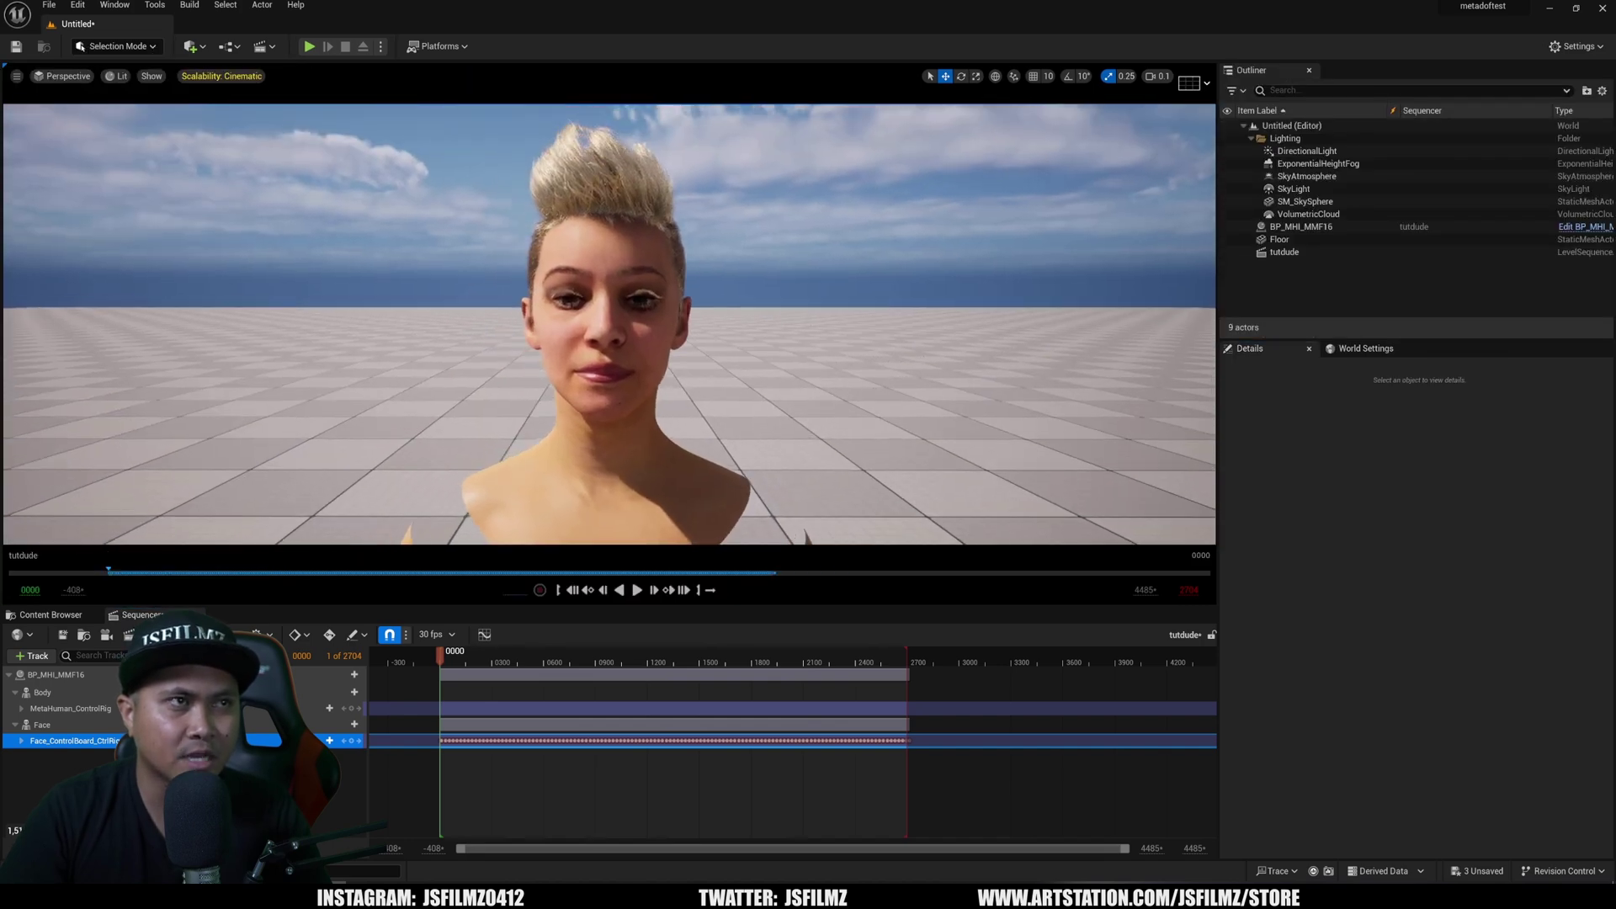
{"action": "left_click", "coordinate": [637, 590]}
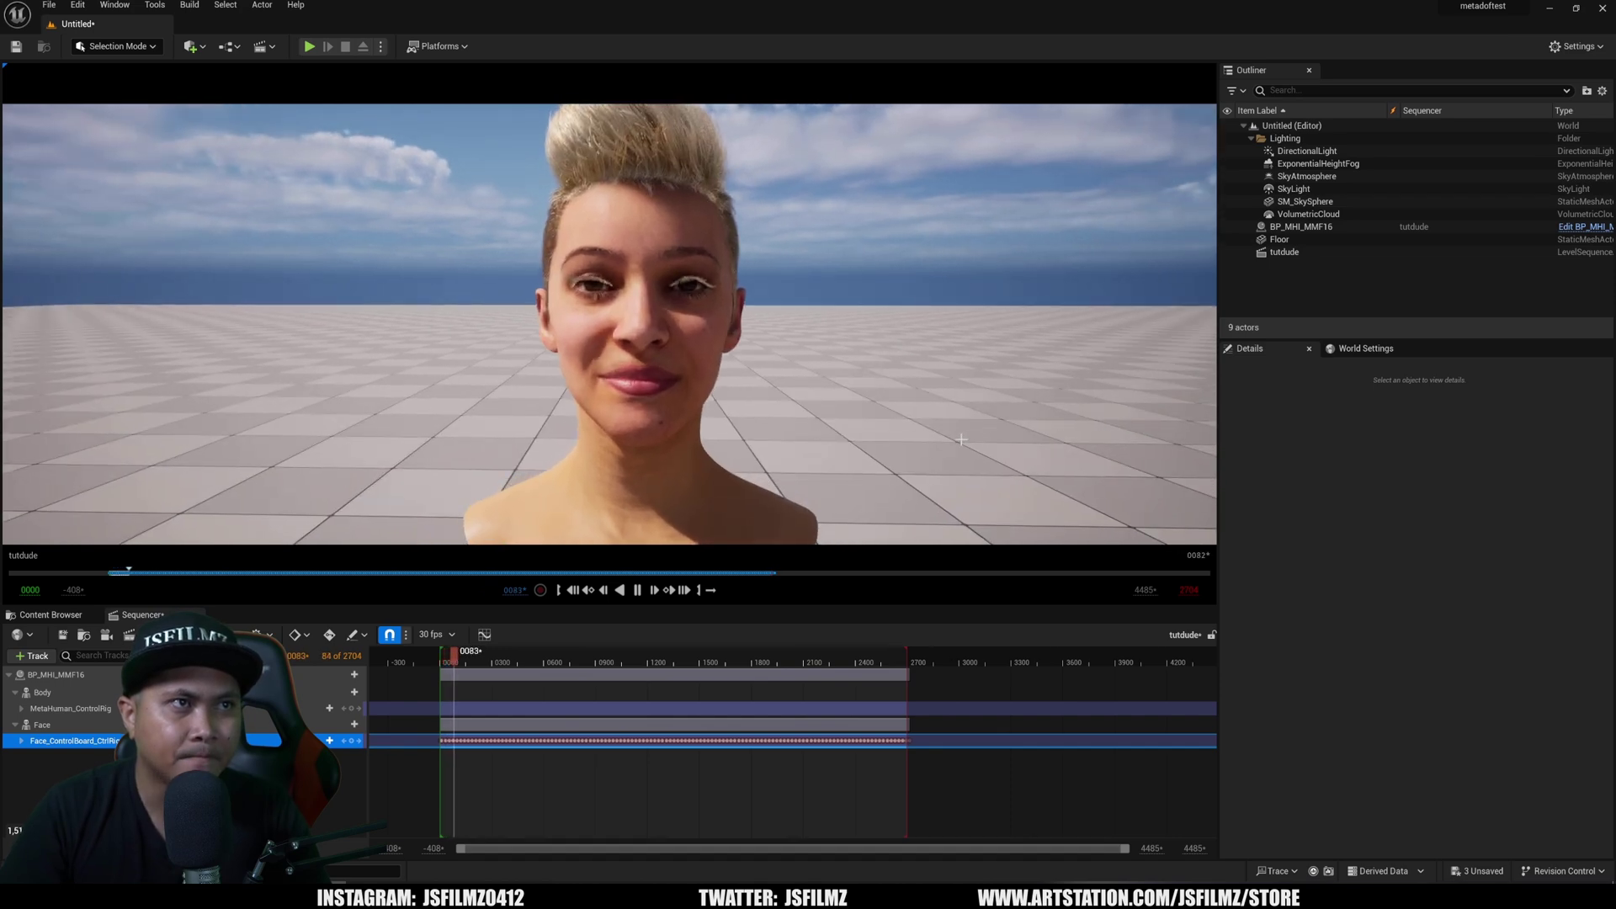
{"action": "left_click", "coordinate": [638, 591]}
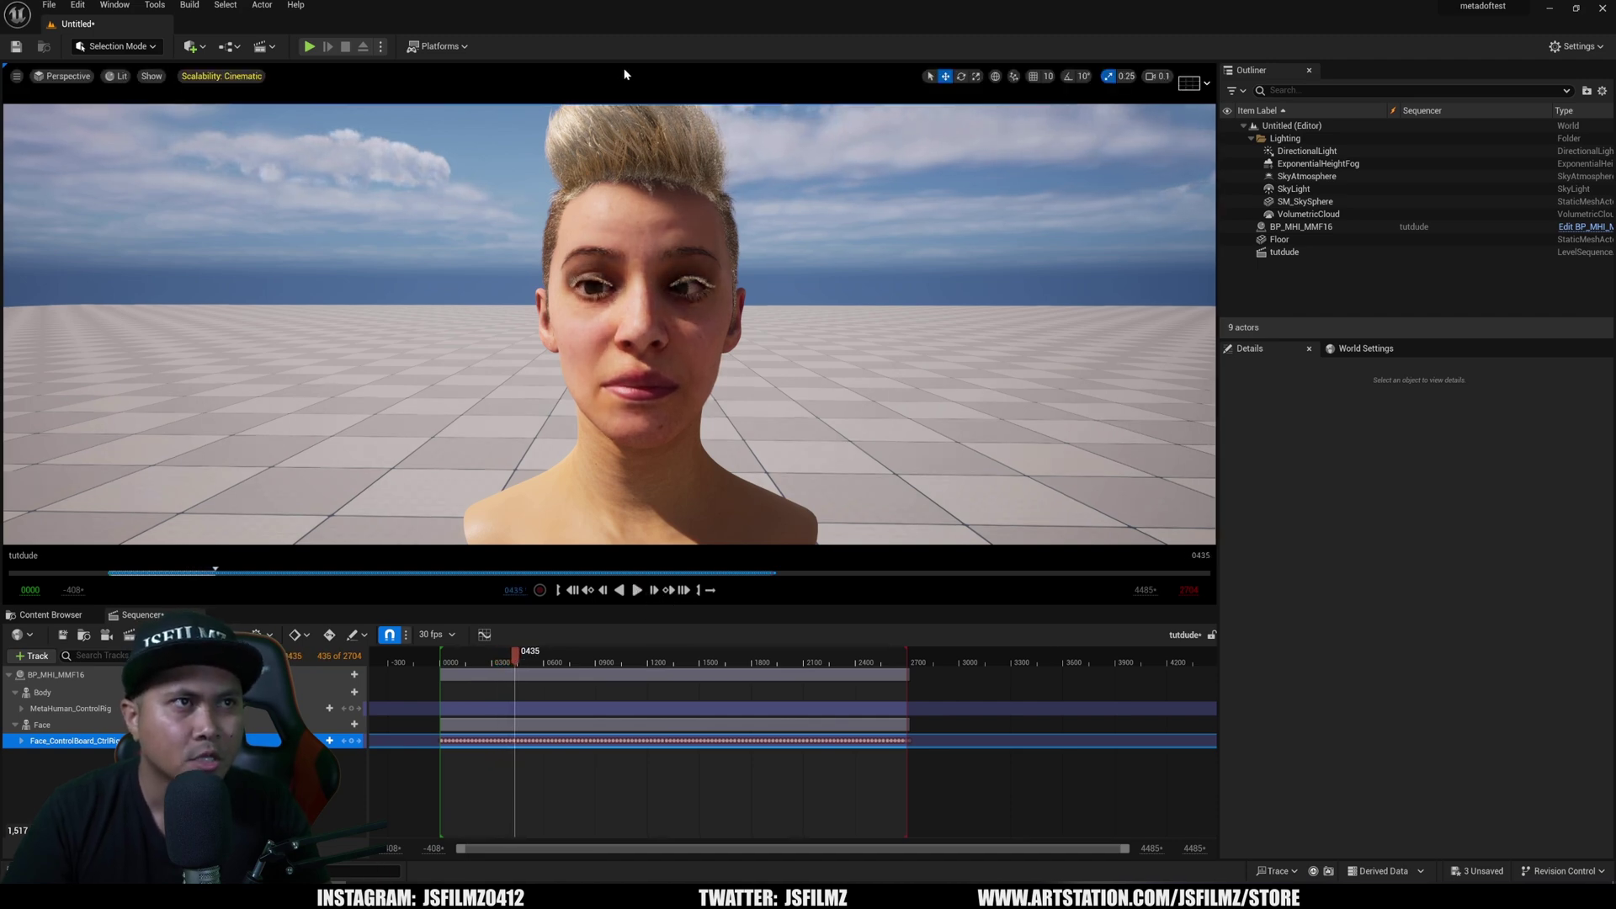
{"action": "left_click", "coordinate": [651, 283]}
Inspect the Eyebrows component, then scrub the playhead from 0575 to frame 0731's grimace
{"action": "scroll", "coordinate": [1337, 431], "scroll_direction": "down", "scroll_amount": 1}
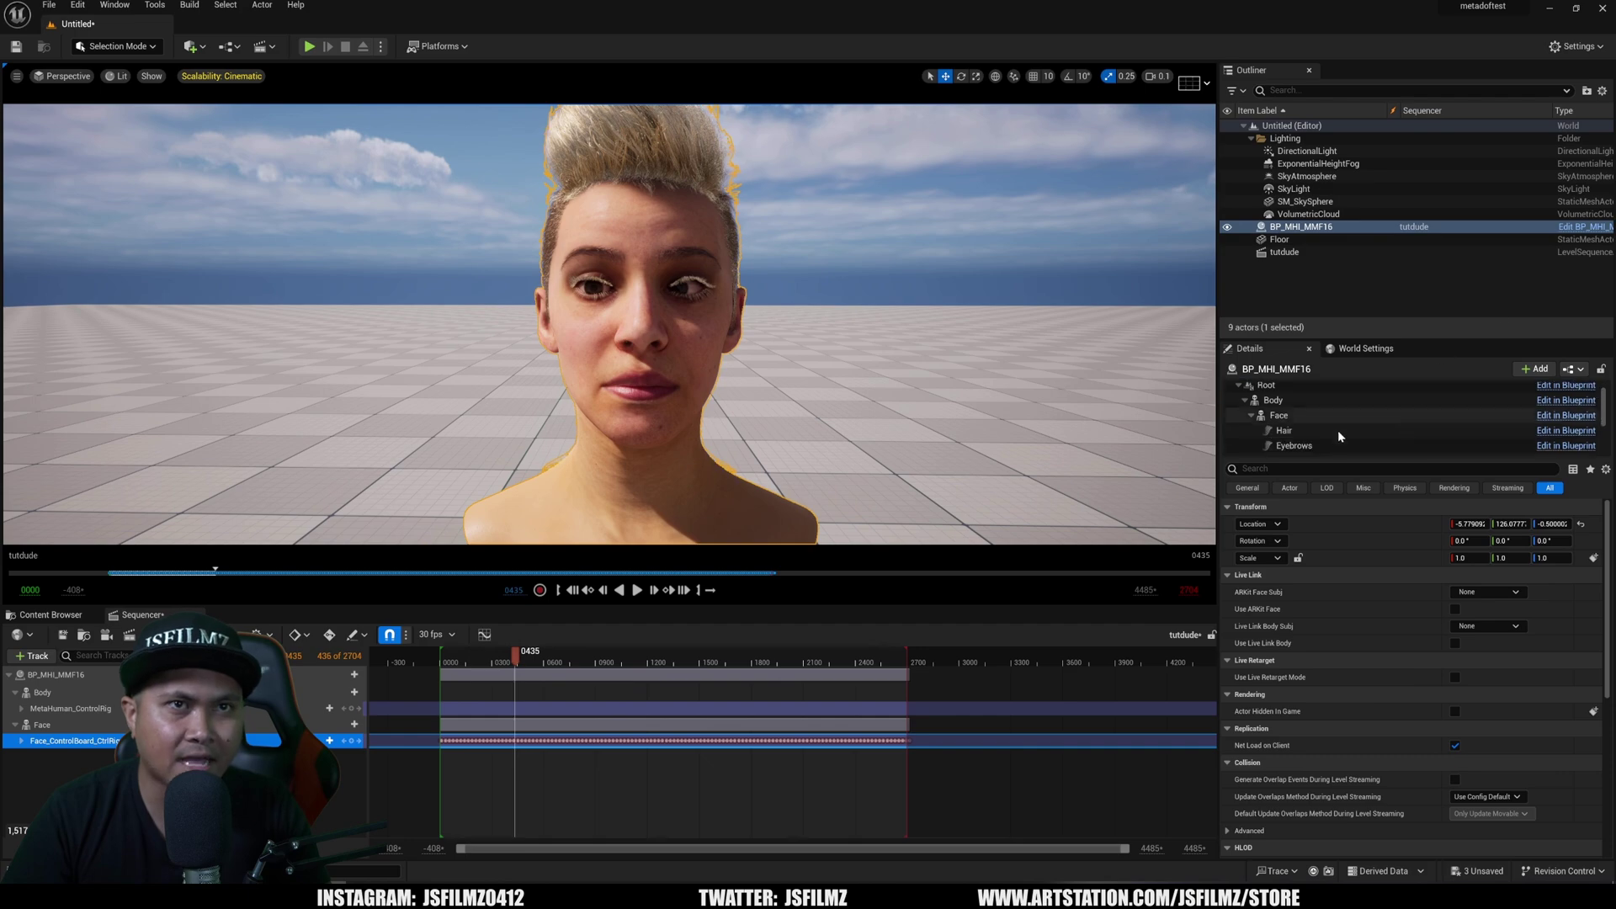
{"action": "left_click", "coordinate": [1294, 445]}
{"action": "scroll", "coordinate": [1462, 651], "scroll_direction": "down", "scroll_amount": 1}
{"action": "scroll", "coordinate": [1469, 673], "scroll_direction": "down", "scroll_amount": 3}
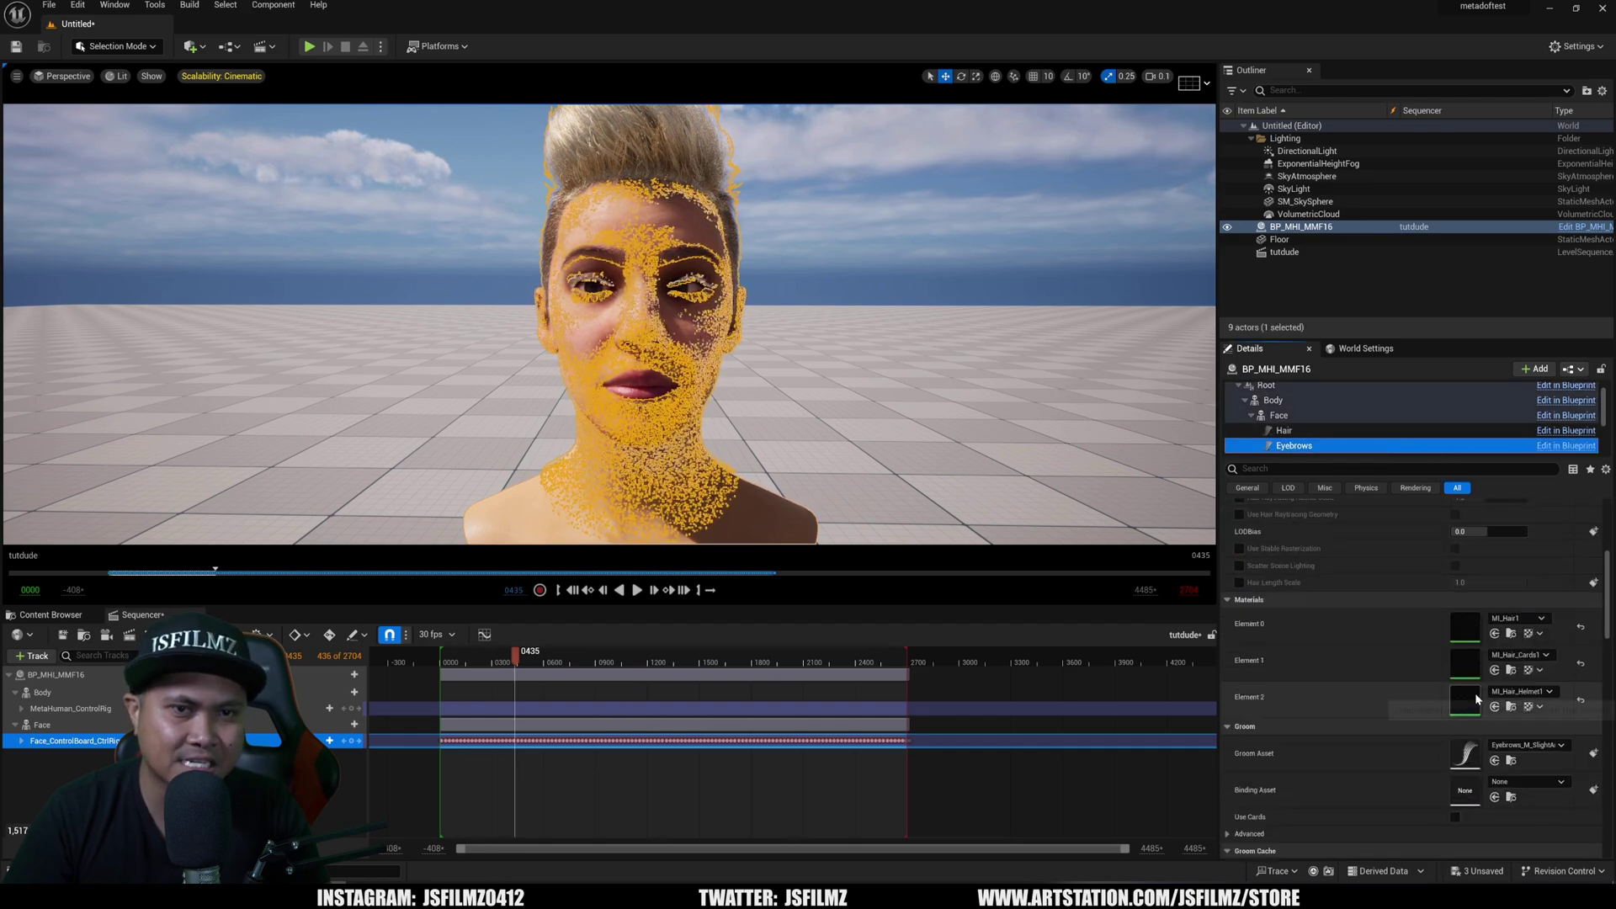
{"action": "left_click", "coordinate": [840, 386]}
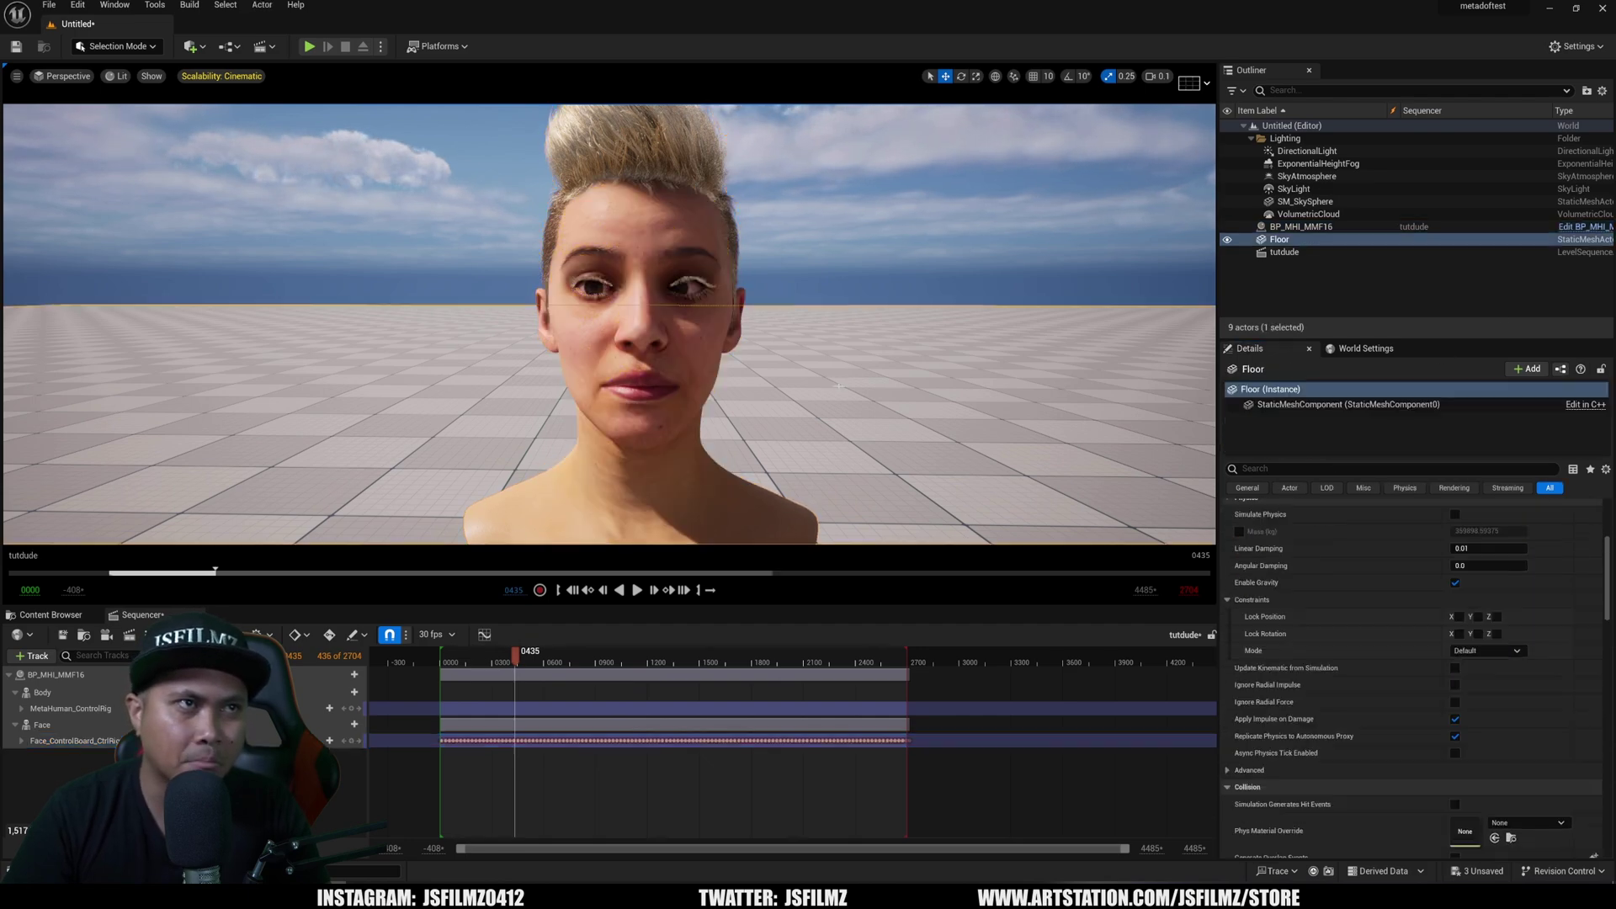
{"action": "left_click", "coordinate": [540, 658]}
{"action": "left_click_drag", "start_coordinate": [541, 661], "coordinate": [568, 665]}
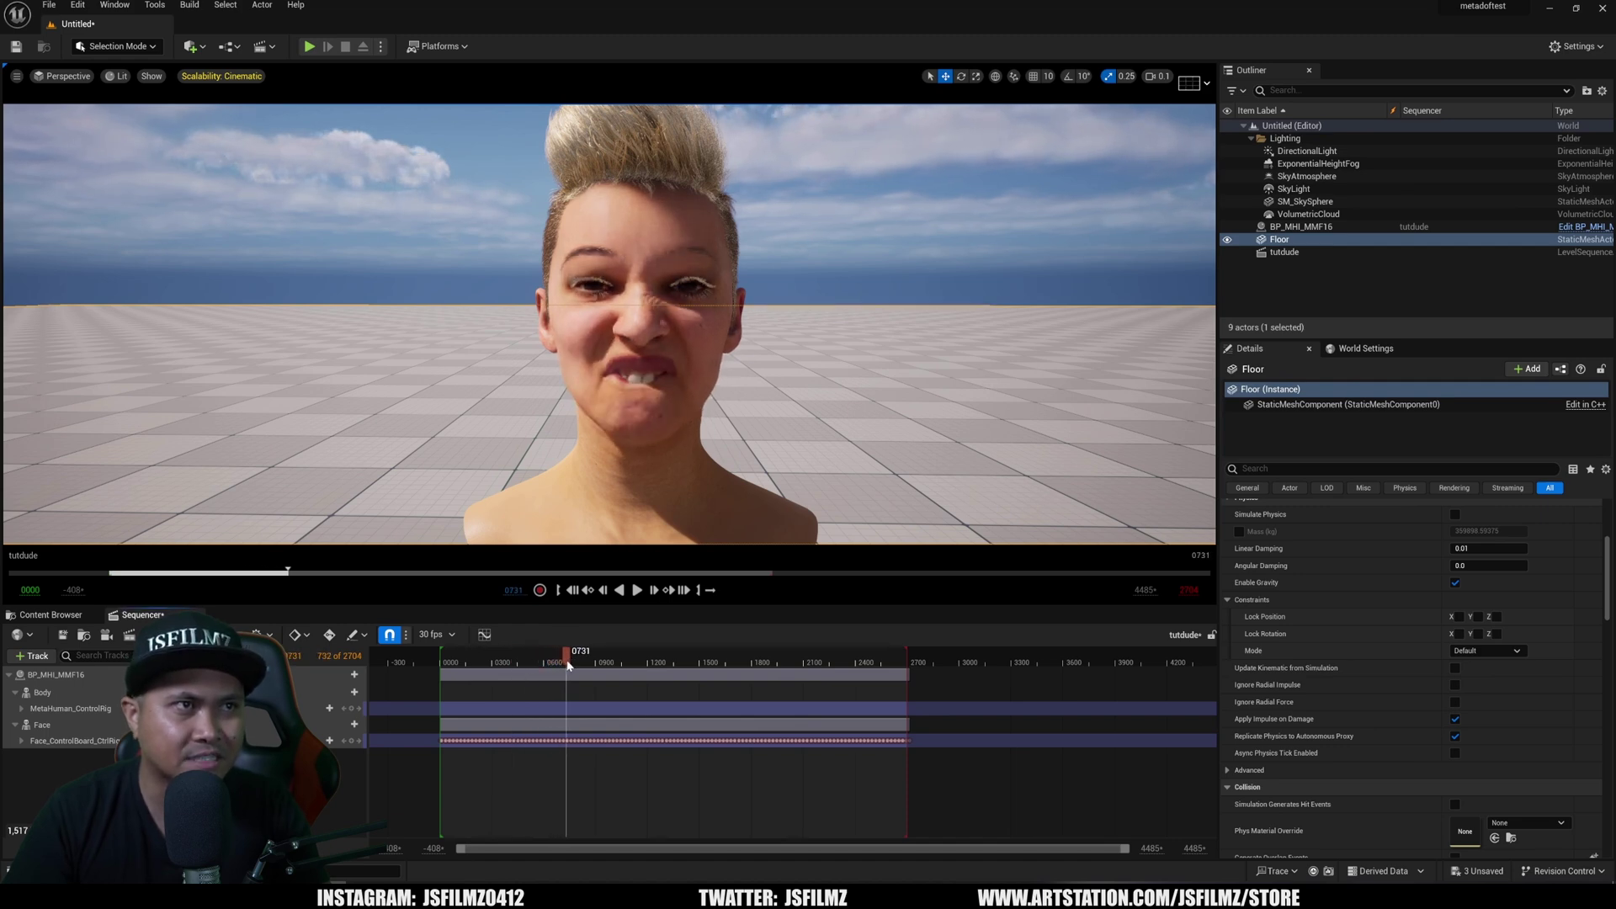